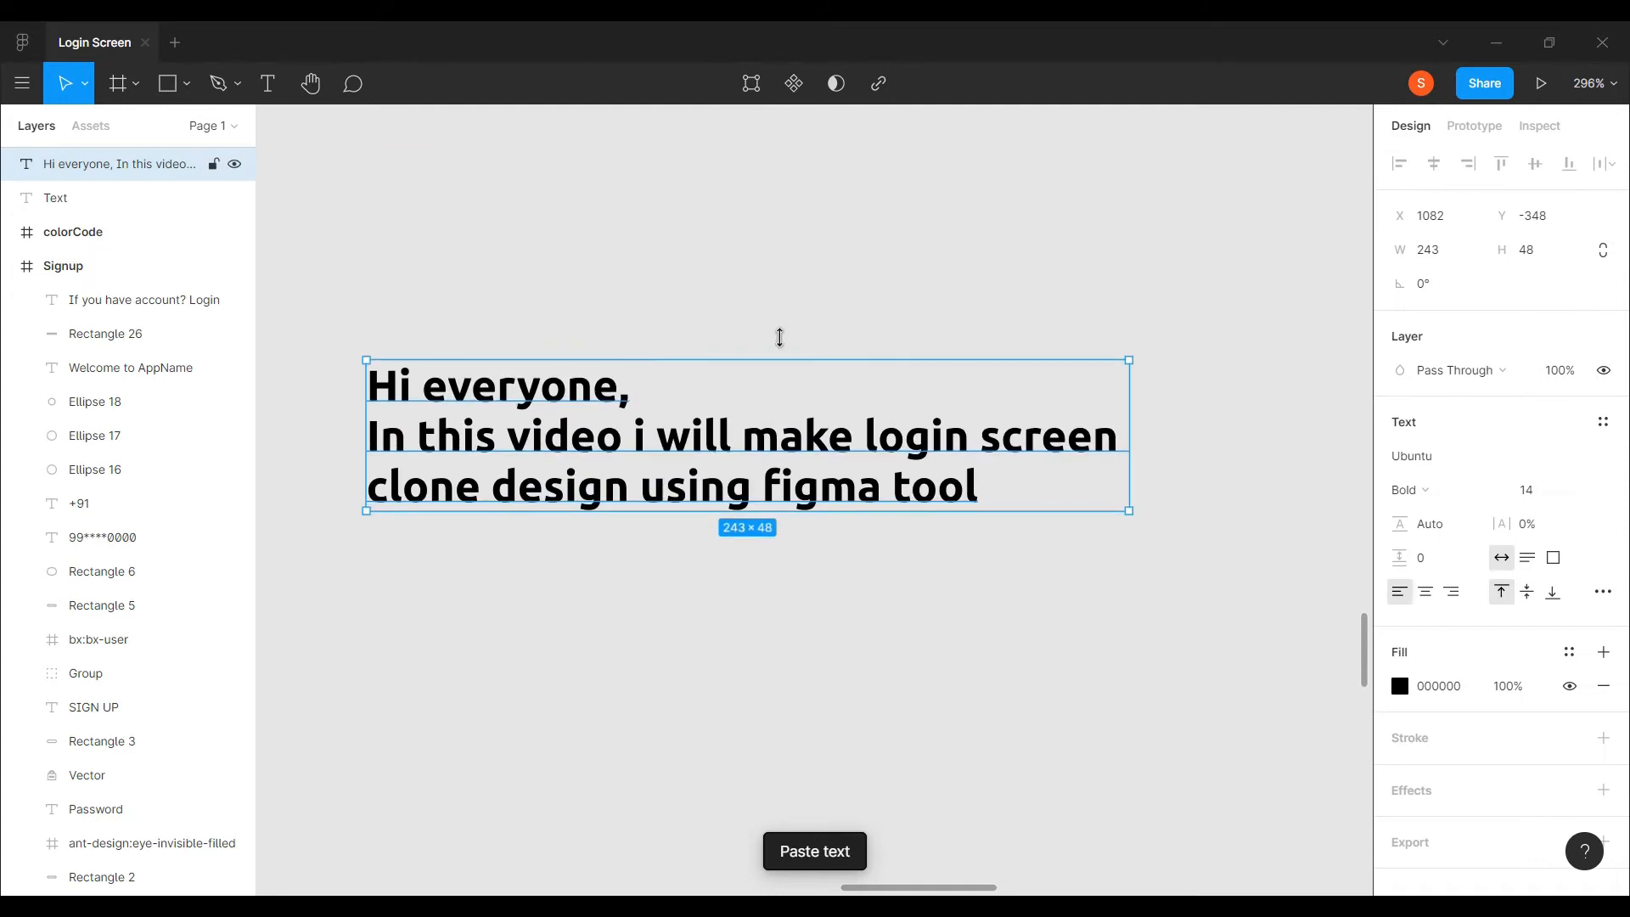
click(357, 382)
triple_click(375, 382)
key(ctrl+a)
drag(368, 436, 979, 486)
click(980, 485)
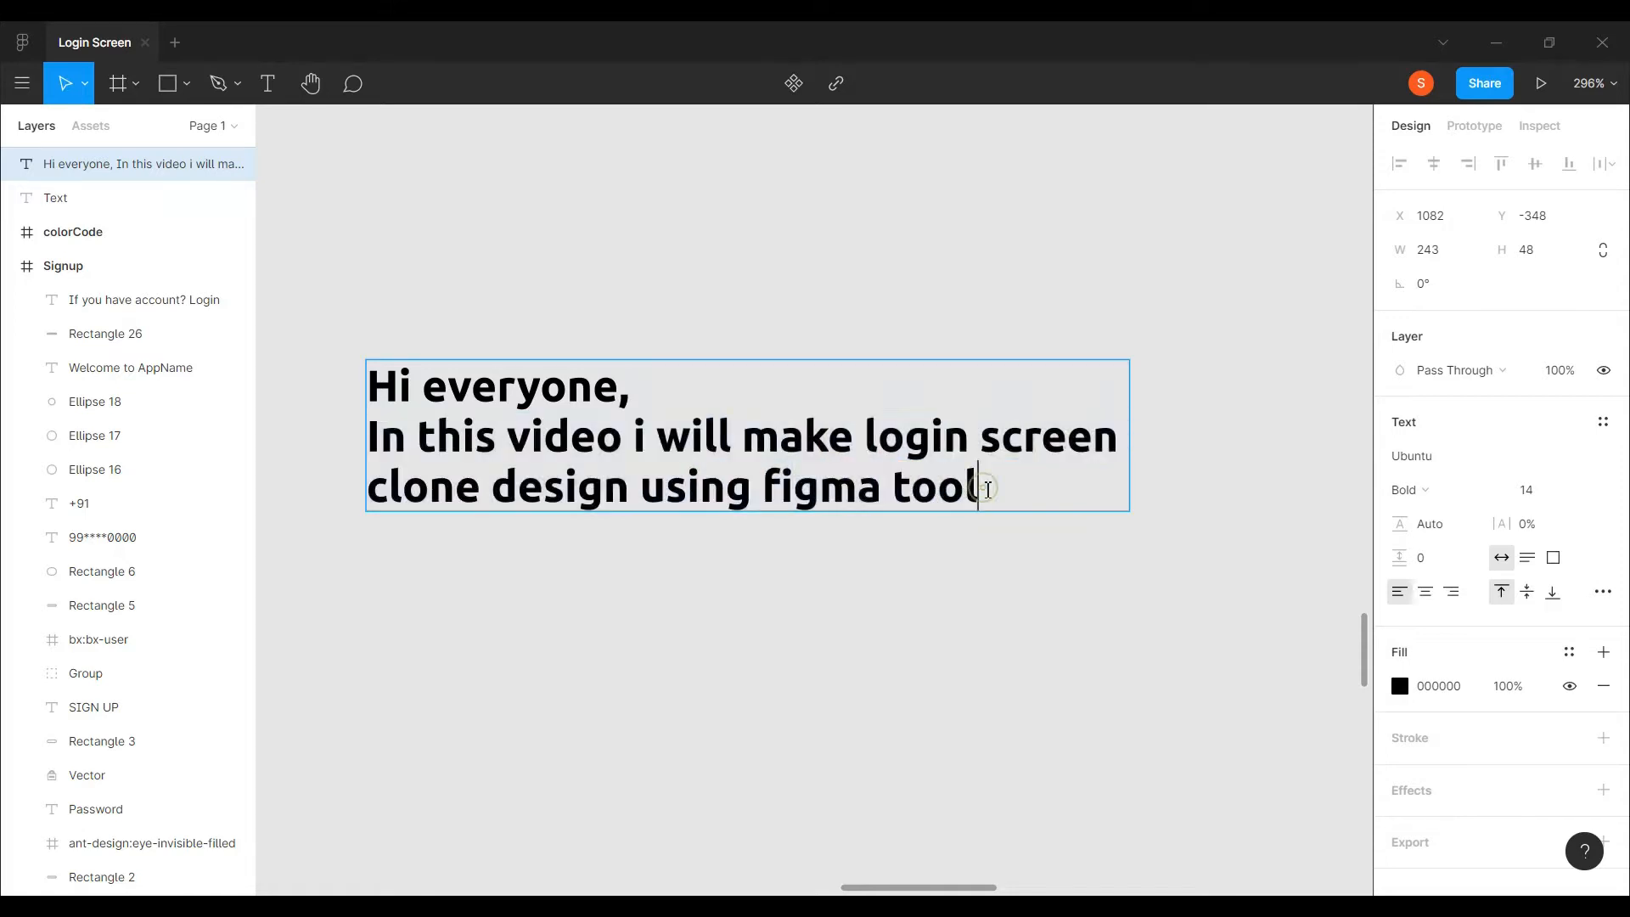
- Delete the introductory "Hi everyone" text beside the Signup frame
scroll(977, 490, down, 5)
scroll(881, 503, down, 8)
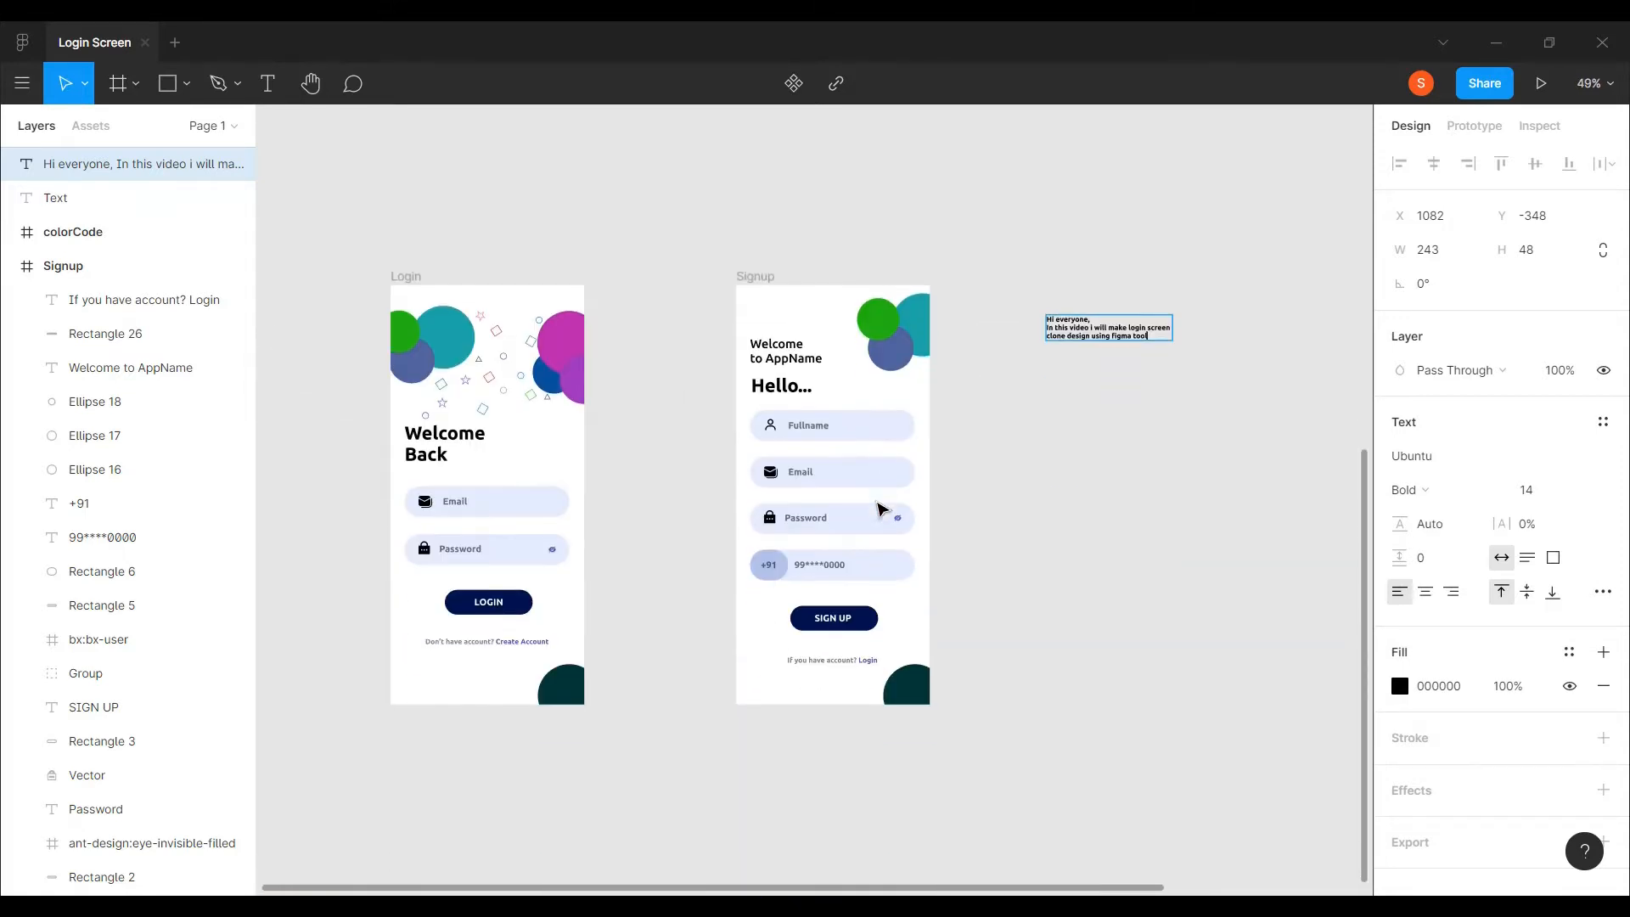
click(1240, 388)
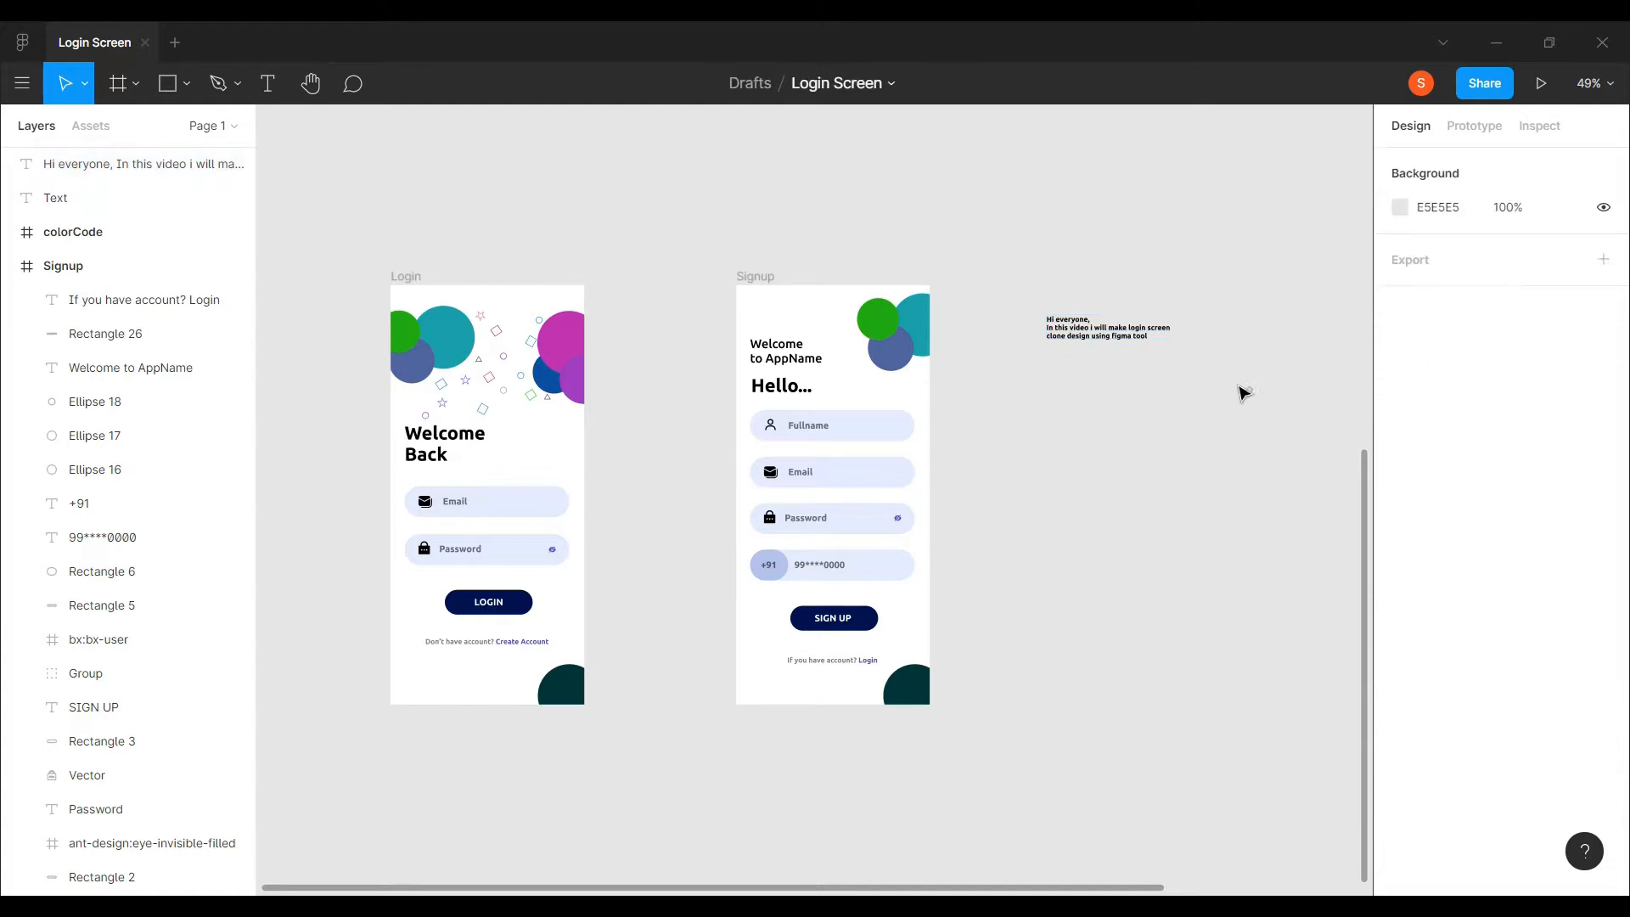
drag(1248, 399, 1006, 280)
key(Delete)
- Move the Signup frame horizontally away from the Login frame to leave room for another phone screen between them
click(754, 279)
drag(755, 280, 1113, 280)
click(806, 363)
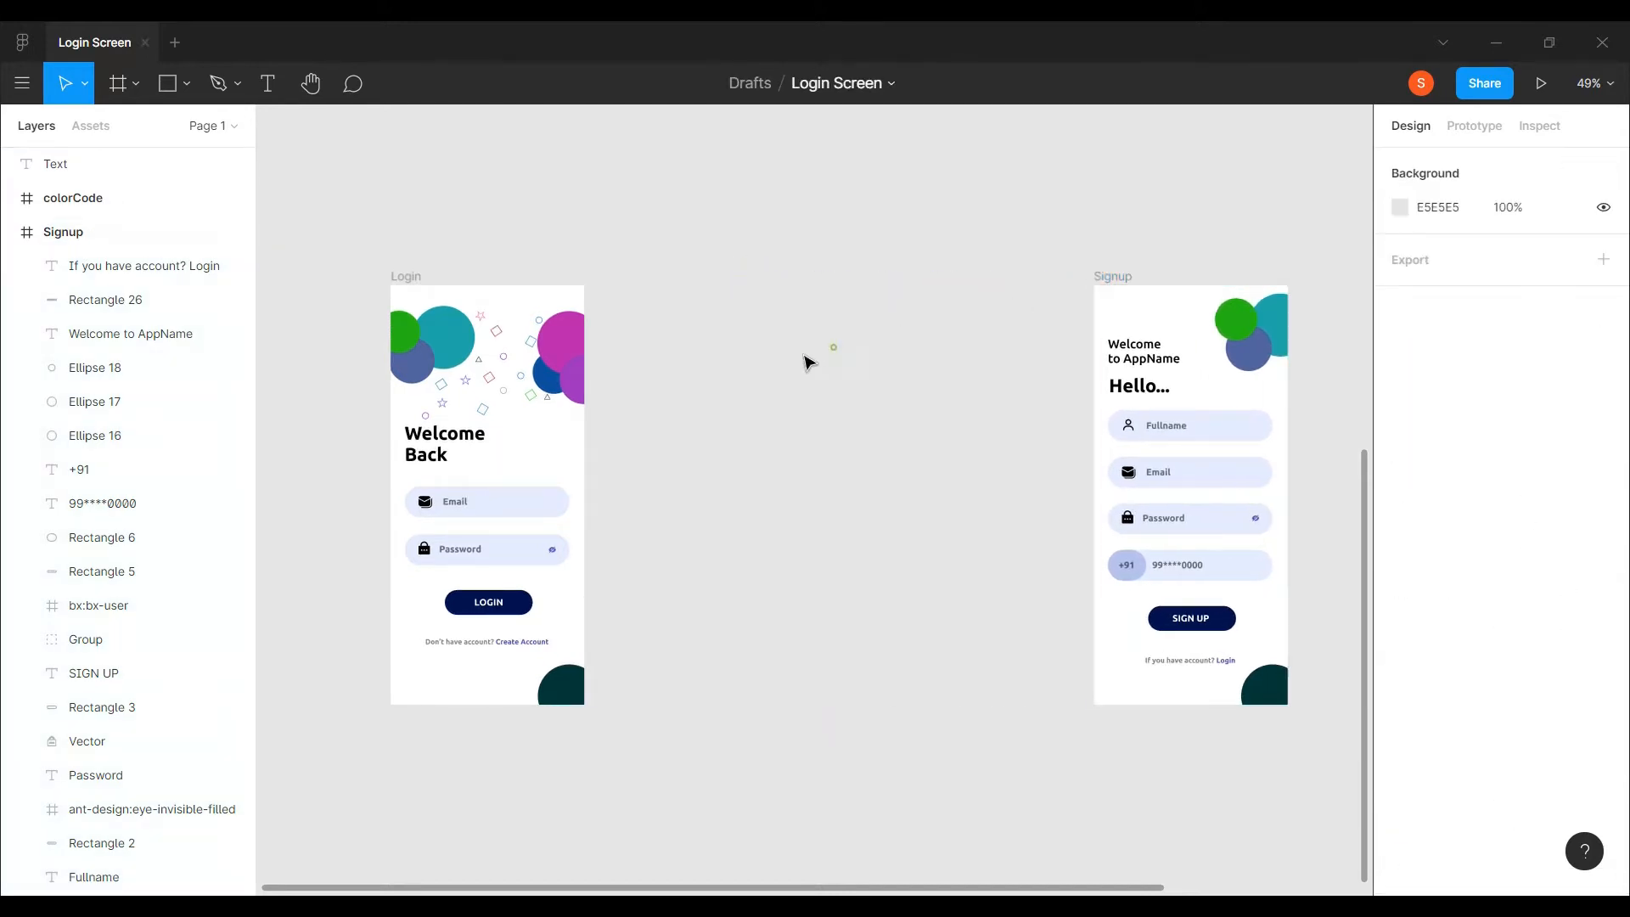
- Add an iPhone 11 Pro / X frame between the Login and Signup frames
click(118, 92)
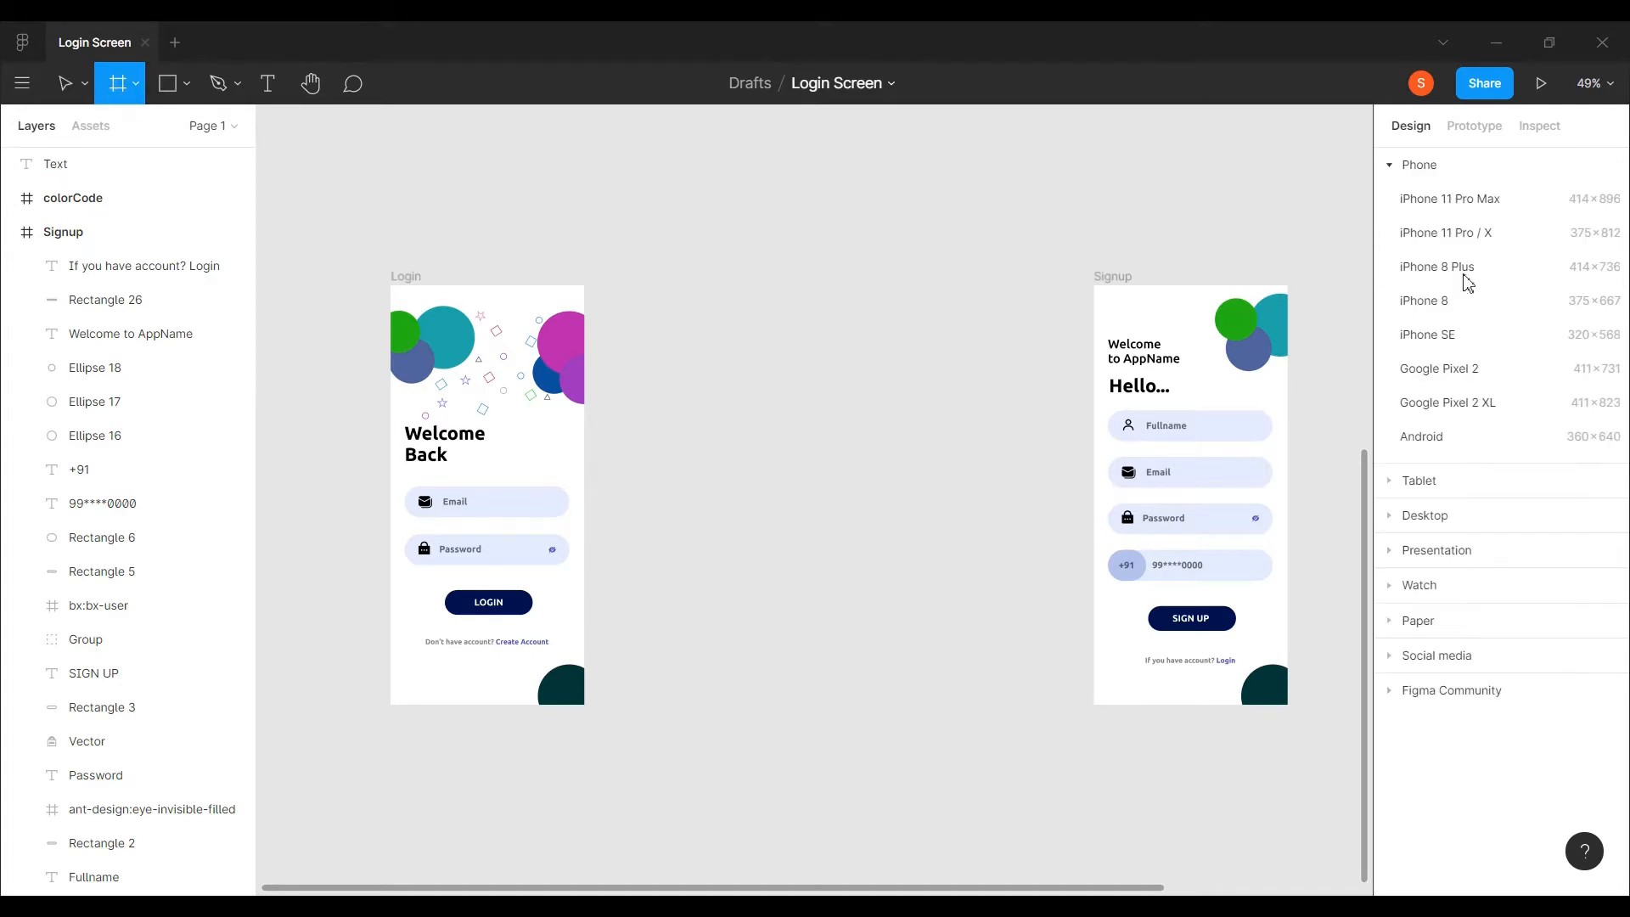
click(1501, 243)
click(677, 447)
click(806, 399)
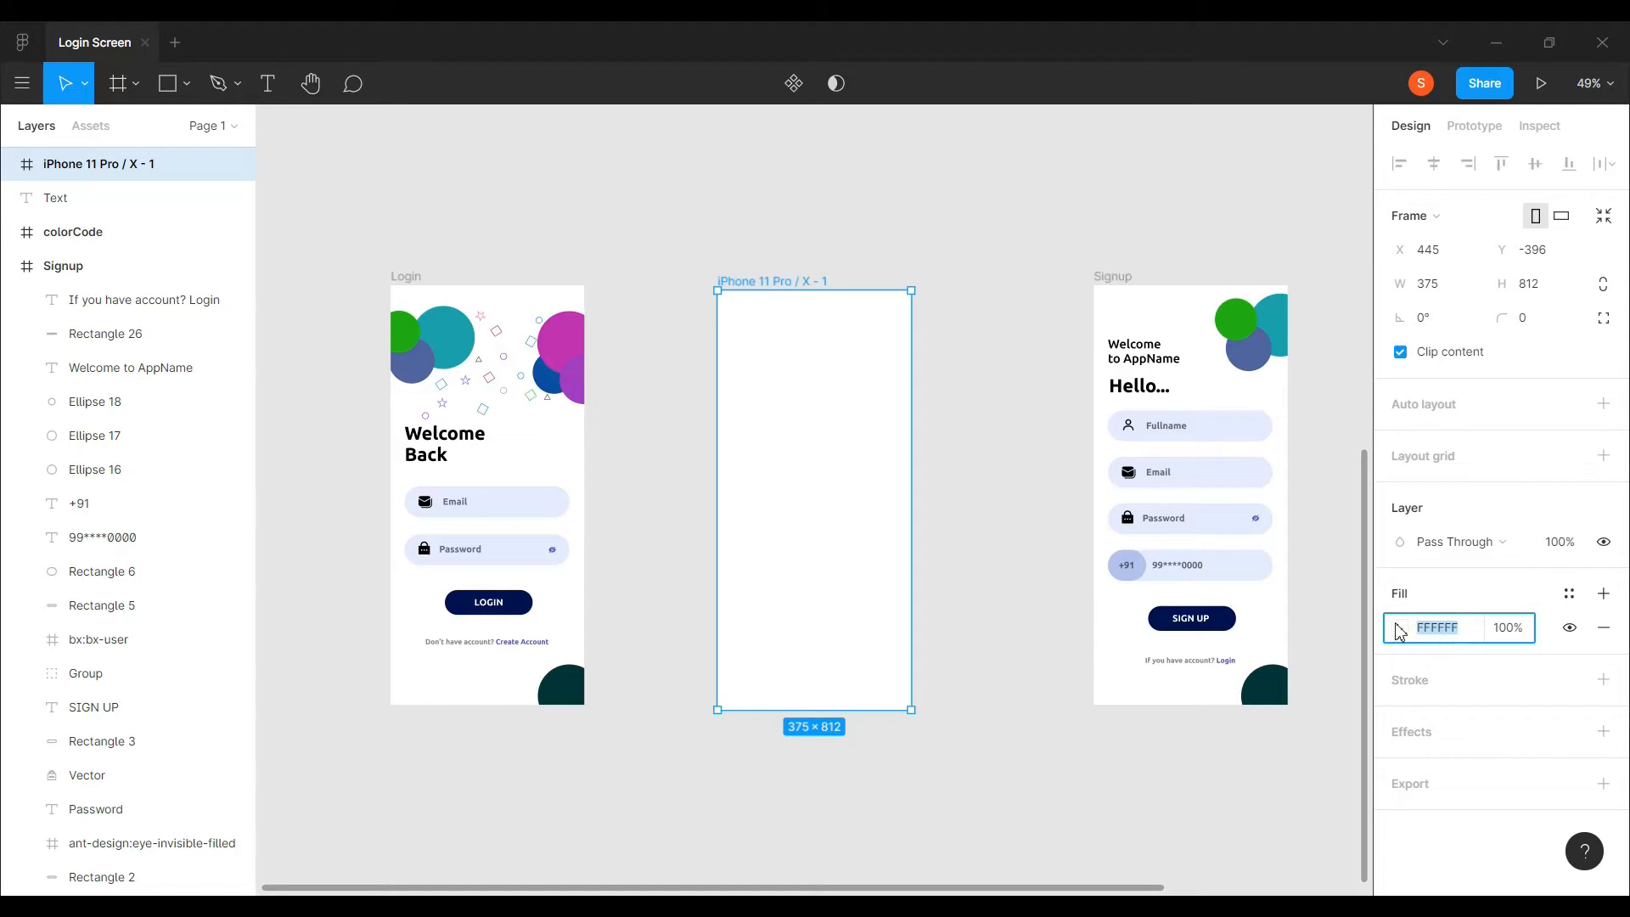
- Match the new frame's fill to the Login frame's background, FFFFFF, with the eyedropper
click(1398, 632)
key(i)
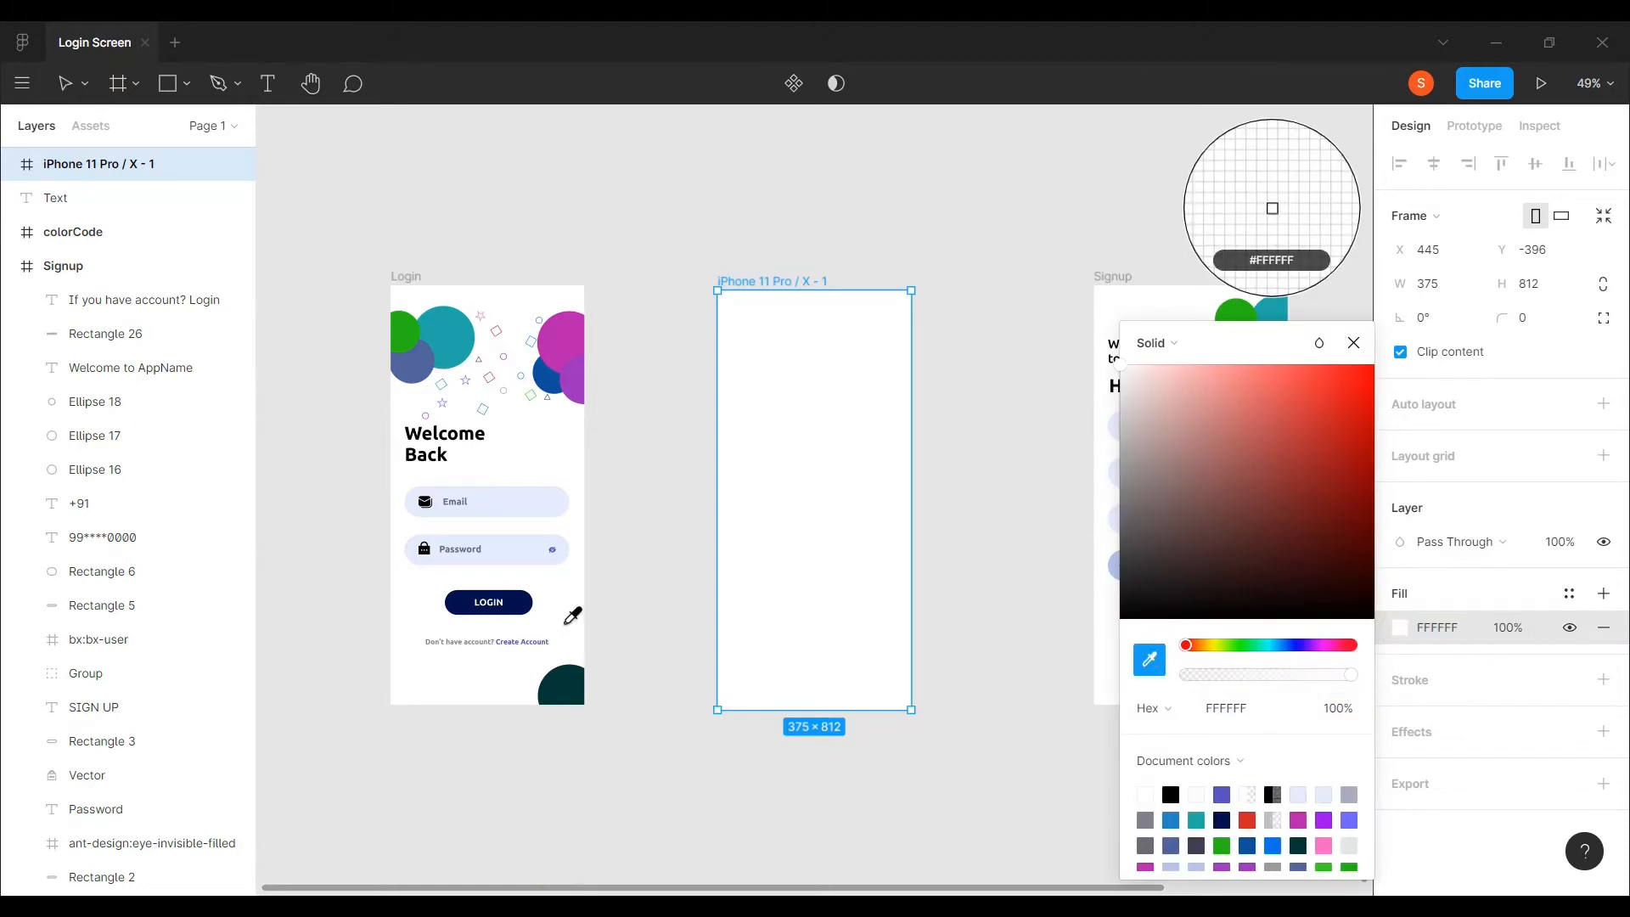
click(565, 622)
click(1353, 342)
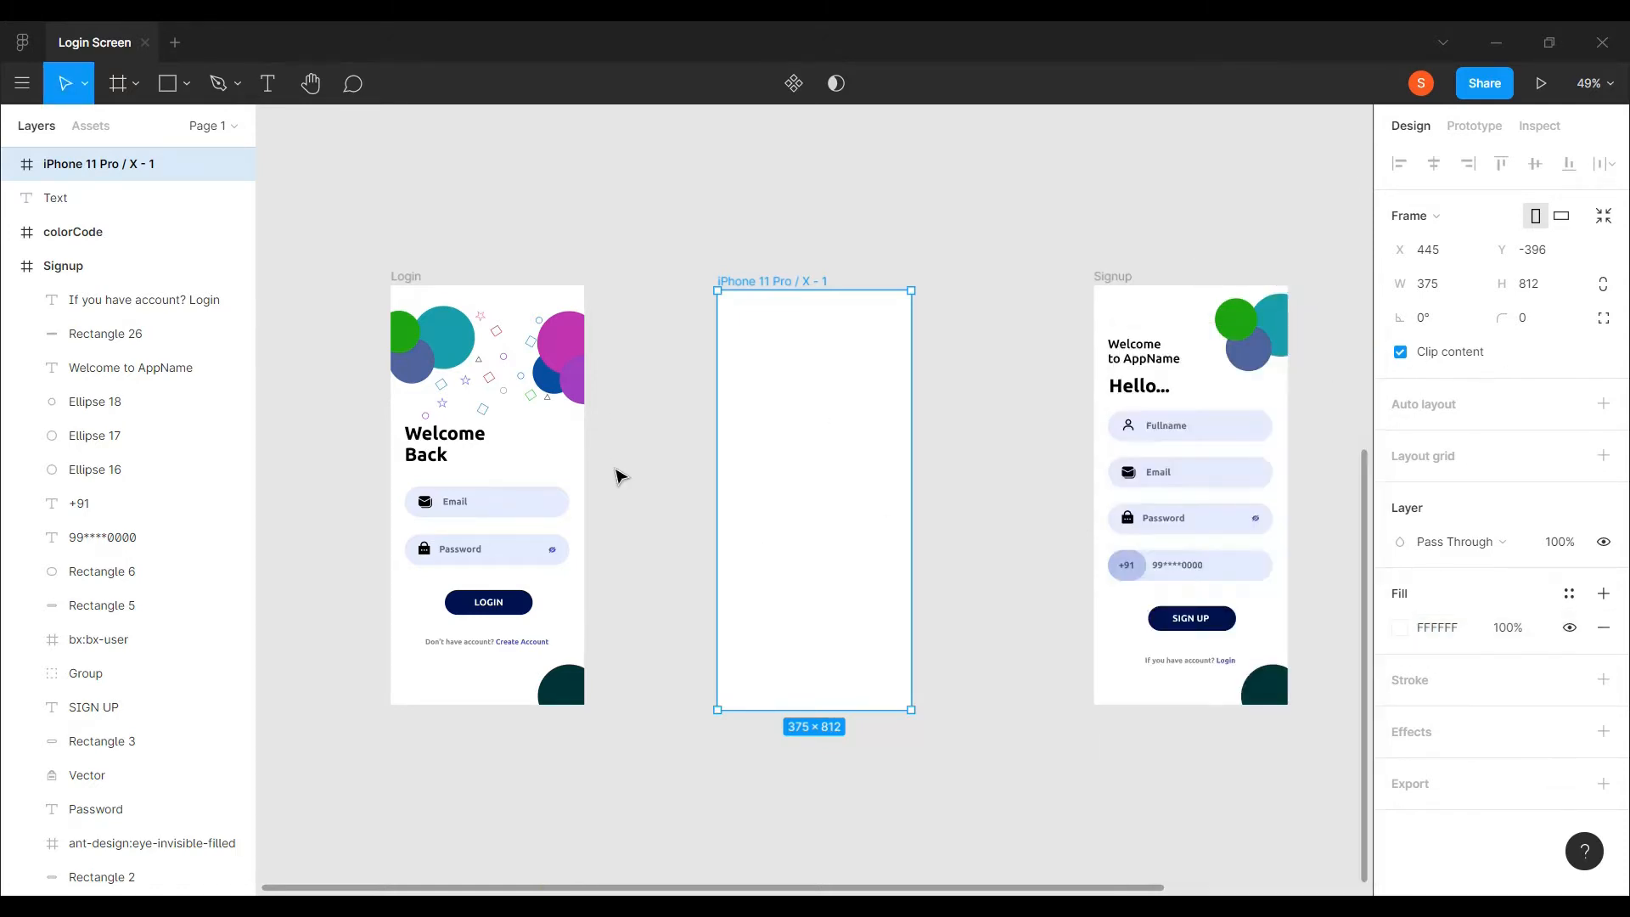
- Add the heading "Welcome Back" on two lines inside the iPhone 11 Pro / X frame
scroll(522, 497, up, 3)
click(266, 83)
click(810, 406)
text(Welcom)
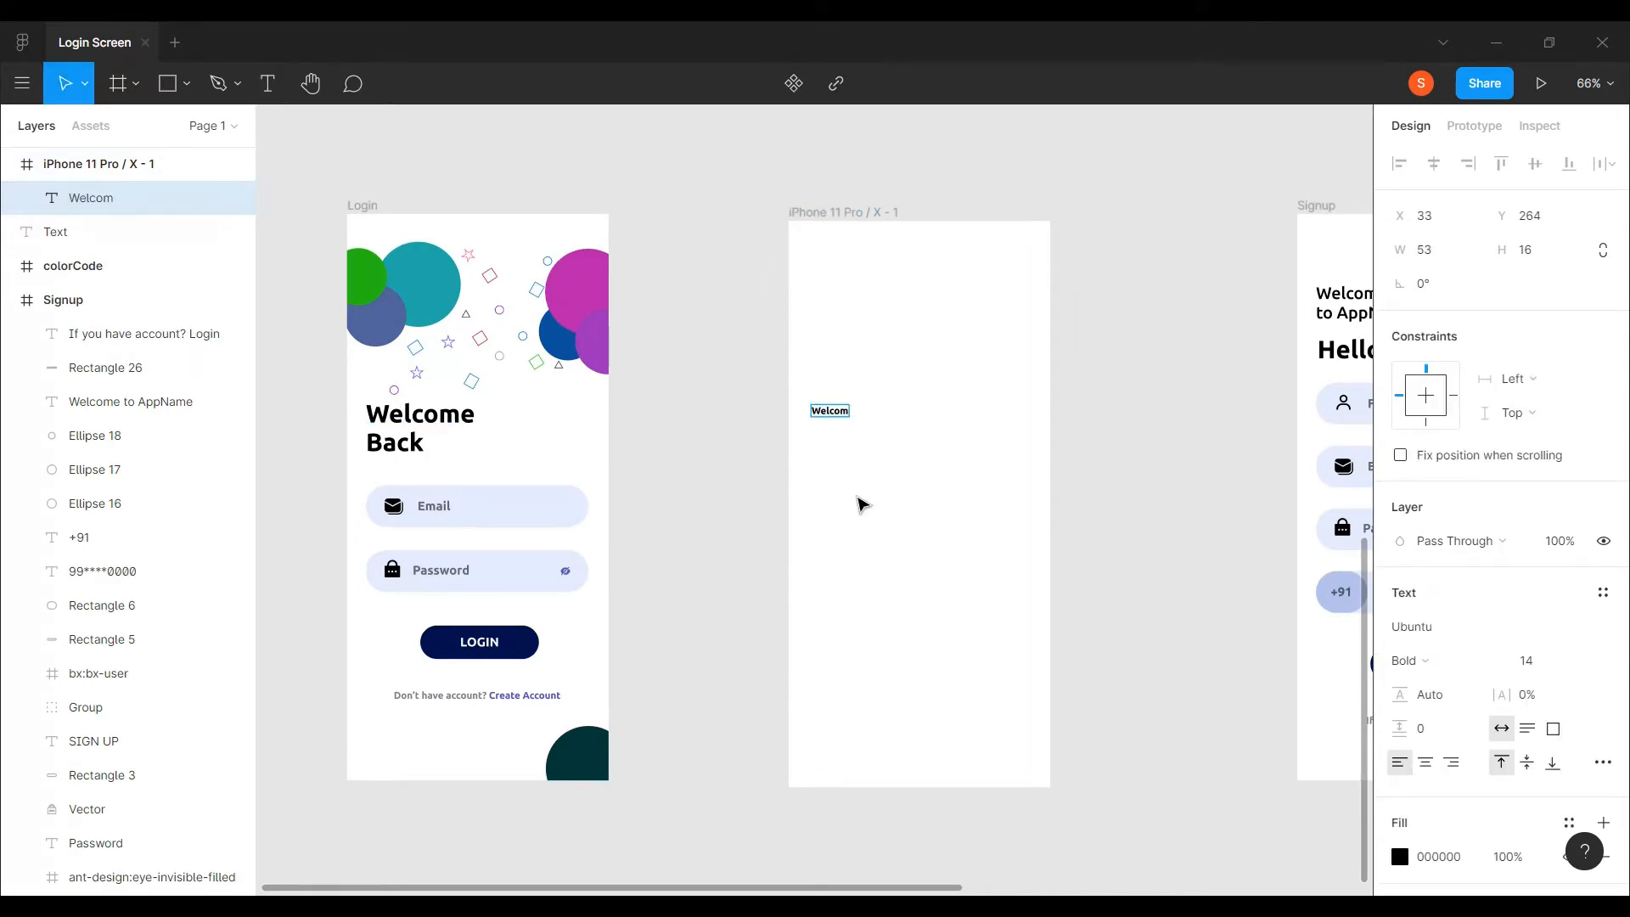
scroll(861, 505, down, 1)
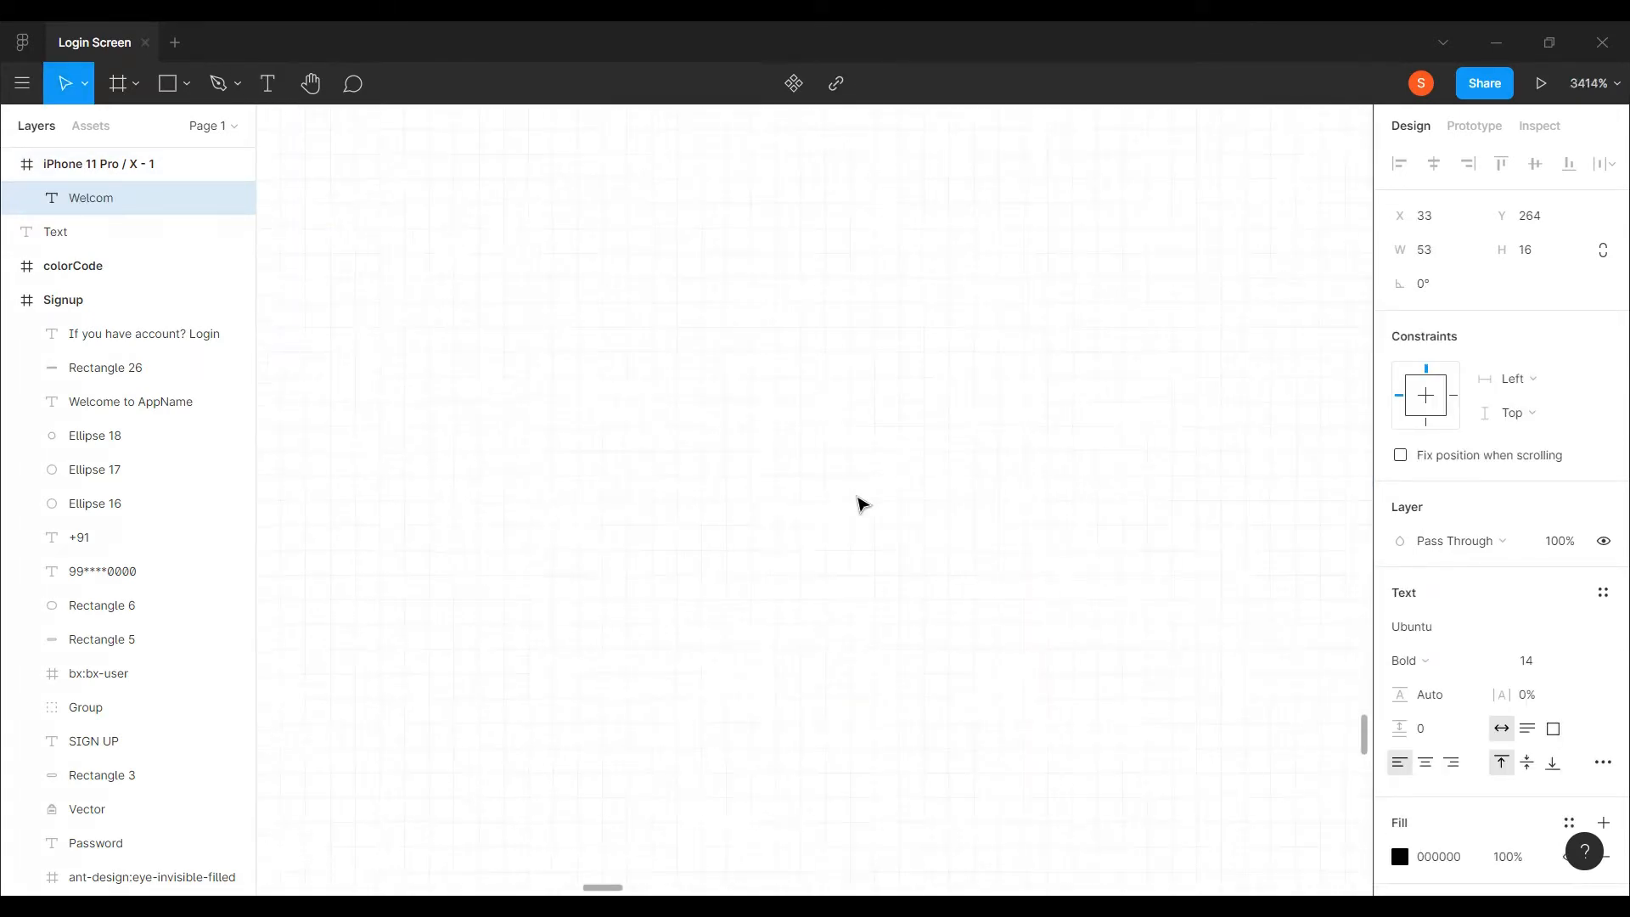
scroll(854, 425, up, 10)
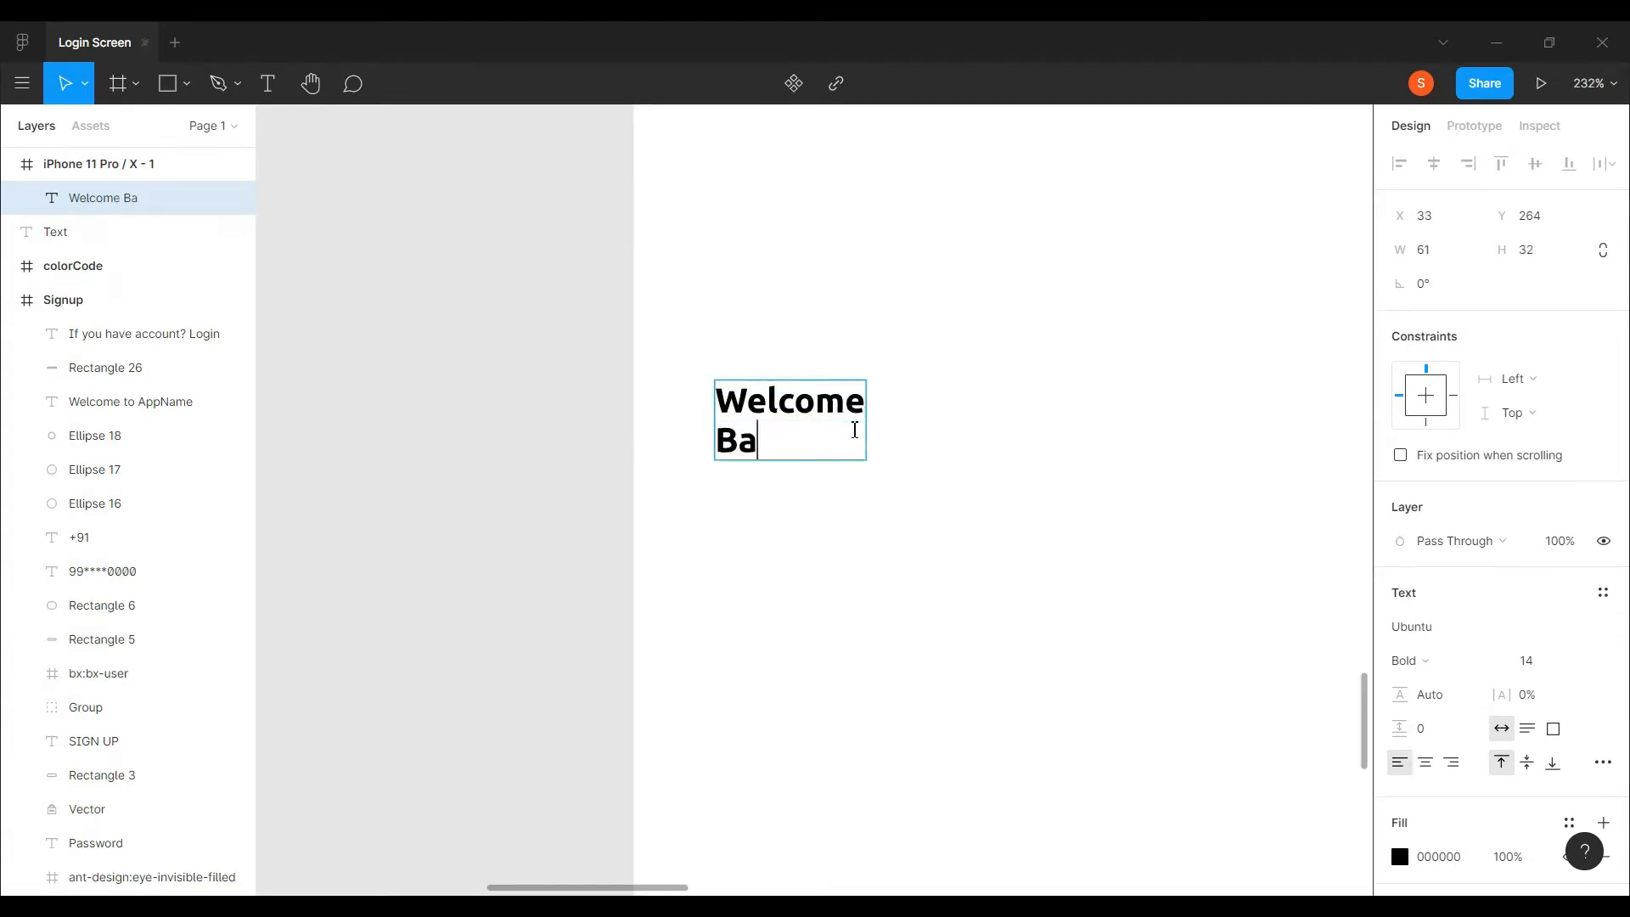
scroll(921, 463, down, 6)
key(Escape)
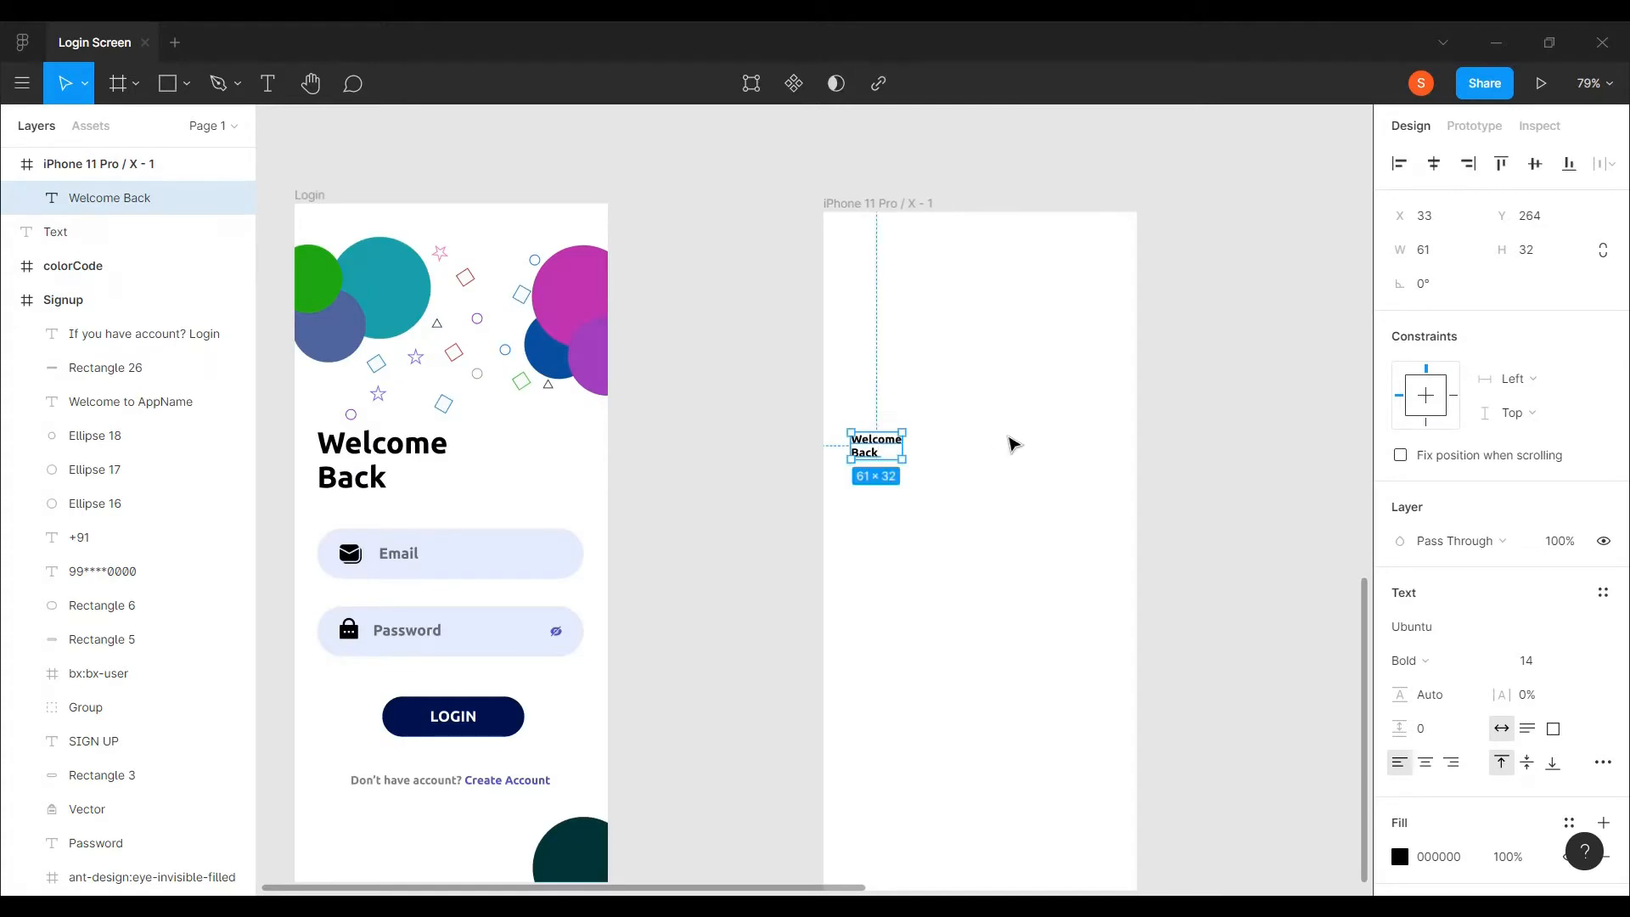
- Set the Welcome Back heading's font size to 36 and adjust its position in the new frame
click(1579, 660)
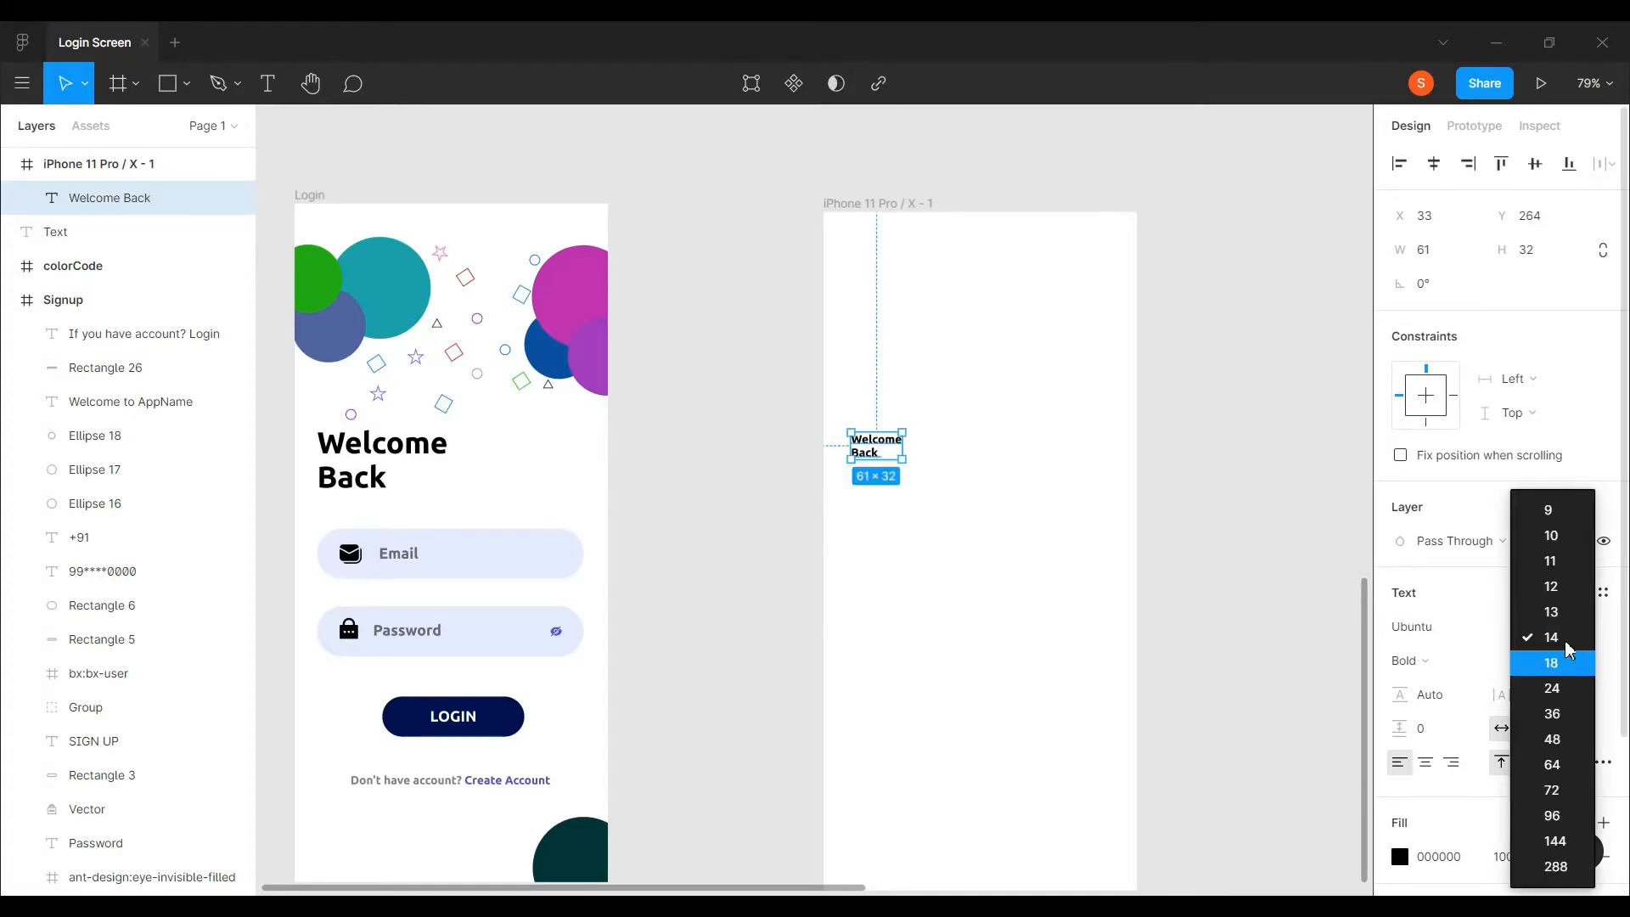
click(1570, 688)
click(1570, 660)
click(1553, 685)
click(1189, 599)
drag(892, 458, 891, 447)
click(1054, 476)
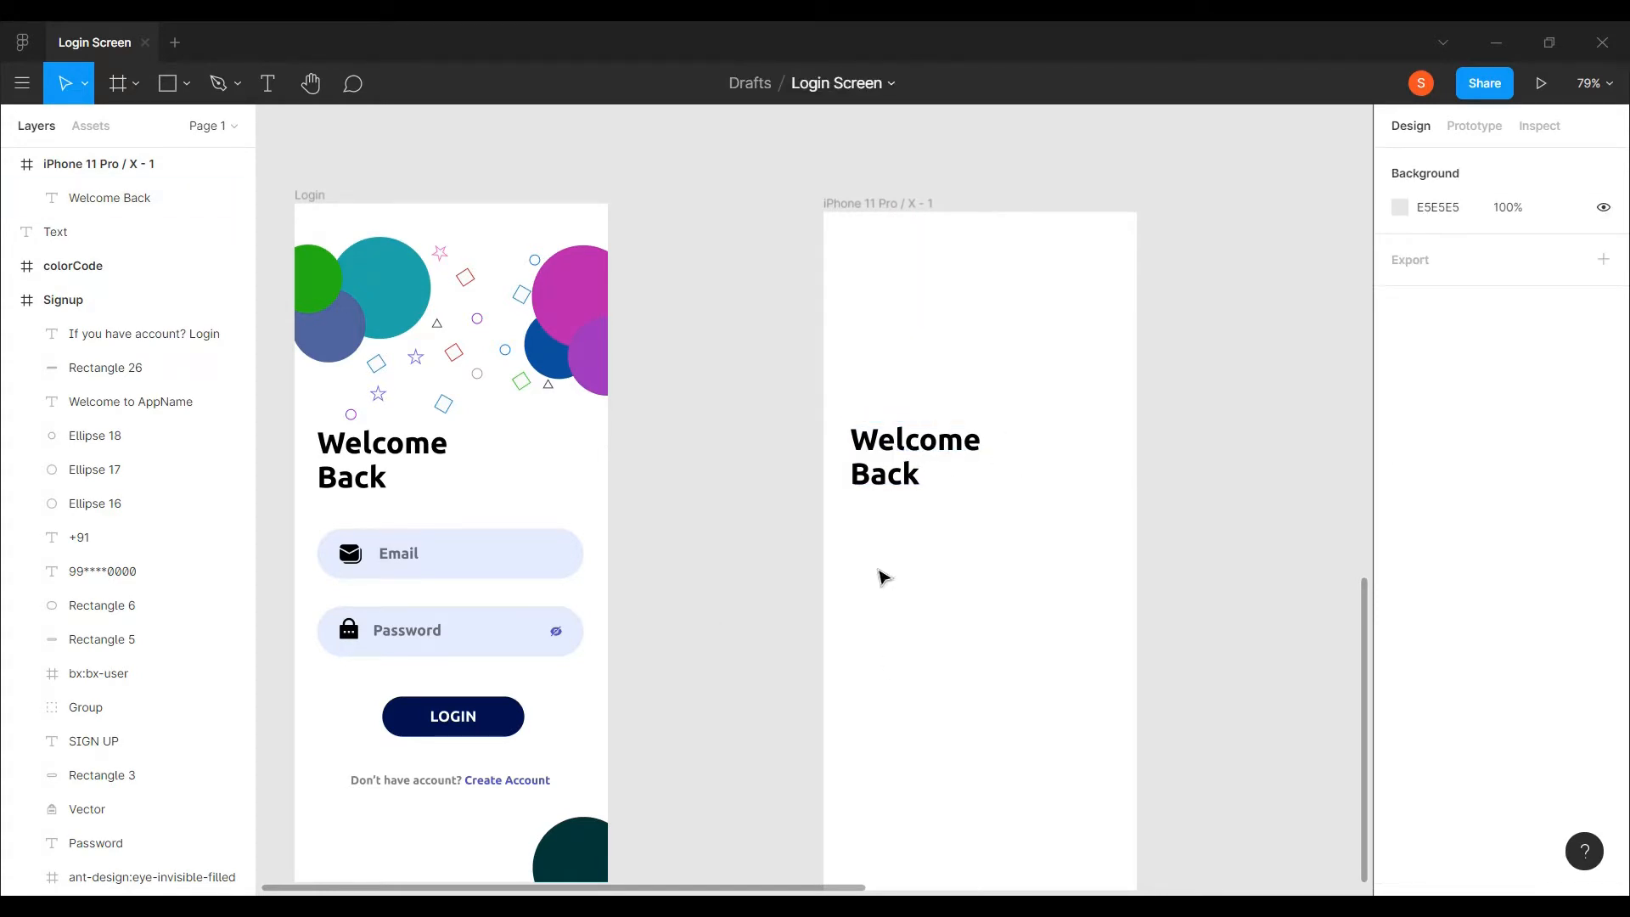
- Draw a rectangle about 315 × 51 below the Welcome Back heading in the new frame
key(r)
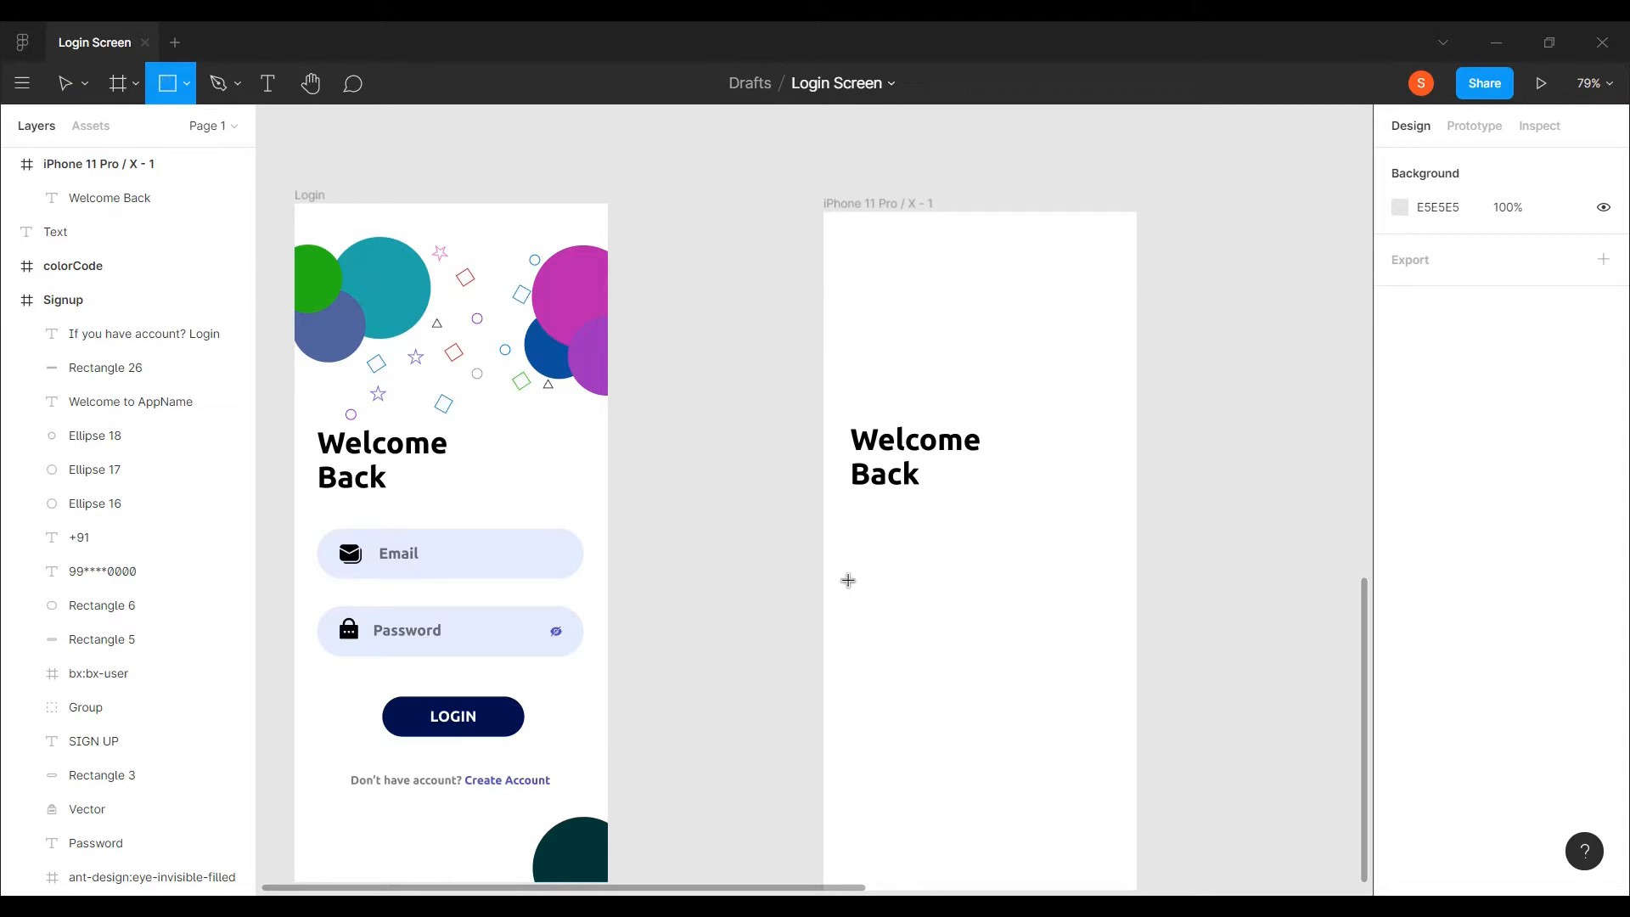
mouse_move(860, 530)
mouse_down()
mouse_move(1134, 593)
mouse_move(1126, 583)
mouse_up()
click(1171, 574)
- Round the rectangle's corners to a radius of 25.5 so its ends form a pill shape
scroll(1087, 556, up, 5)
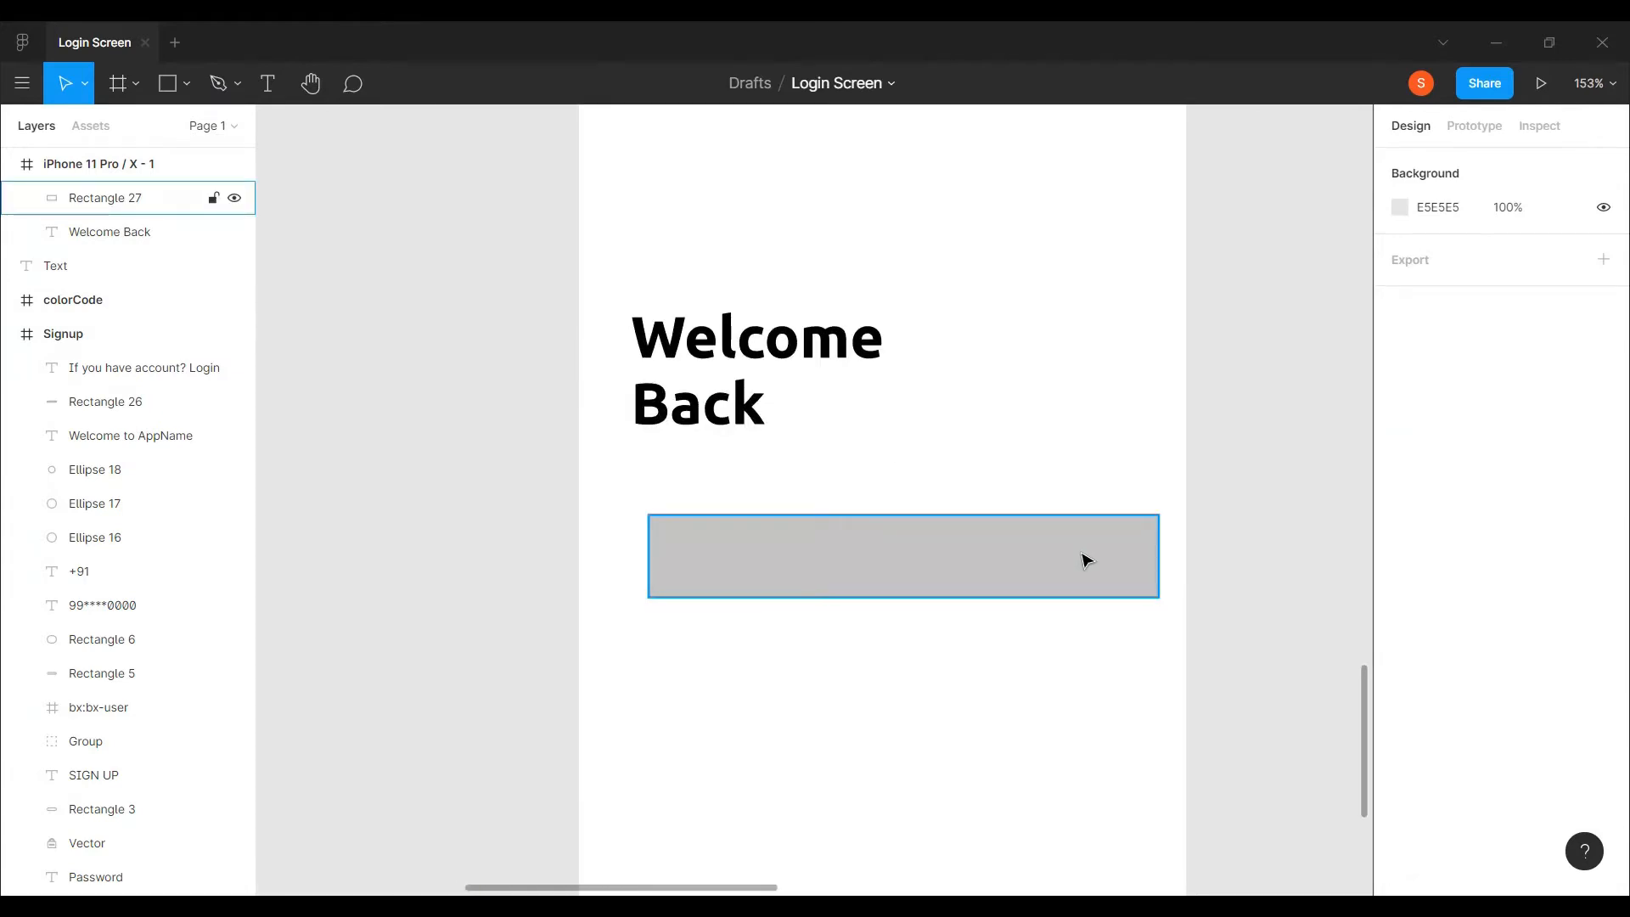
scroll(1087, 559, up, 10)
click(1091, 557)
drag(1321, 447, 1022, 563)
scroll(967, 586, down, 11)
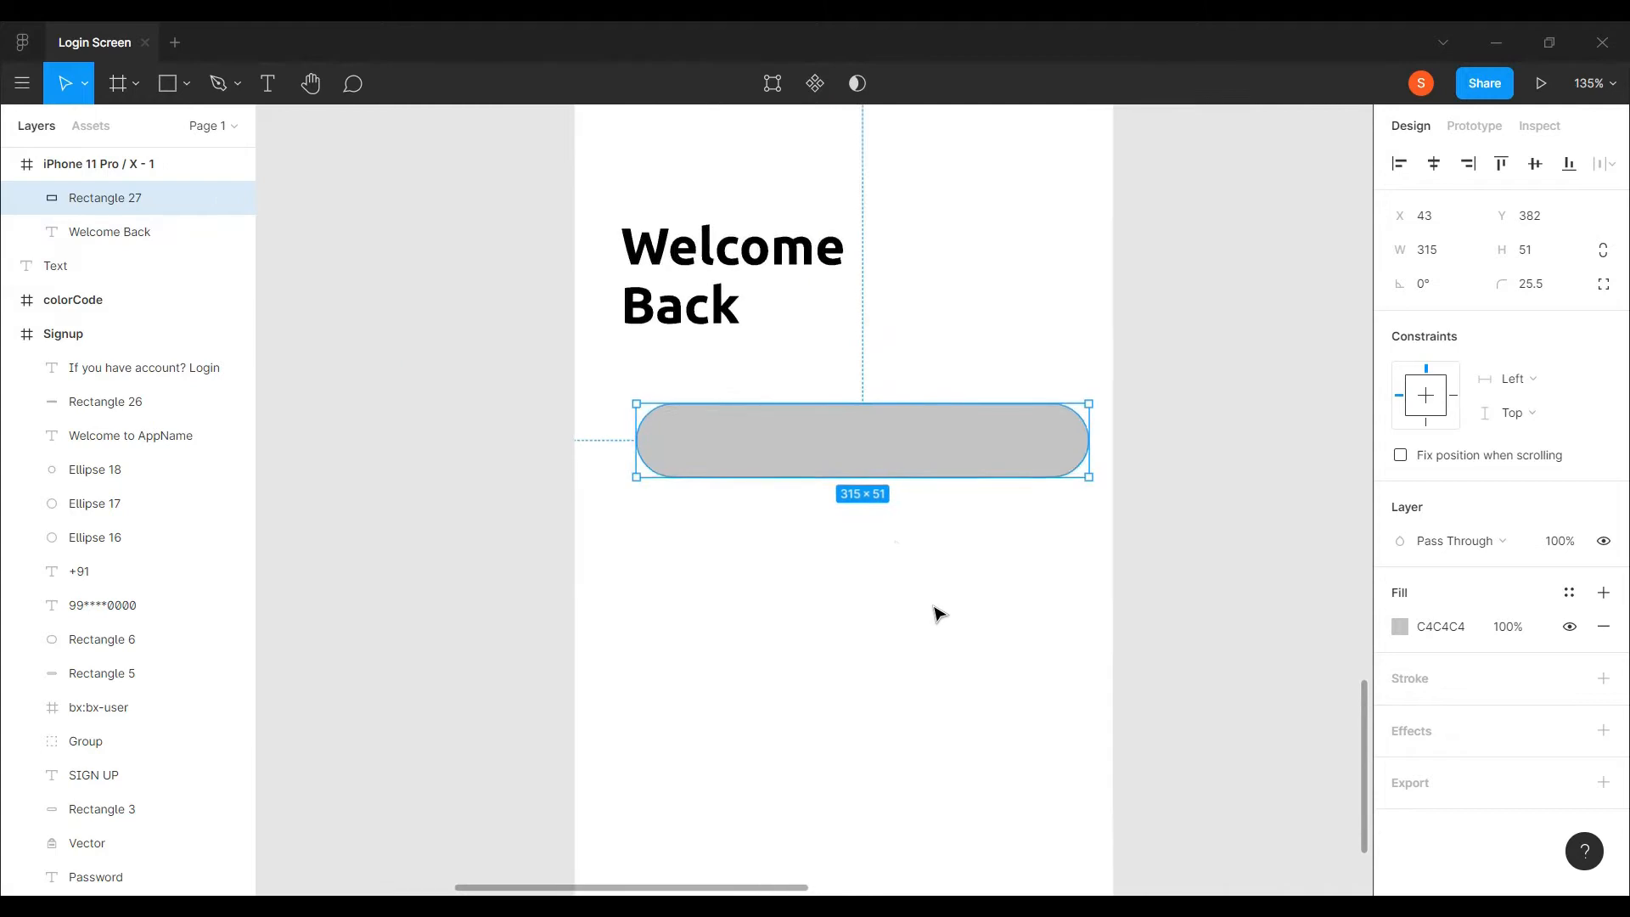
- Move the rounded rectangle to X 30, Y 380 and increase its height to 58
scroll(936, 613, down, 5)
drag(908, 539, 899, 537)
click(914, 559)
click(892, 534)
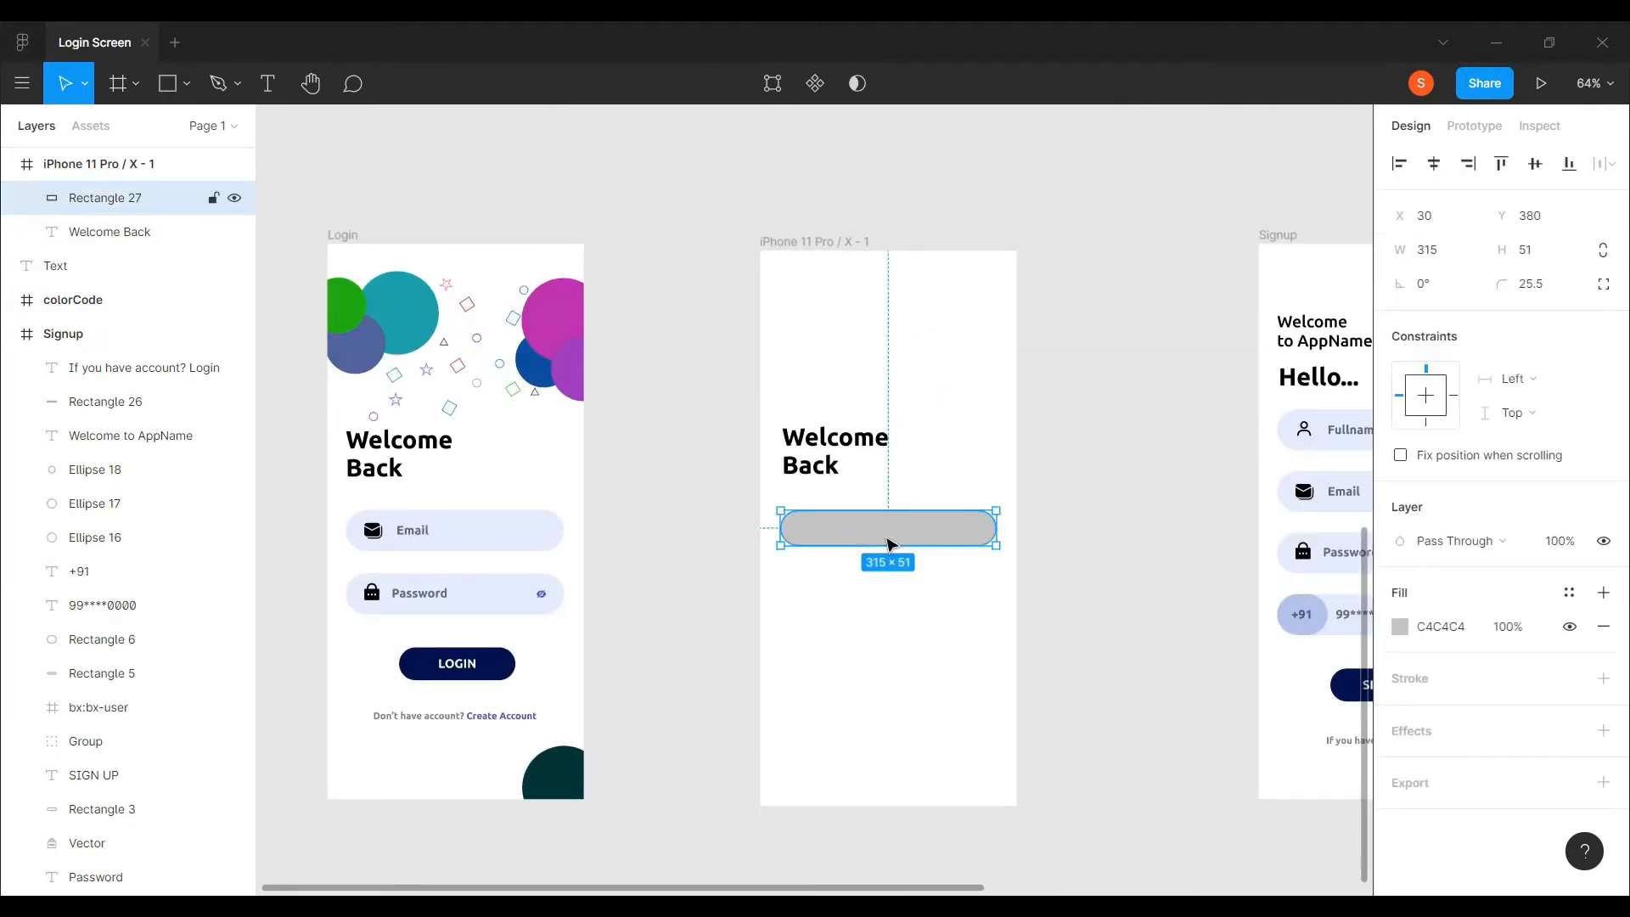
click(933, 632)
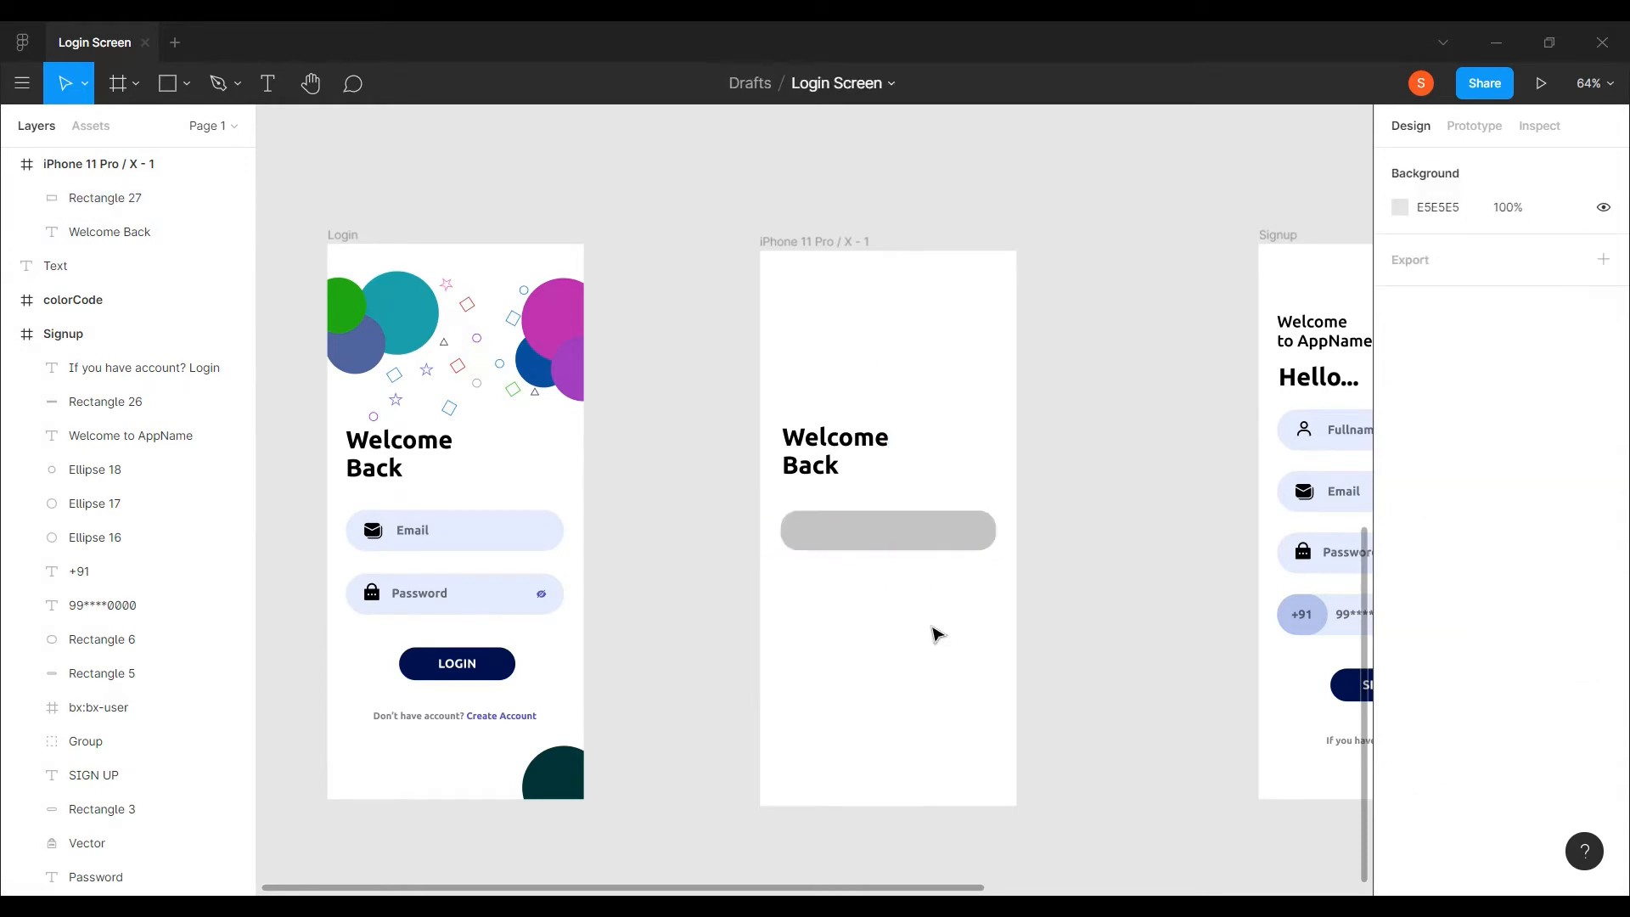
- Fill the rounded rectangle with the Login screen's input-field colour, E6EBFF, using the eyedropper
click(527, 536)
click(871, 543)
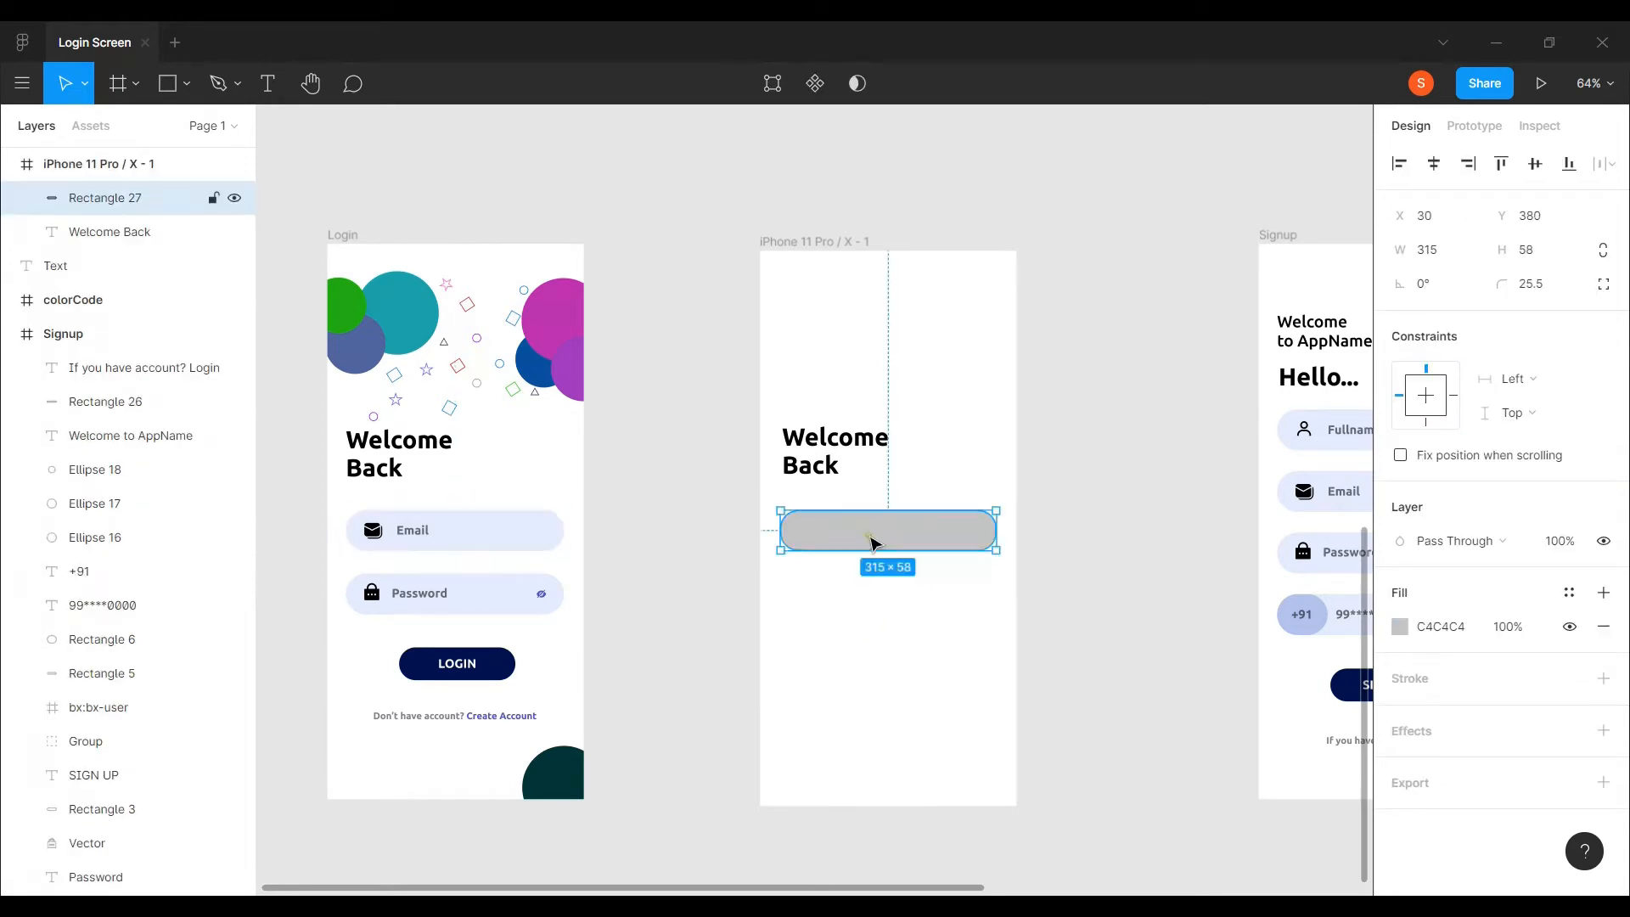
scroll(862, 539, up, 5)
scroll(862, 540, down, 5)
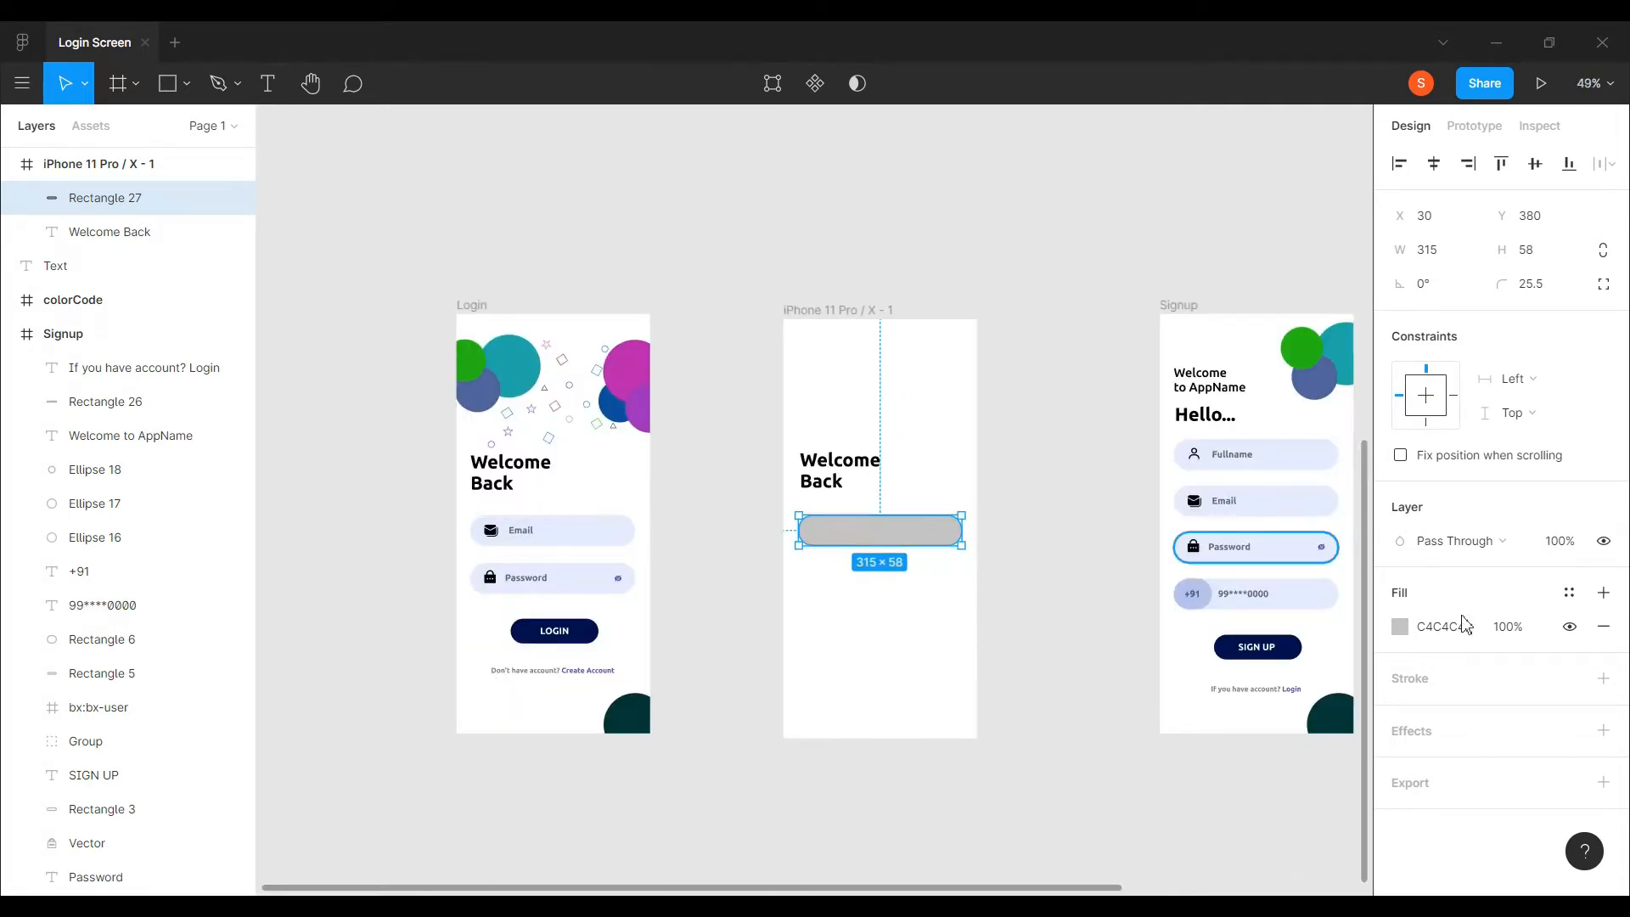
click(1399, 626)
click(1148, 659)
click(611, 524)
key(Escape)
- Duplicate the light-blue rounded field in the new frame
click(859, 519)
key(ctrl+d)
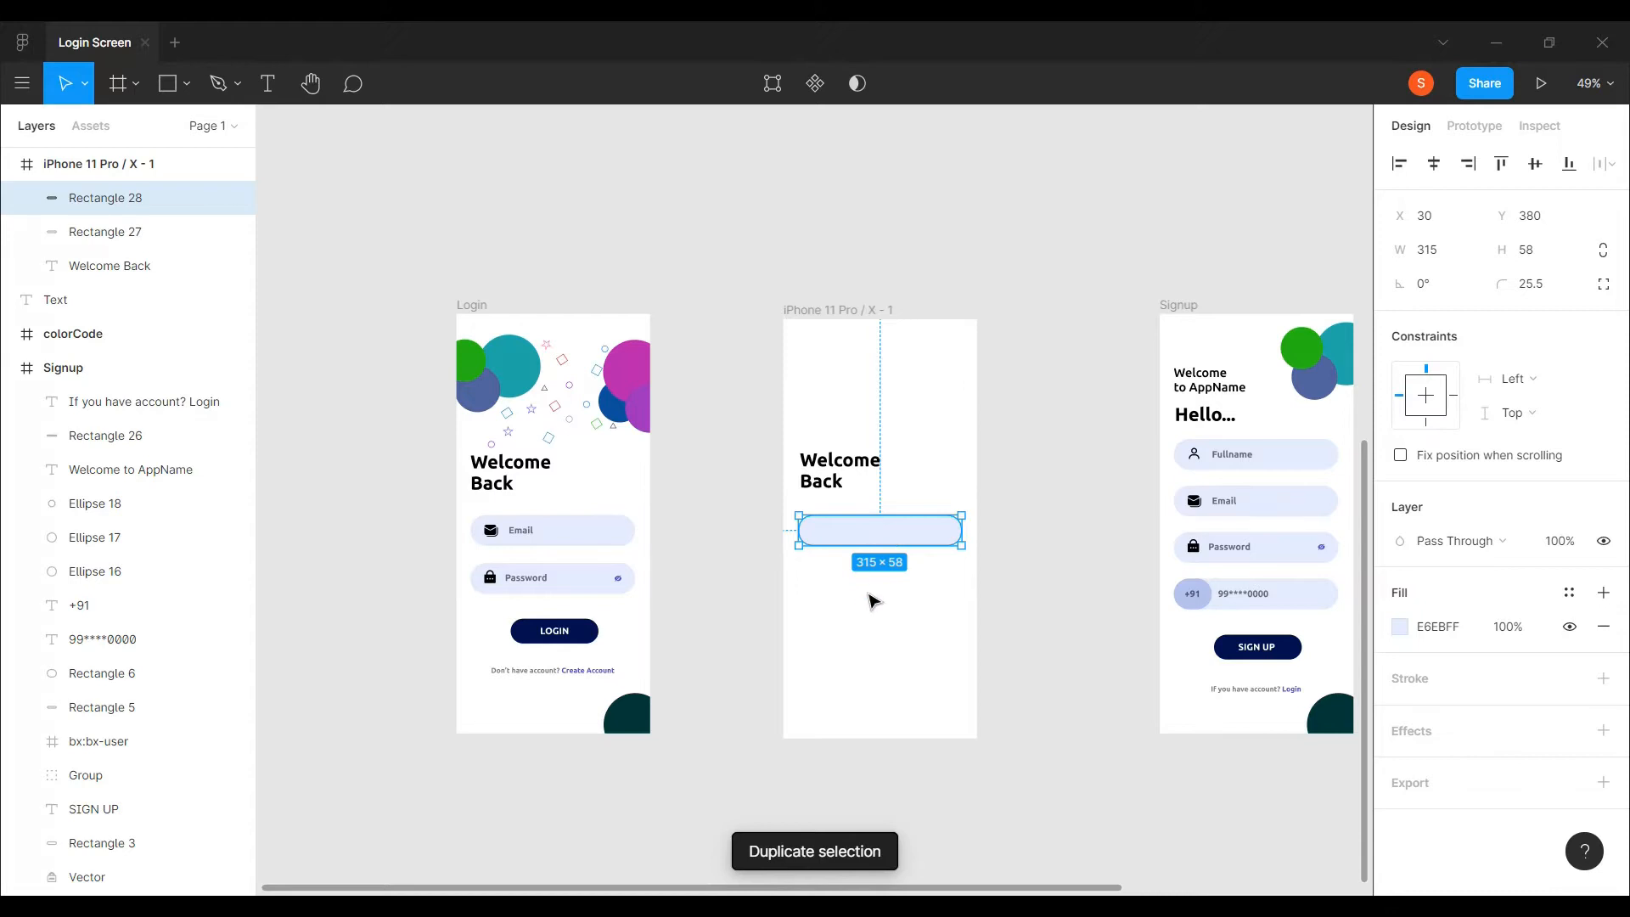
key(Escape)
click(267, 83)
click(662, 243)
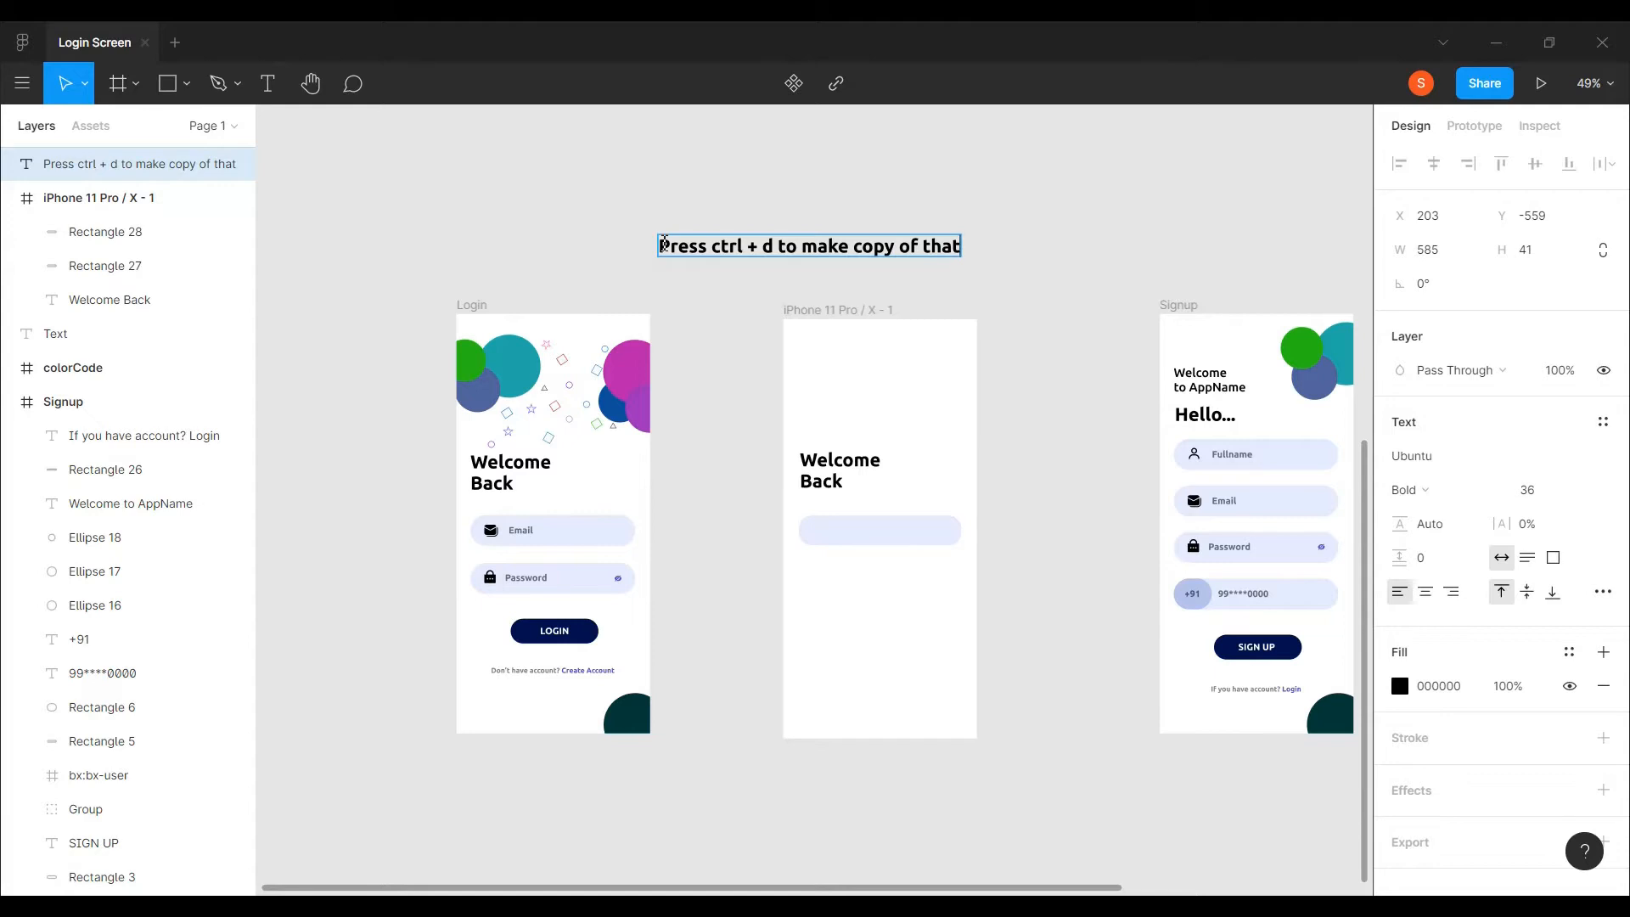
key(Escape)
key(Delete)
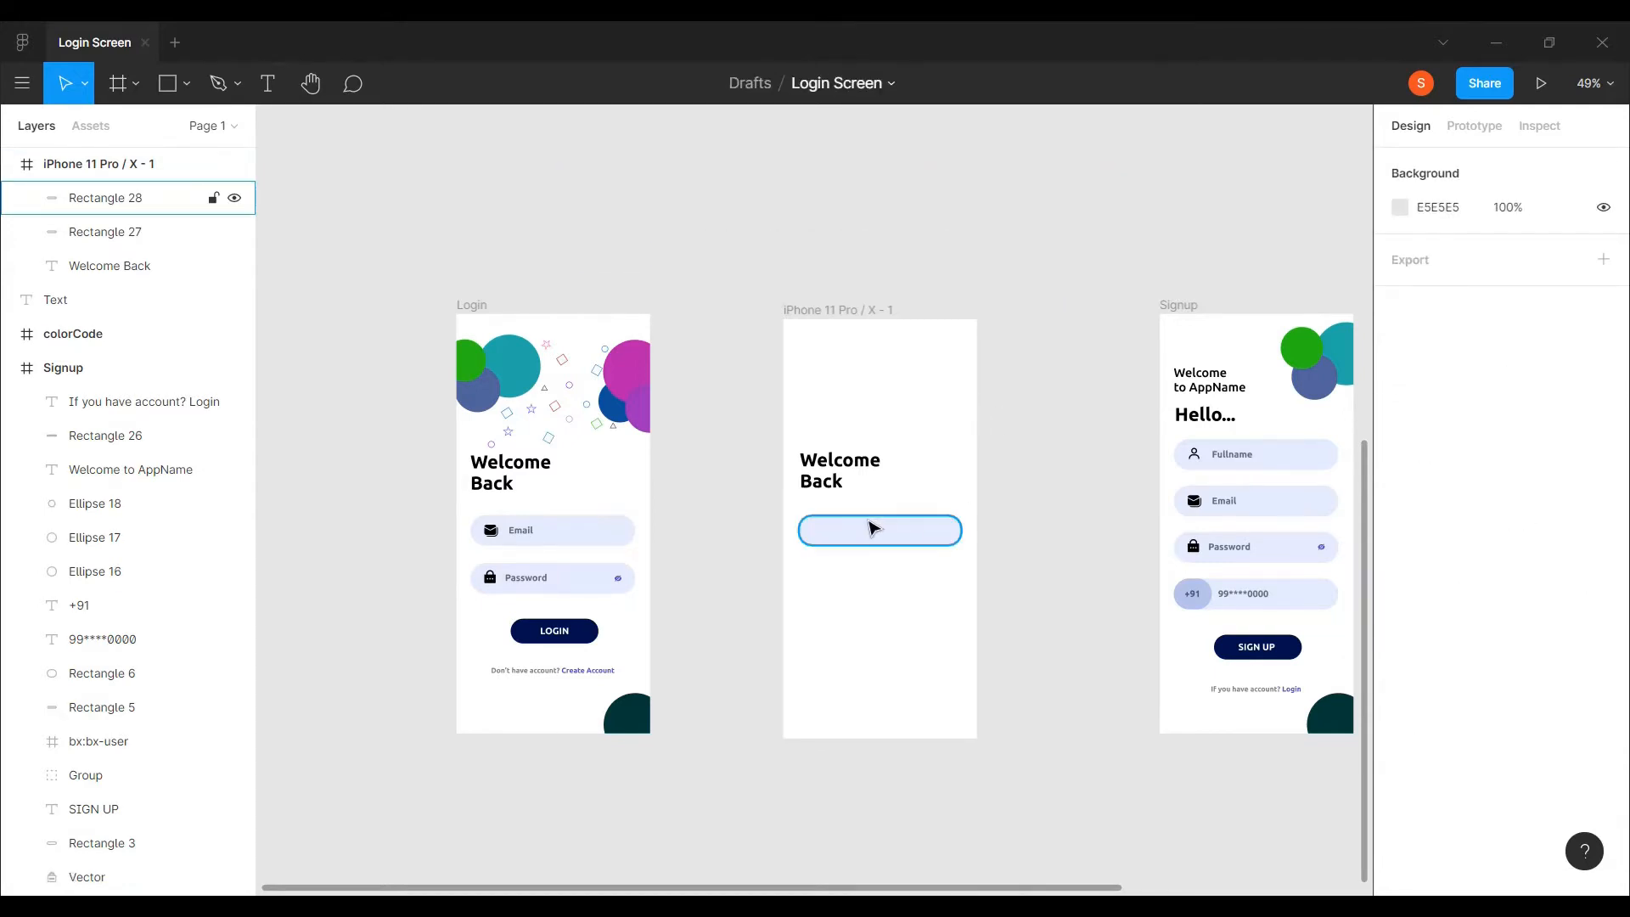
- Move the duplicated field below the first one to X 30, Y 468
drag(878, 535, 884, 583)
scroll(884, 582, up, 5)
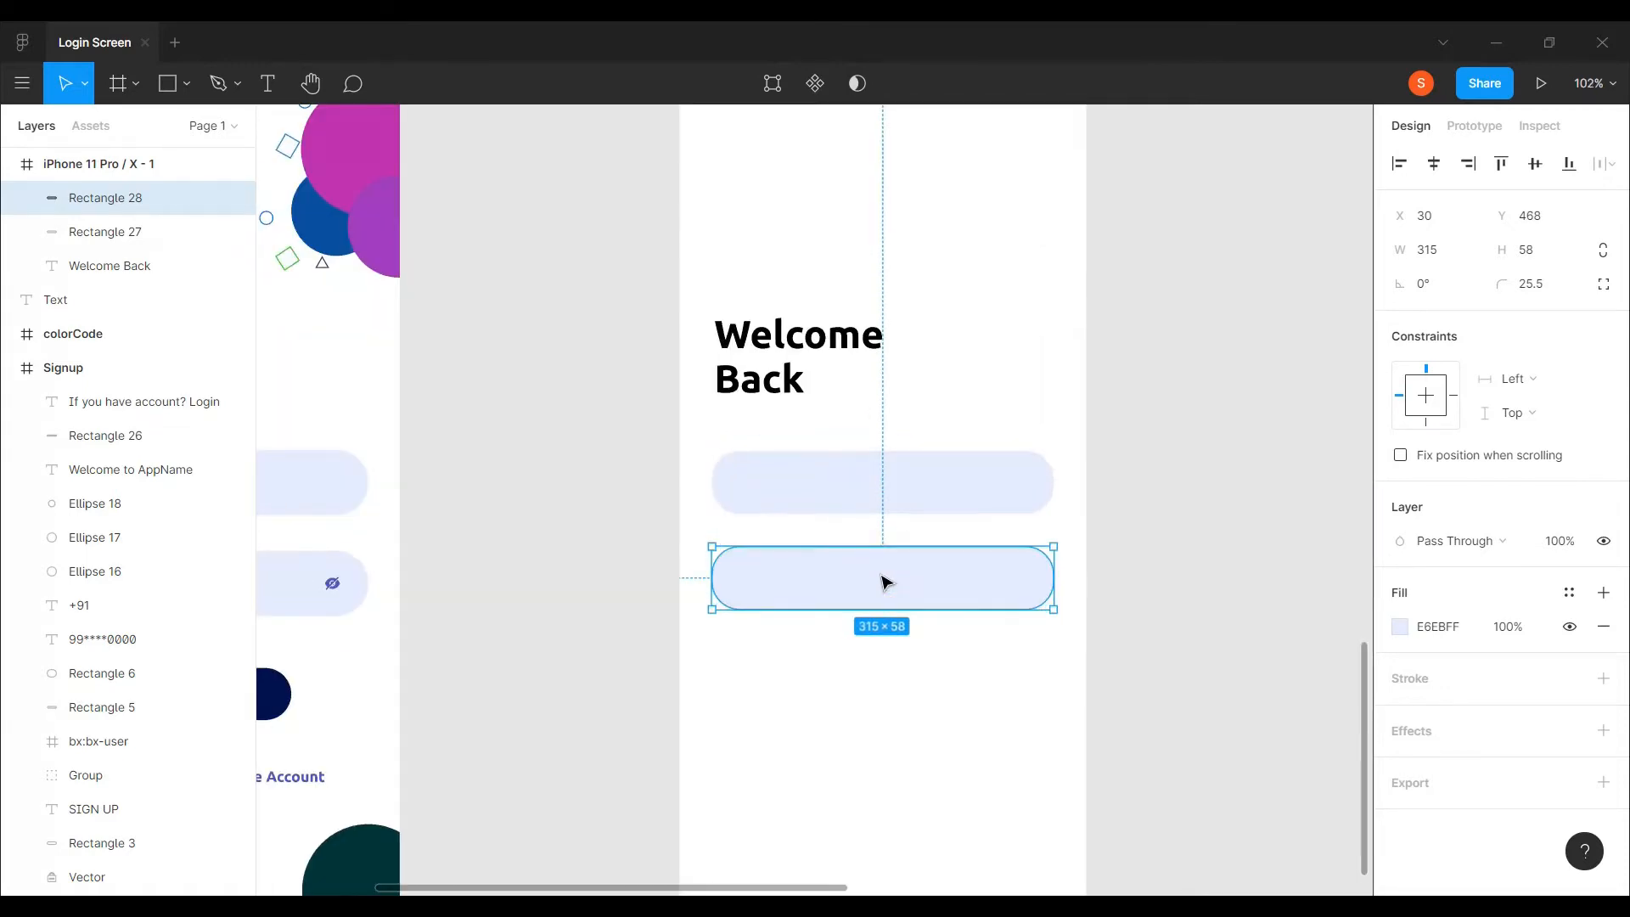
click(1099, 621)
- Run the Iconify plugin on the new frame and search for "email" icons
scroll(1004, 658, left, 5)
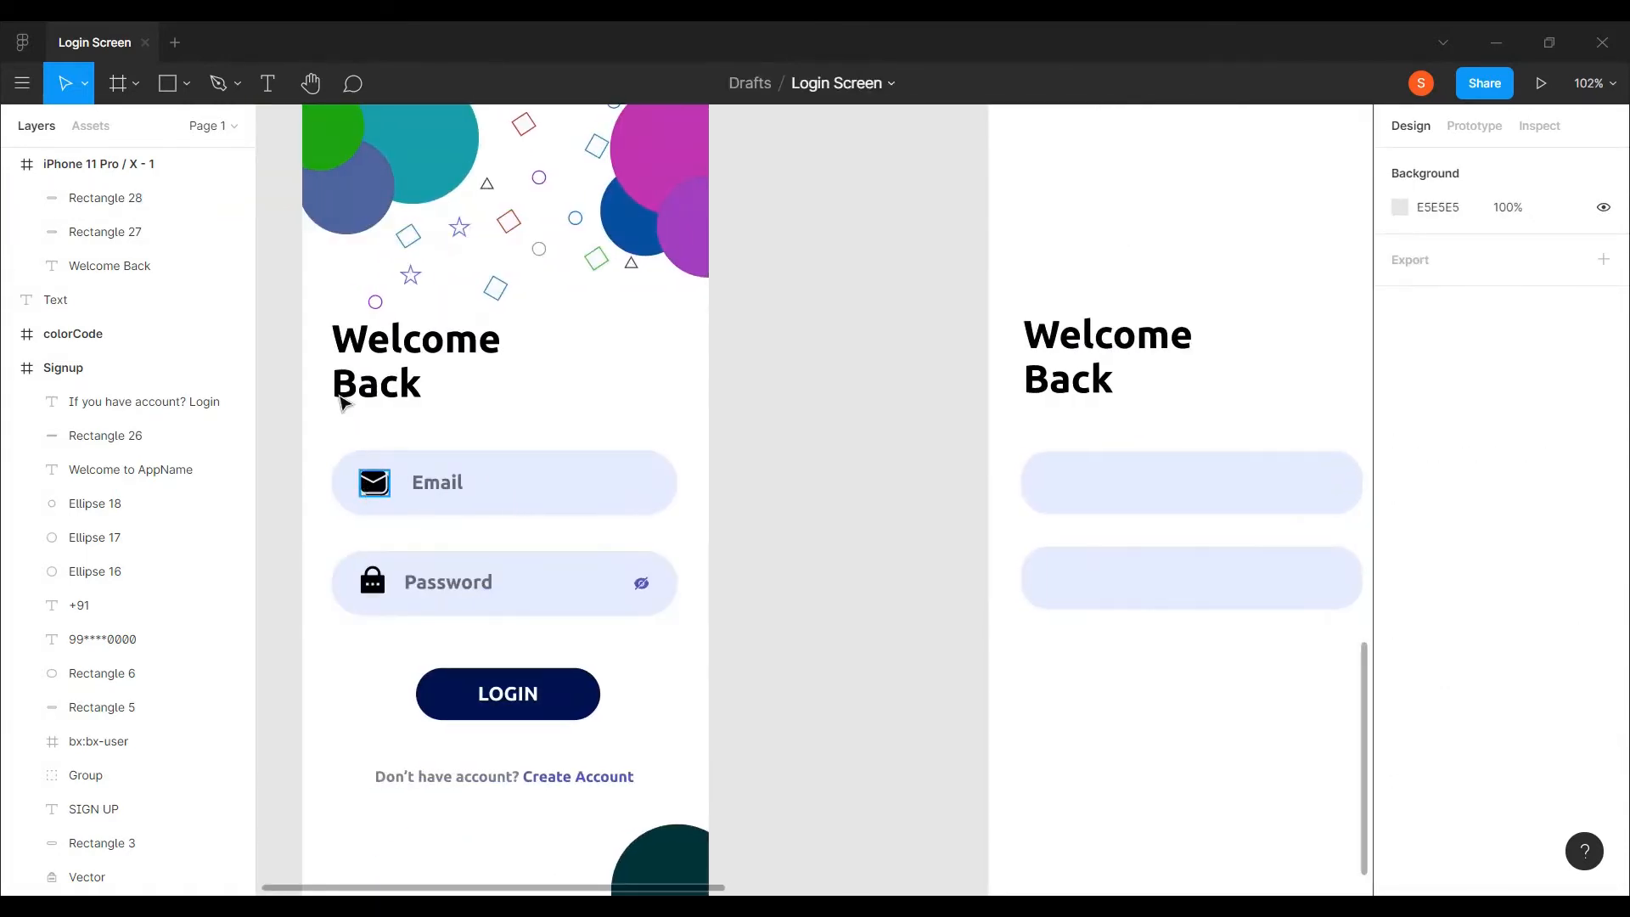
right_click(1180, 425)
mouse_move(1284, 688)
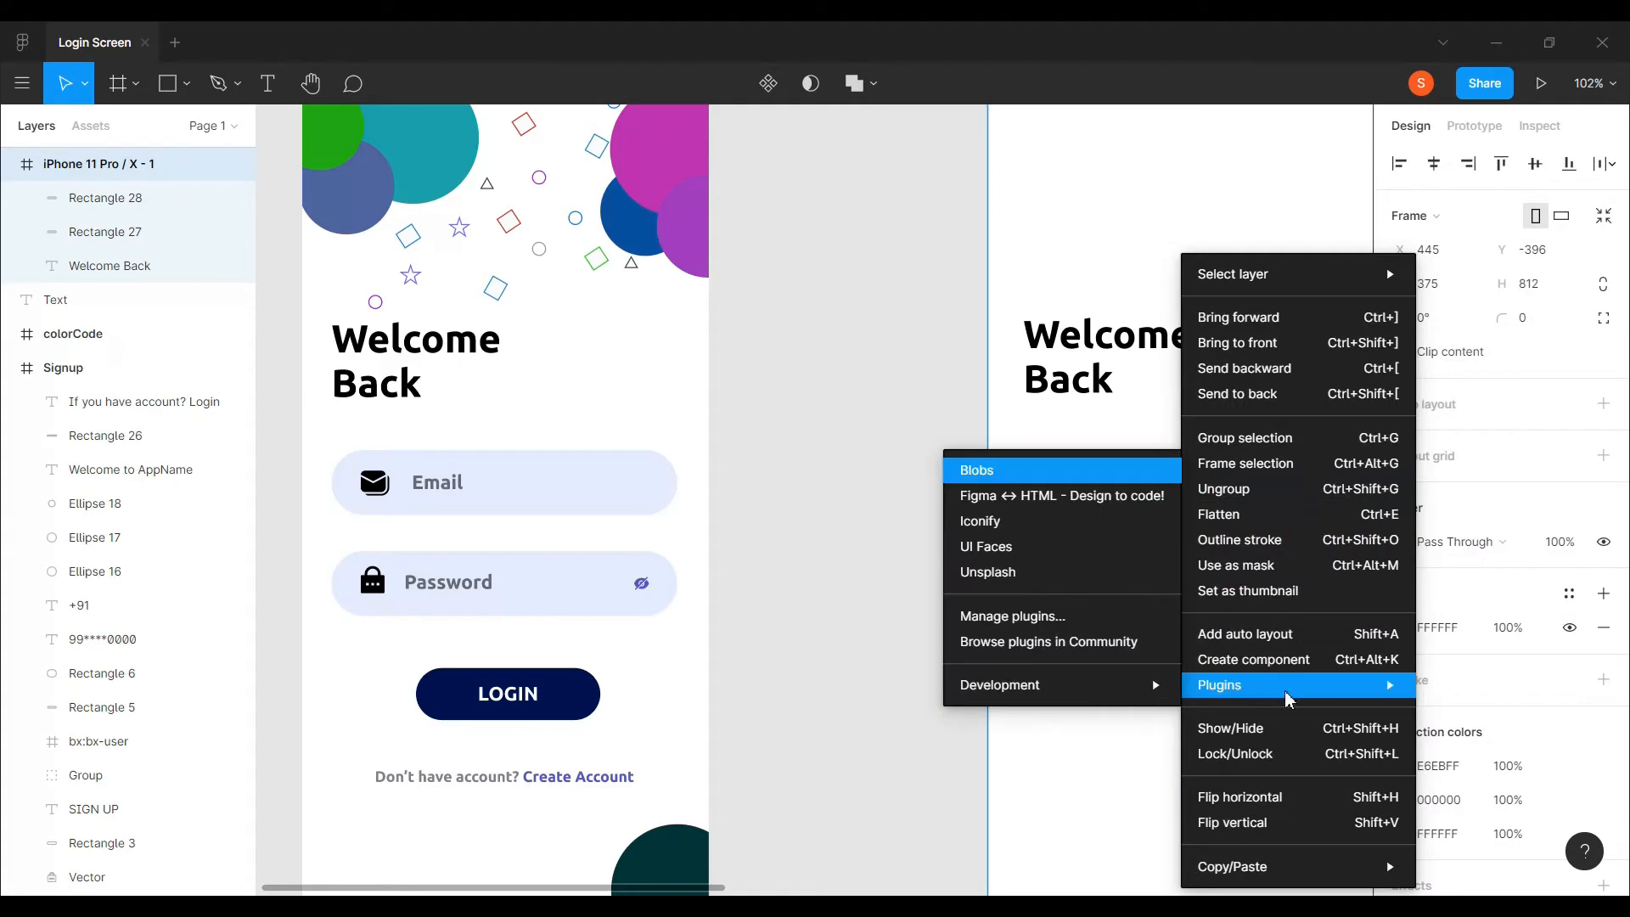
click(1042, 521)
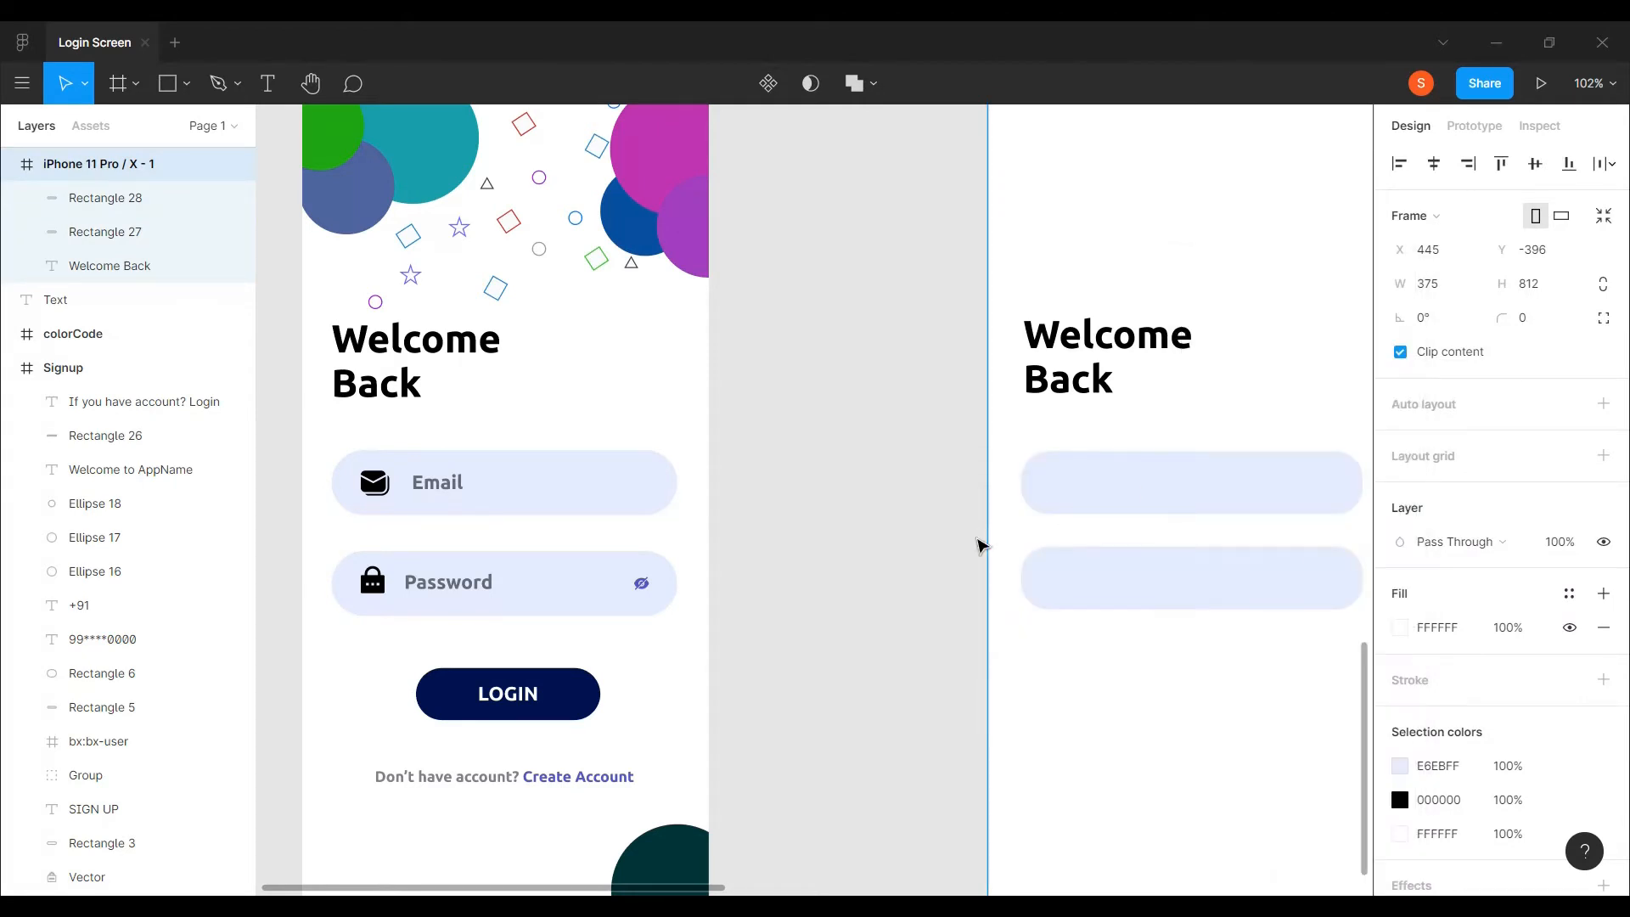
scroll(978, 539, right, 5)
scroll(958, 492, down, 3)
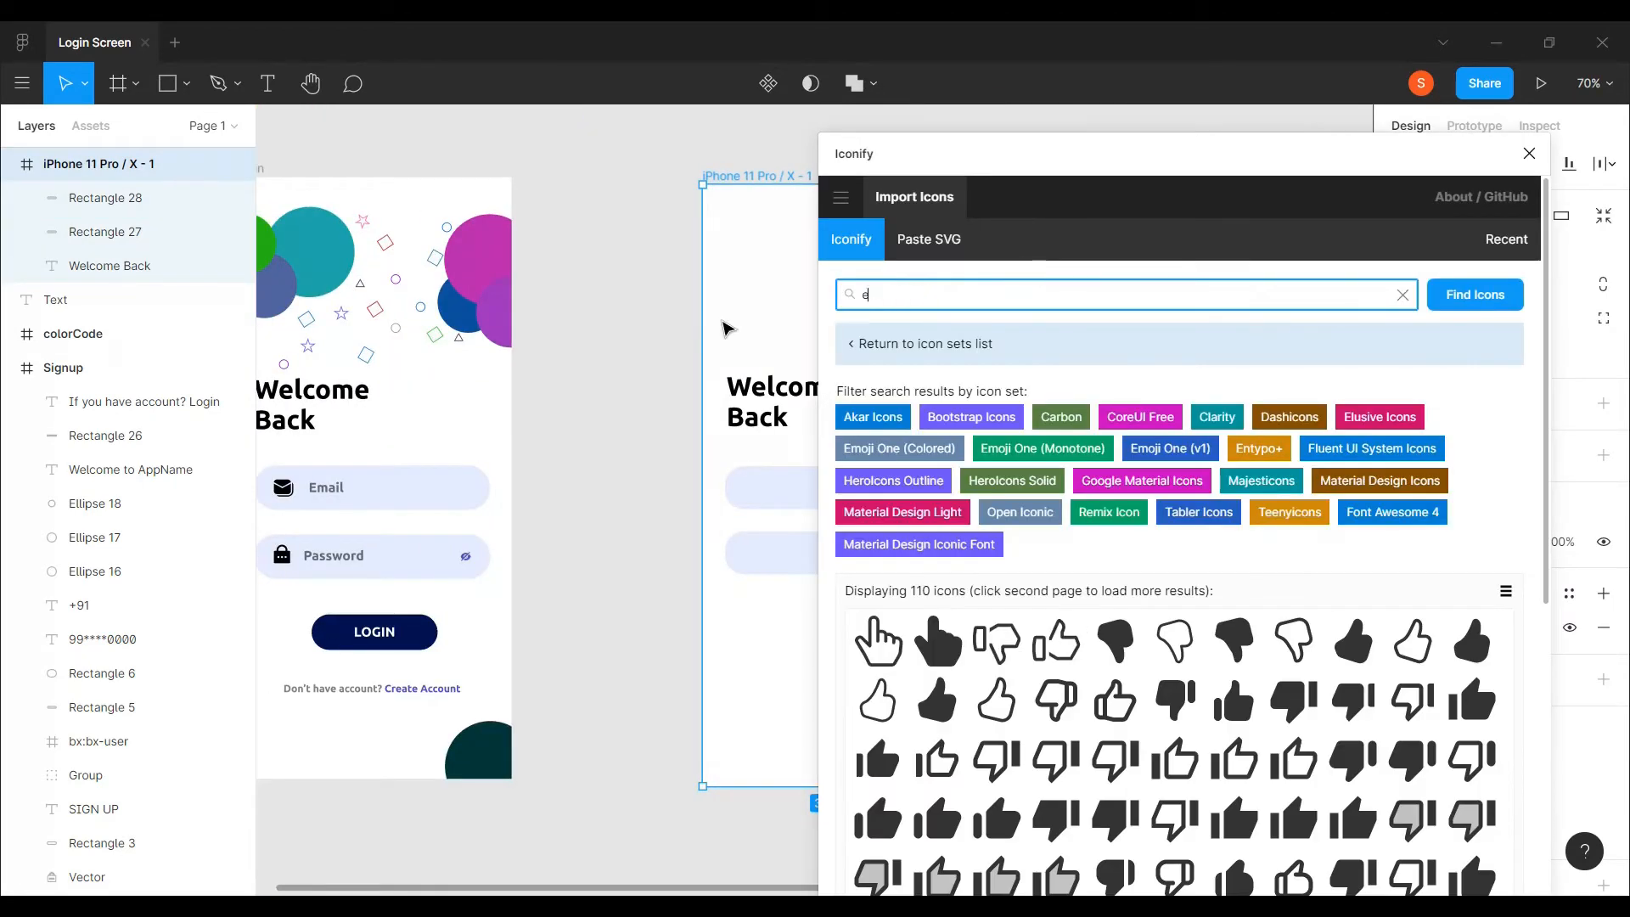
key(Return)
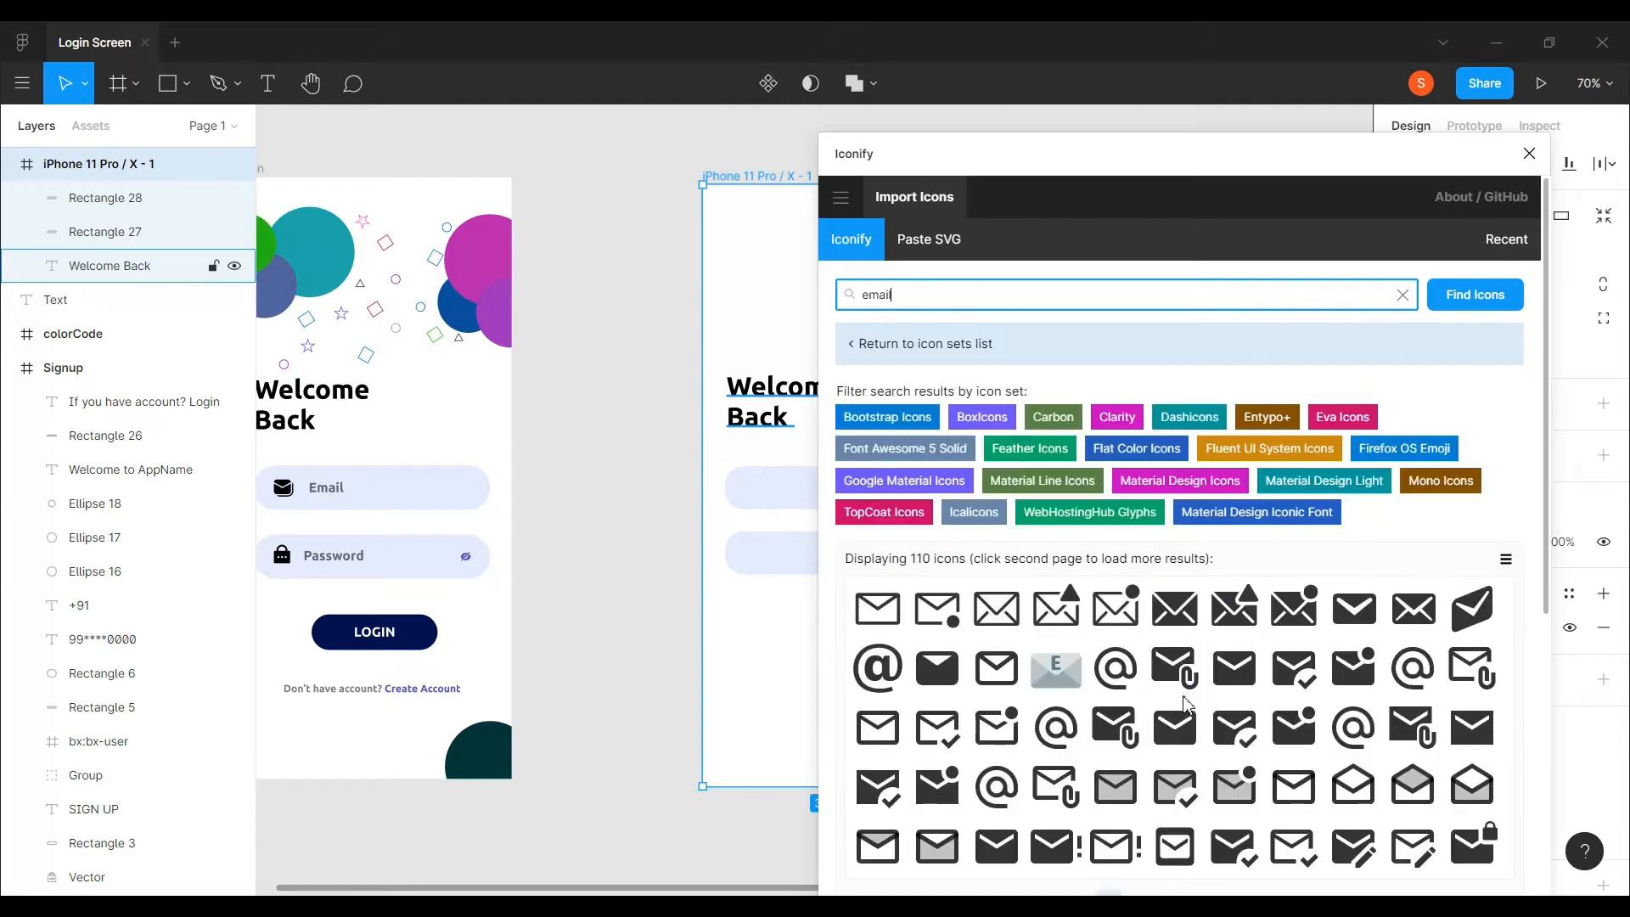
- Browse the email icons, place the solid ic:round-email envelope on the canvas beside the new frame, and close Iconify
scroll(1111, 712, down, 3)
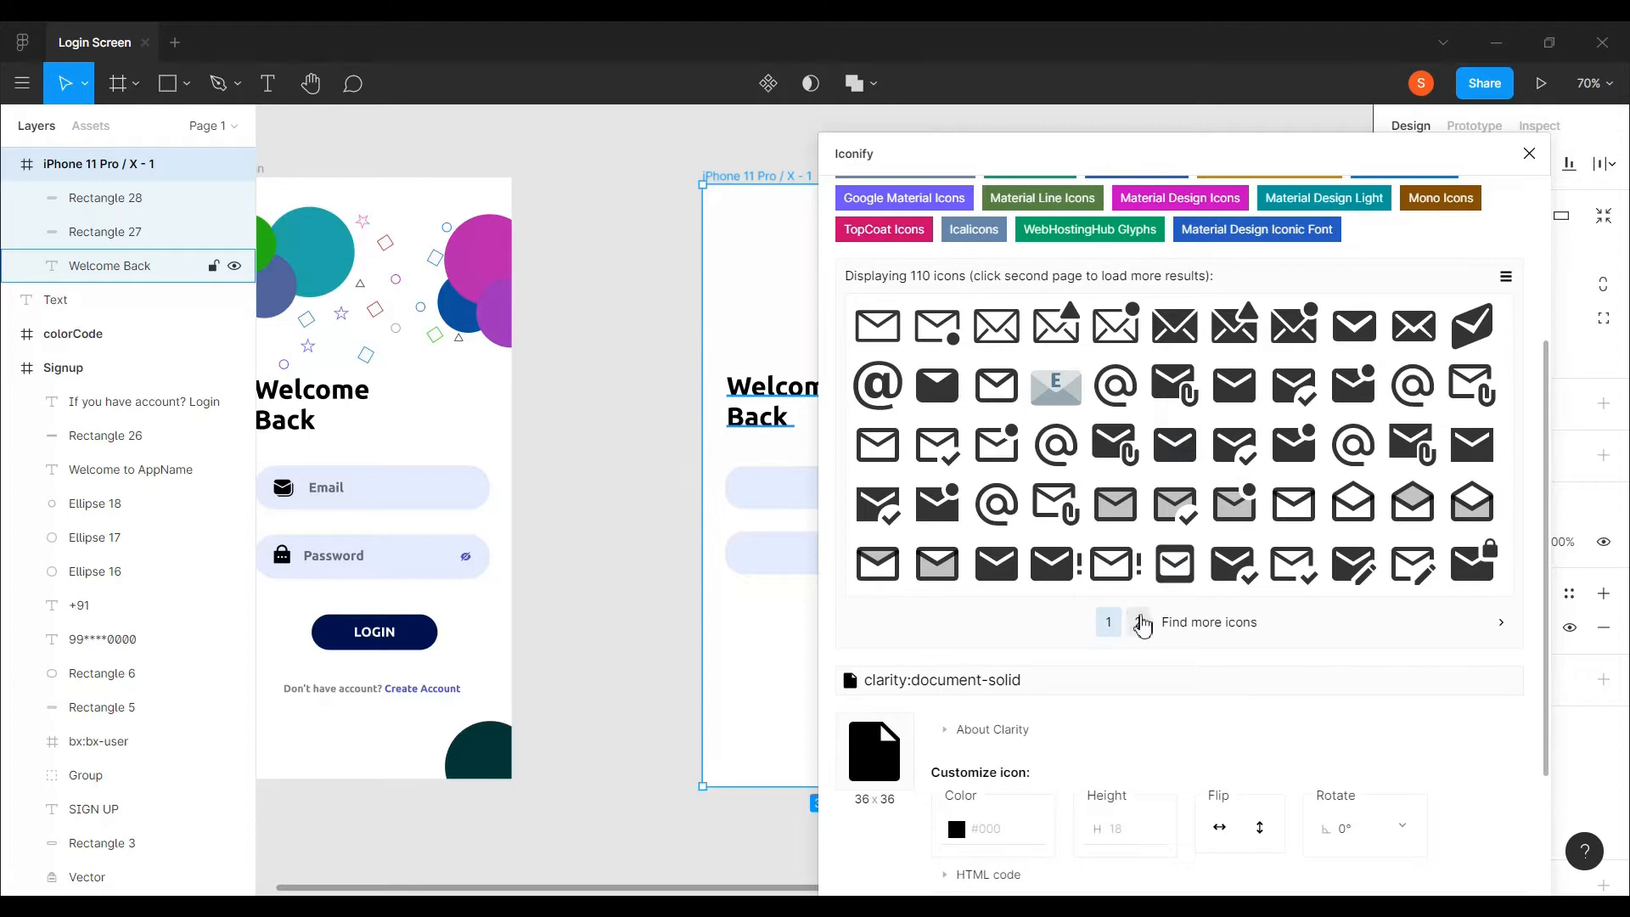
click(1139, 622)
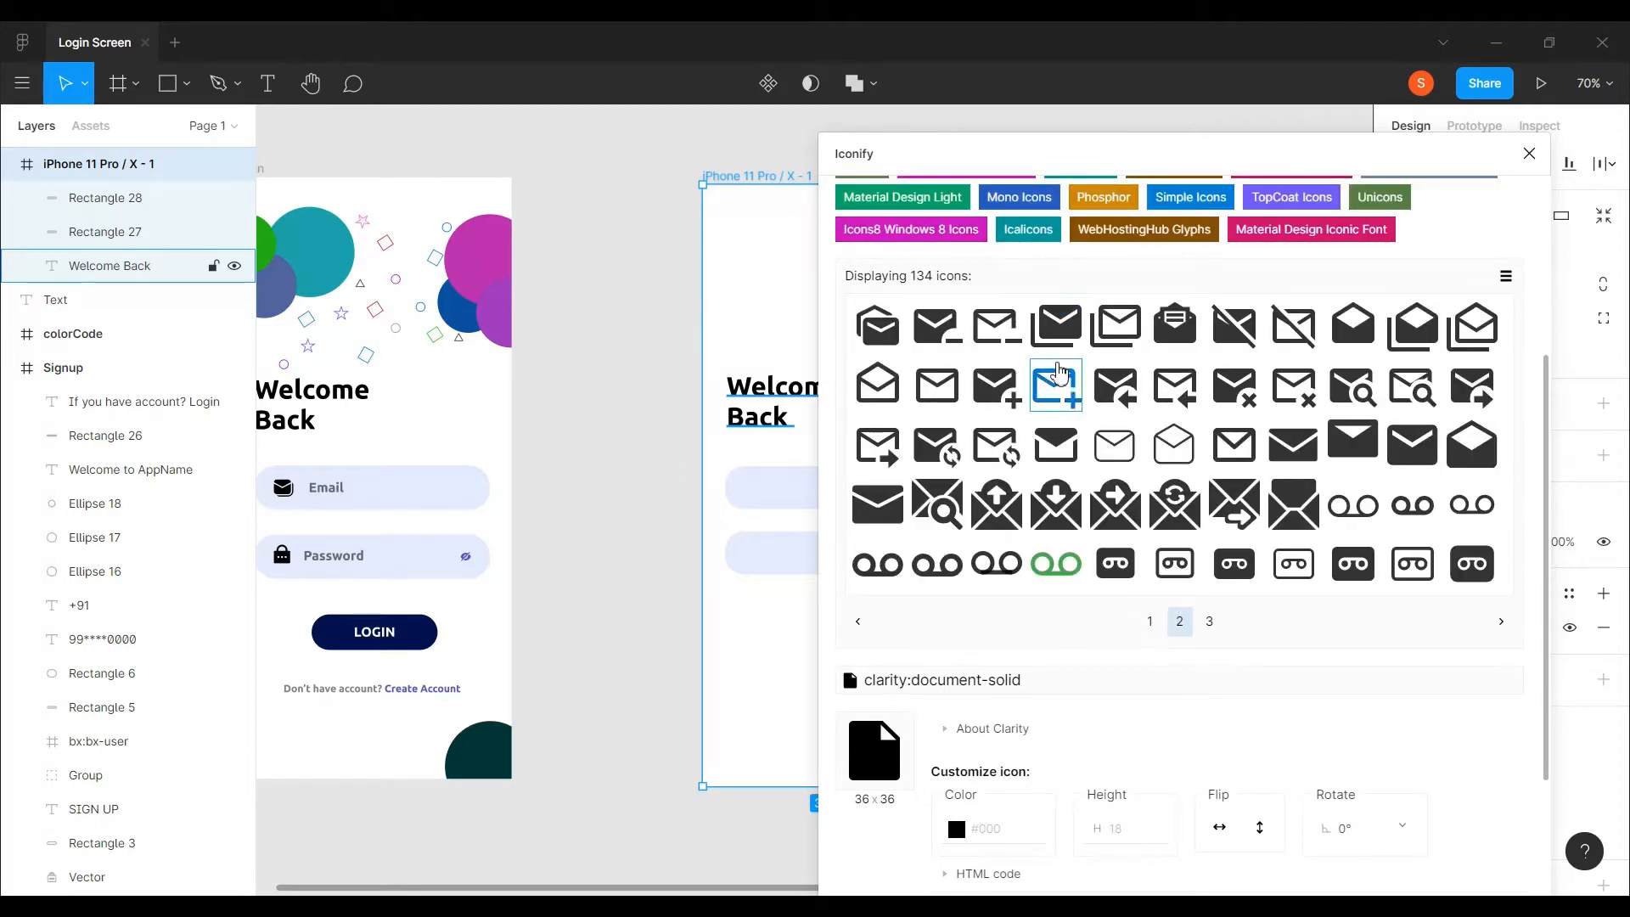
click(1149, 625)
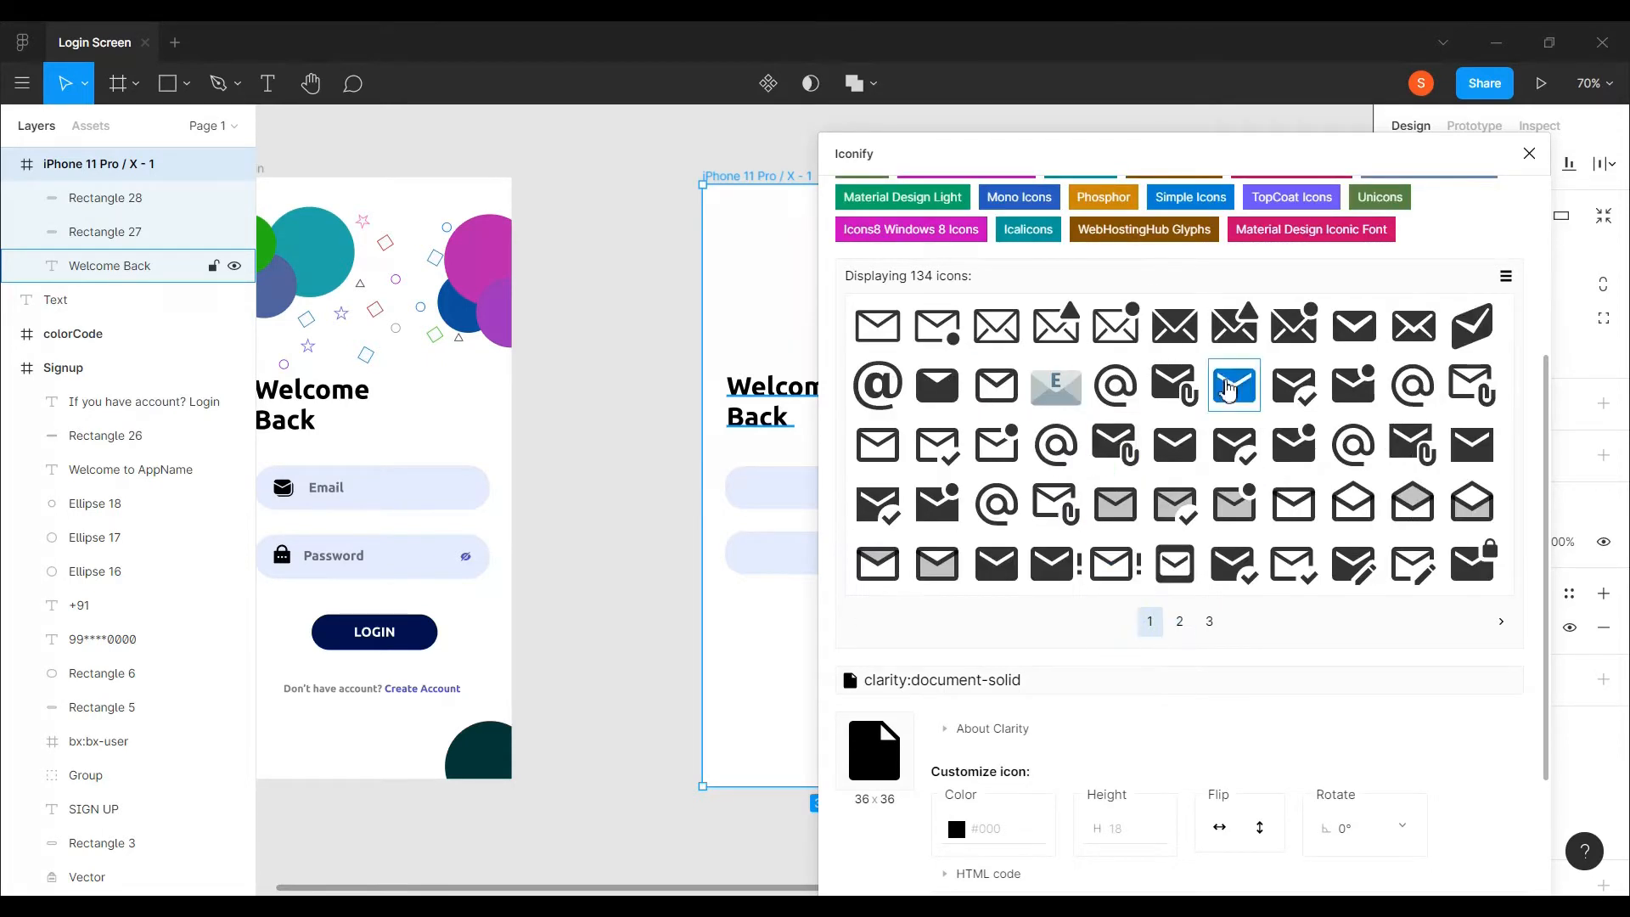
click(1163, 451)
drag(1185, 445, 676, 462)
click(1528, 153)
scroll(639, 513, up, 3)
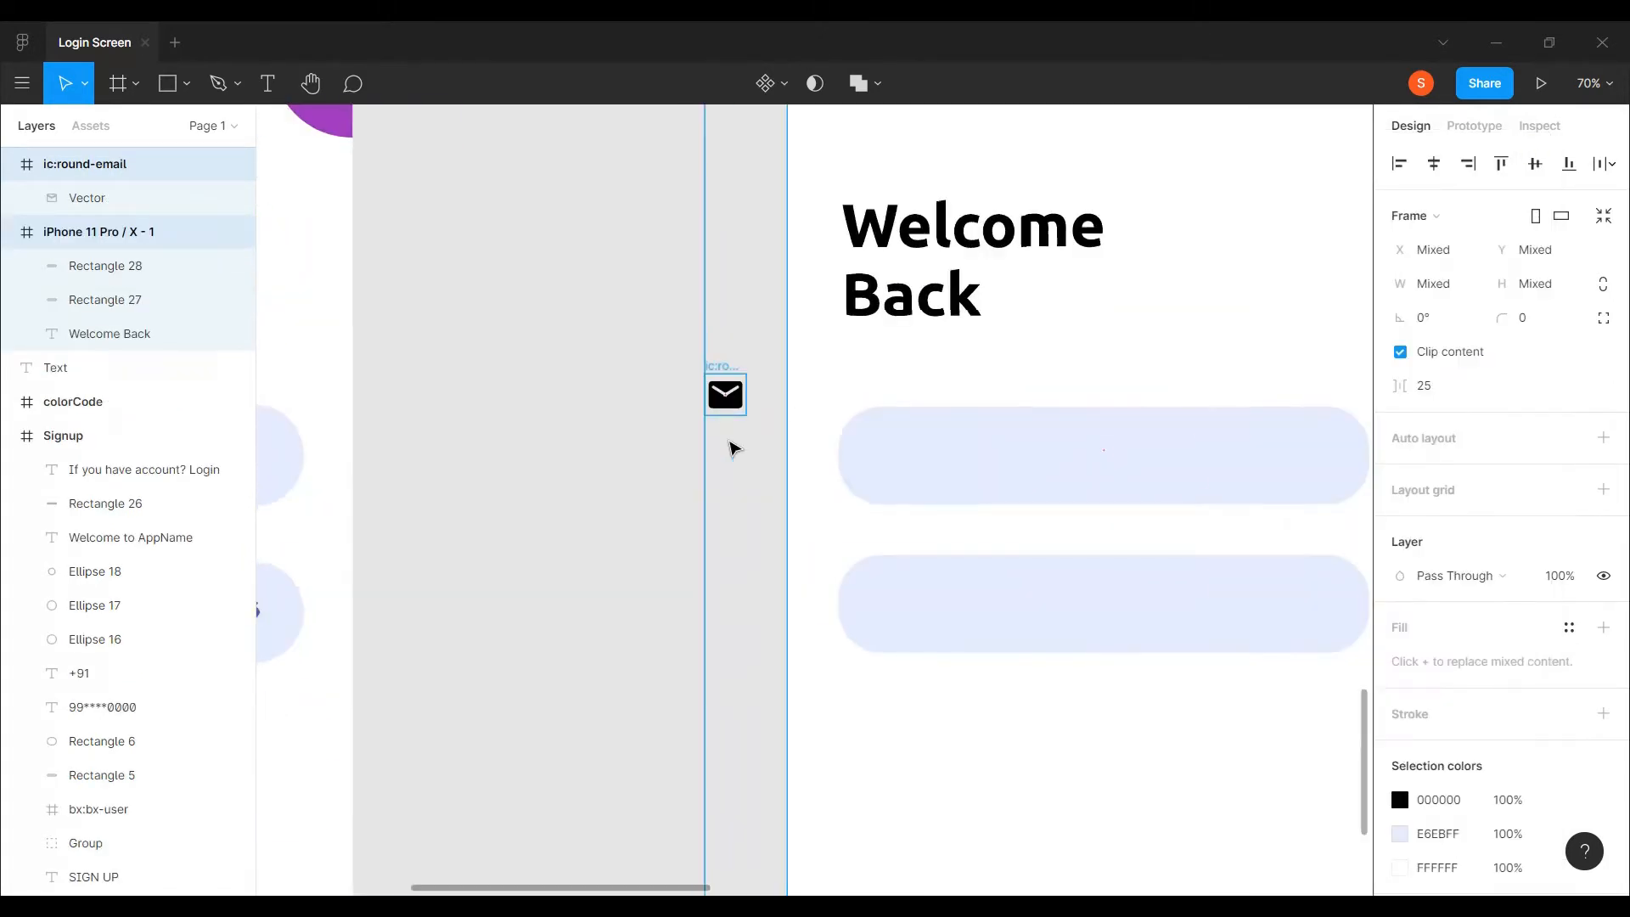
- Move the envelope icon into the first field of the new frame, near its left end
click(739, 423)
click(729, 370)
drag(730, 371, 908, 433)
click(1040, 354)
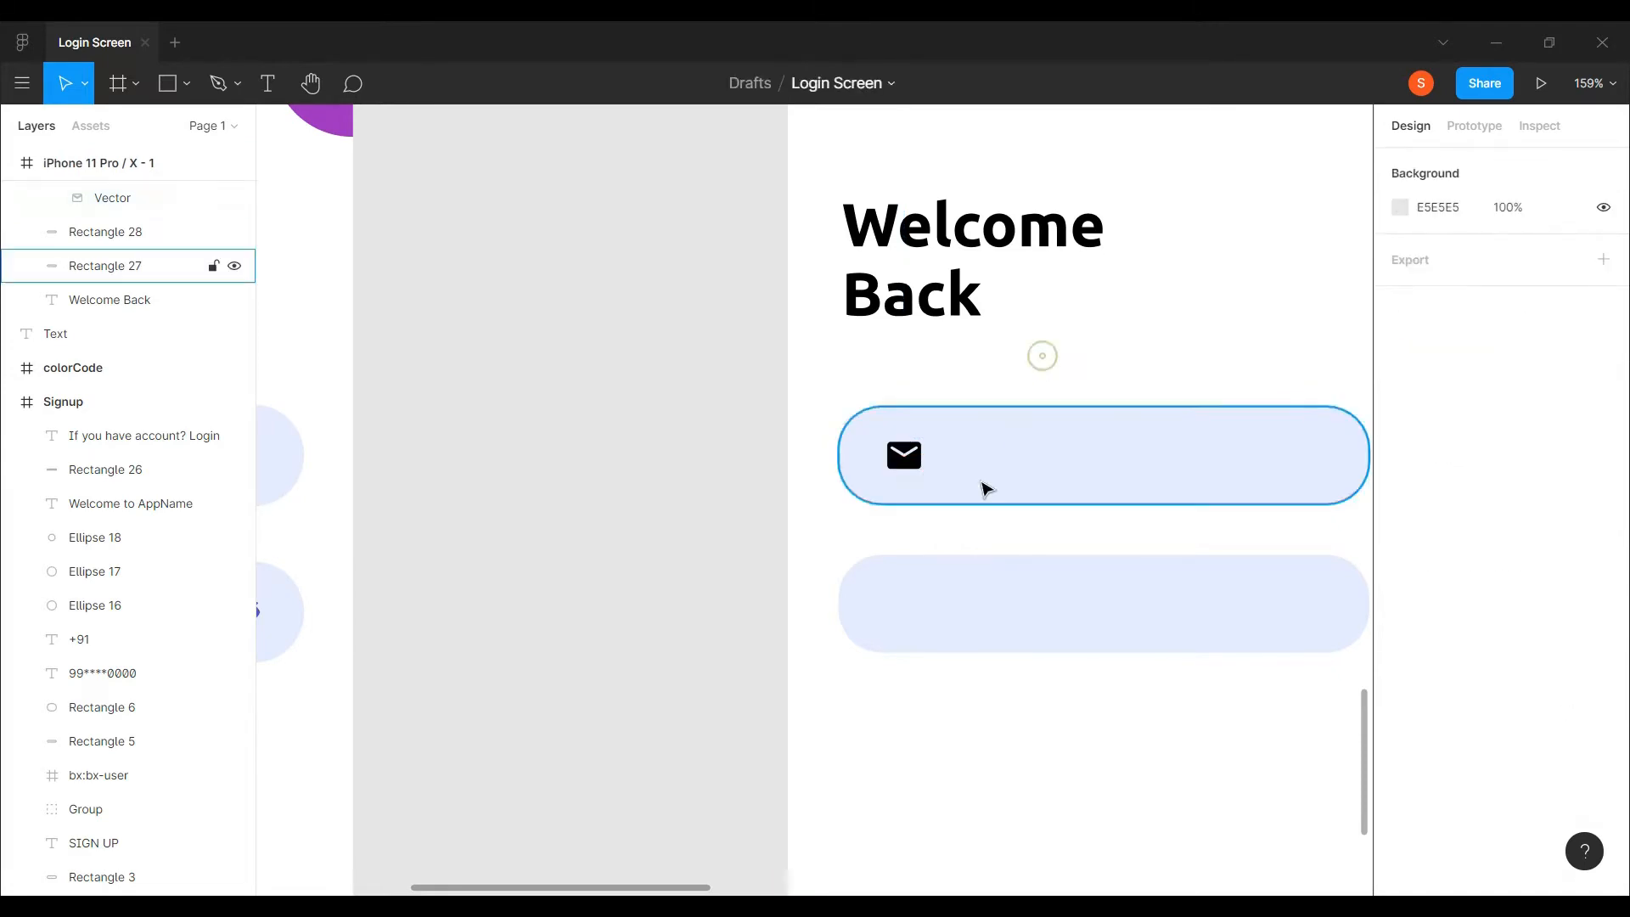
- Enlarge the envelope icon in the first field to 29 × 29 and position it at X 56, Y 394
scroll(981, 485, down, 3)
scroll(992, 477, up, 3)
drag(874, 477, 895, 475)
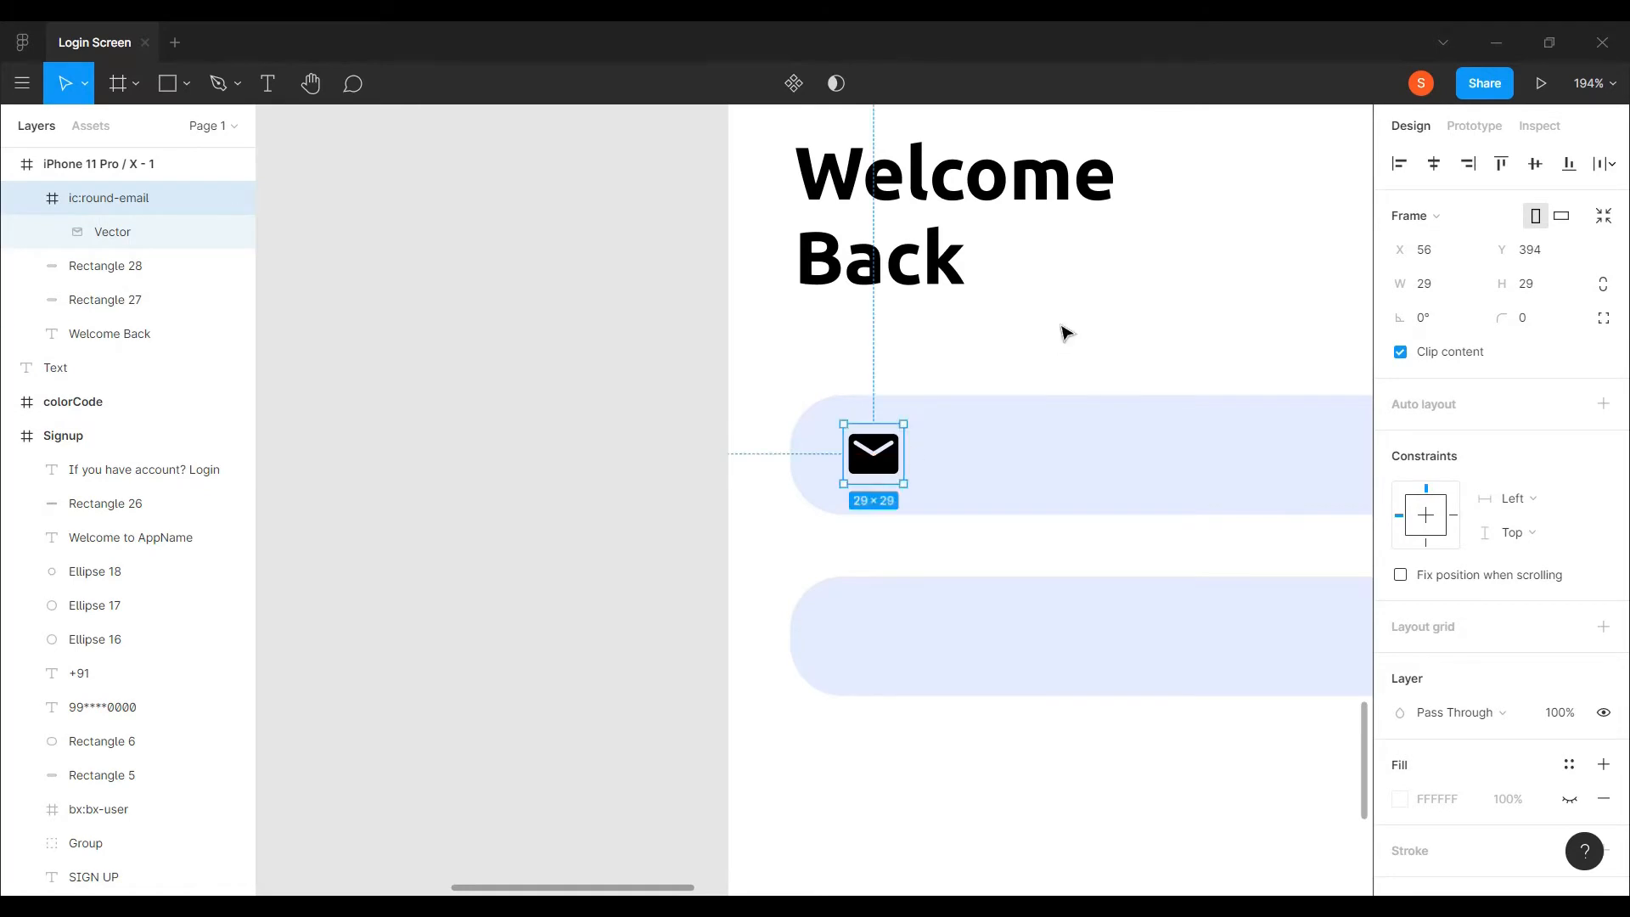
click(1066, 331)
scroll(1007, 447, down, 5)
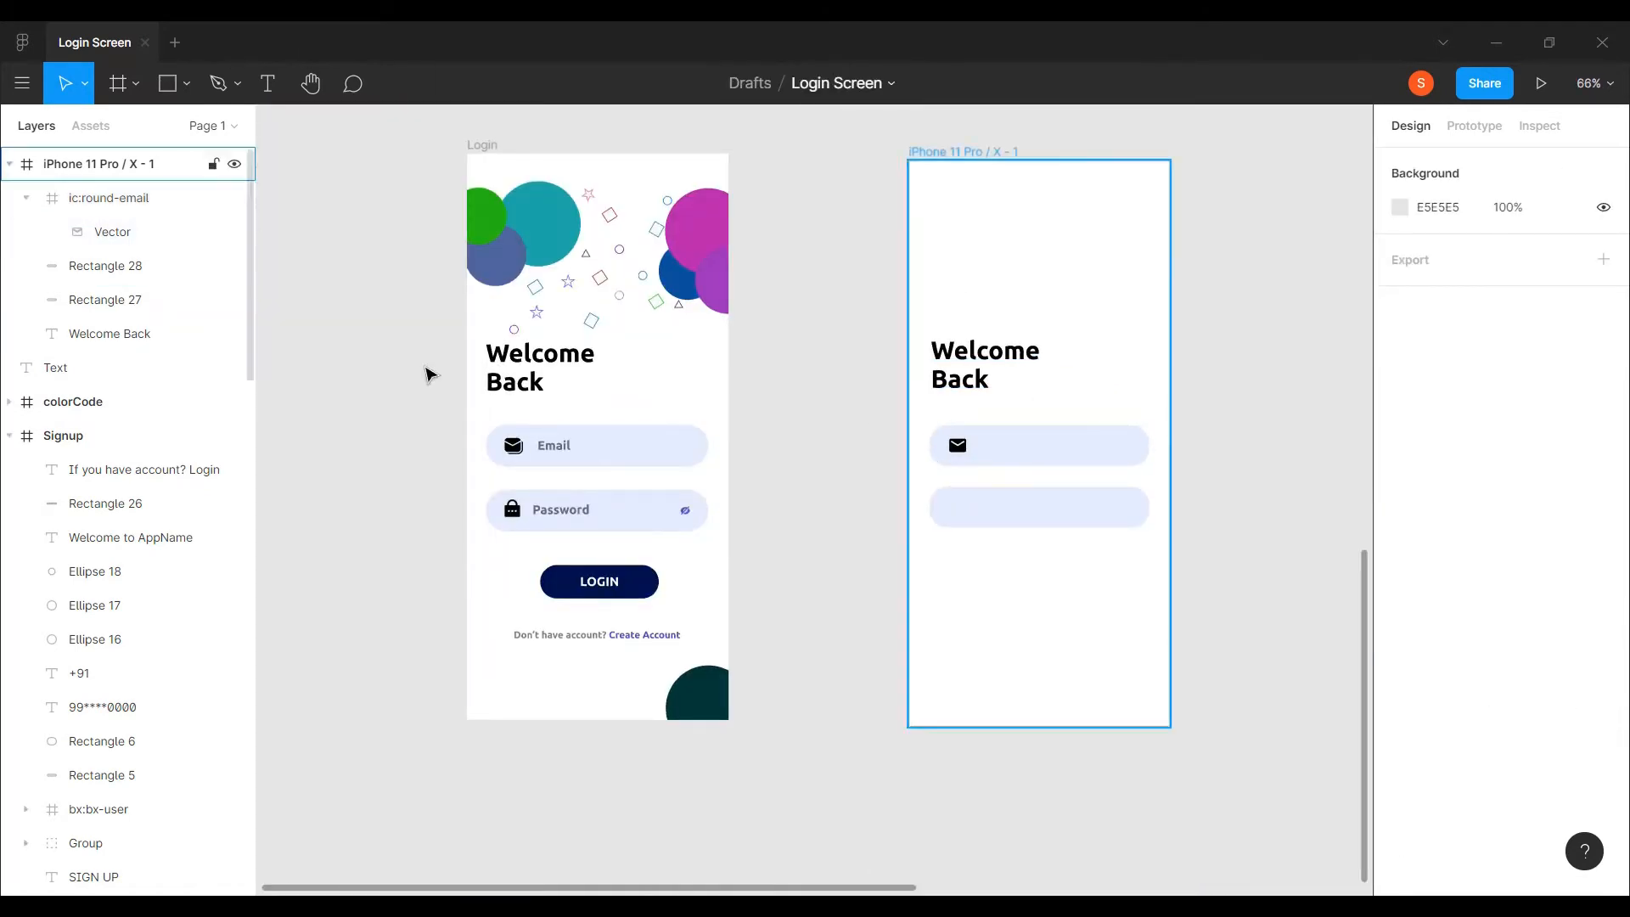
- Add an "Email" text label beside the envelope icon in the first field, in Ubuntu Bold at size 18
key(t)
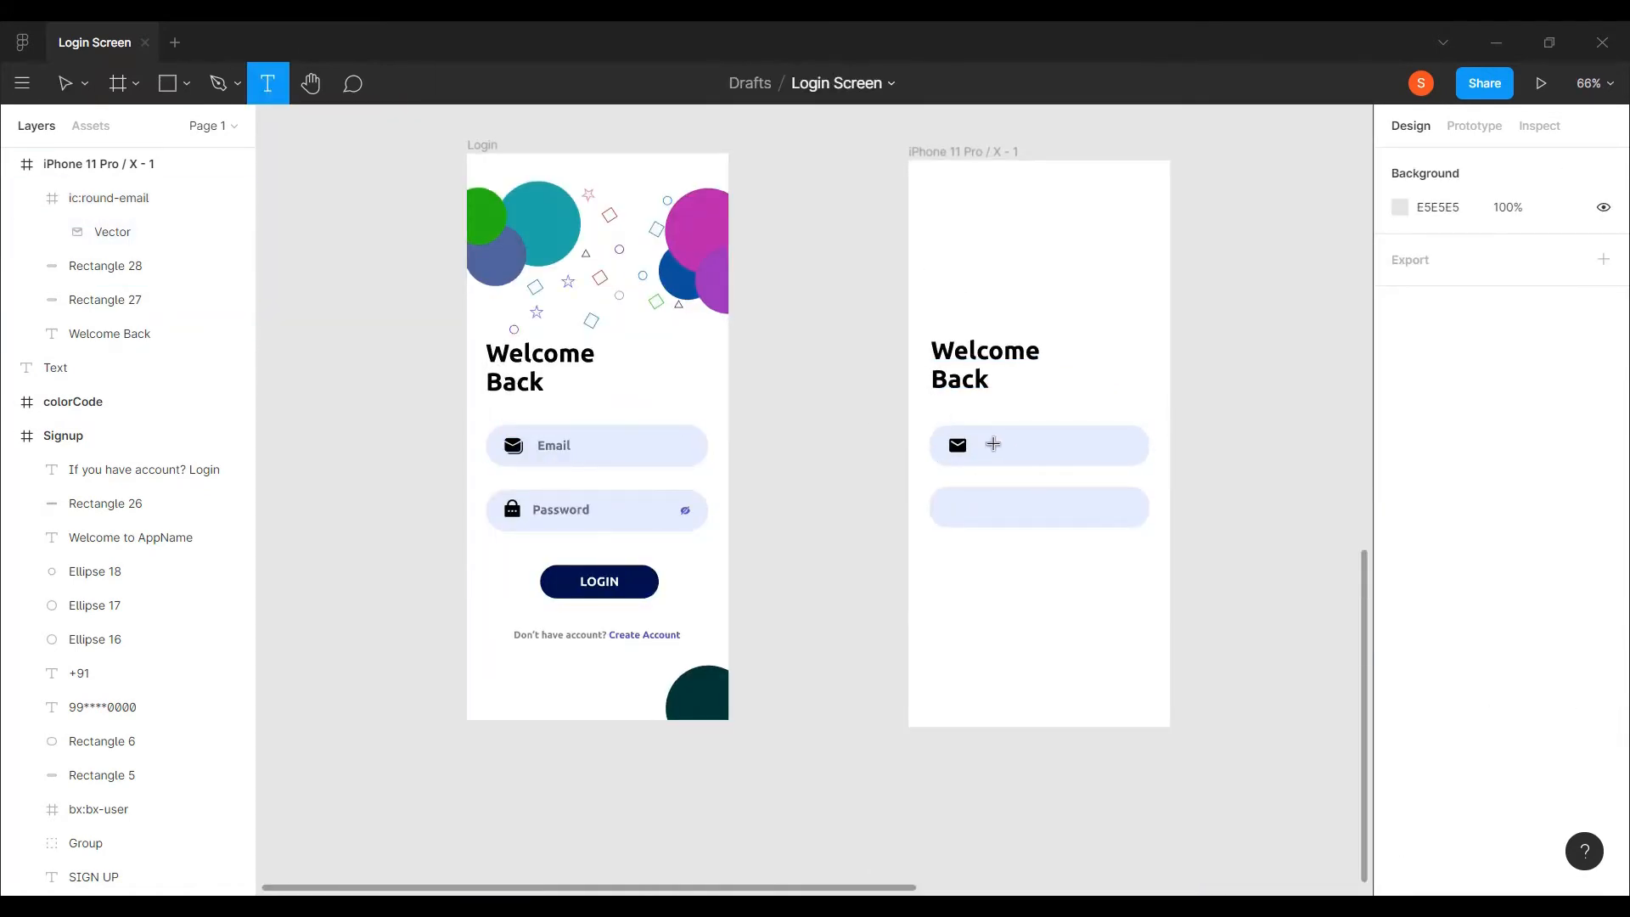
click(993, 444)
key(ctrl+a)
click(1570, 660)
click(1570, 586)
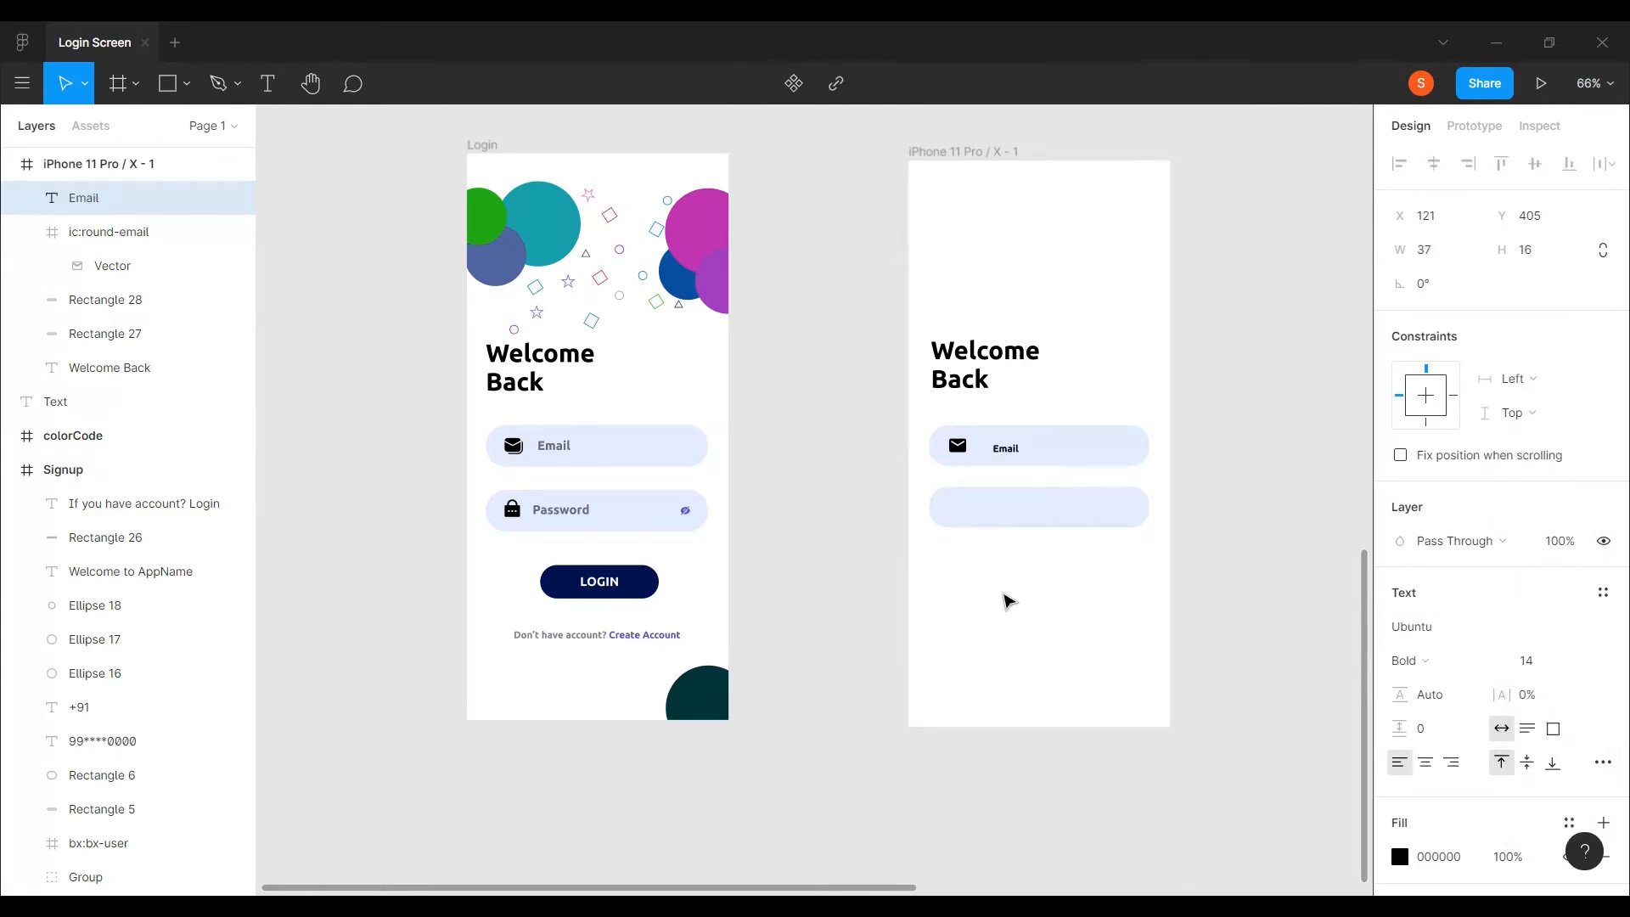
scroll(988, 522, up, 1)
click(1585, 660)
click(1586, 664)
- Match the new Email label's fill to the reference Login screen's Email text by sampling its colour, 686A73
click(537, 442)
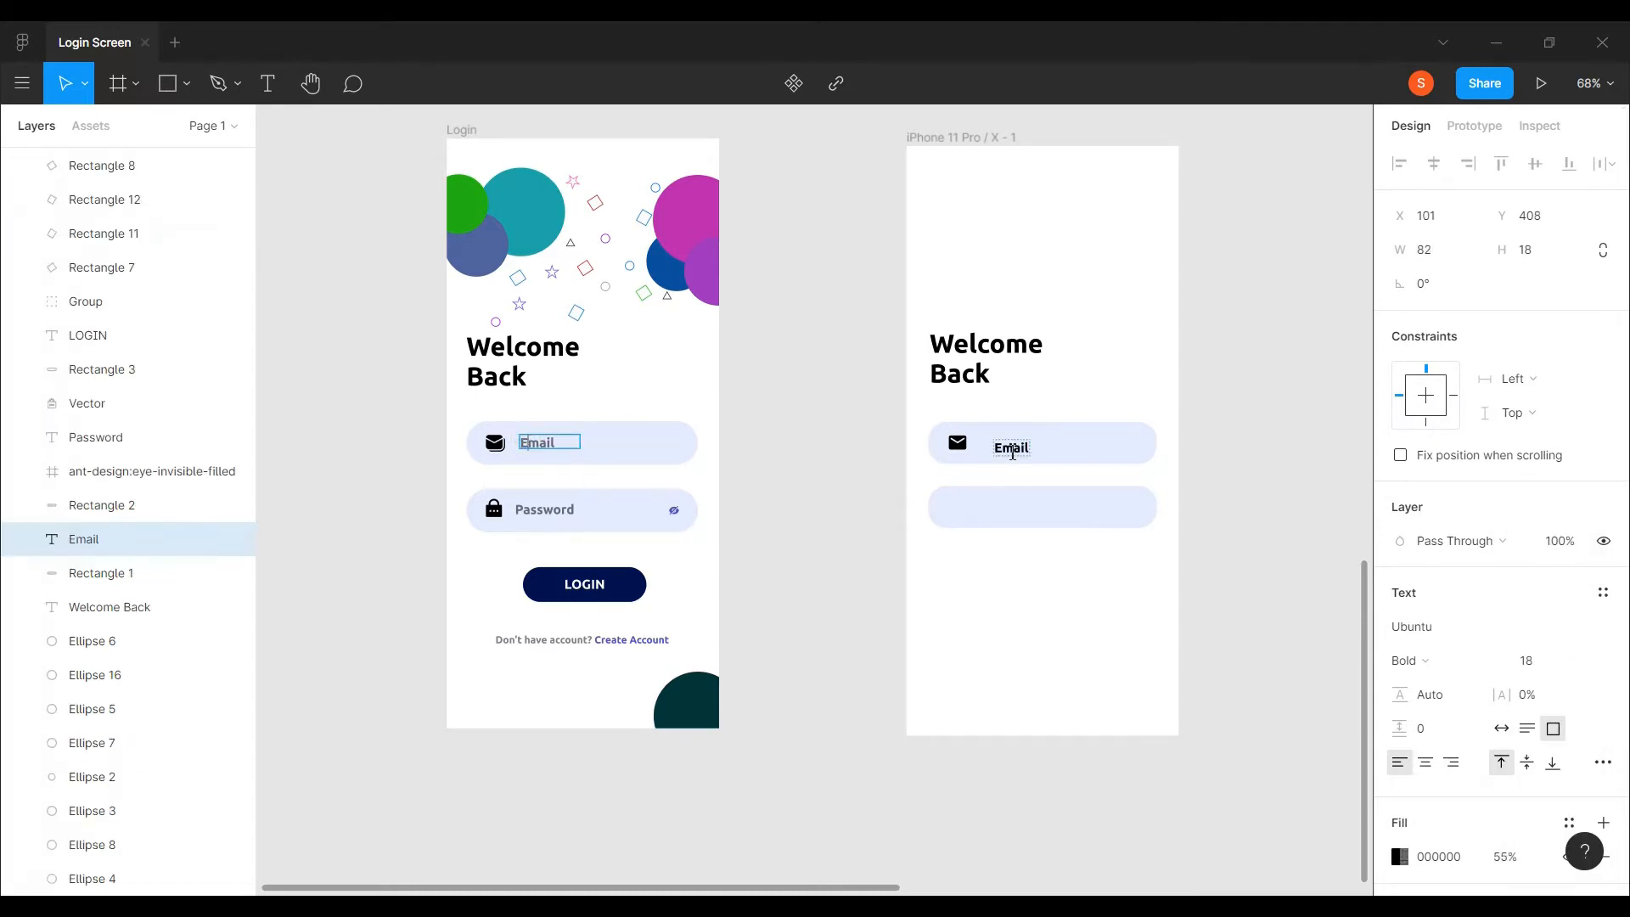
click(1011, 448)
click(536, 442)
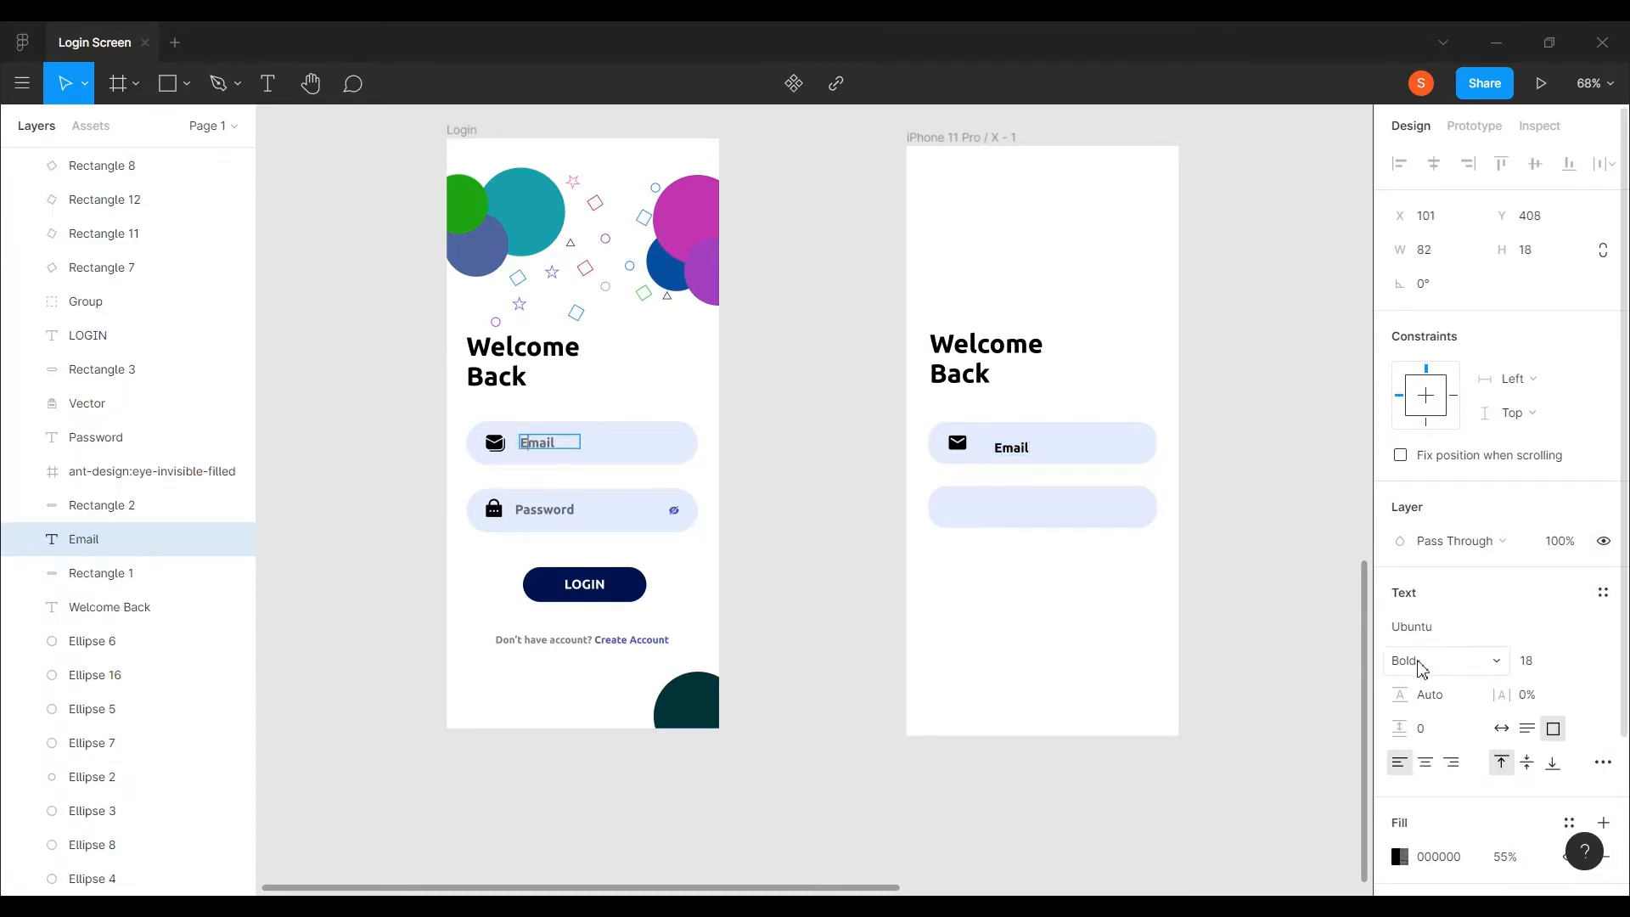
click(1011, 447)
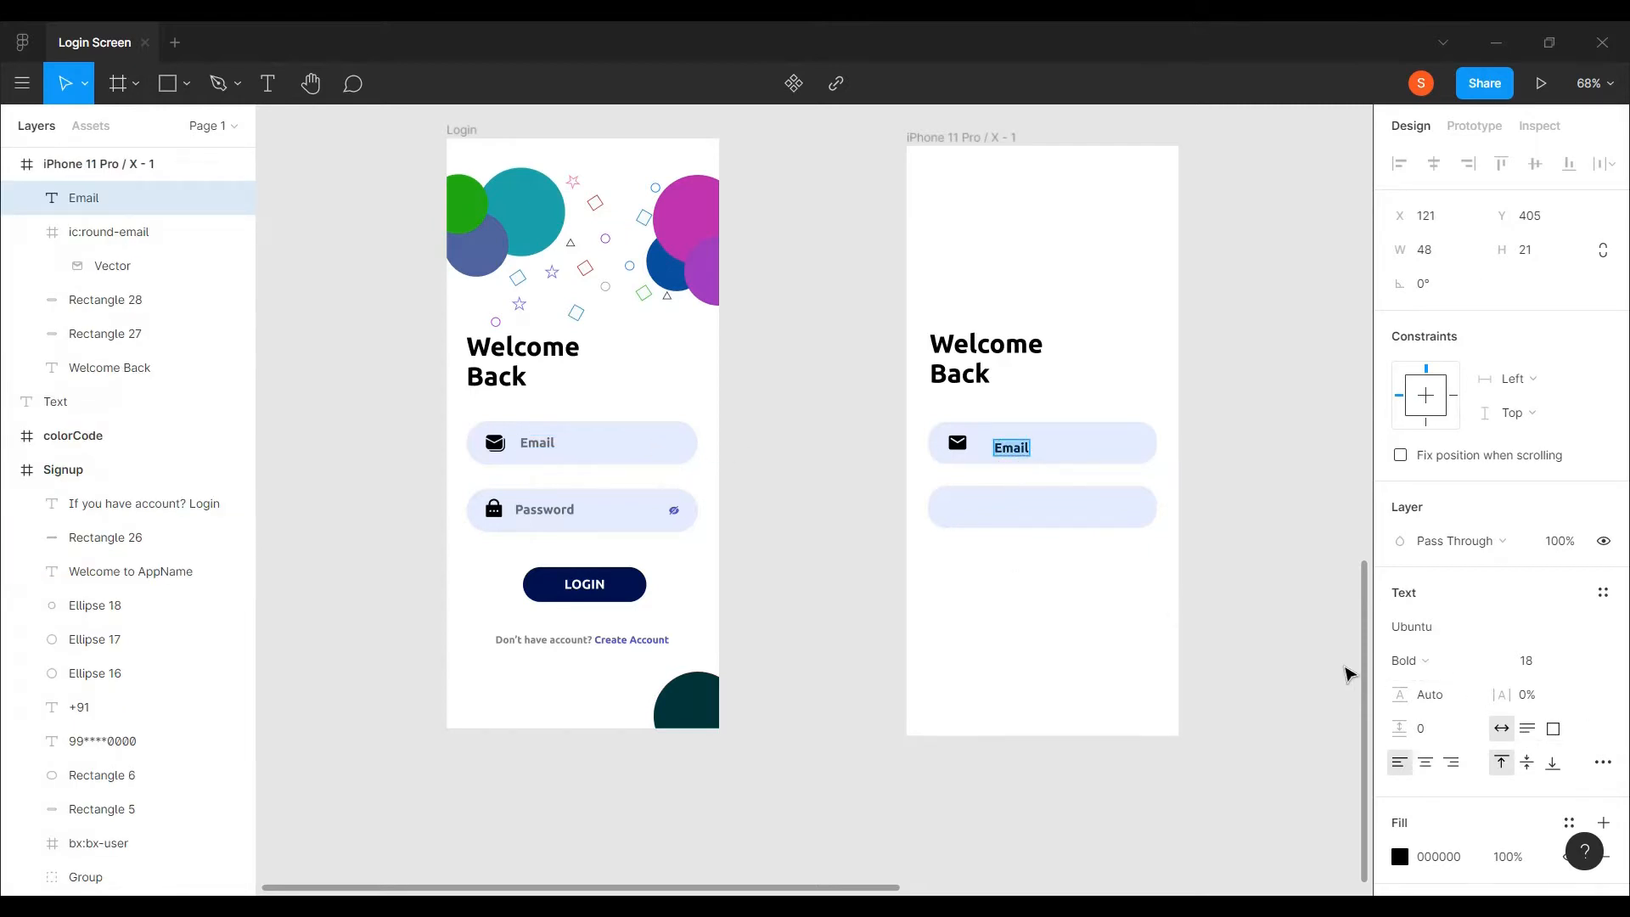
click(1399, 856)
click(1149, 659)
scroll(543, 435, up, 10)
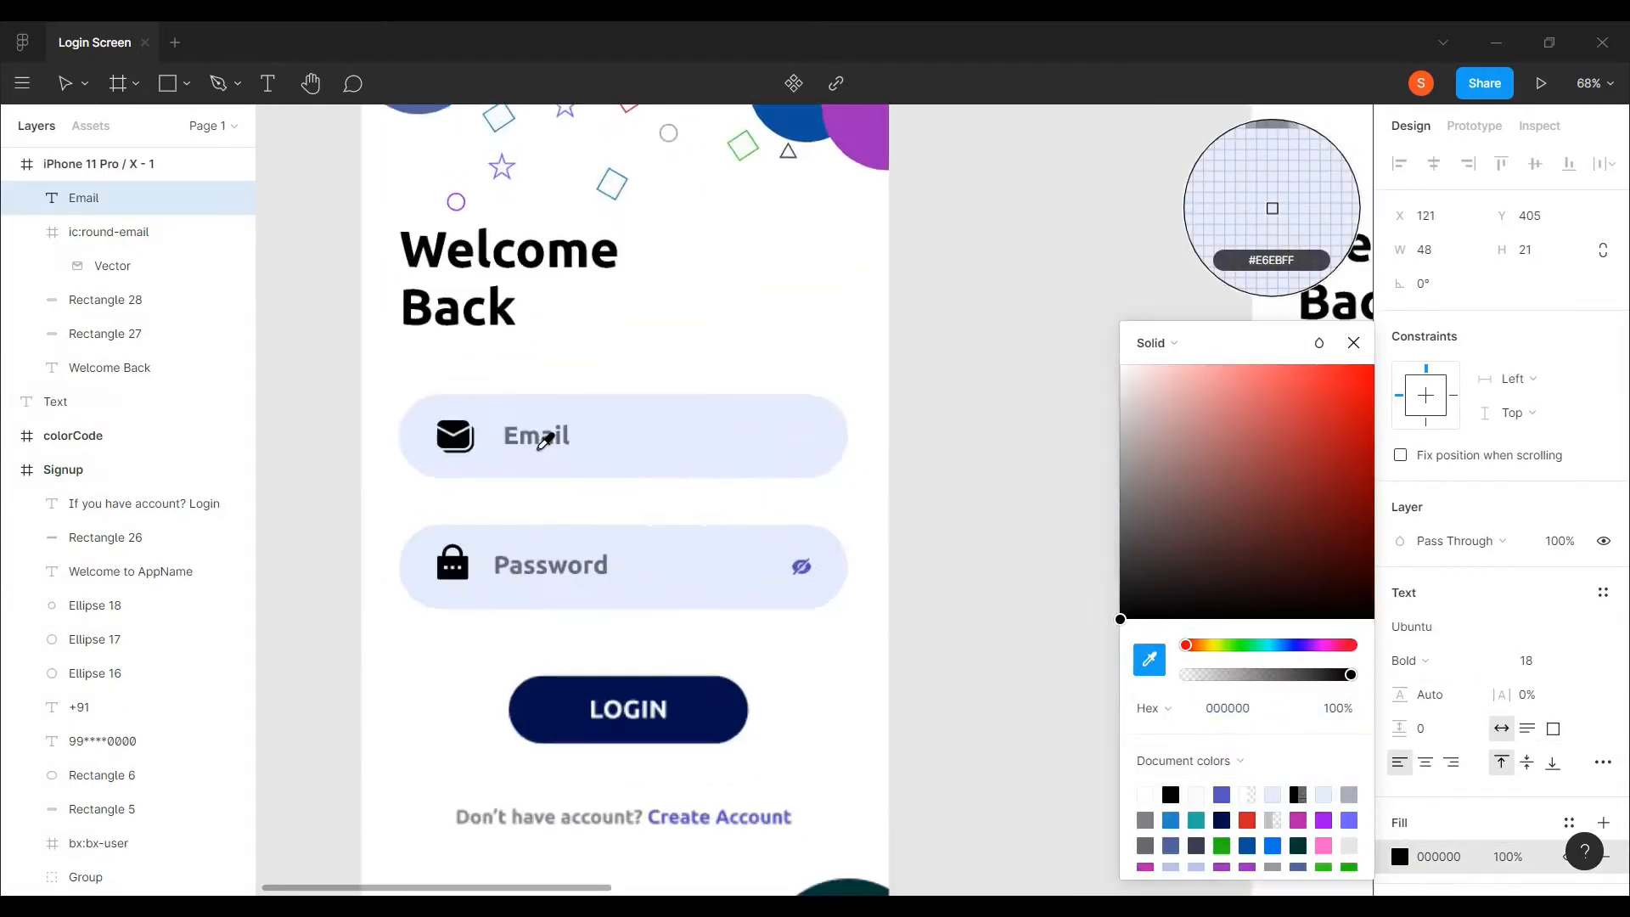
click(543, 412)
scroll(543, 413, down, 11)
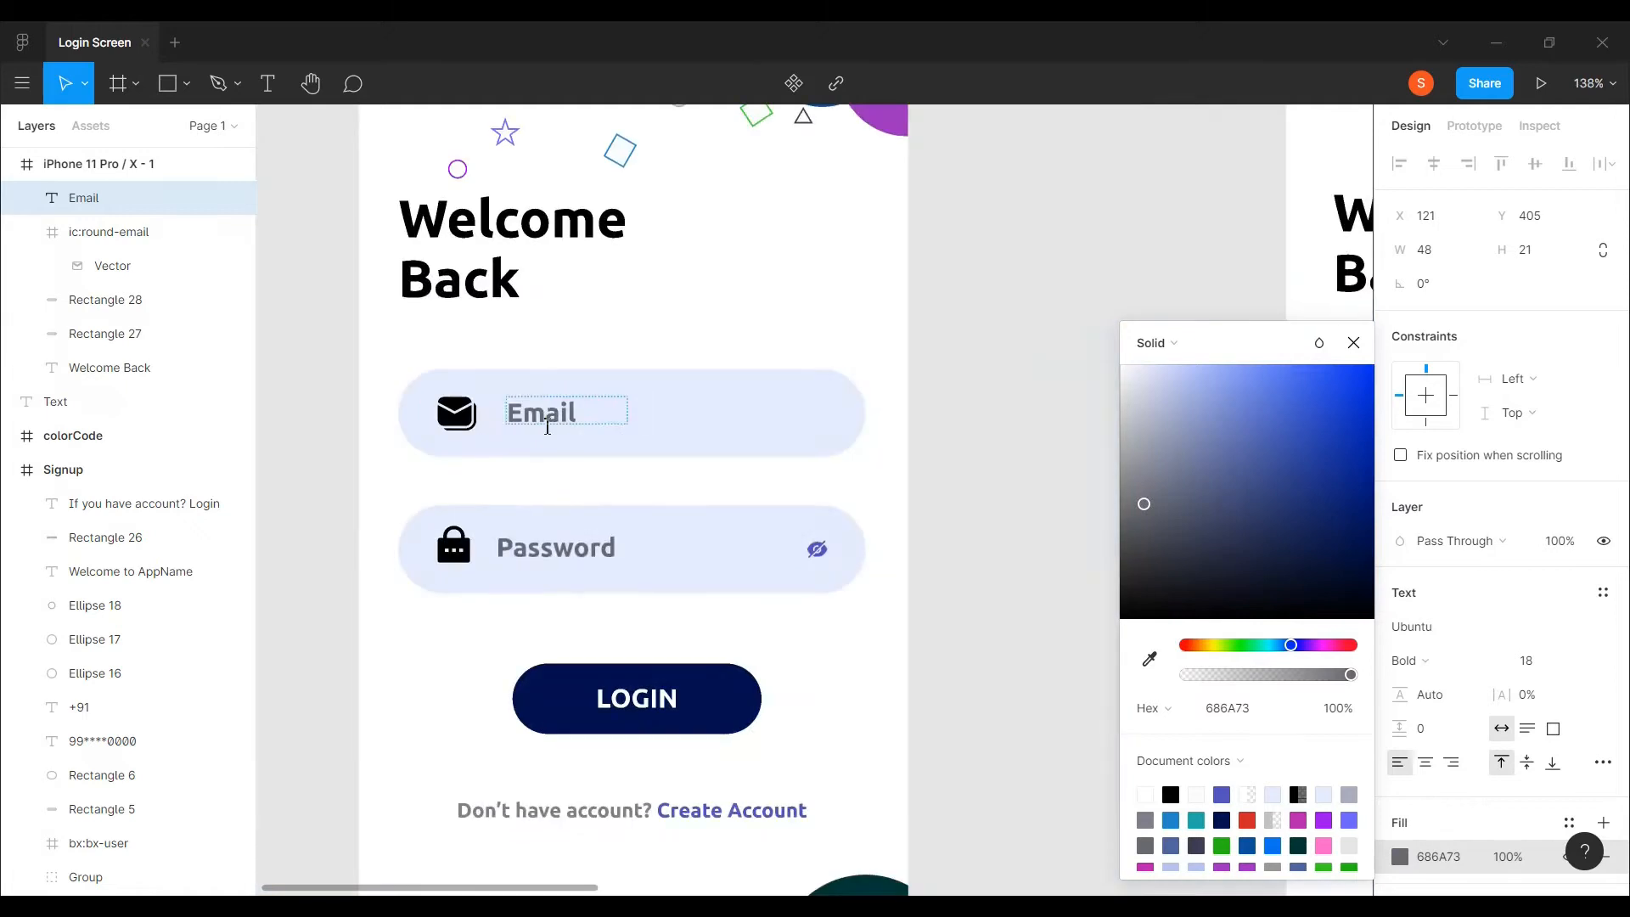
- Move the Email label closer to the envelope icon and centre it vertically in the first field
scroll(902, 439, up, 8)
drag(997, 432, 968, 415)
click(1033, 272)
scroll(1002, 458, down, 8)
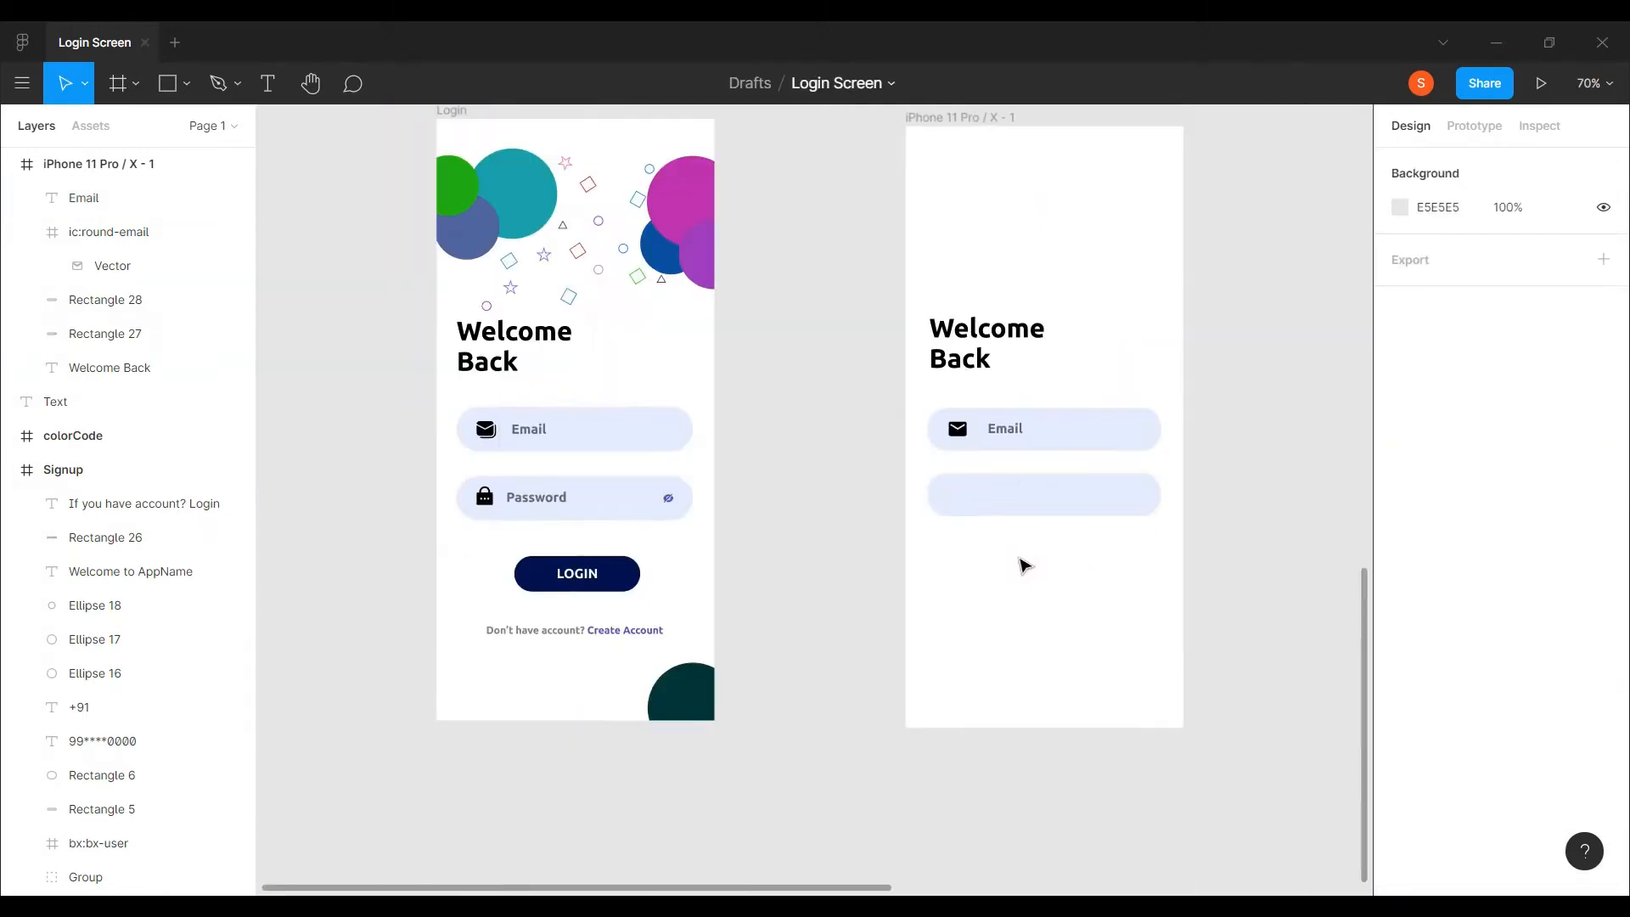
- Run the Iconify plugin, search for "password", place the ri:lock-password-fill icon between the two frames, and close the plugin
right_click(789, 465)
mouse_move(831, 530)
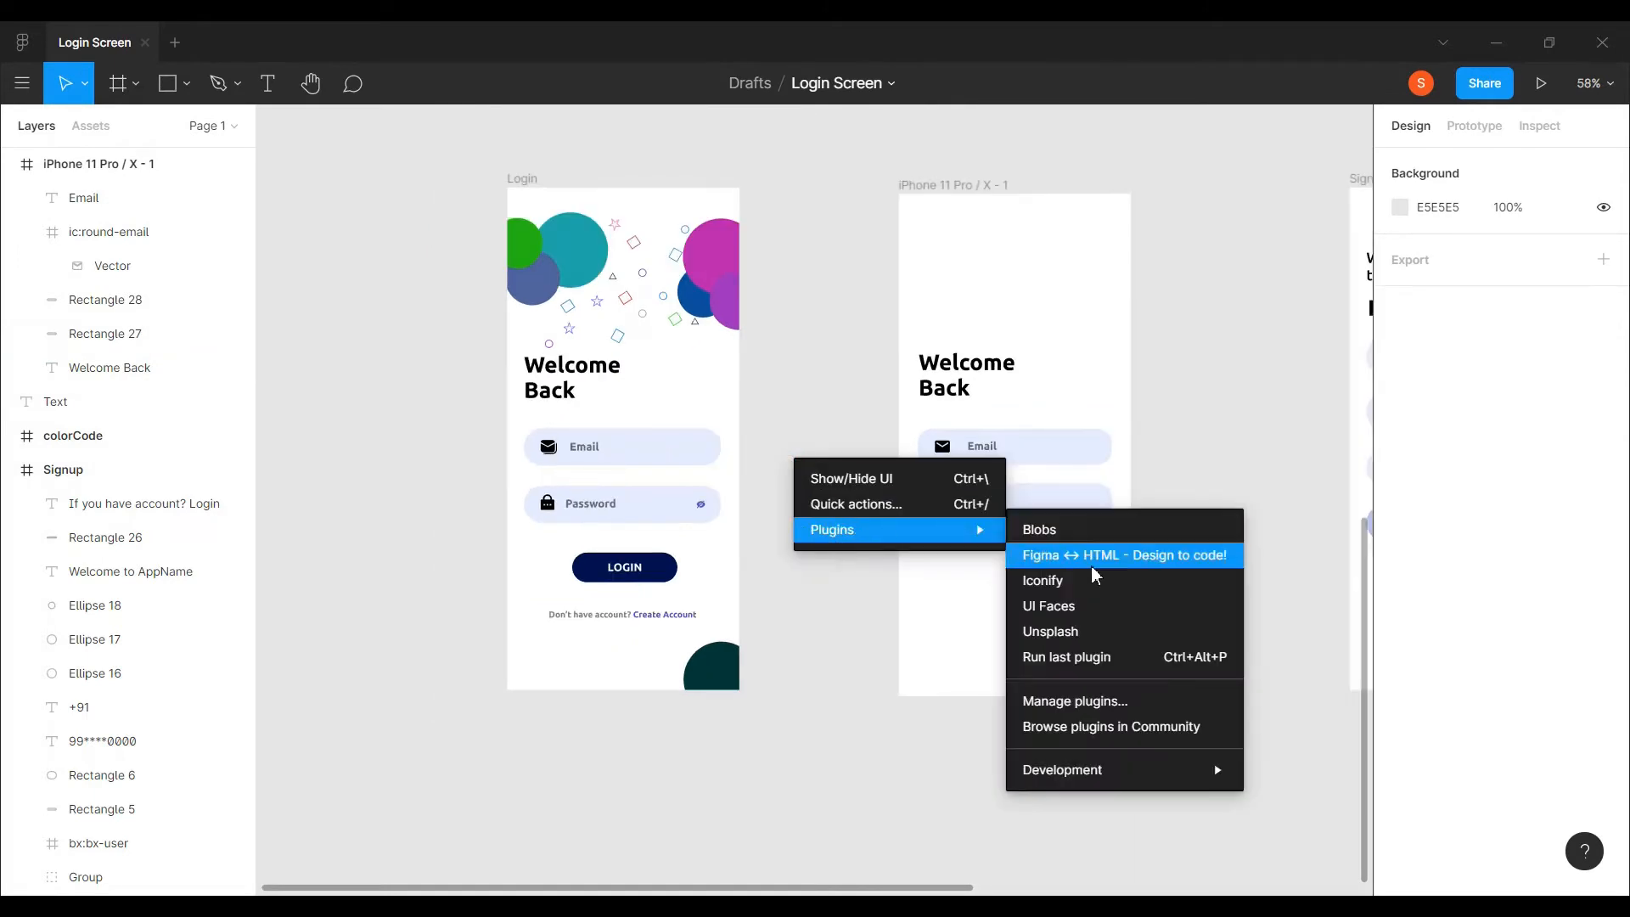
click(1061, 527)
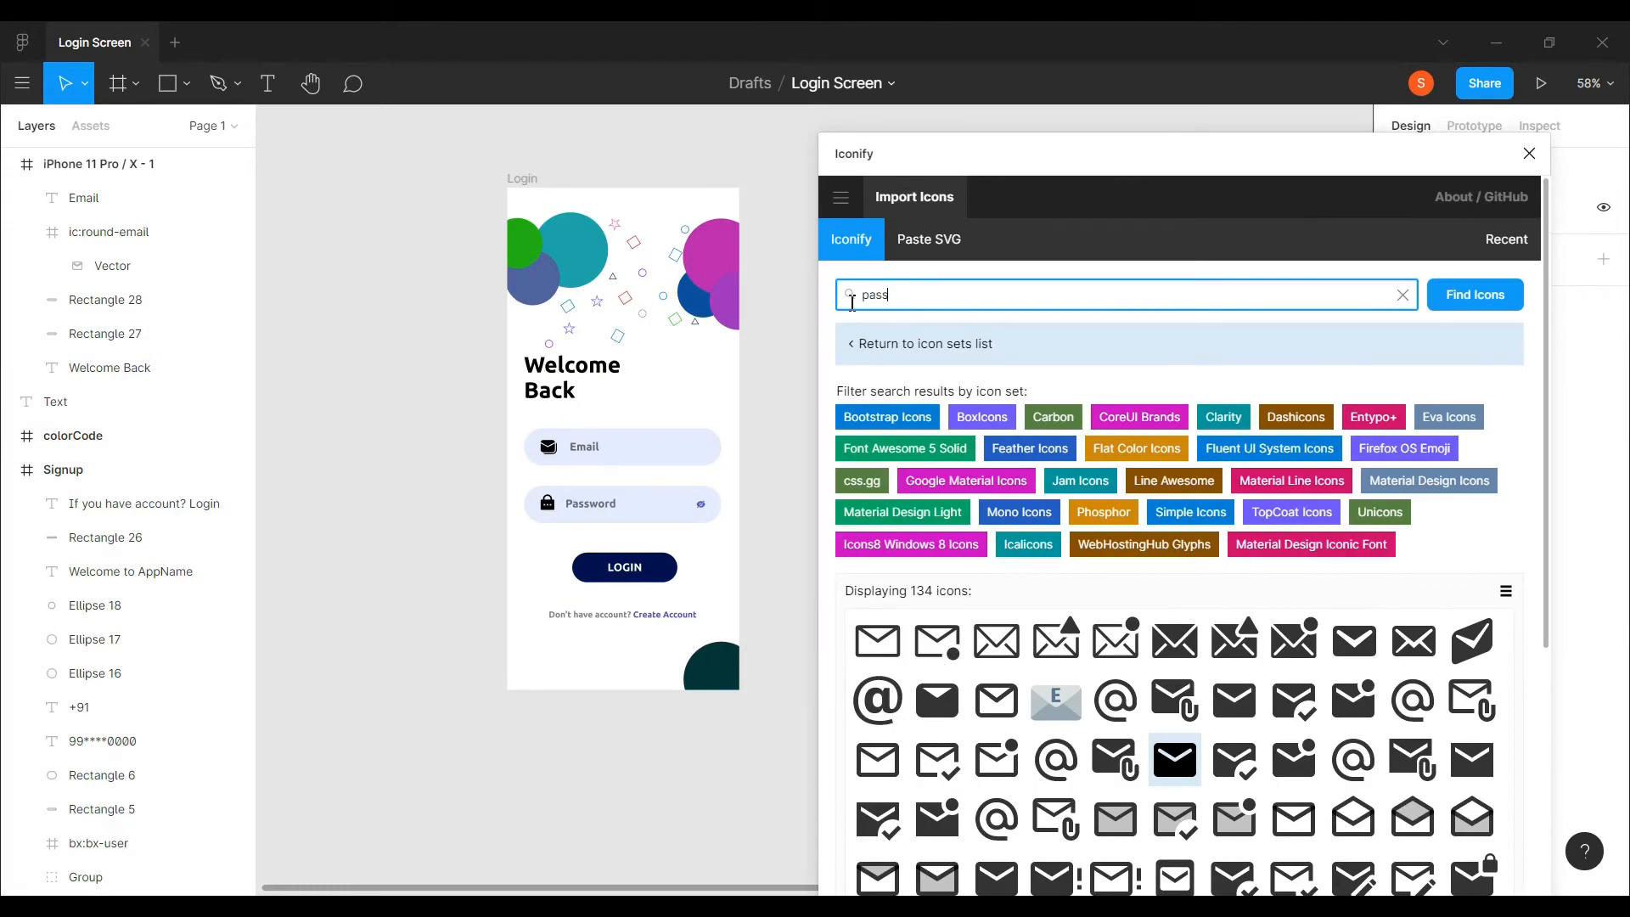
key(Return)
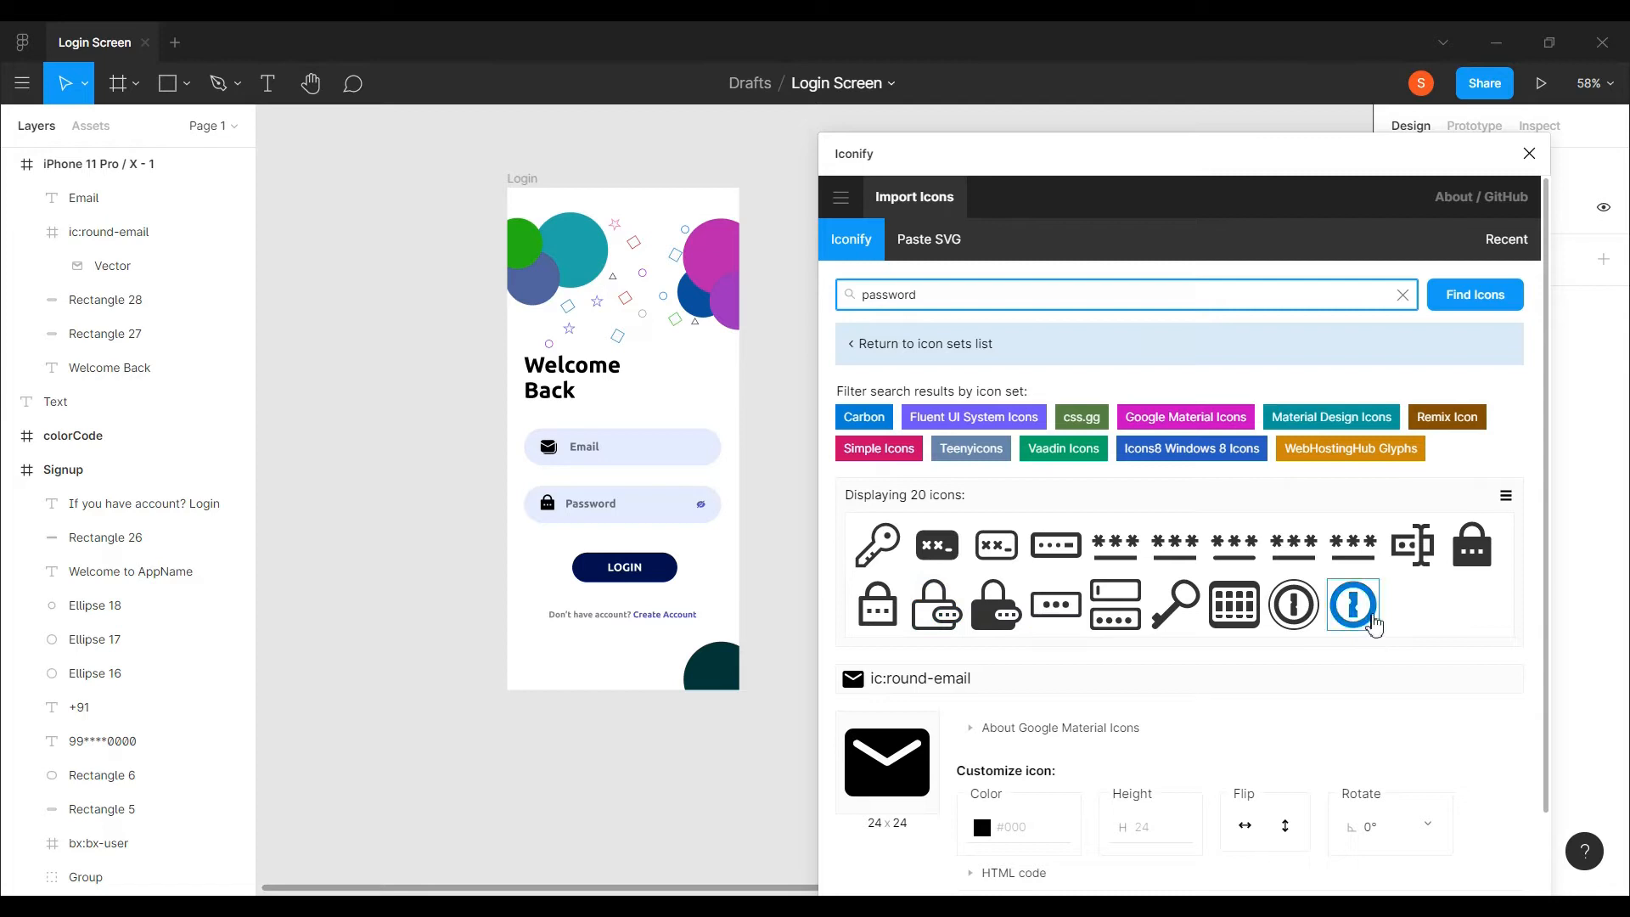
drag(1471, 564, 784, 487)
click(1528, 154)
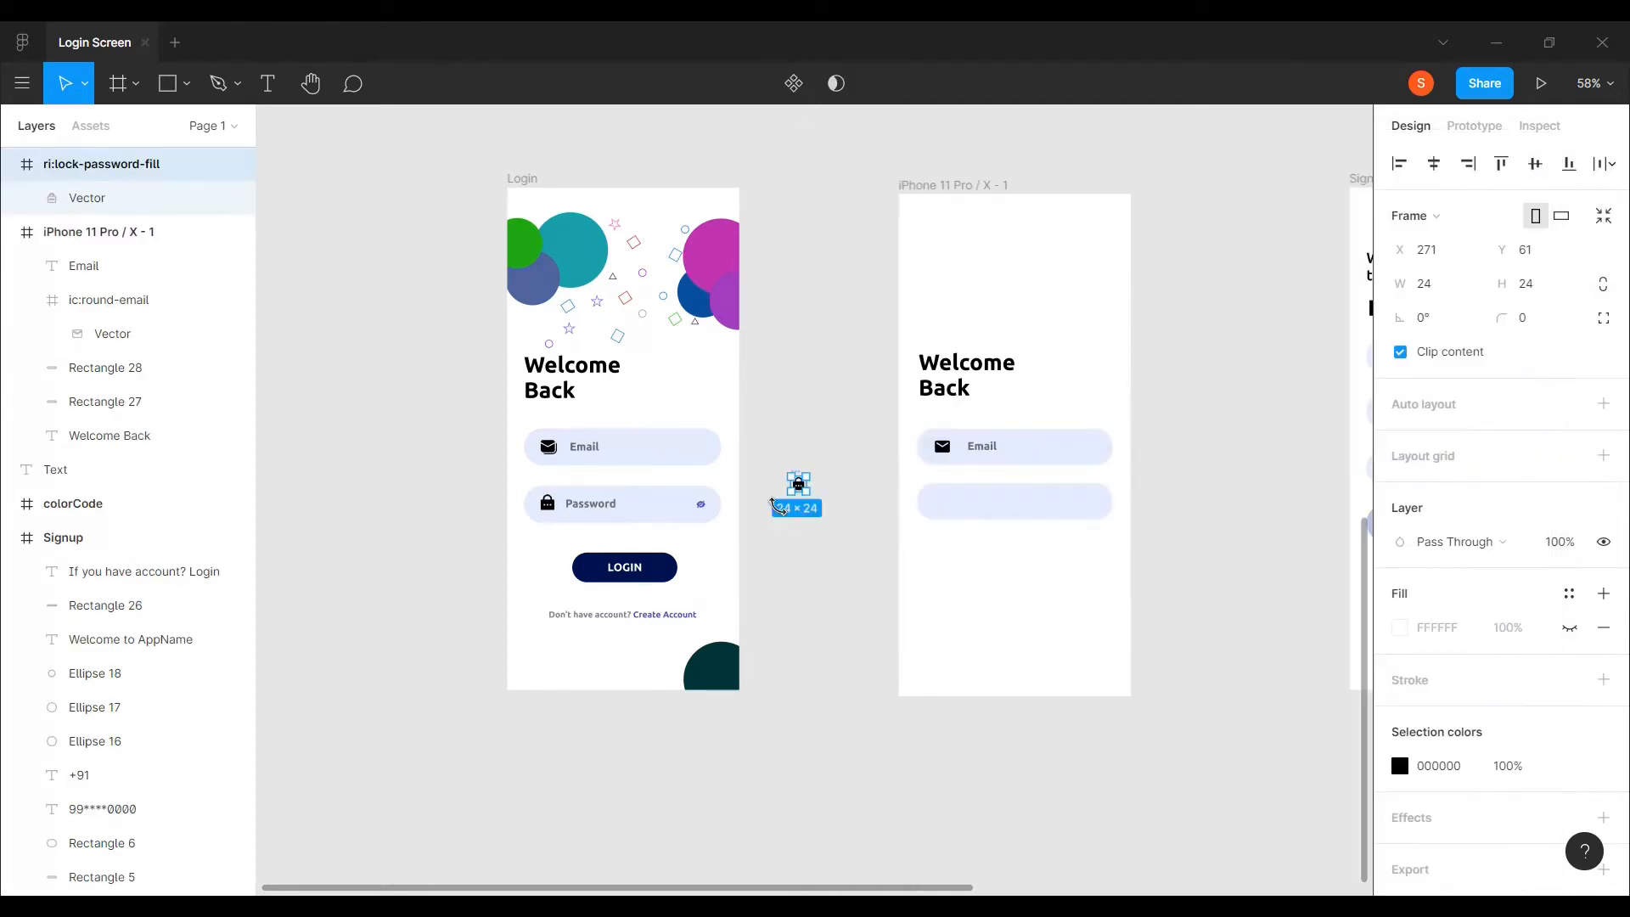
- Move the lock icon into the second field of the new frame, near its left end at X 59, Y 483
scroll(804, 515, up, 5)
drag(778, 365, 1082, 419)
click(1174, 619)
scroll(1147, 497, up, 5)
scroll(1050, 611, down, 10)
- Duplicate the Email label into the second field at X 111, Y 485 and change its text to "Password"
click(1075, 543)
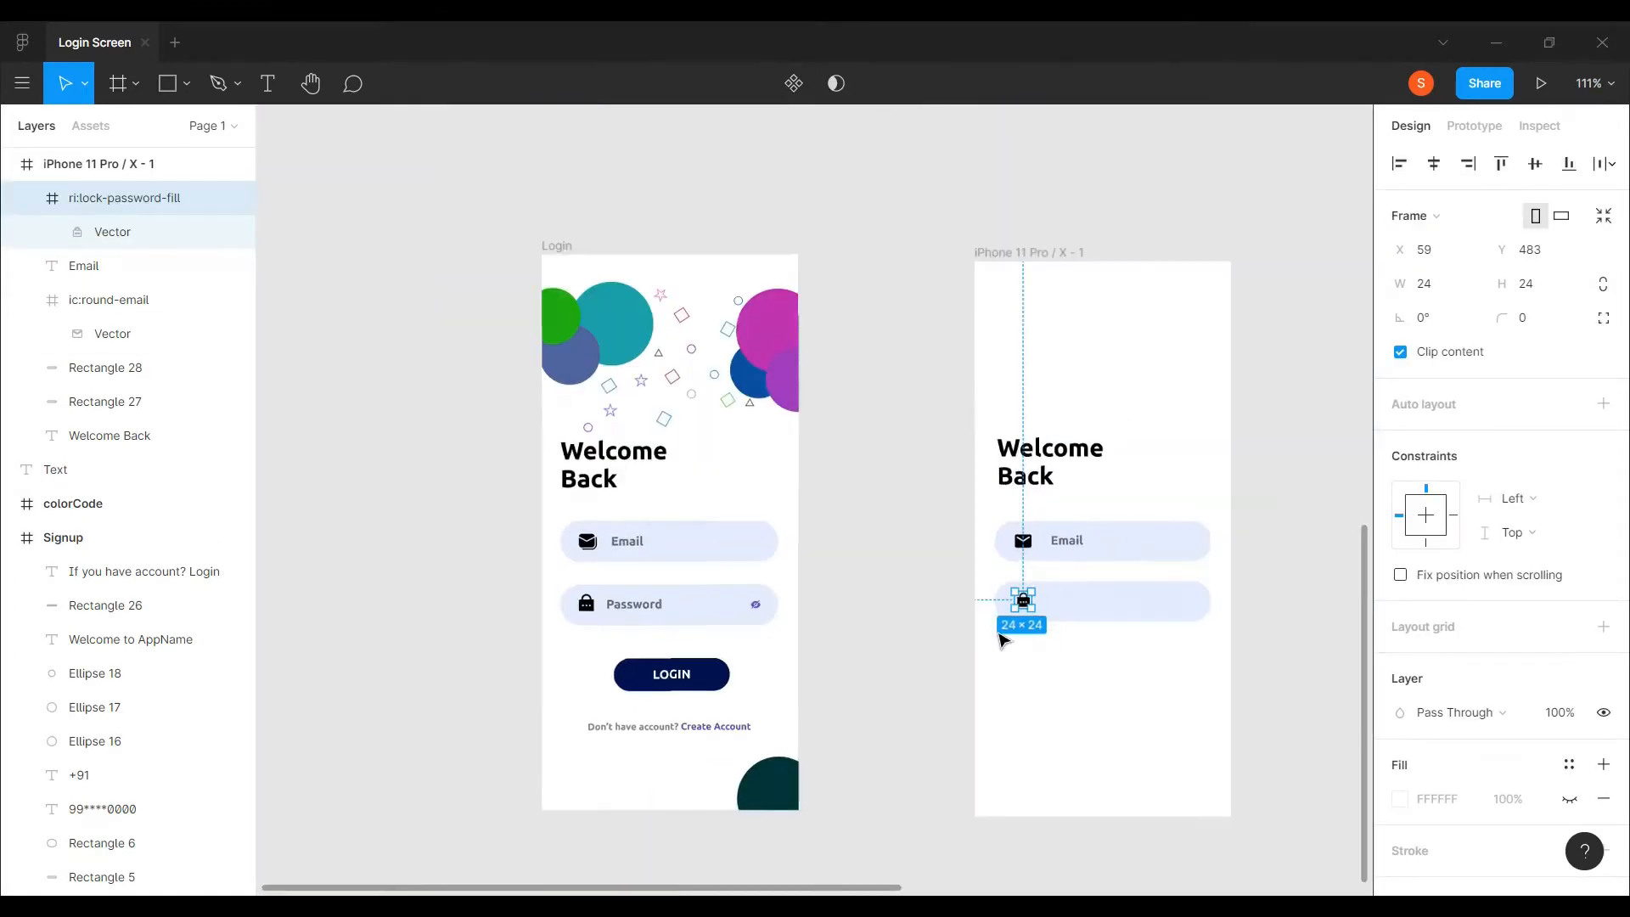
key(ctrl+d)
drag(1074, 547, 1078, 604)
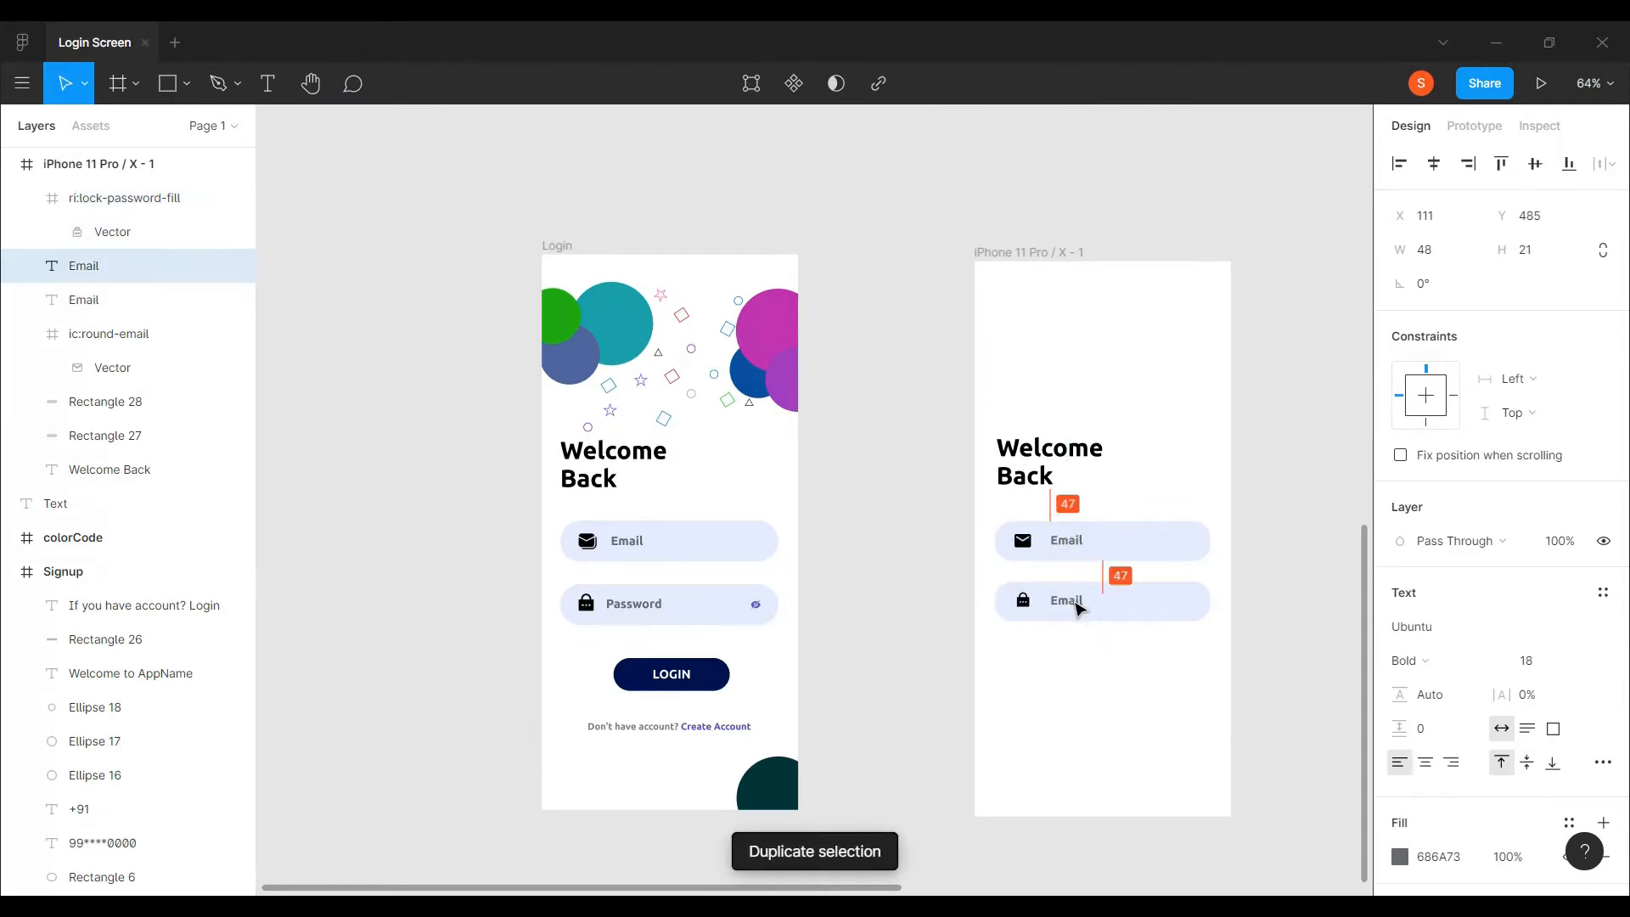
double_click(1078, 601)
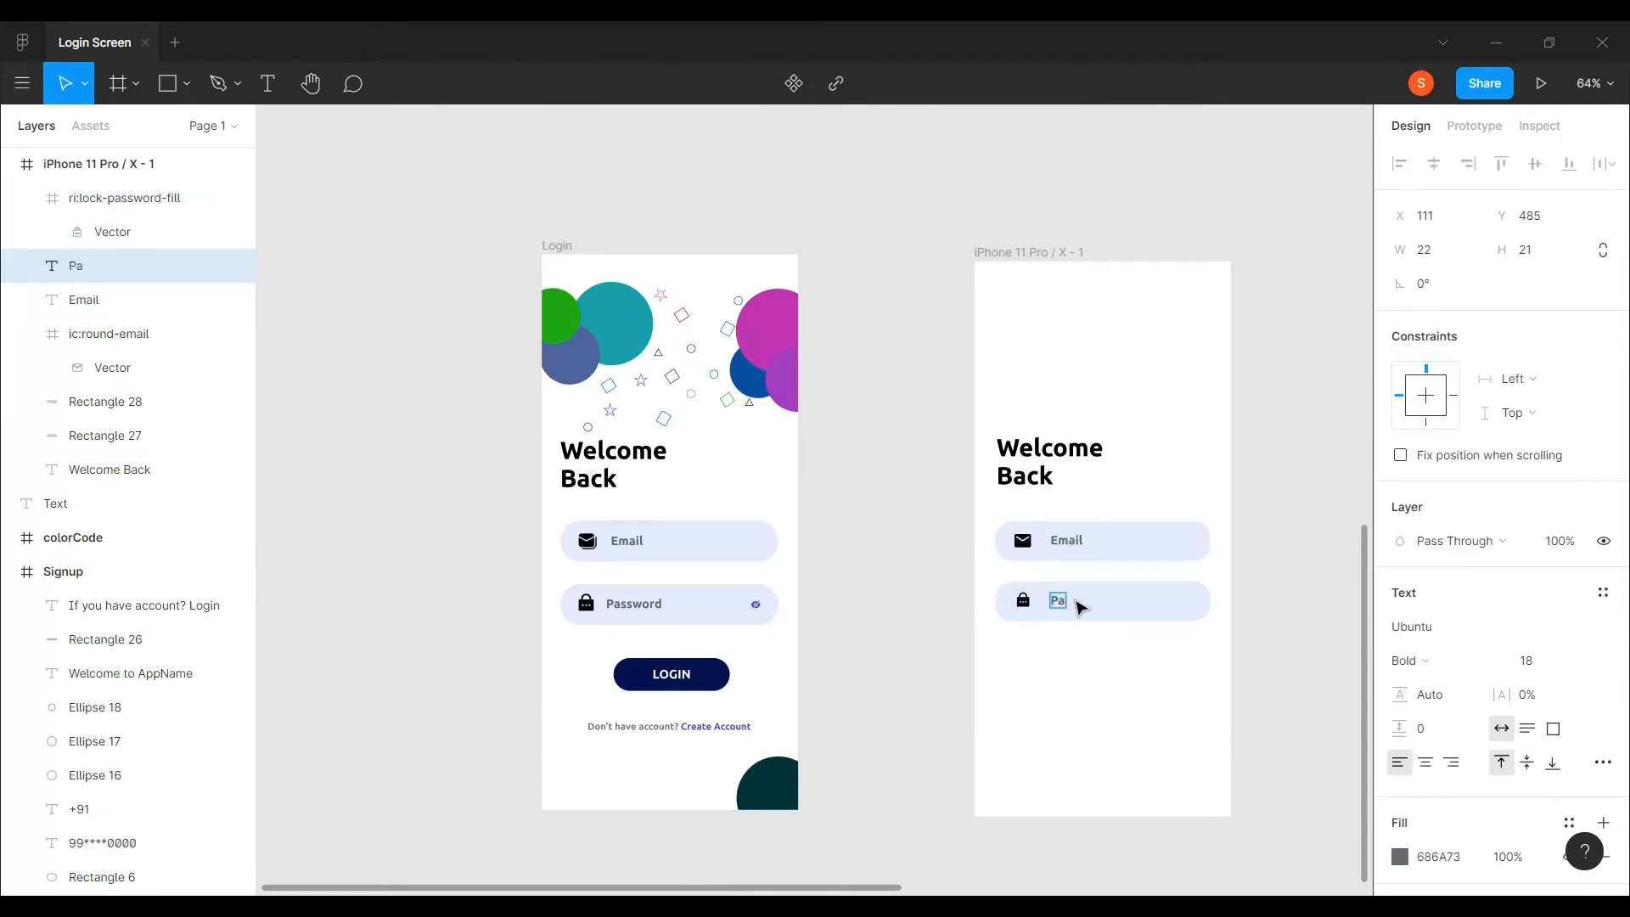
click(1095, 642)
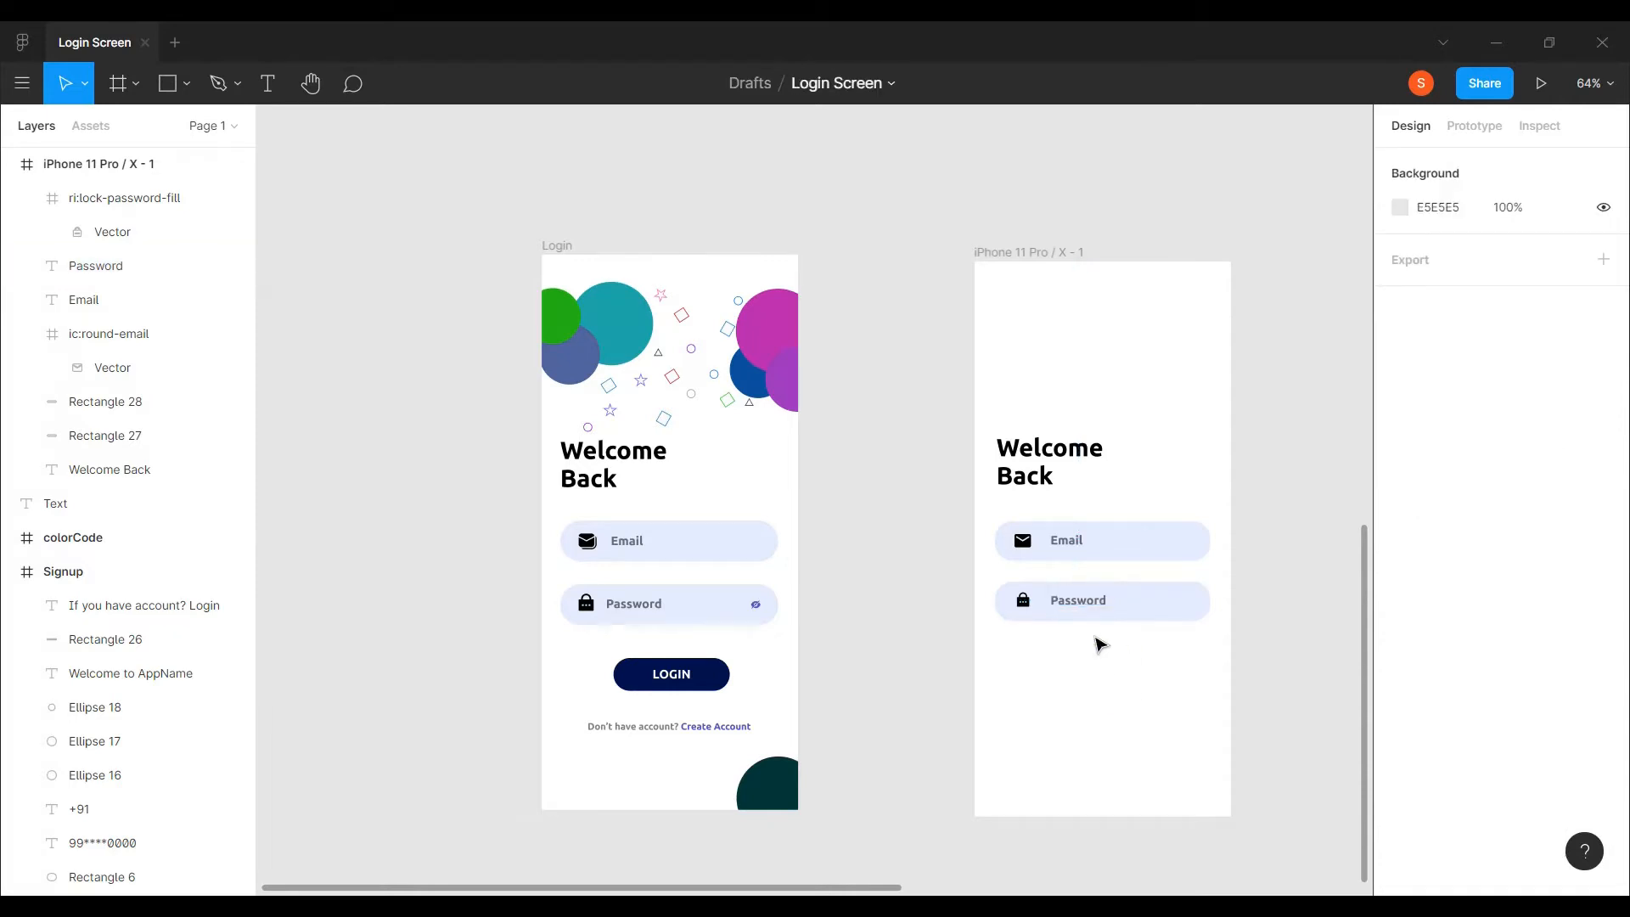
- Run the Iconify plugin, search for "eye", place the ant-design:eye-invisible-filled icon on the canvas, and close the plugin
scroll(1086, 620, up, 5)
scroll(1044, 692, down, 2)
scroll(1039, 686, down, 1)
right_click(854, 558)
mouse_move(896, 638)
click(1126, 687)
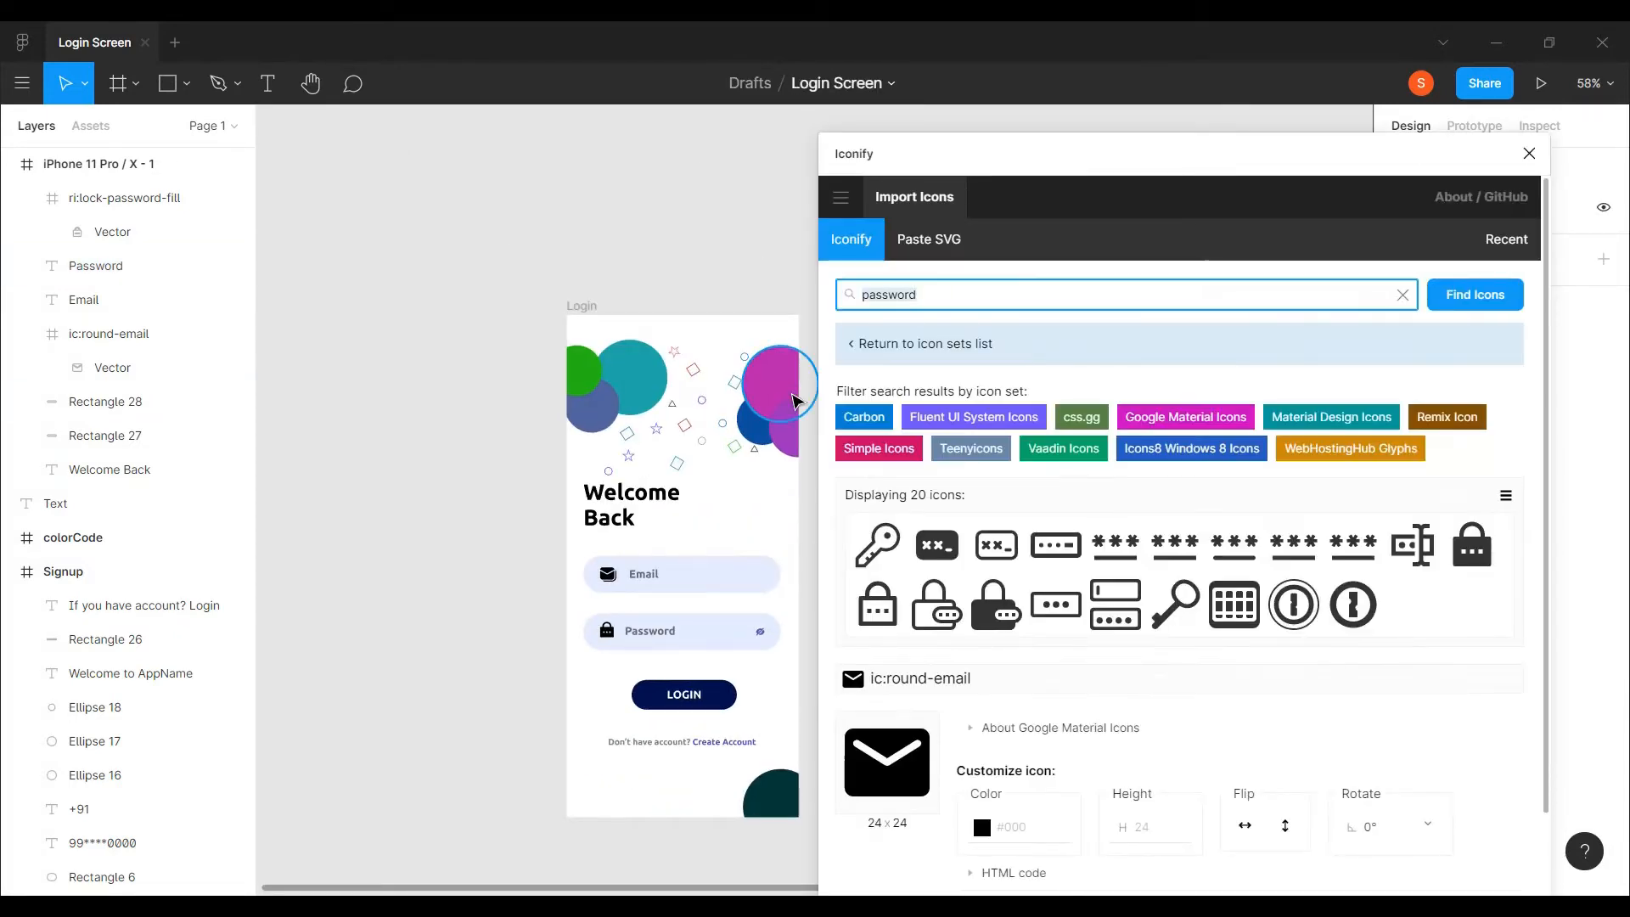
text(eye)
key(Return)
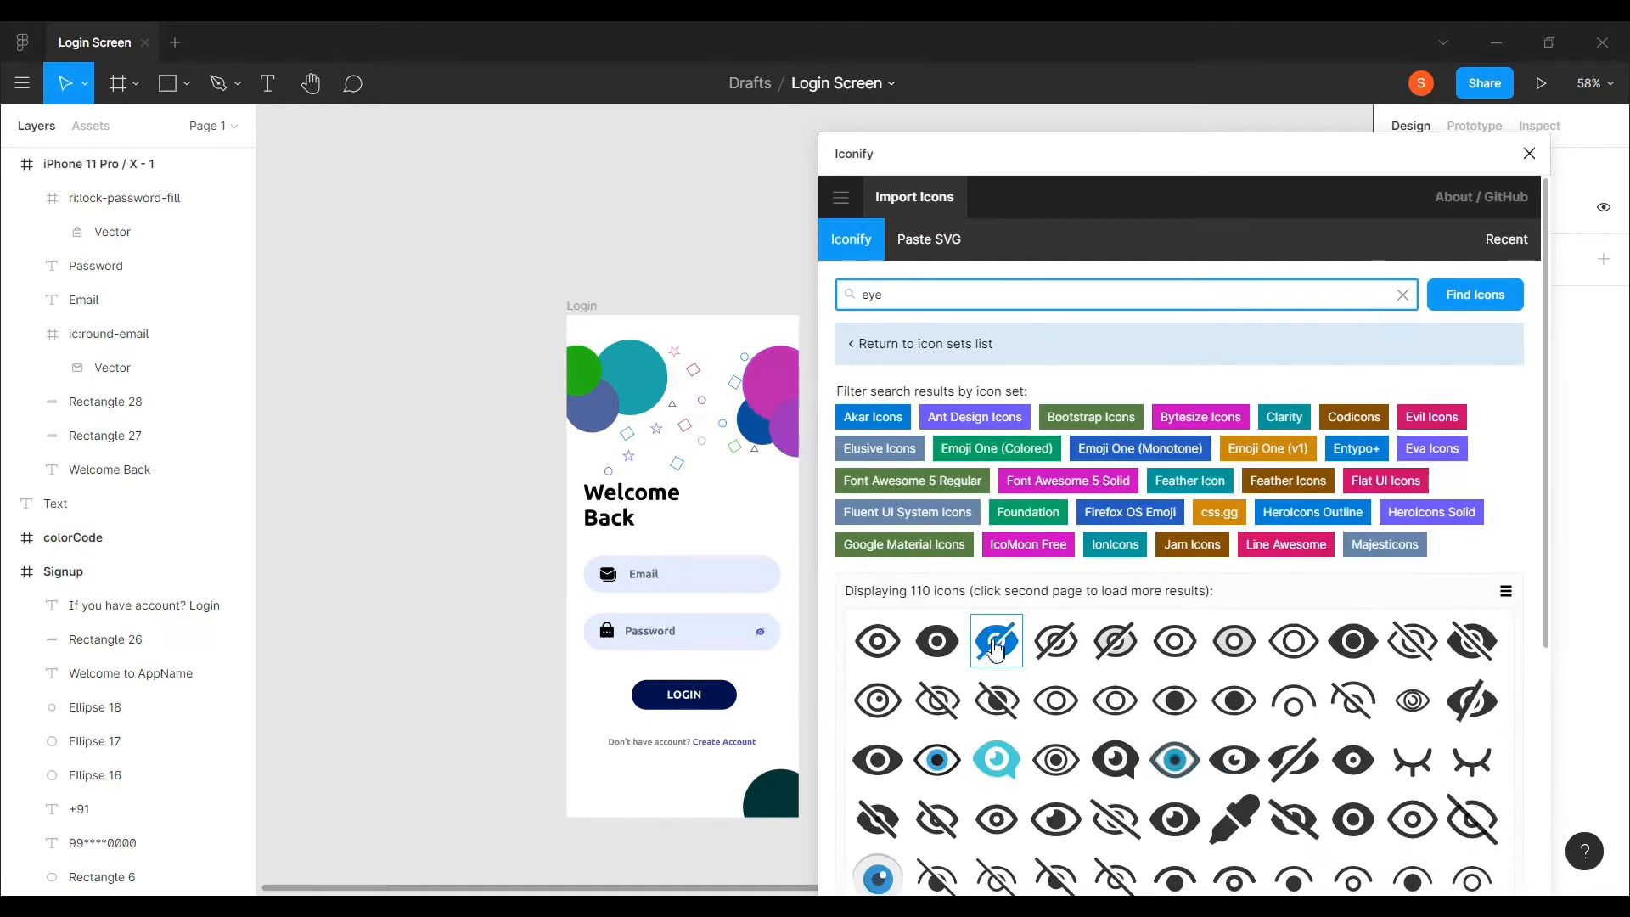
drag(997, 647, 416, 496)
click(1529, 153)
- Resize the crossed-out eye icon to 16 × 16 and move it to the Password field's right end at X 306, Y 489
scroll(712, 777, down, 5)
drag(710, 772, 836, 723)
scroll(836, 723, up, 5)
drag(837, 829, 1024, 499)
scroll(1044, 594, up, 5)
scroll(895, 666, down, 10)
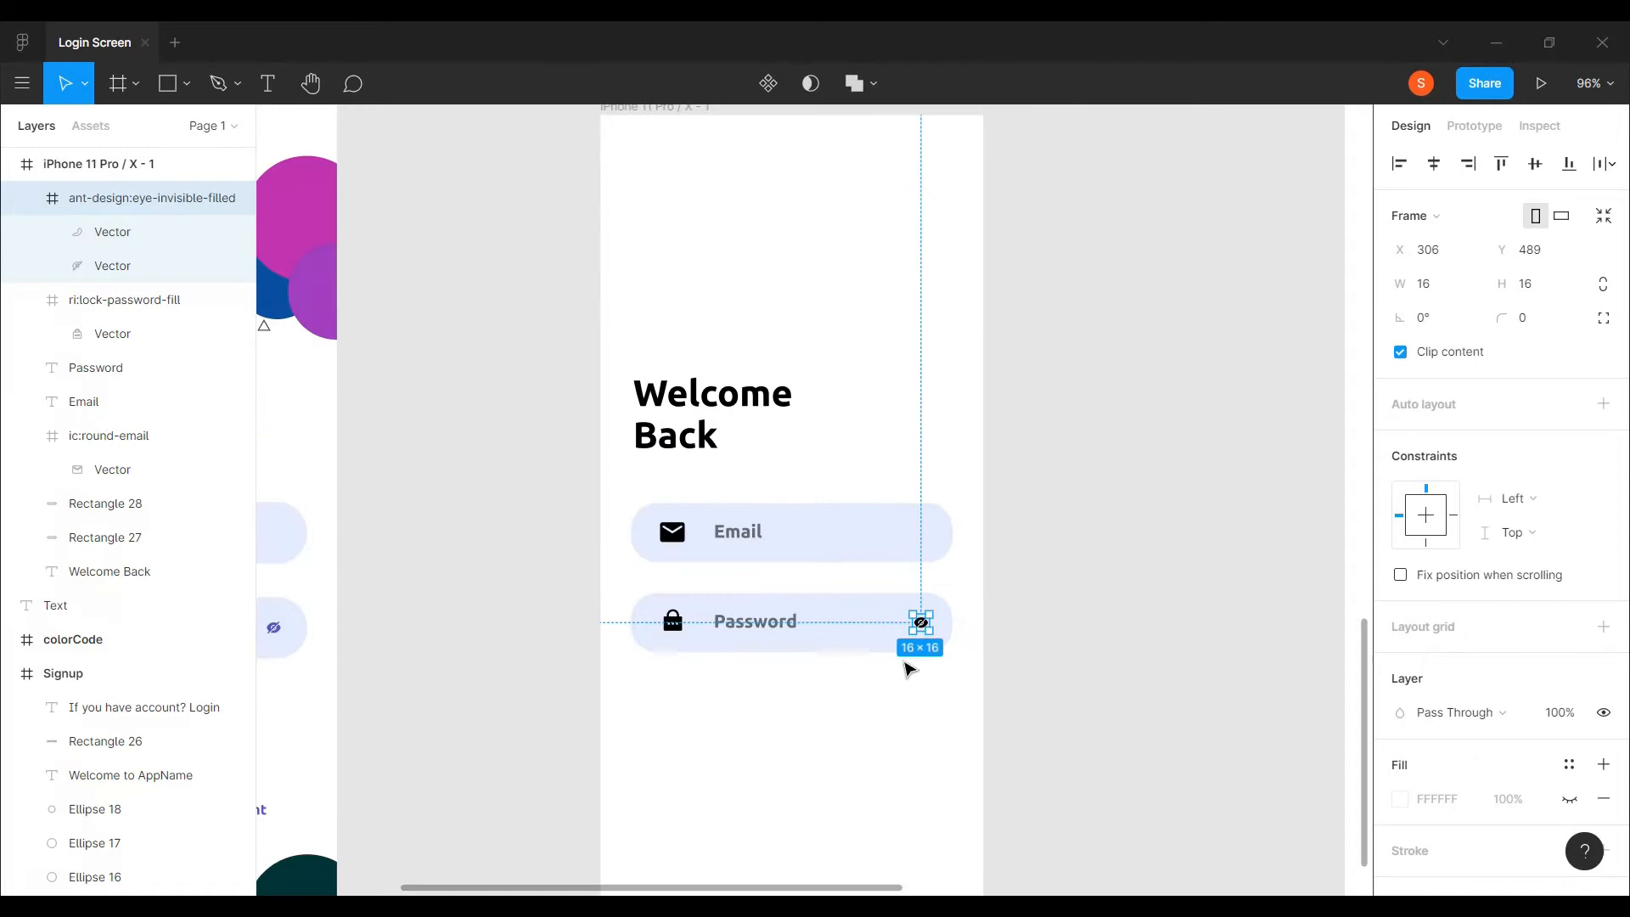
- Recolour the new eye icon to 5251C1 by sampling the colour of the reference screen's eye icon
scroll(887, 696, left, 3)
scroll(1429, 732, down, 4)
click(1400, 591)
click(1150, 658)
scroll(429, 625, up, 10)
click(344, 626)
scroll(344, 626, down, 12)
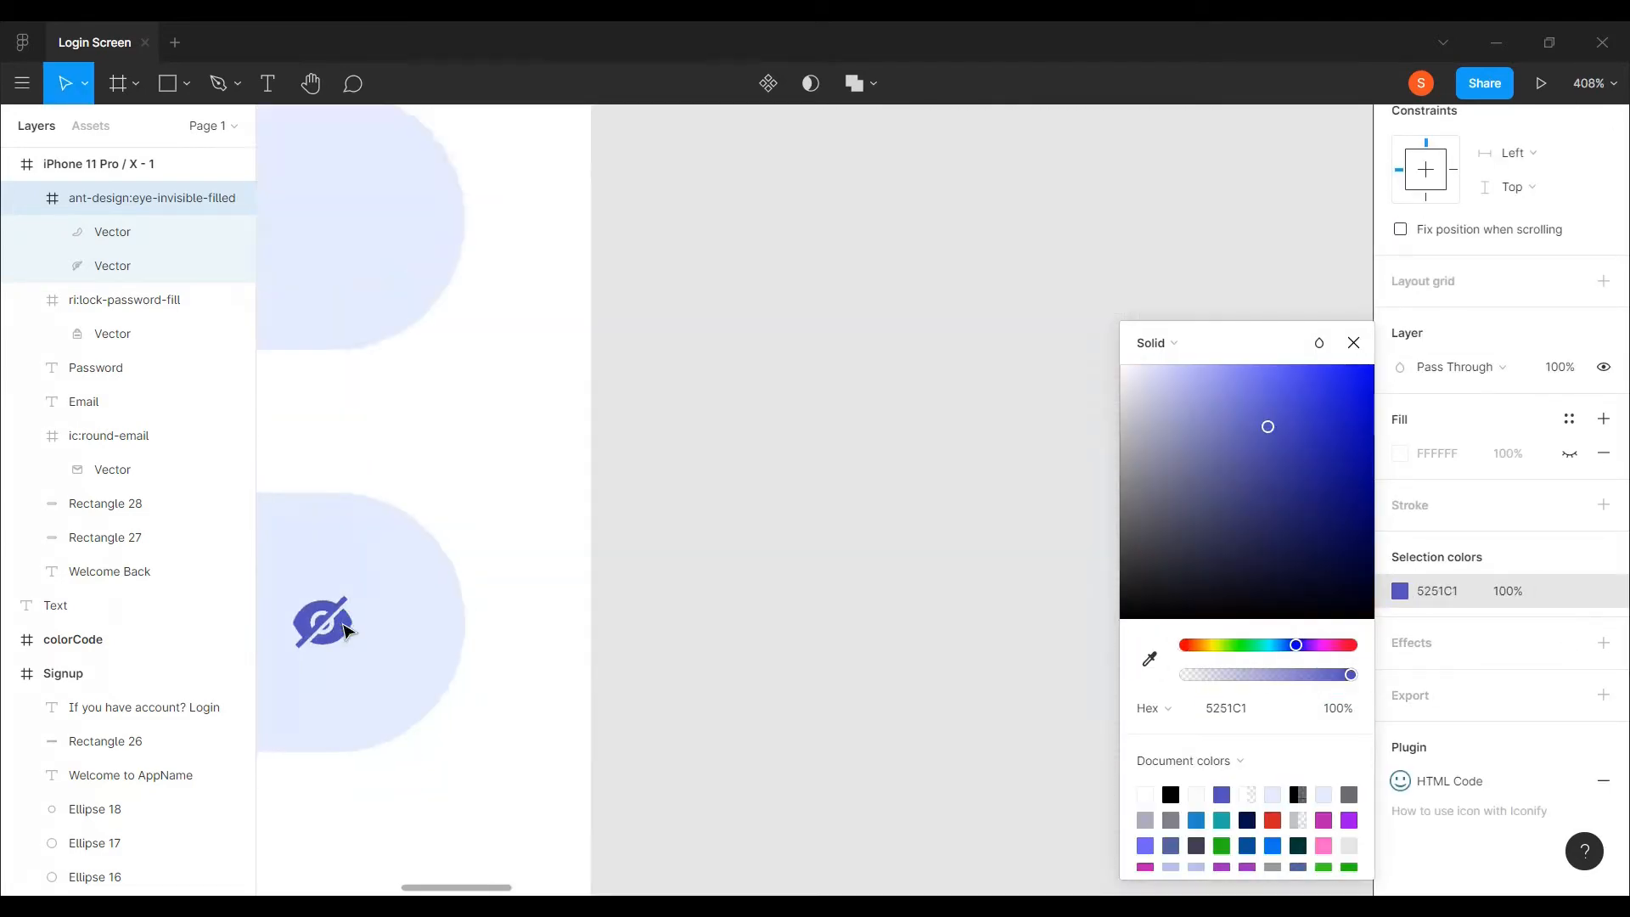
click(904, 737)
scroll(768, 758, left, 4)
scroll(773, 764, left, 2)
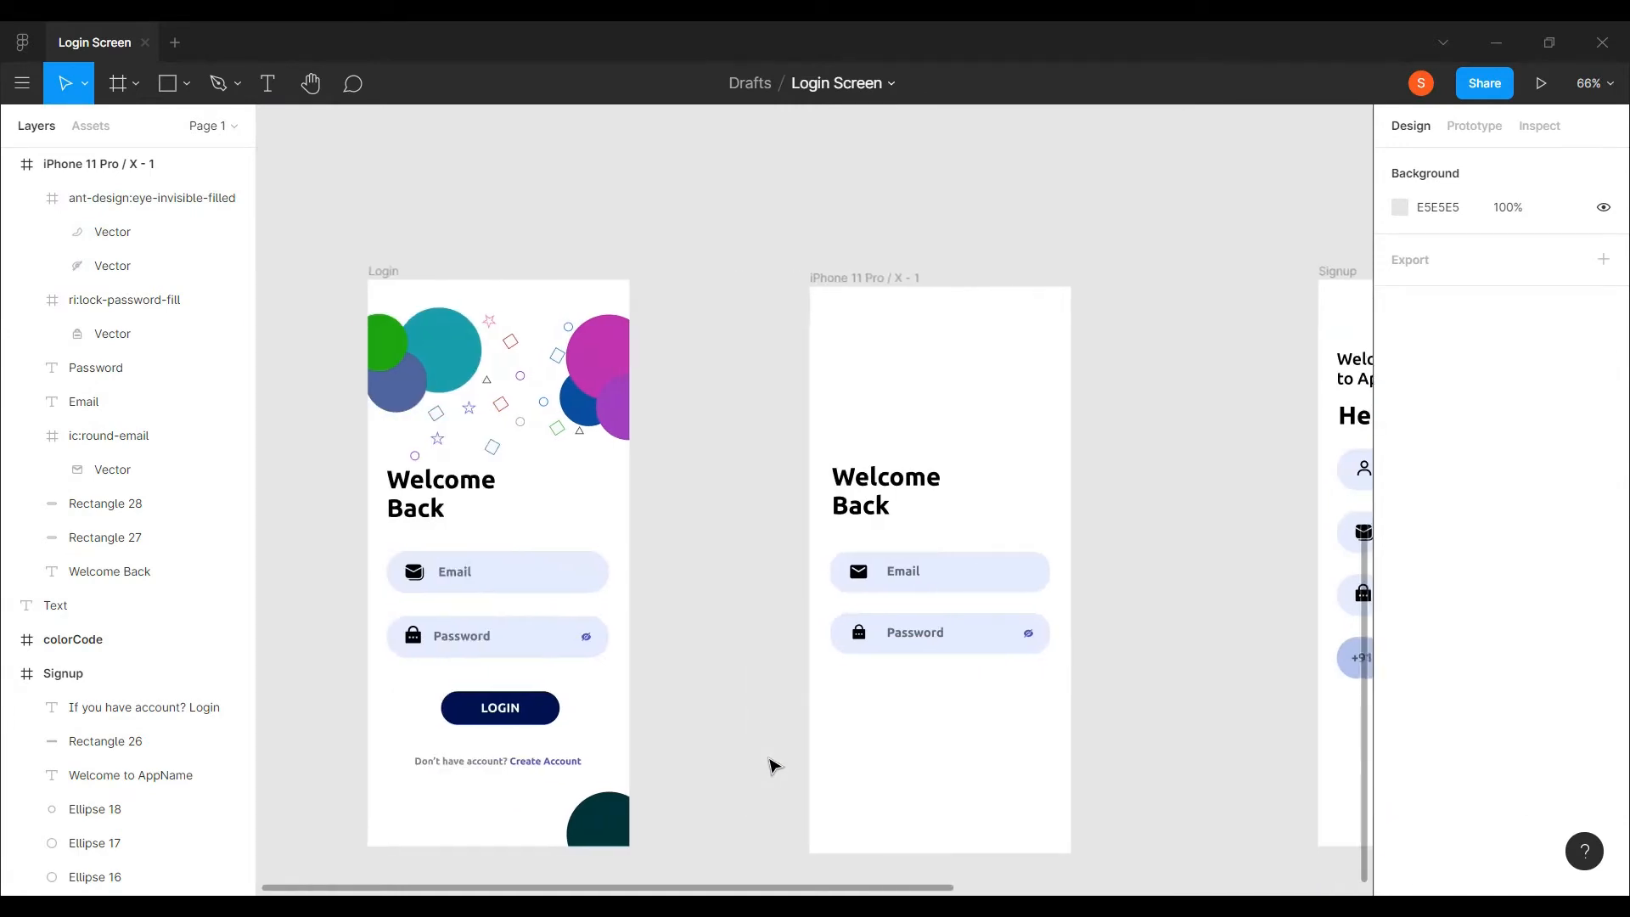
- Draw a button rectangle about 181 × 45 below the Password field, at about X 95, Y 591
click(167, 85)
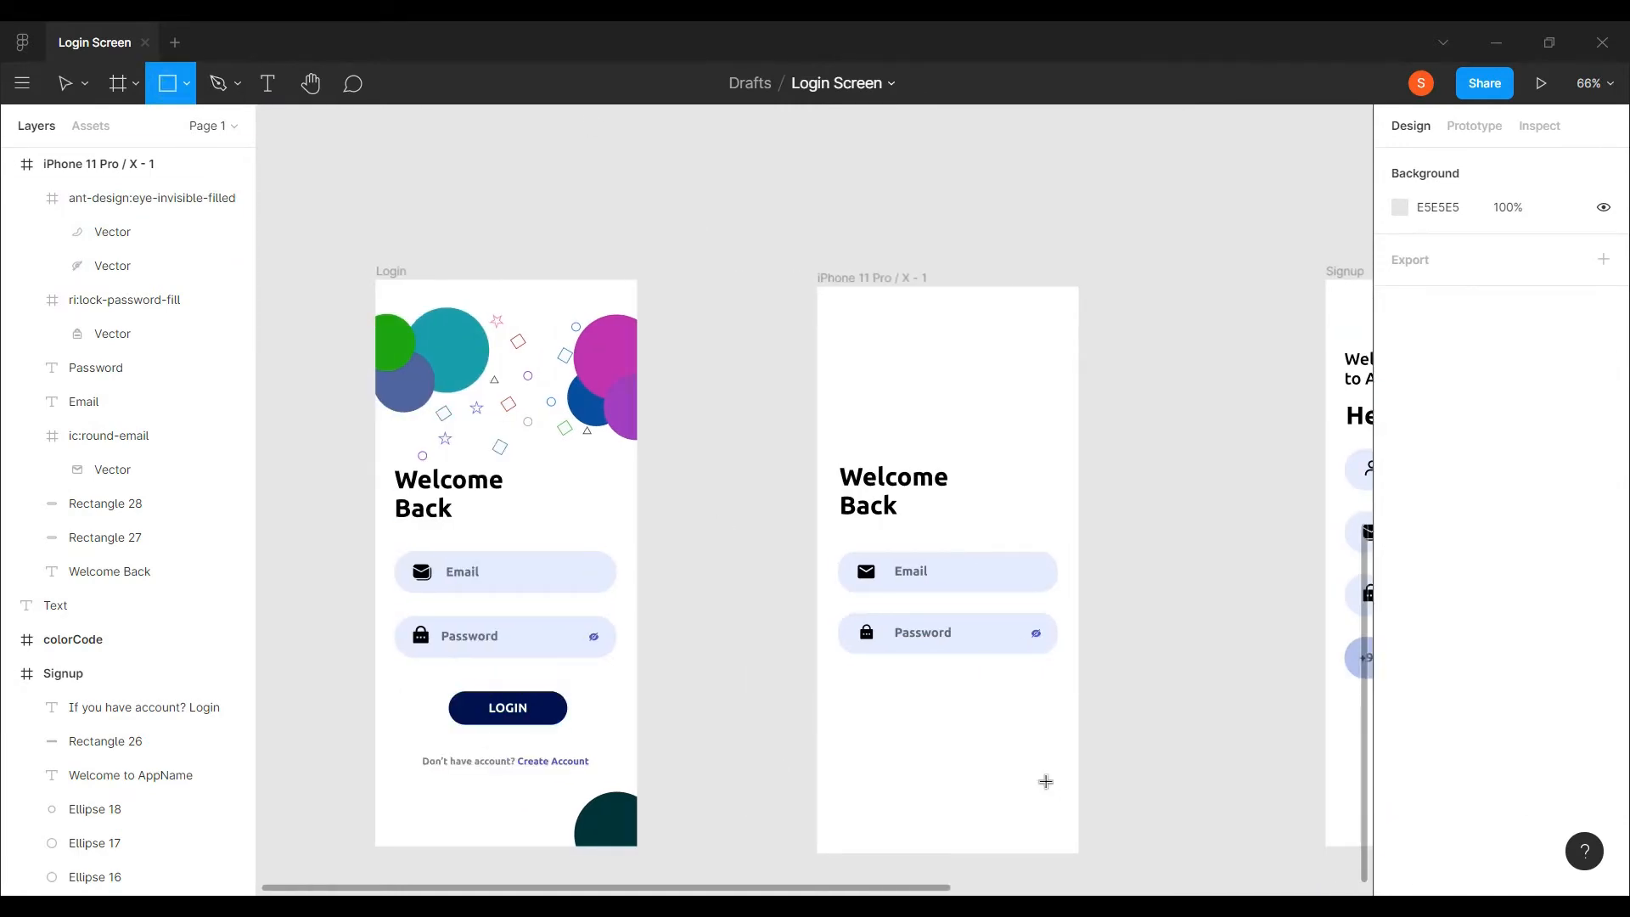
drag(884, 699, 1013, 729)
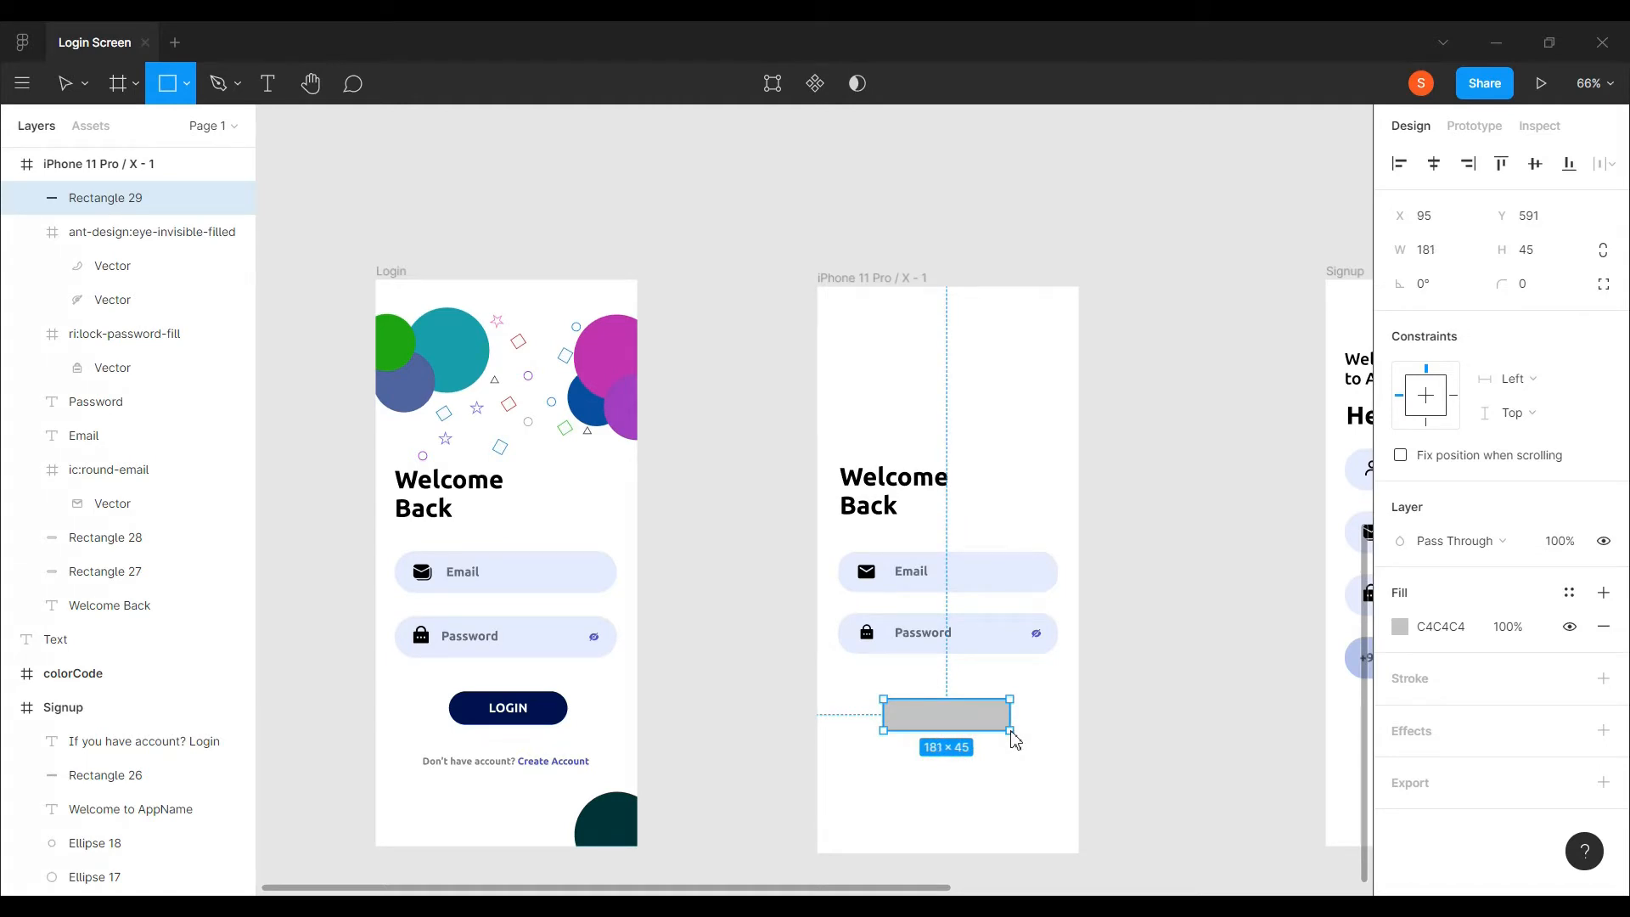
click(959, 825)
- Round the button rectangle's corners fully, to a radius of 22.5
scroll(1006, 711, up, 5)
scroll(994, 720, up, 5)
click(1095, 598)
drag(992, 642, 769, 737)
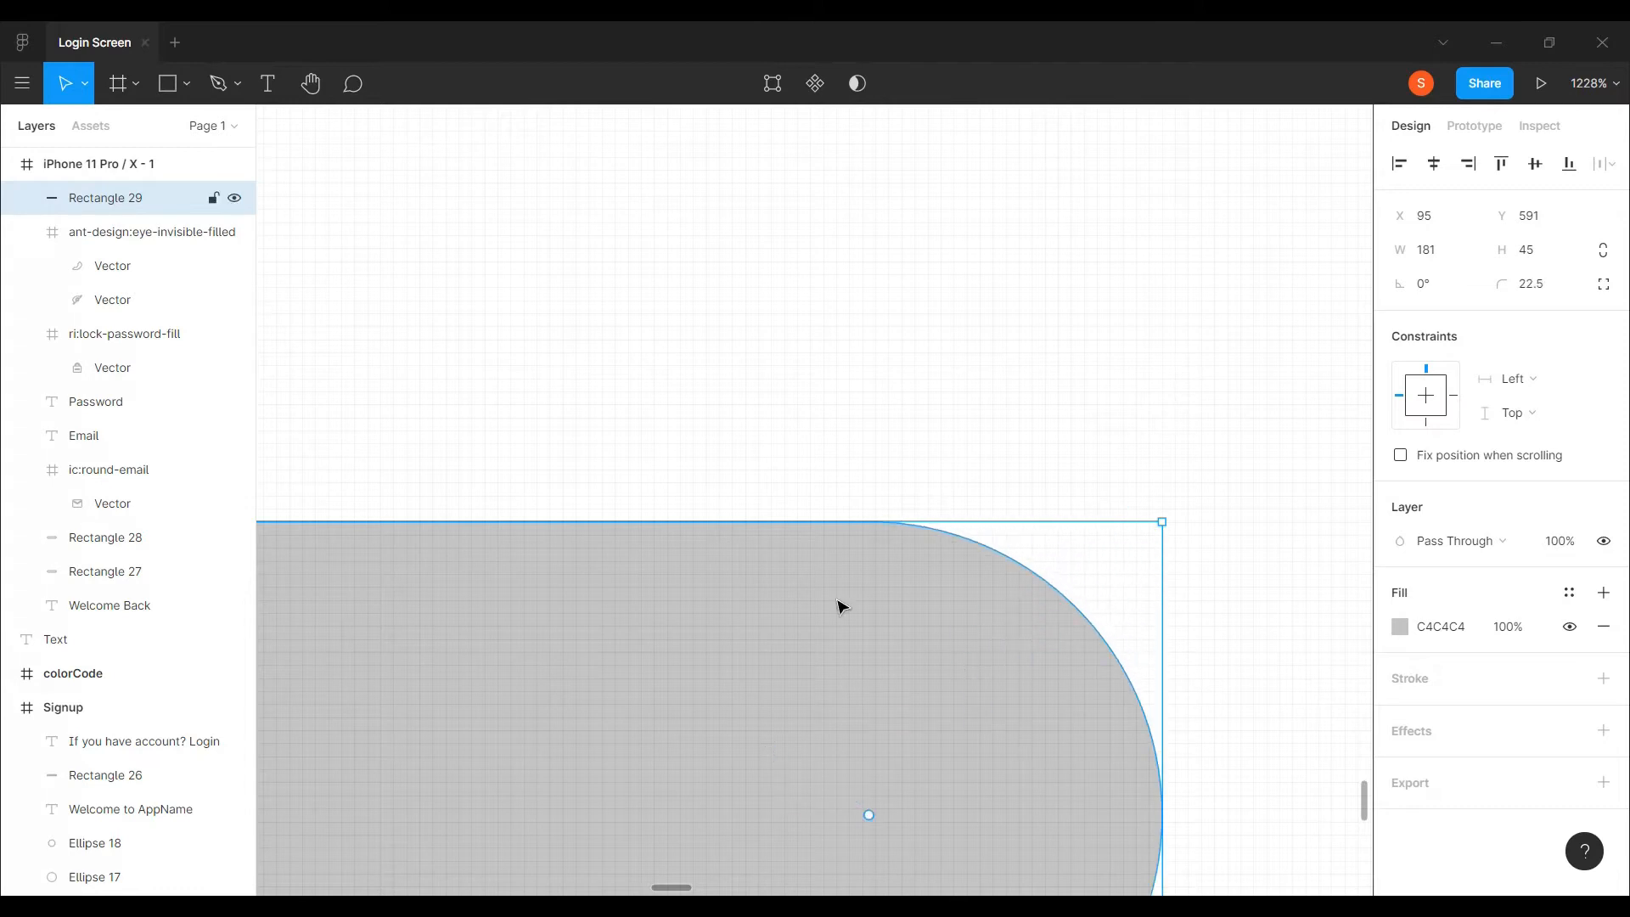
click(857, 501)
scroll(853, 526, down, 6)
scroll(661, 703, left, 9)
scroll(849, 708, right, 7)
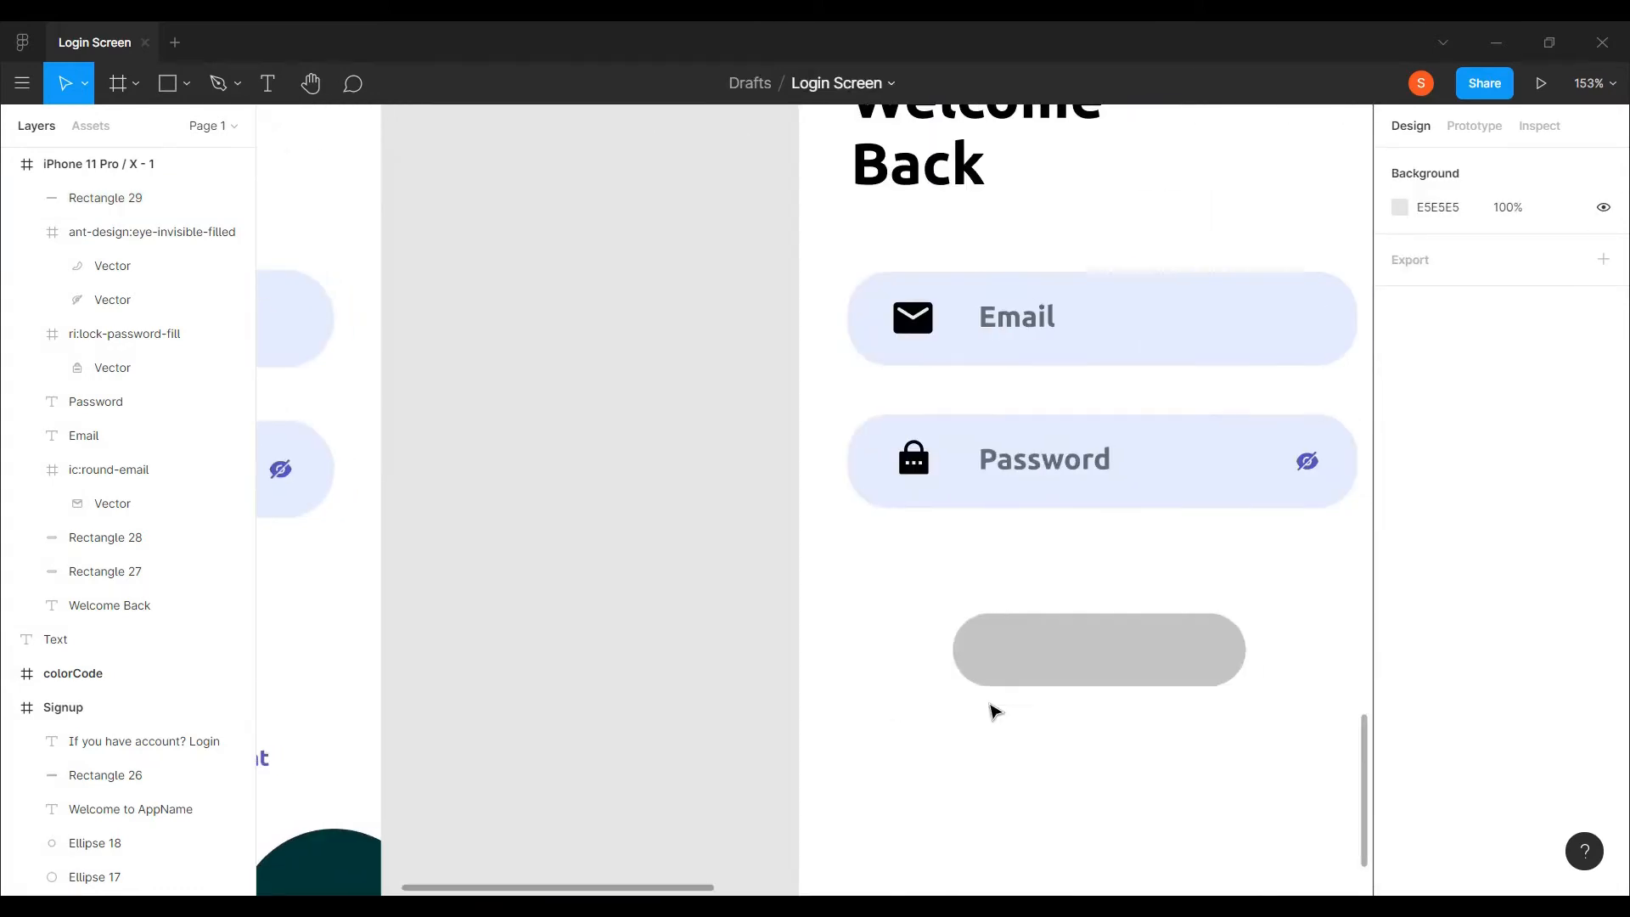
scroll(1082, 552, down, 3)
click(1055, 528)
click(263, 92)
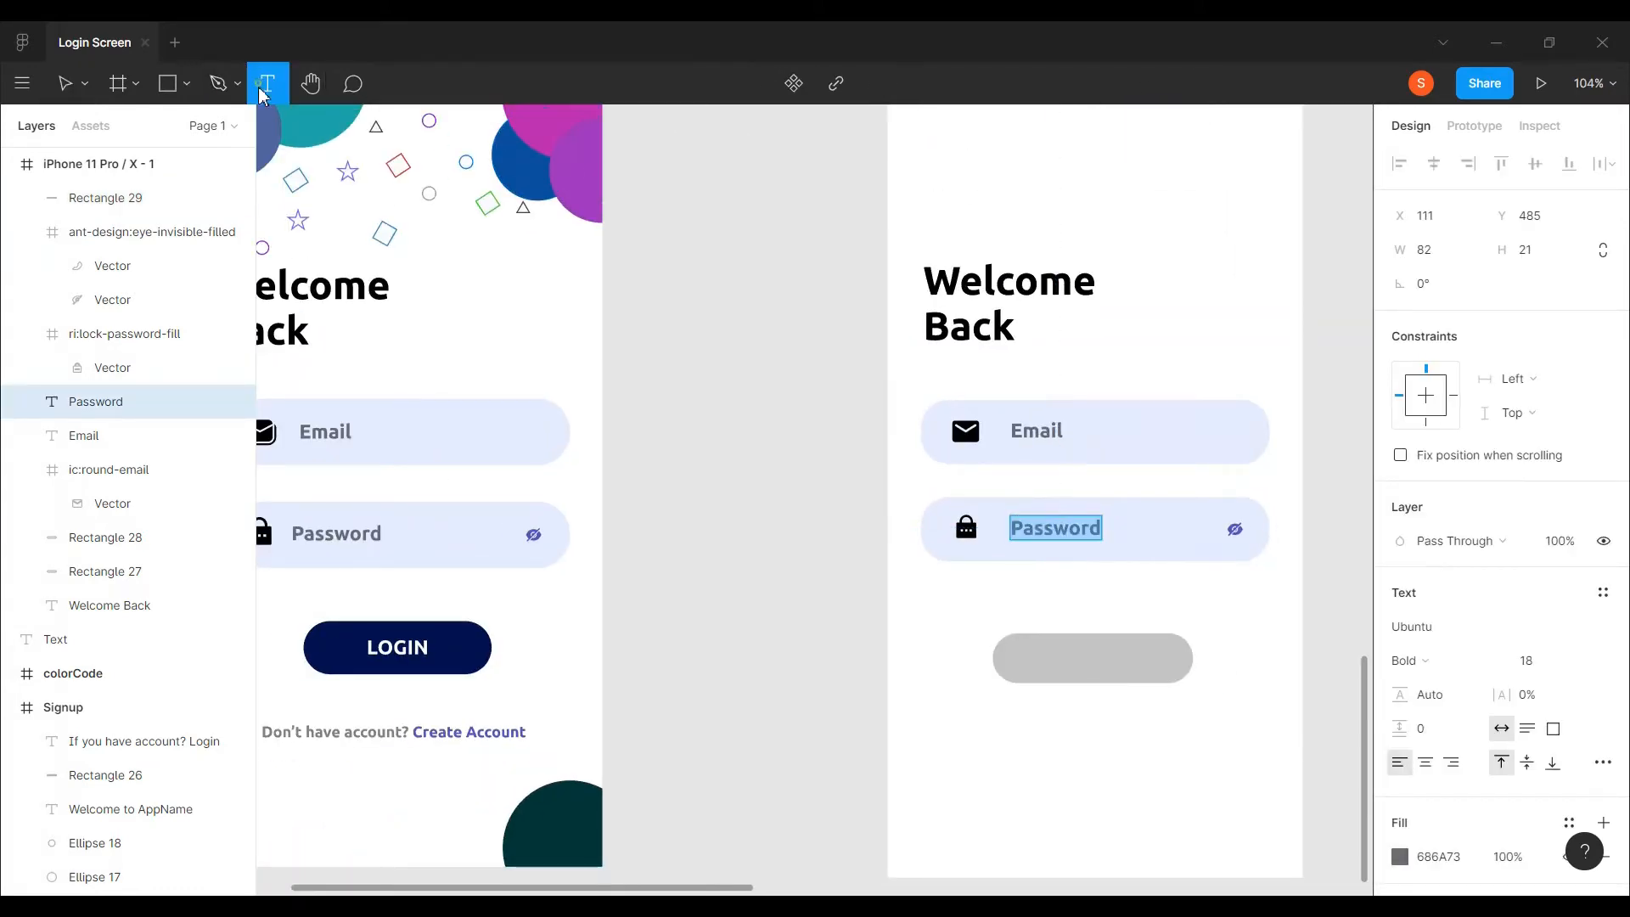
click(1129, 666)
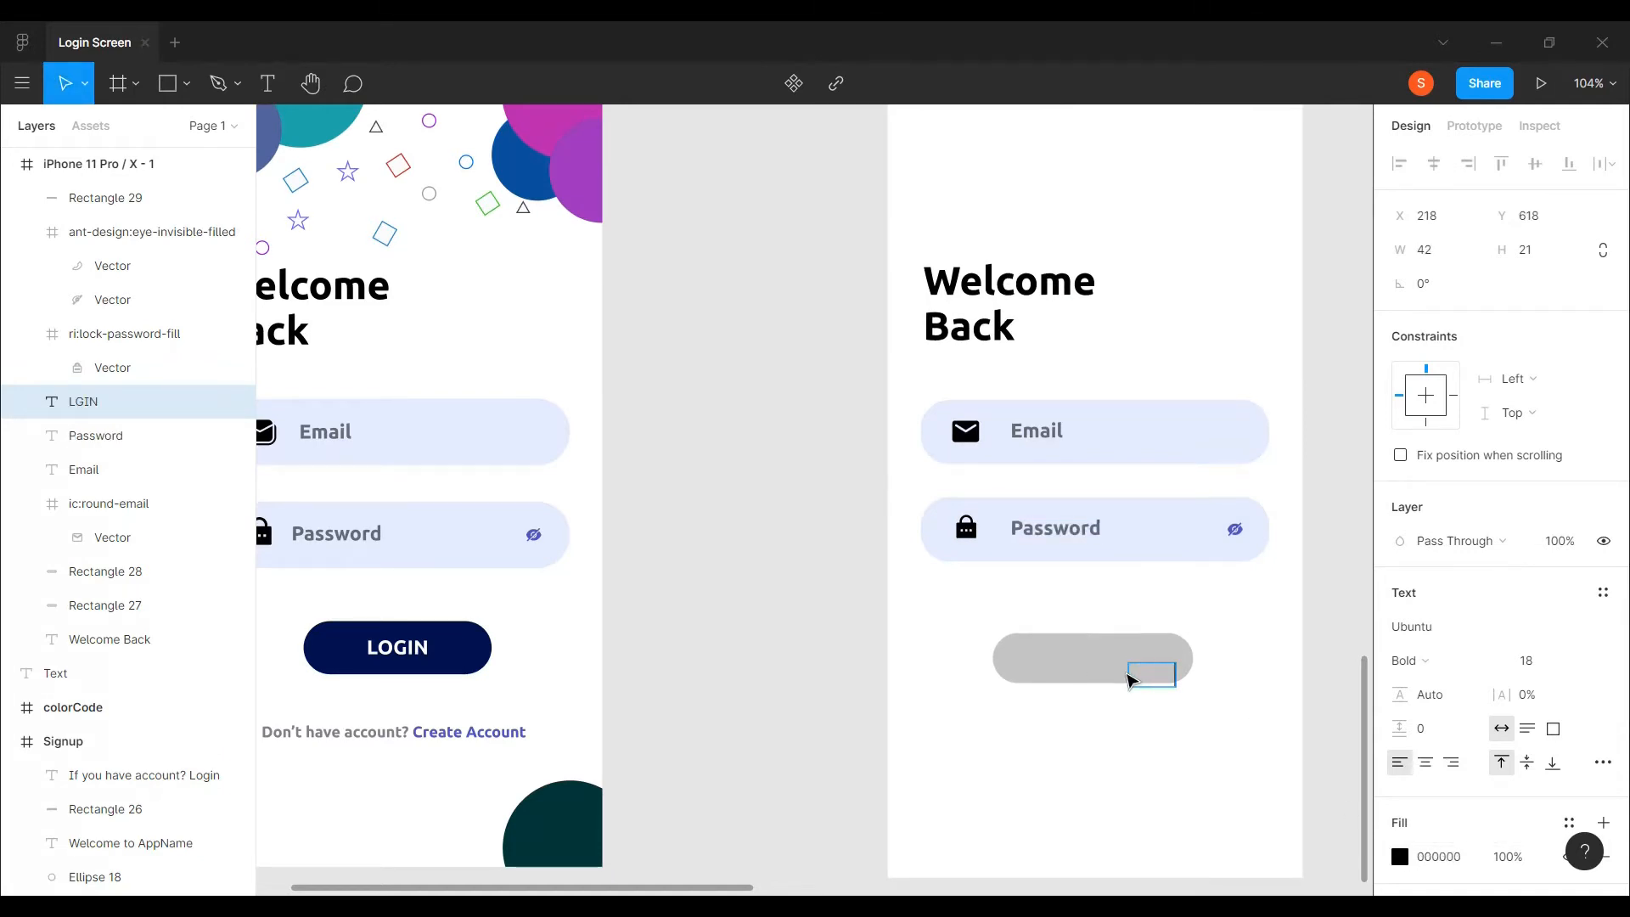
click(1398, 856)
click(1222, 585)
key(Escape)
- Add a "LOGIN" text label just below the grey button, in the same Ubuntu Bold 18 as the reference button's label
click(265, 88)
click(1068, 694)
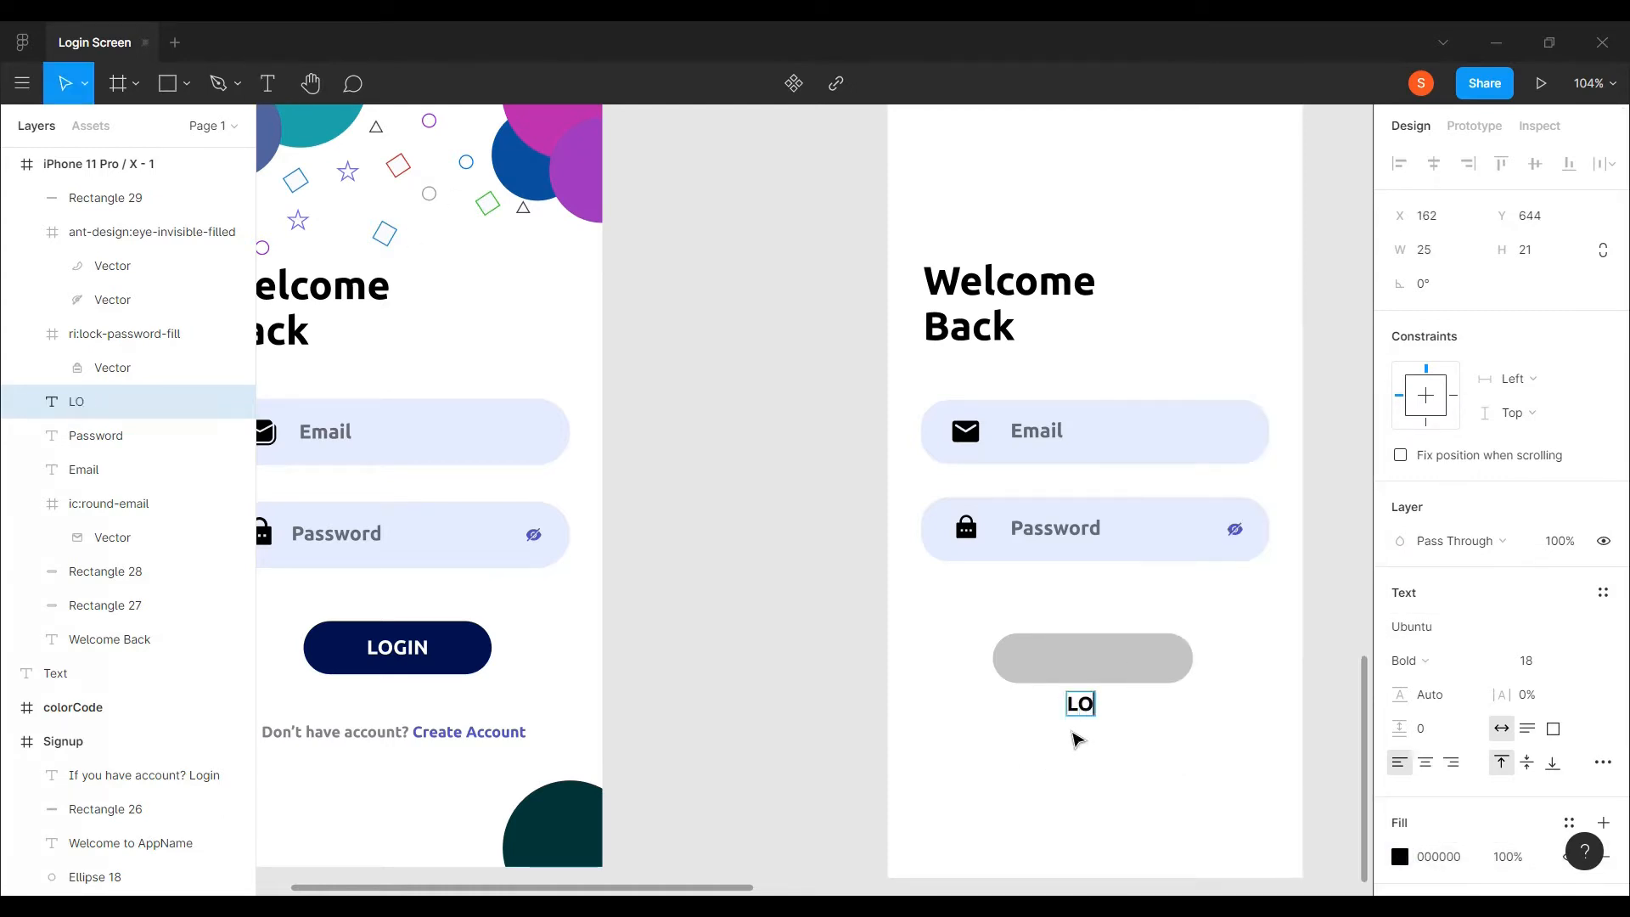
click(416, 654)
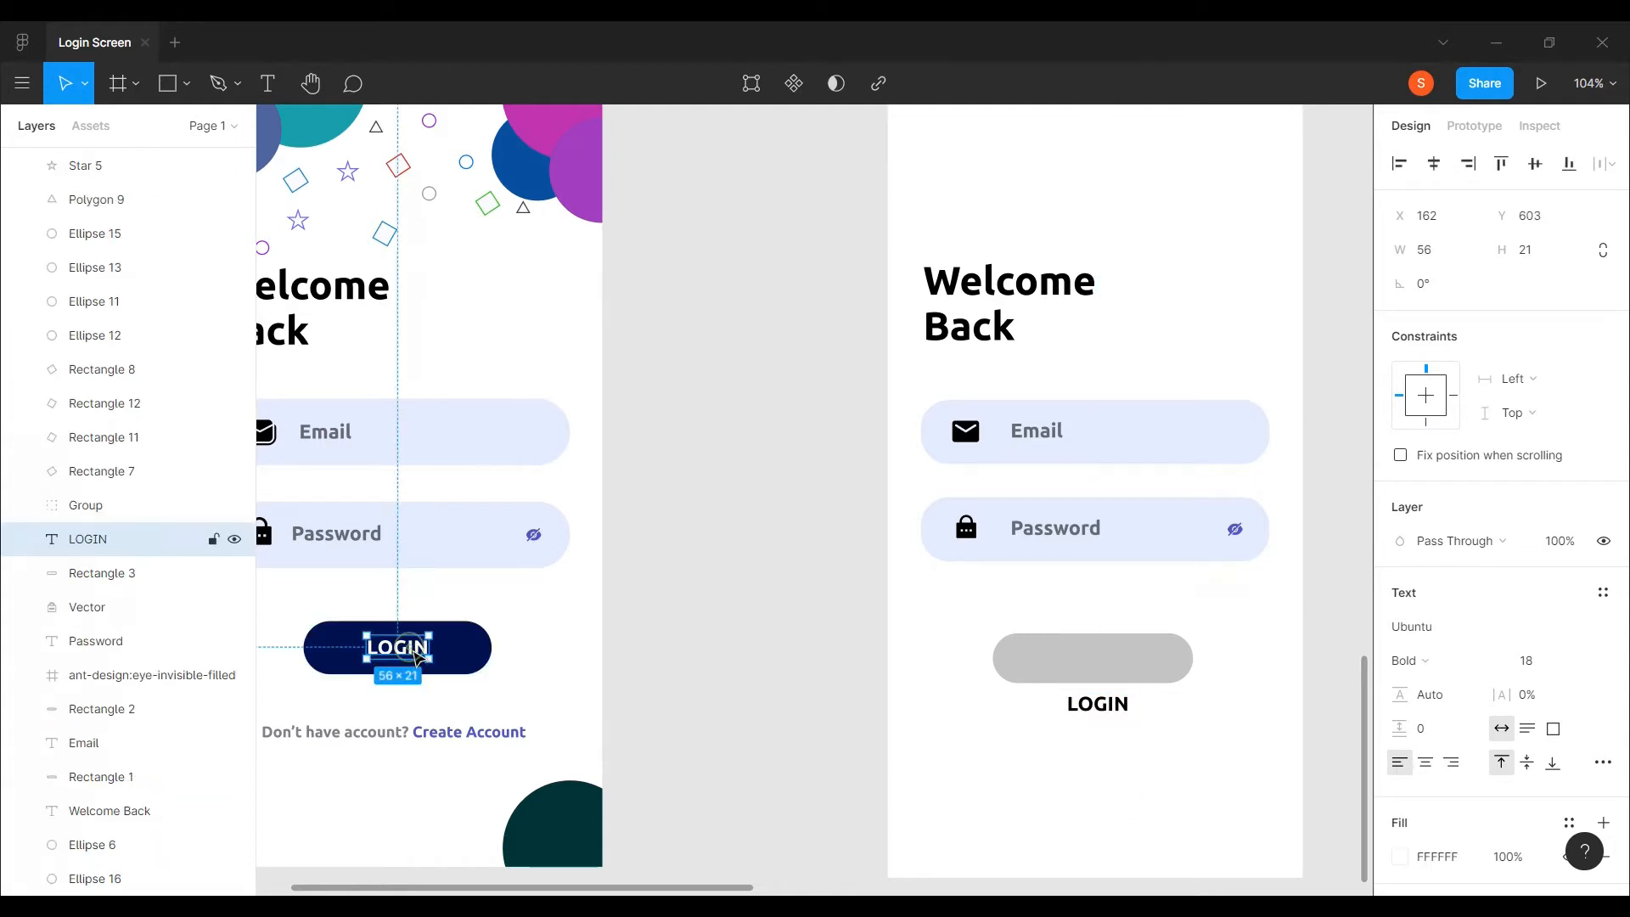
click(1118, 706)
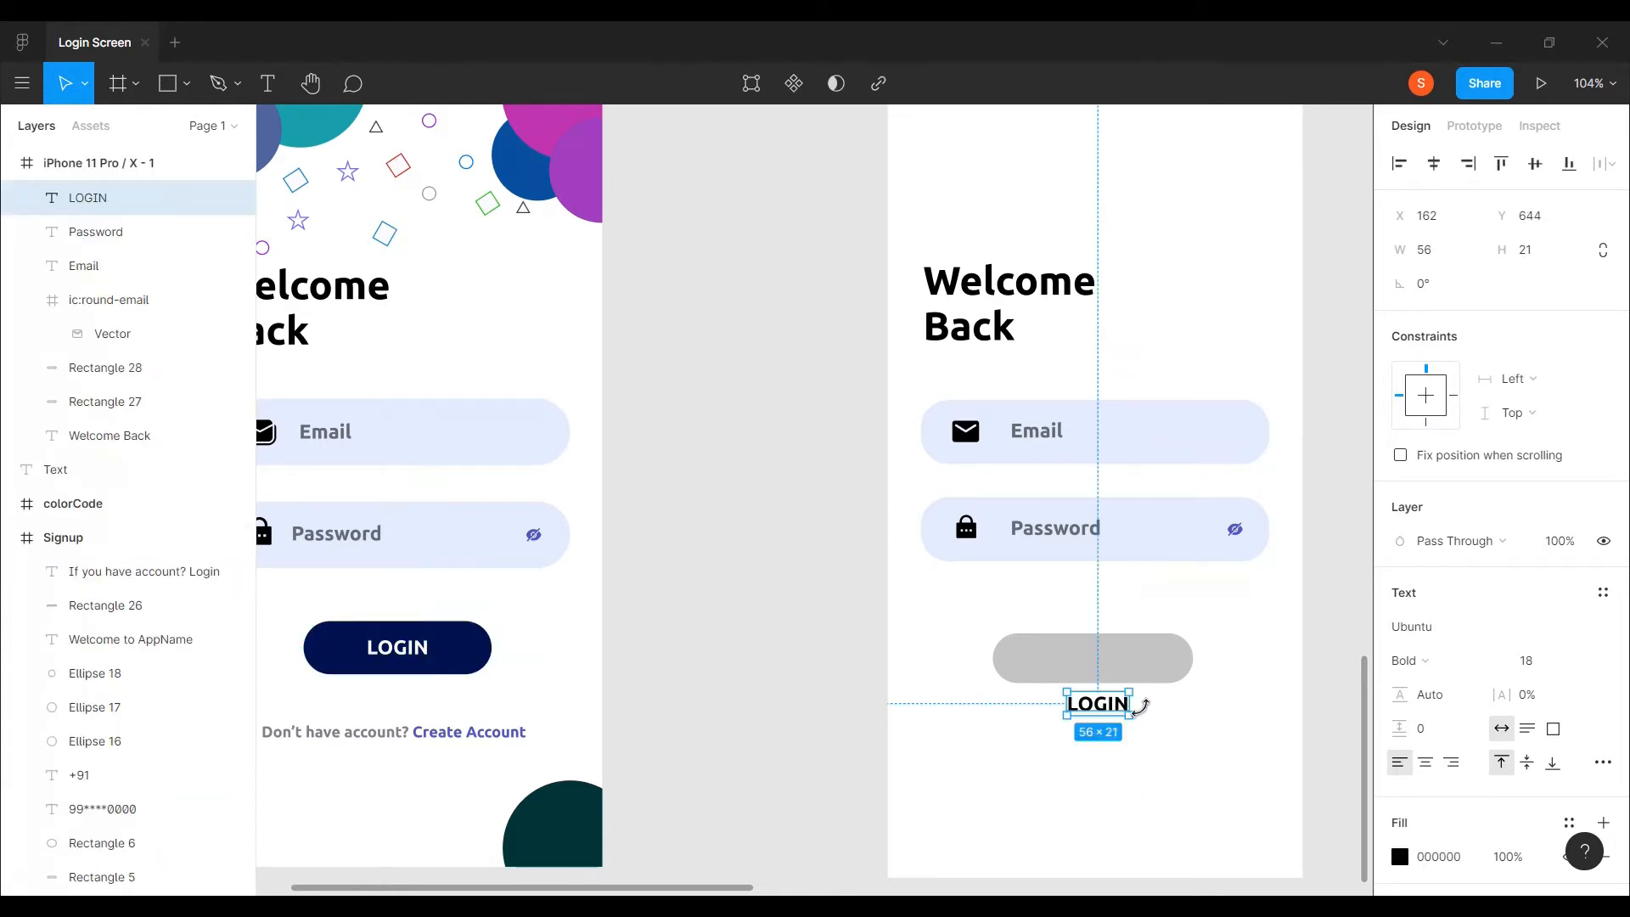
click(1189, 753)
- Move the LOGIN label onto the grey button, place its layer above the button rectangle, and centre it there
drag(1092, 711, 1093, 661)
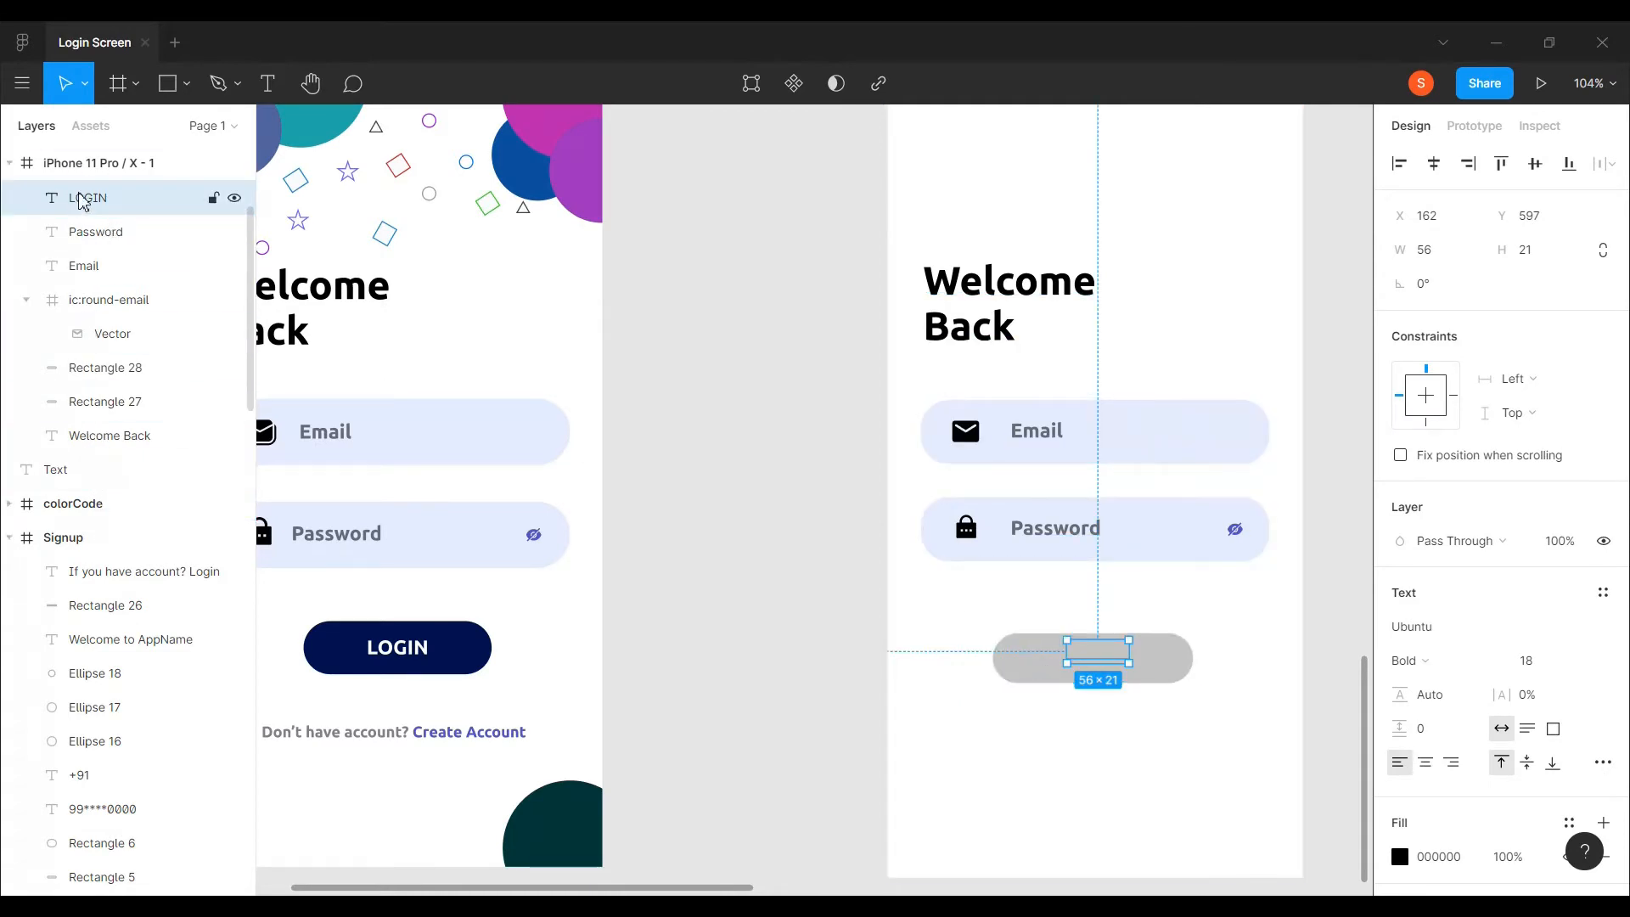
click(1022, 666)
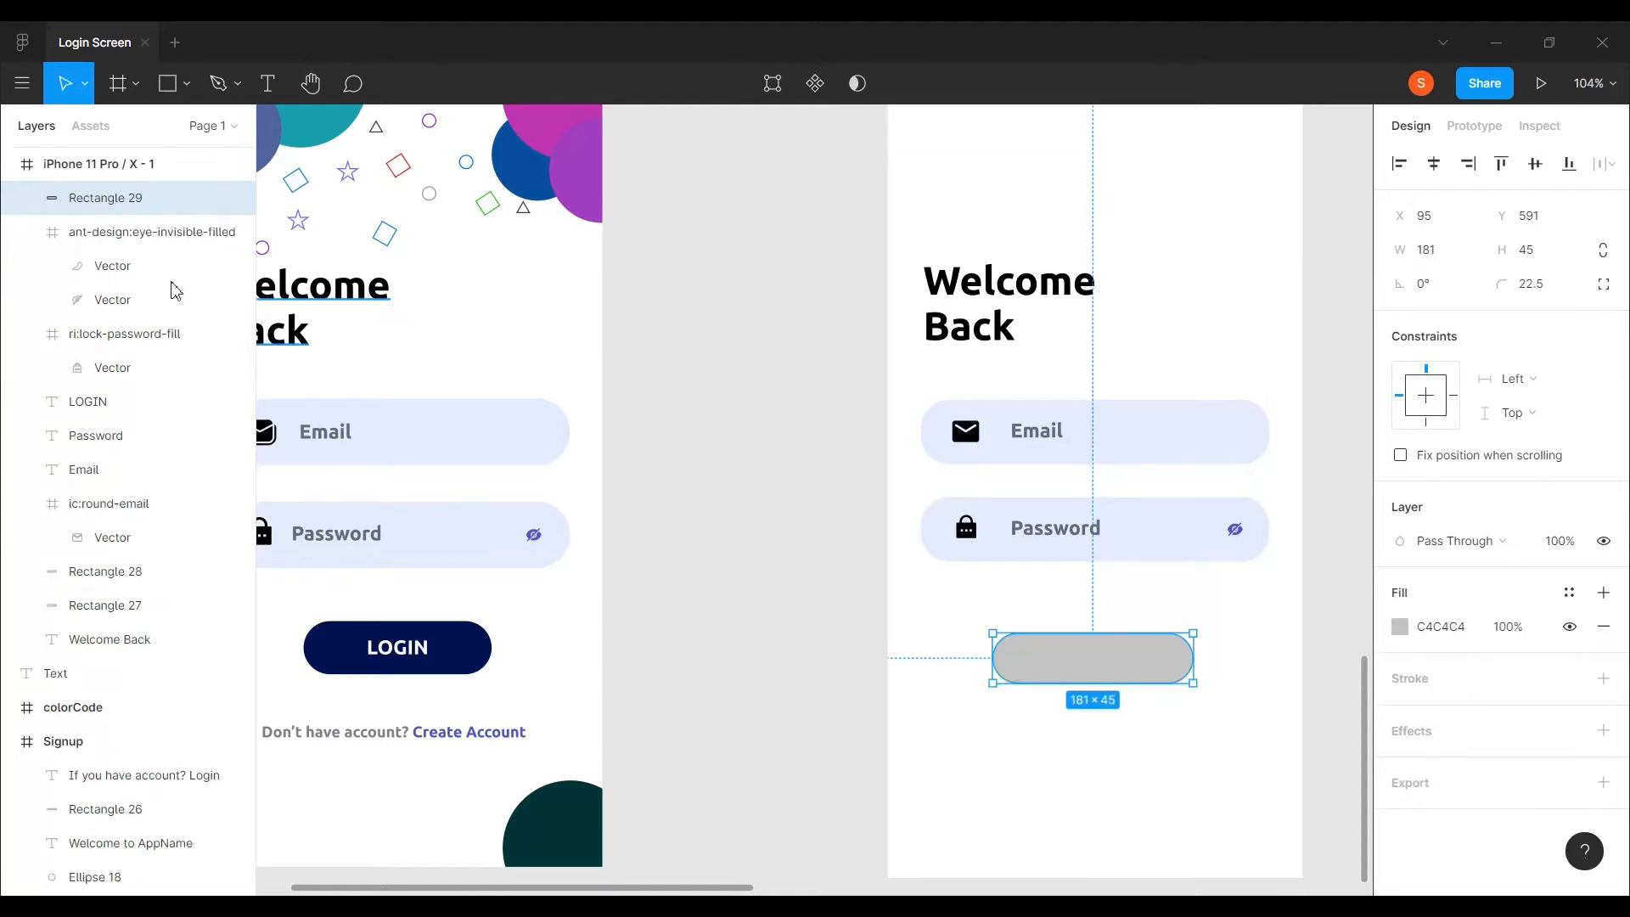
drag(89, 402, 91, 181)
click(1205, 705)
scroll(1111, 682, up, 5)
drag(1089, 618, 1077, 633)
click(1086, 745)
- Fill the button rectangle with dark navy 001050, sampled from the reference LOGIN button
scroll(1086, 745, down, 5)
click(1060, 691)
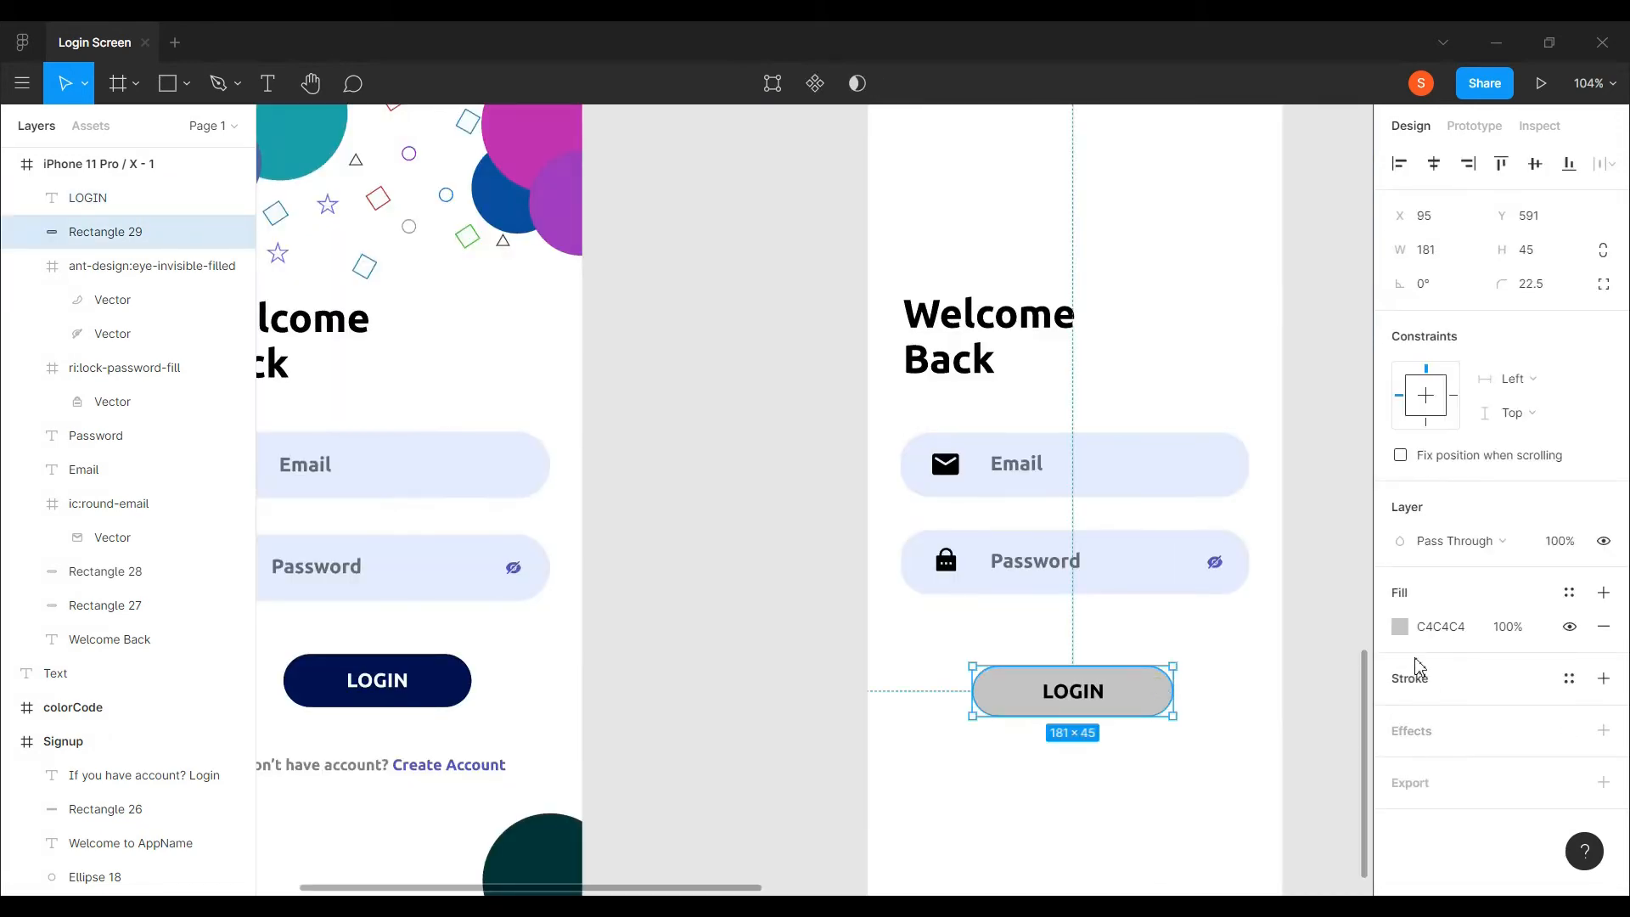
click(1400, 627)
click(1150, 660)
click(458, 663)
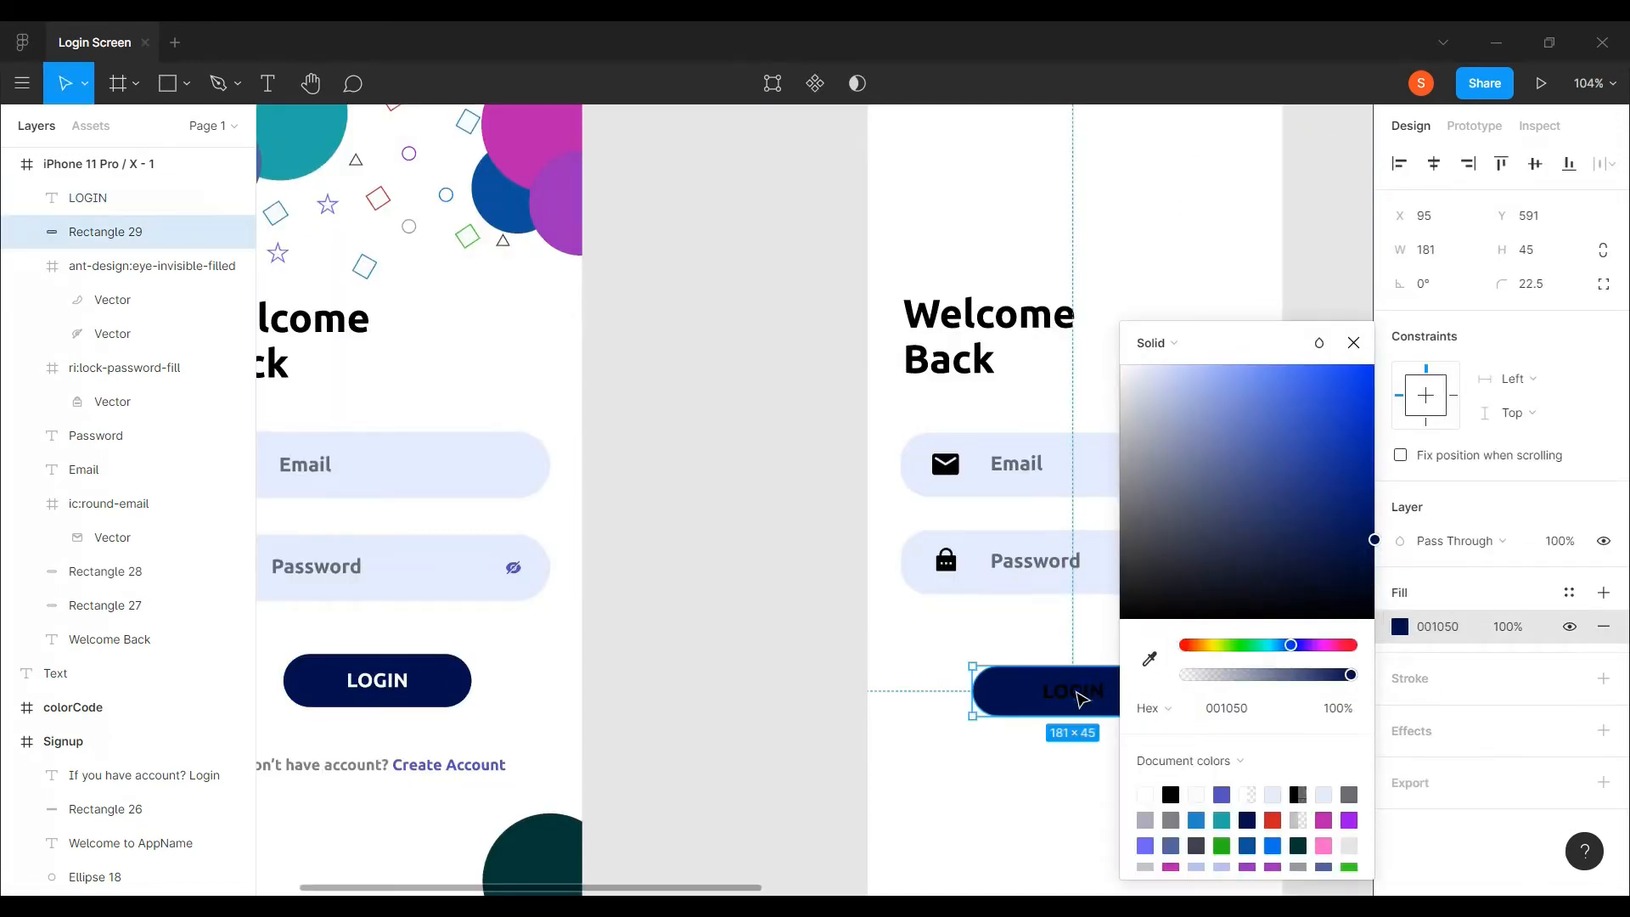
- Change the LOGIN label's text colour on the new button to white, FFFFFF
click(1076, 694)
click(1400, 854)
drag(1316, 584, 1009, 209)
click(988, 841)
- Resize the button rectangle to 170 × 48 to match the reference button
click(1163, 707)
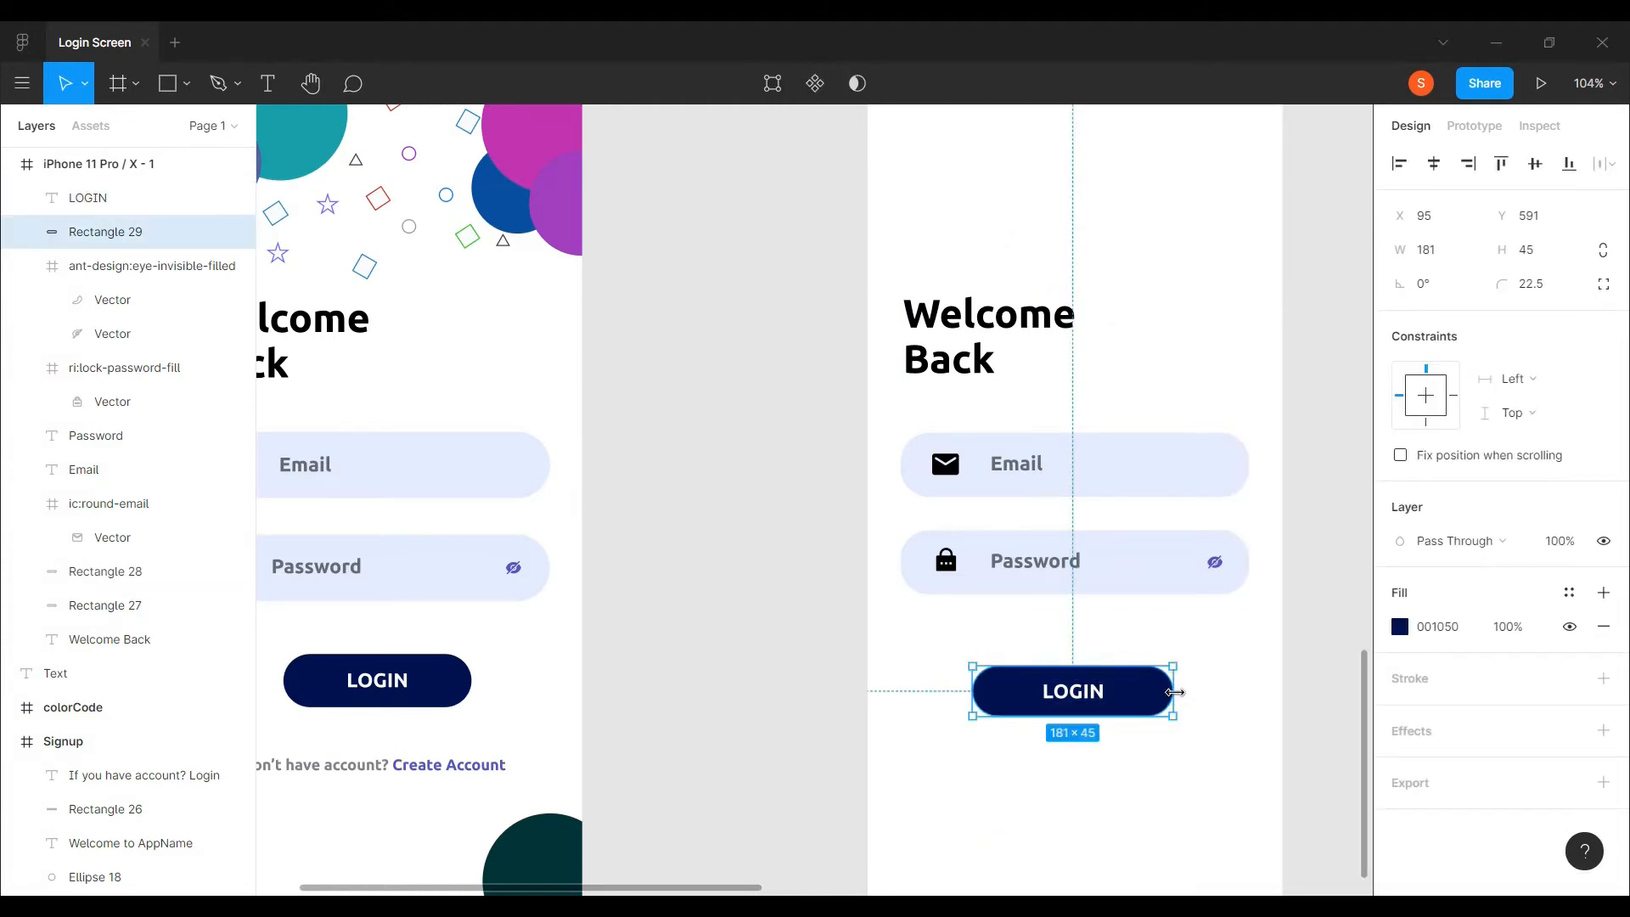
drag(1174, 693, 1164, 695)
drag(976, 695, 989, 694)
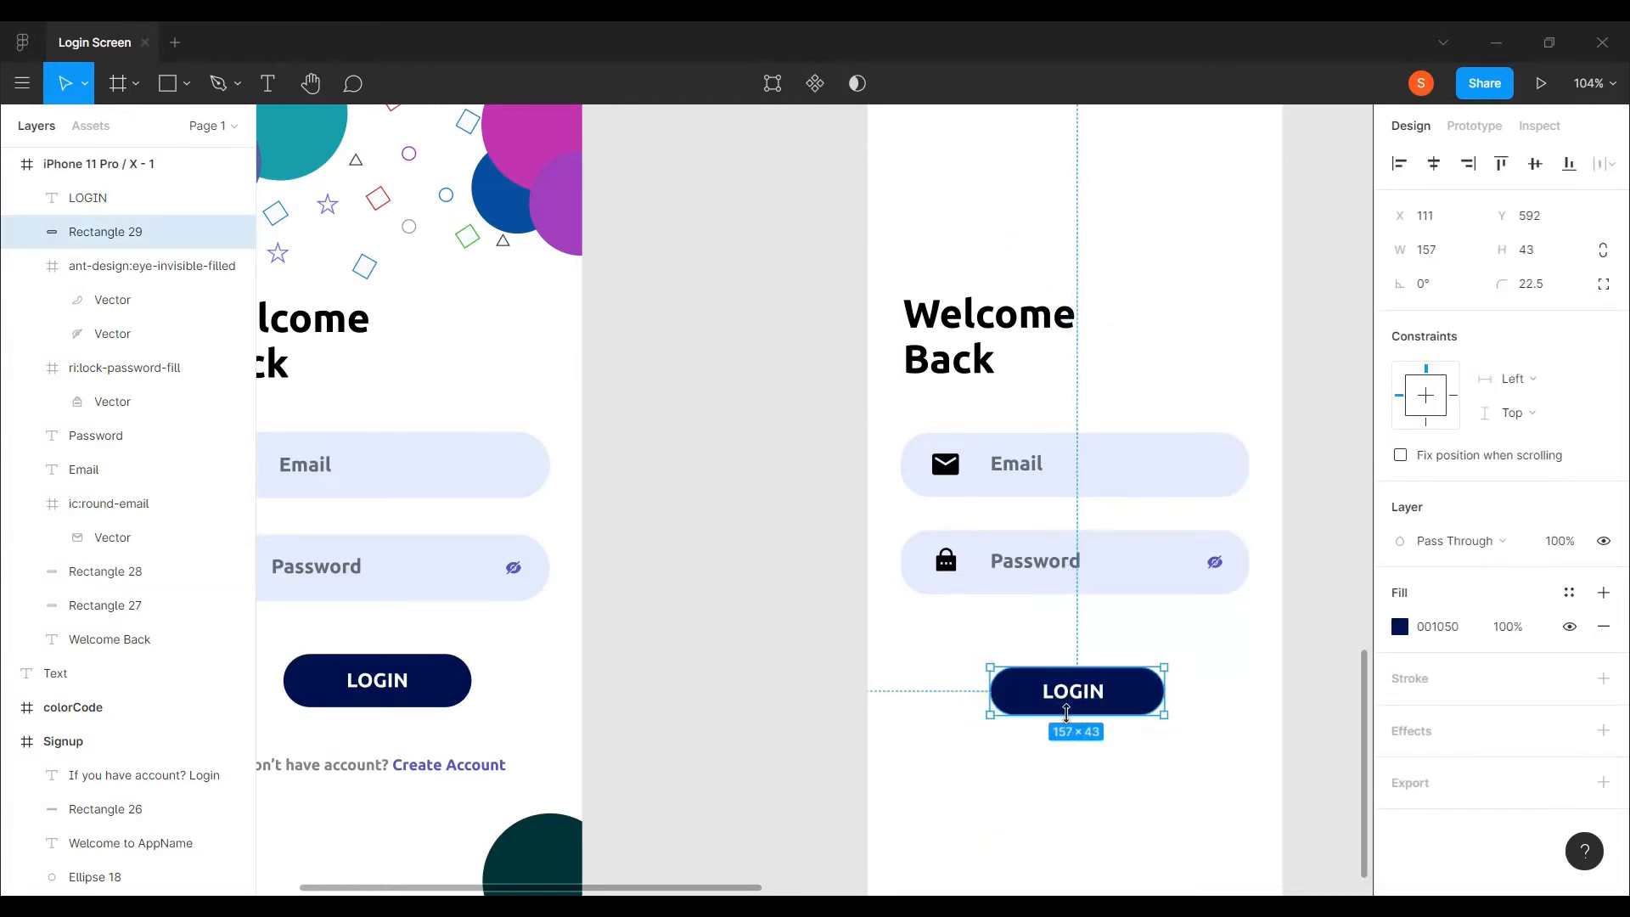
click(446, 695)
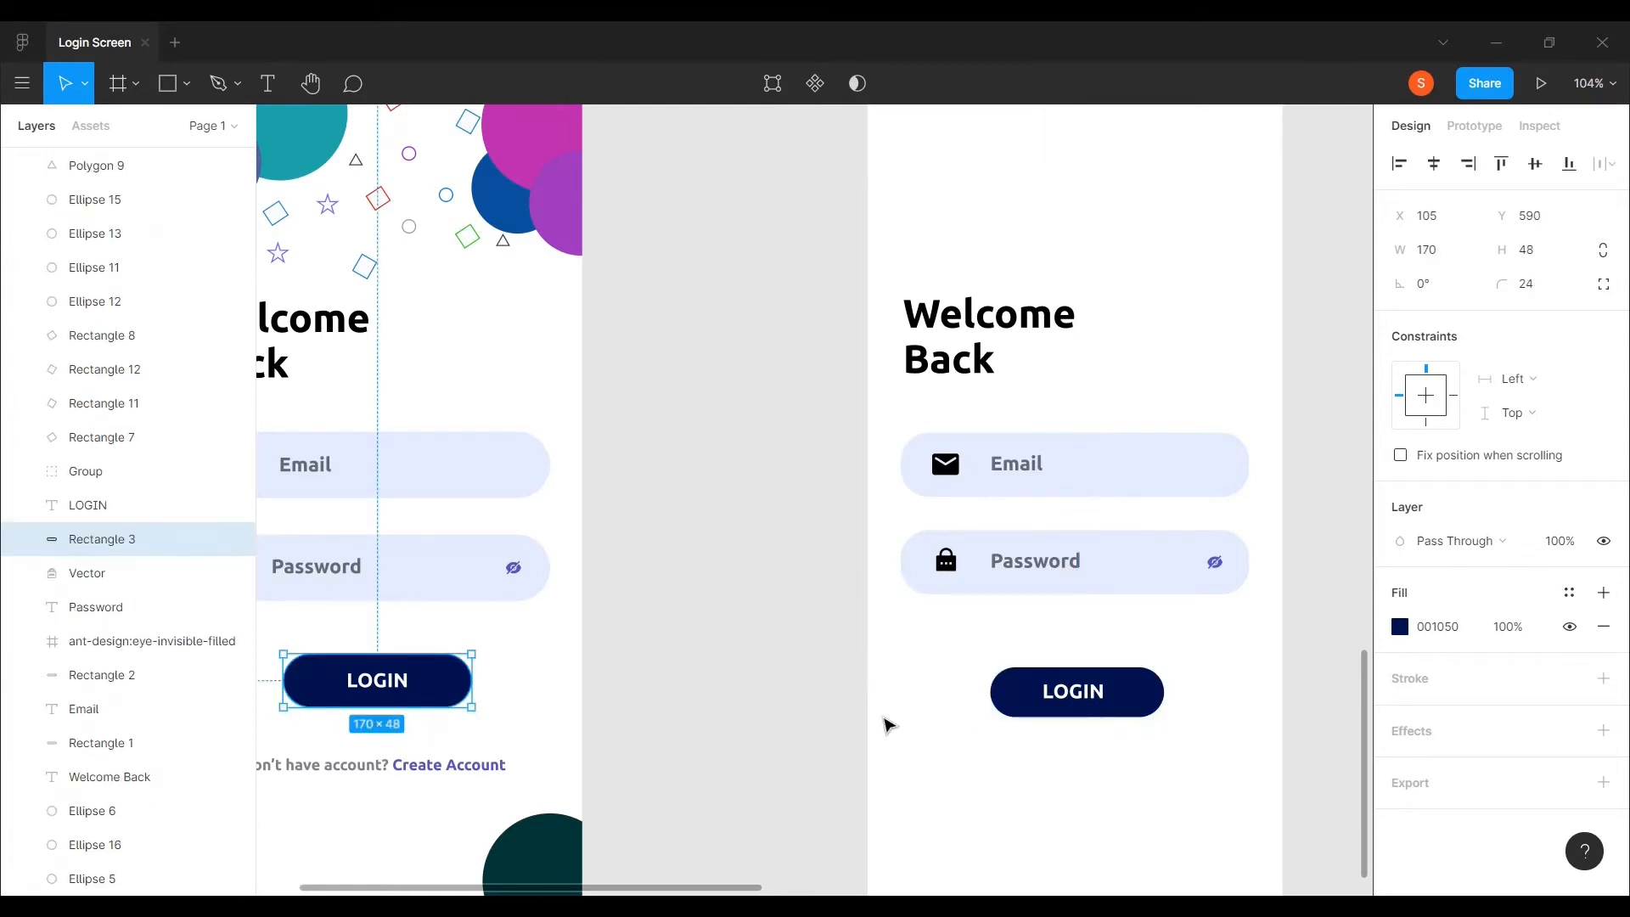
click(1080, 715)
drag(989, 703, 978, 697)
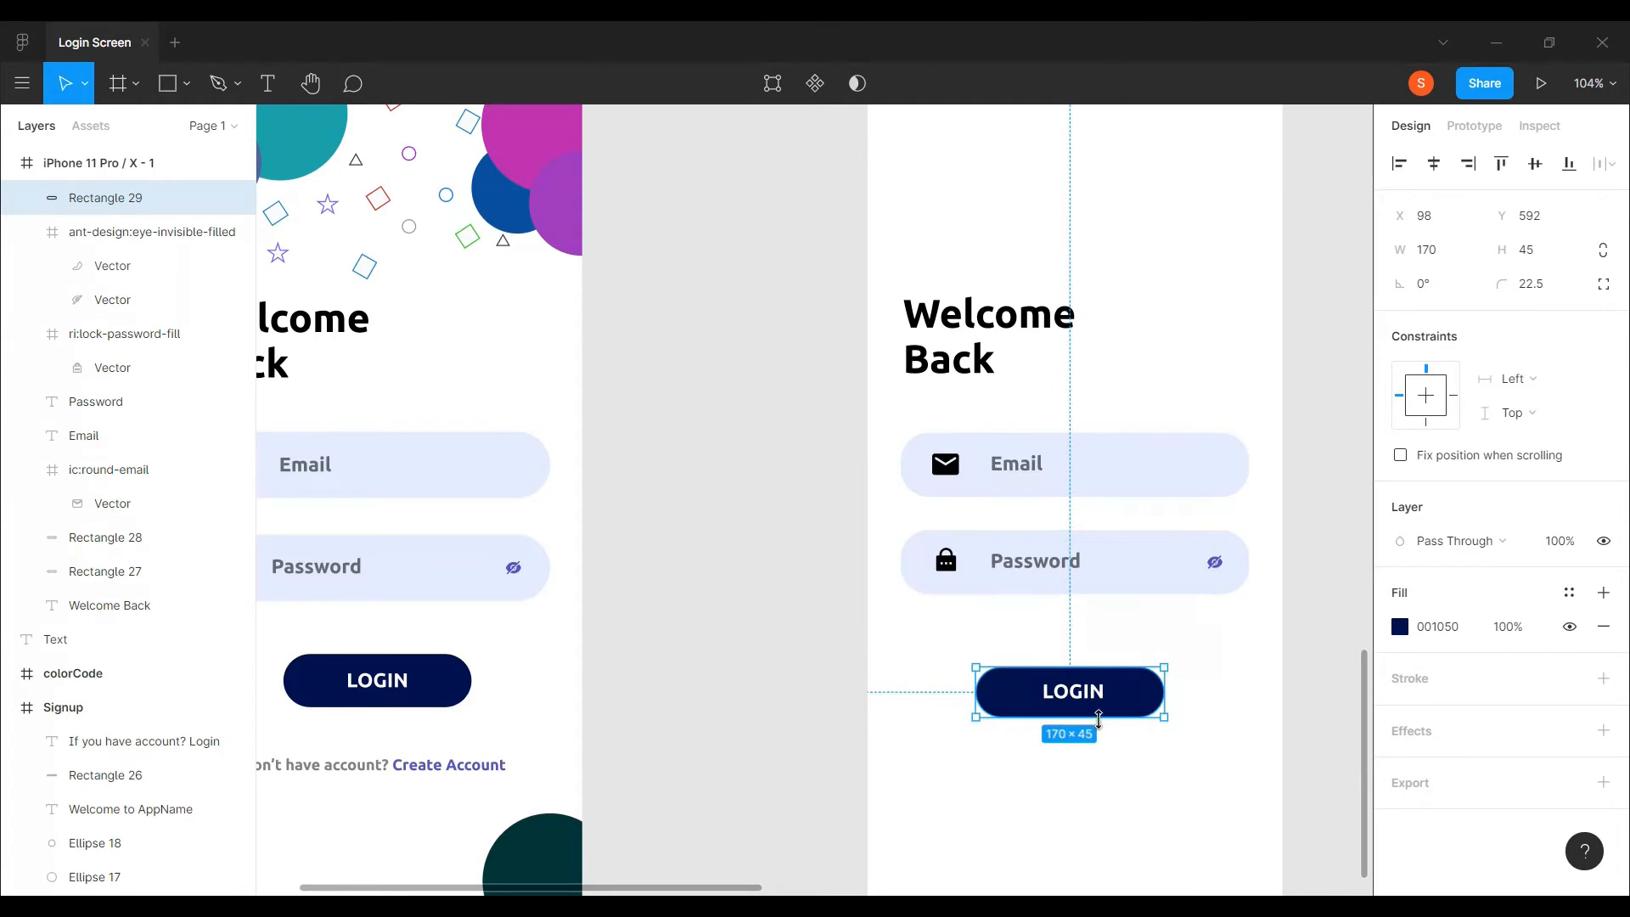
drag(1098, 719, 1101, 717)
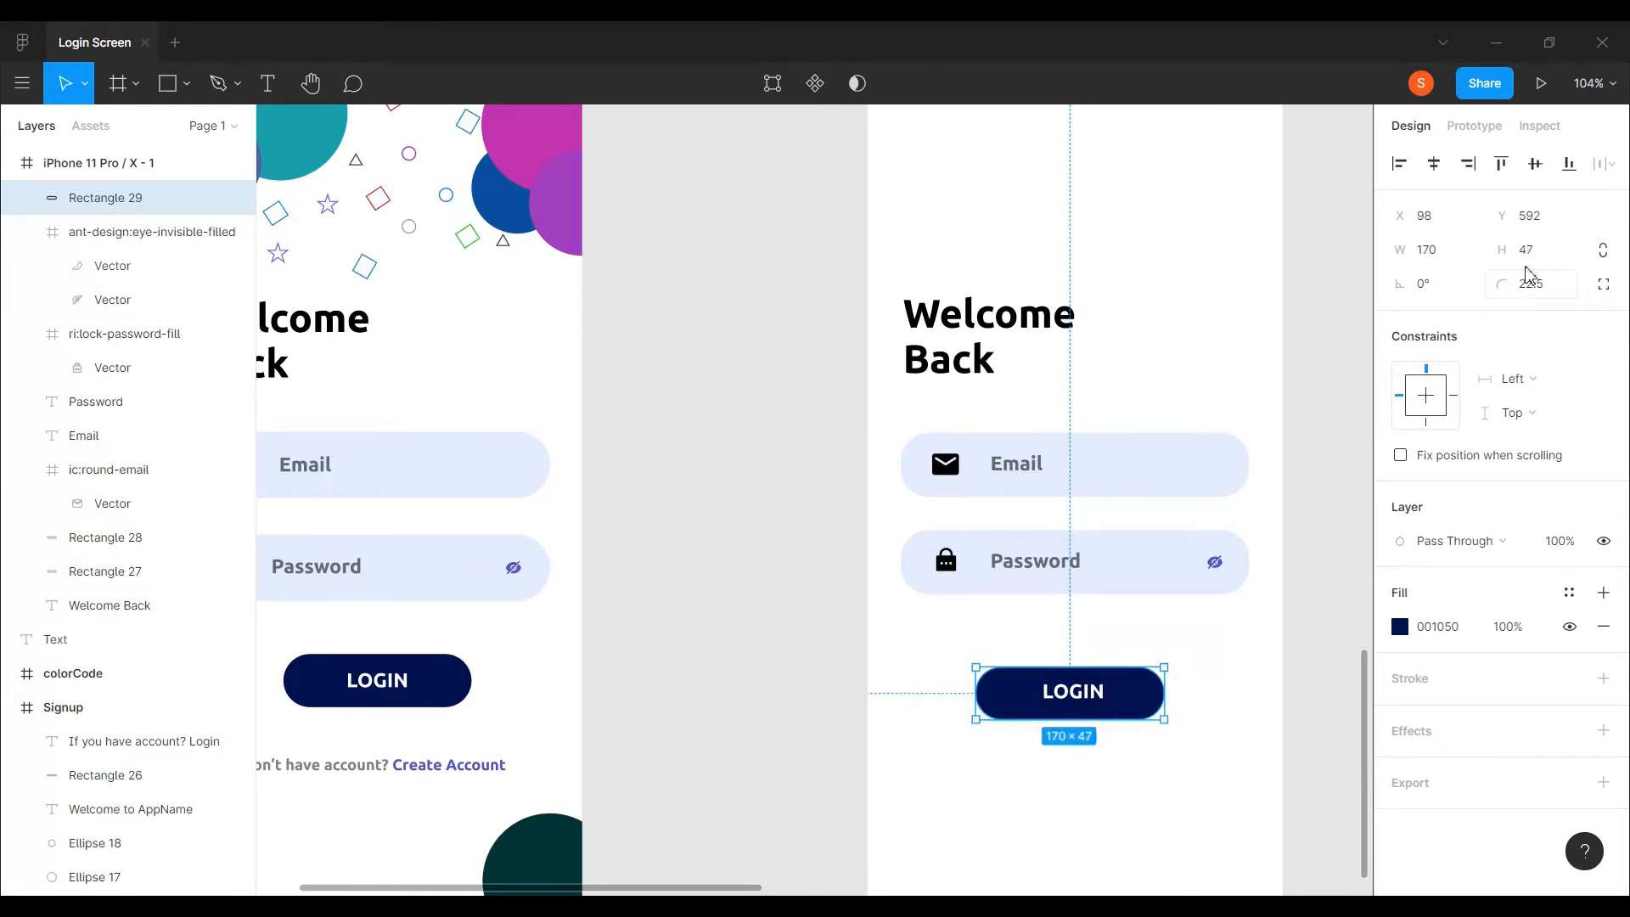
text(48)
key(Return)
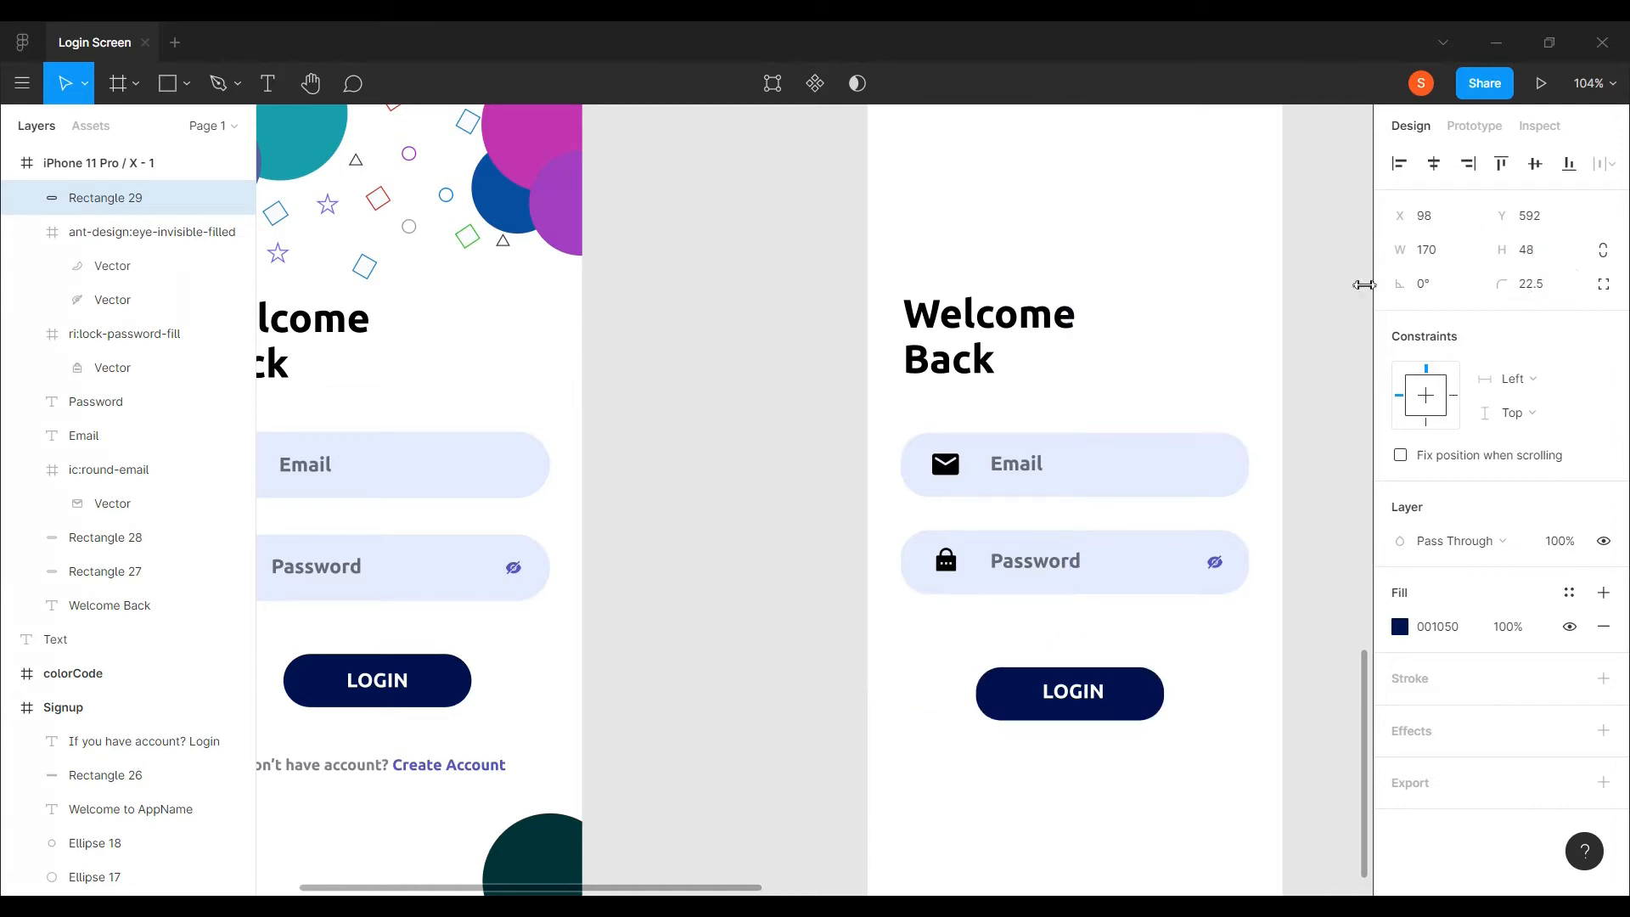
- Nudge the LOGIN label to sit centred on the resized button, and group the label with its rectangle
scroll(1100, 730, up, 5)
click(989, 552)
mouse_move(989, 553)
mouse_down()
mouse_move(993, 568)
mouse_move(957, 553)
mouse_move(979, 555)
mouse_up()
click(1037, 738)
scroll(1023, 731, down, 5)
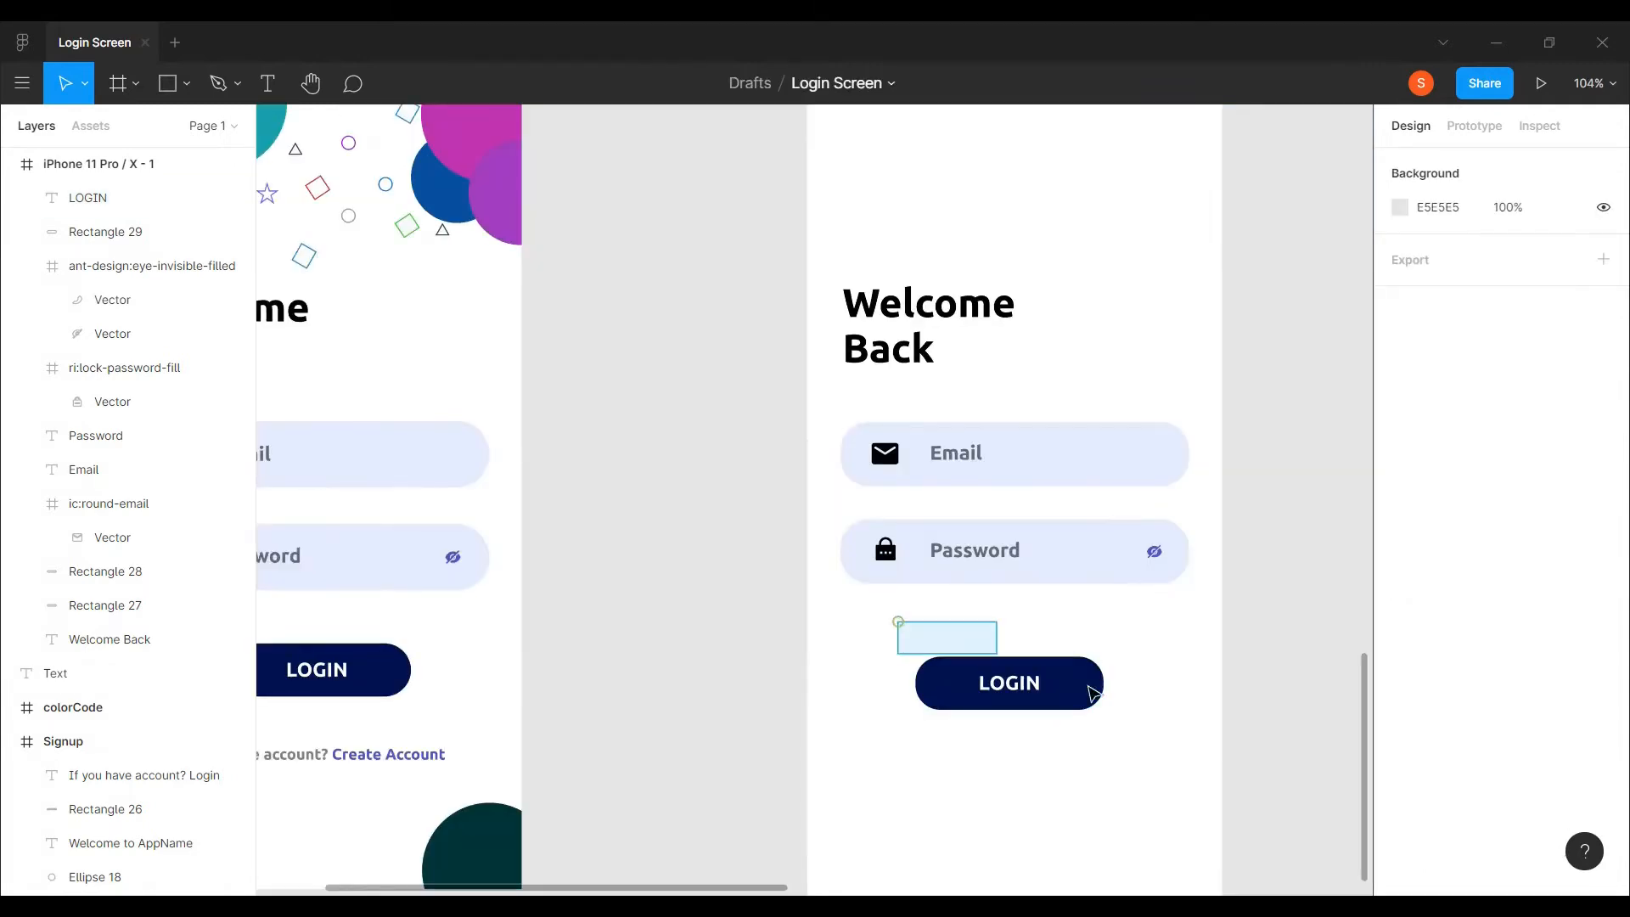
drag(1092, 695, 1096, 697)
key(ctrl+g)
scroll(917, 747, down, 5)
click(265, 85)
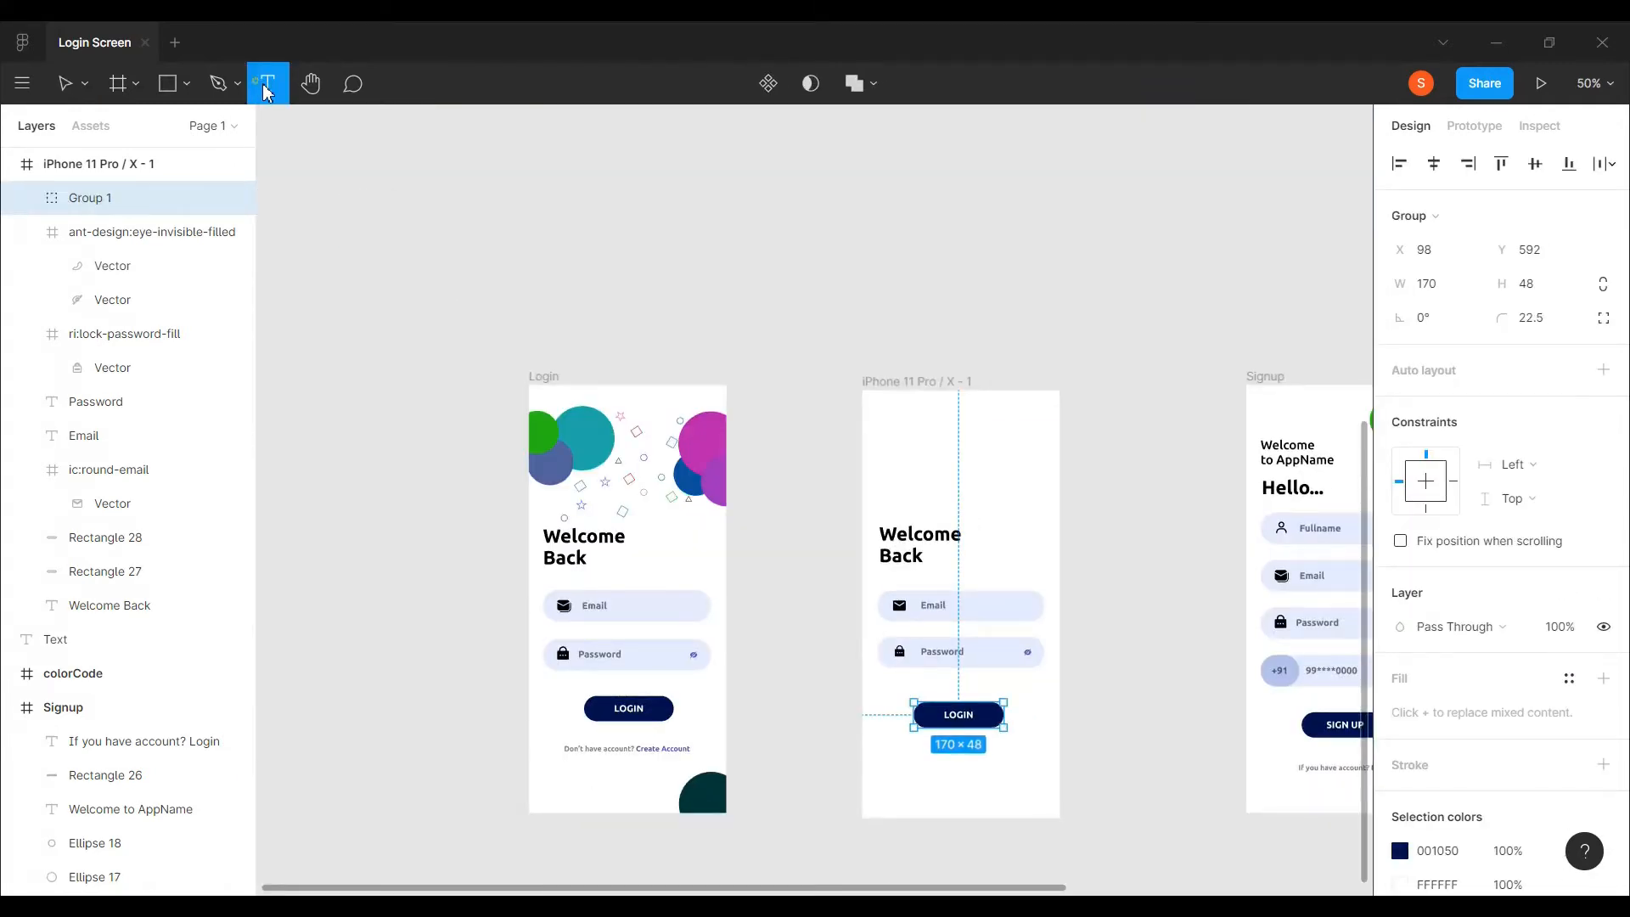
scroll(741, 320, up, 5)
click(741, 326)
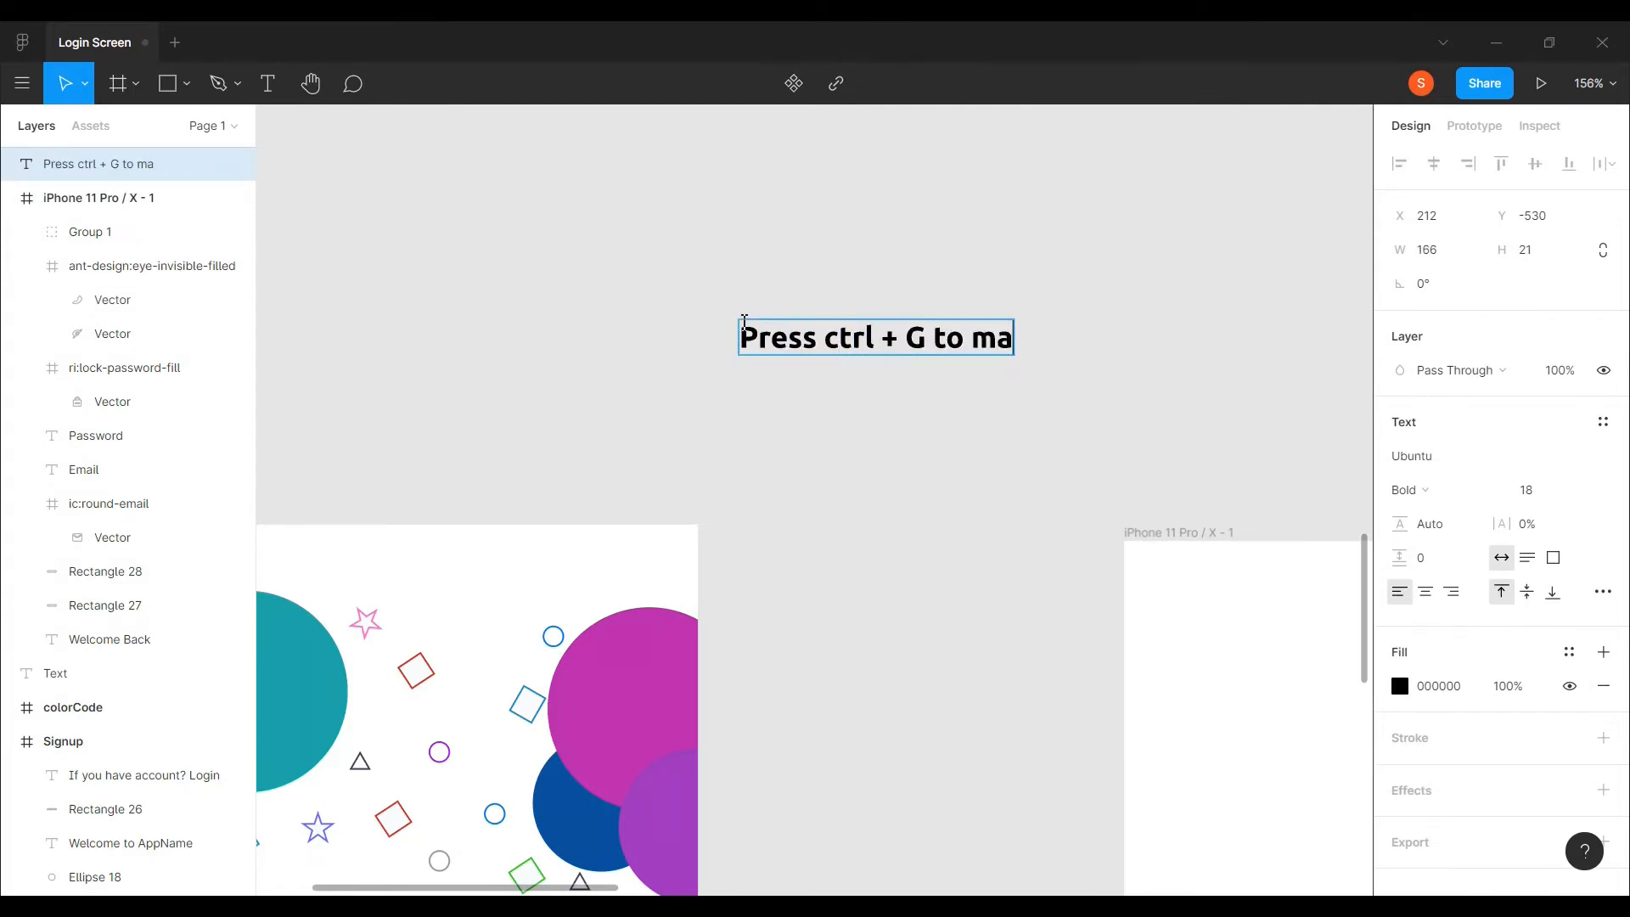
key(Escape)
drag(619, 219, 976, 437)
key(Delete)
scroll(945, 472, down, 4)
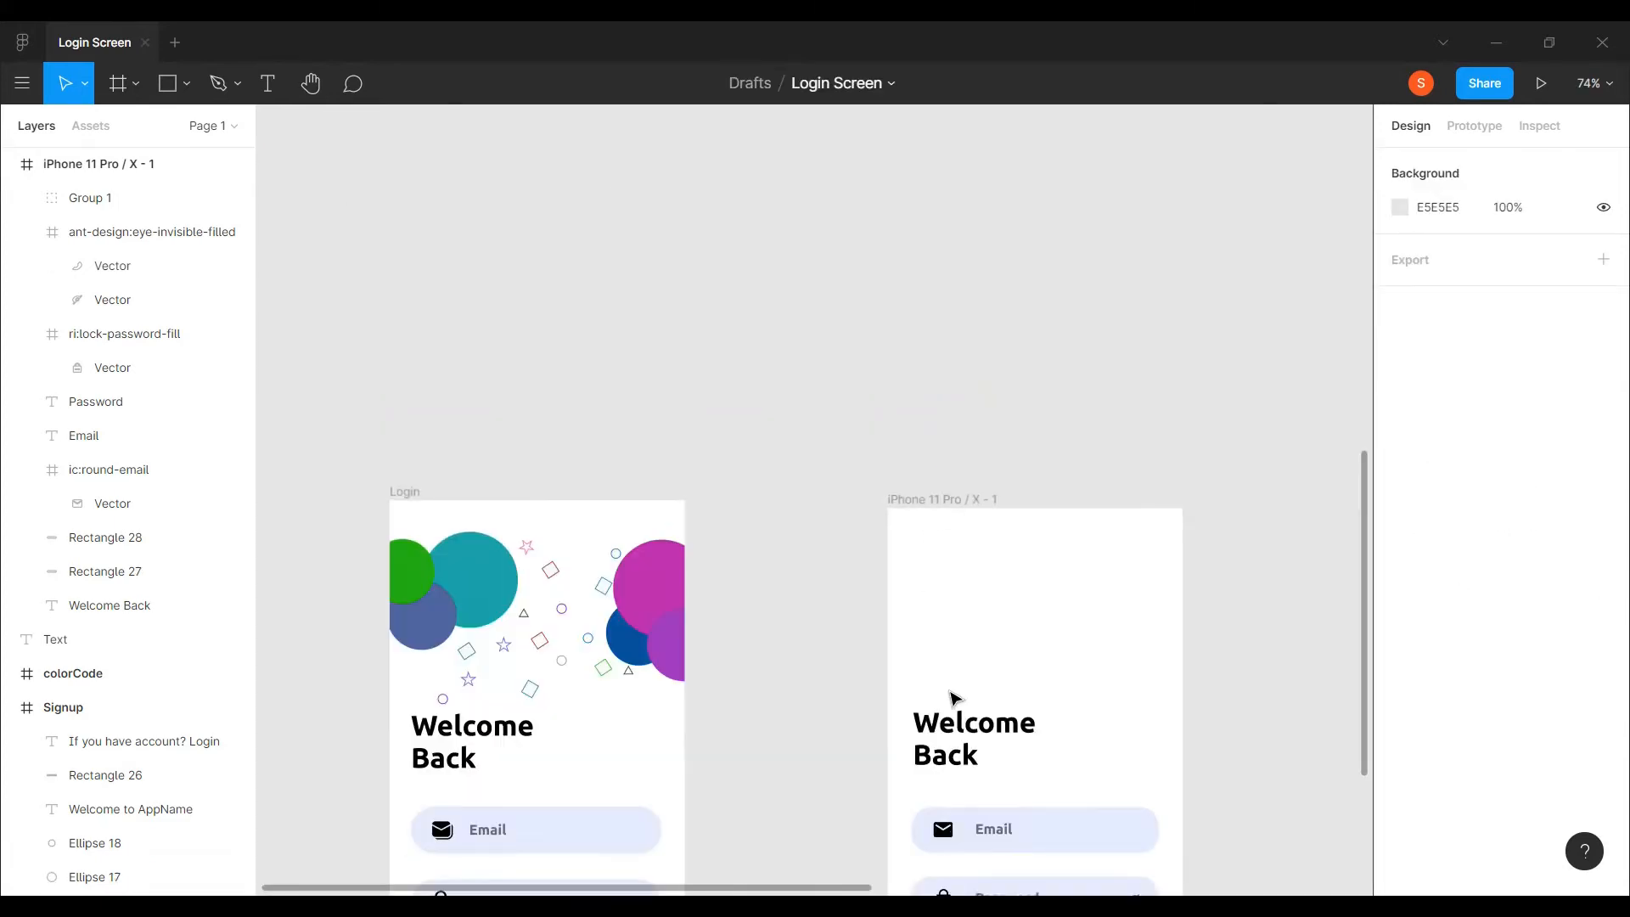
- Regroup the LOGIN label and button rectangle, and place the group at X 103, Y 583, centred below the Password field
scroll(949, 693, down, 4)
drag(917, 601, 1099, 655)
key(ctrl+g)
click(1109, 701)
scroll(1050, 692, up, 2)
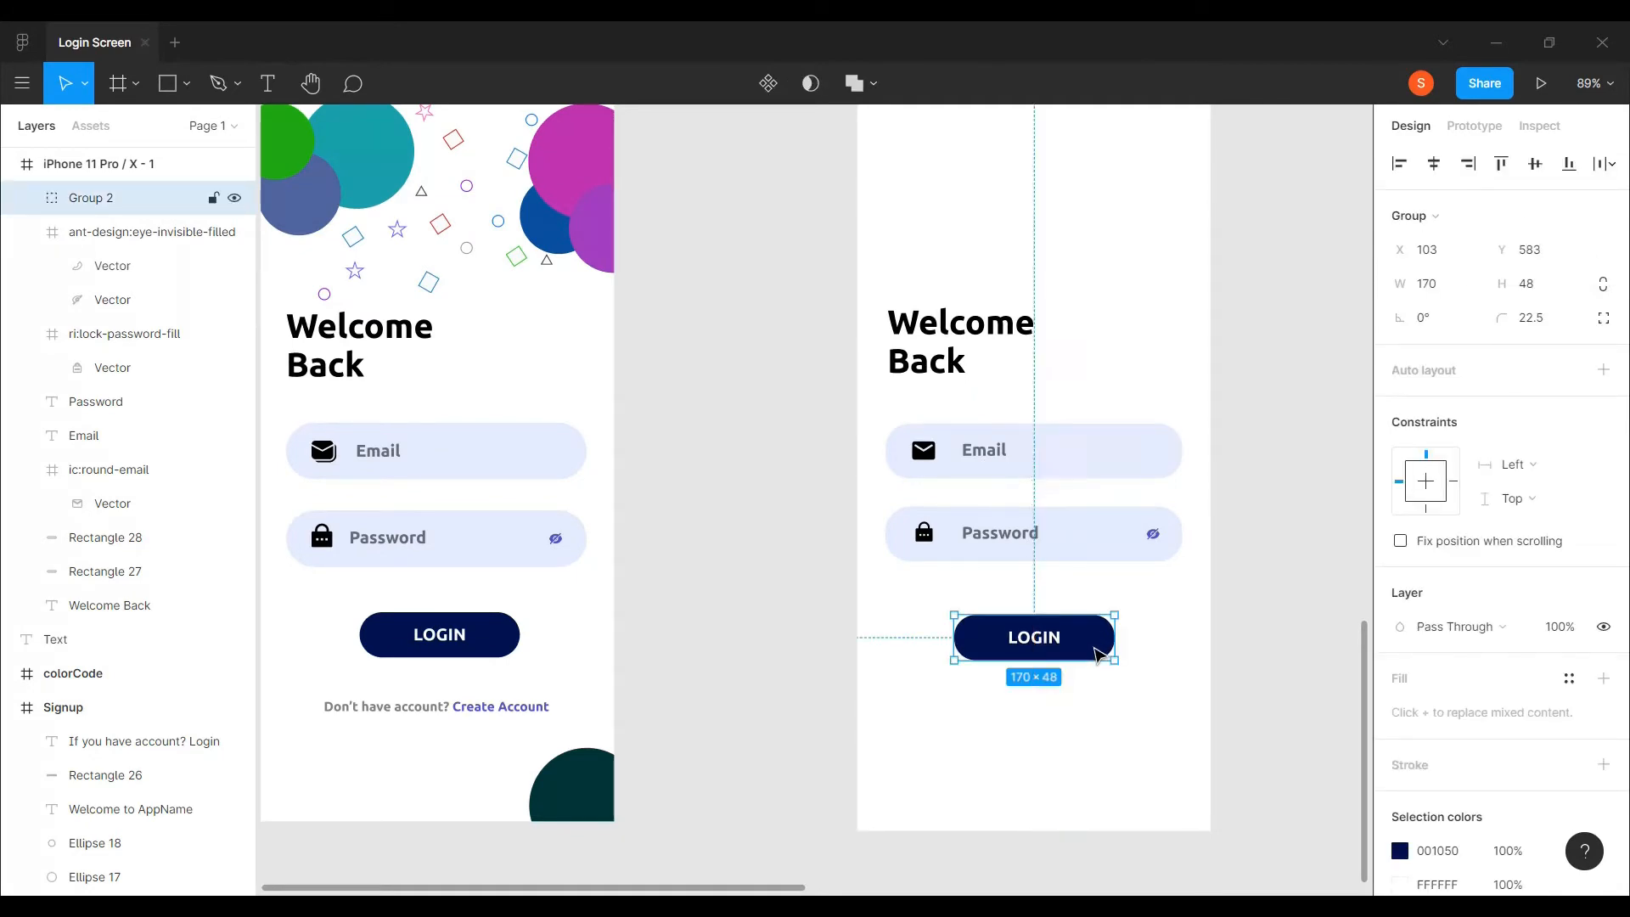
click(995, 791)
- Add the text "Don't have account? Create Account" below the LOGIN button in the new frame
scroll(872, 756, down, 2)
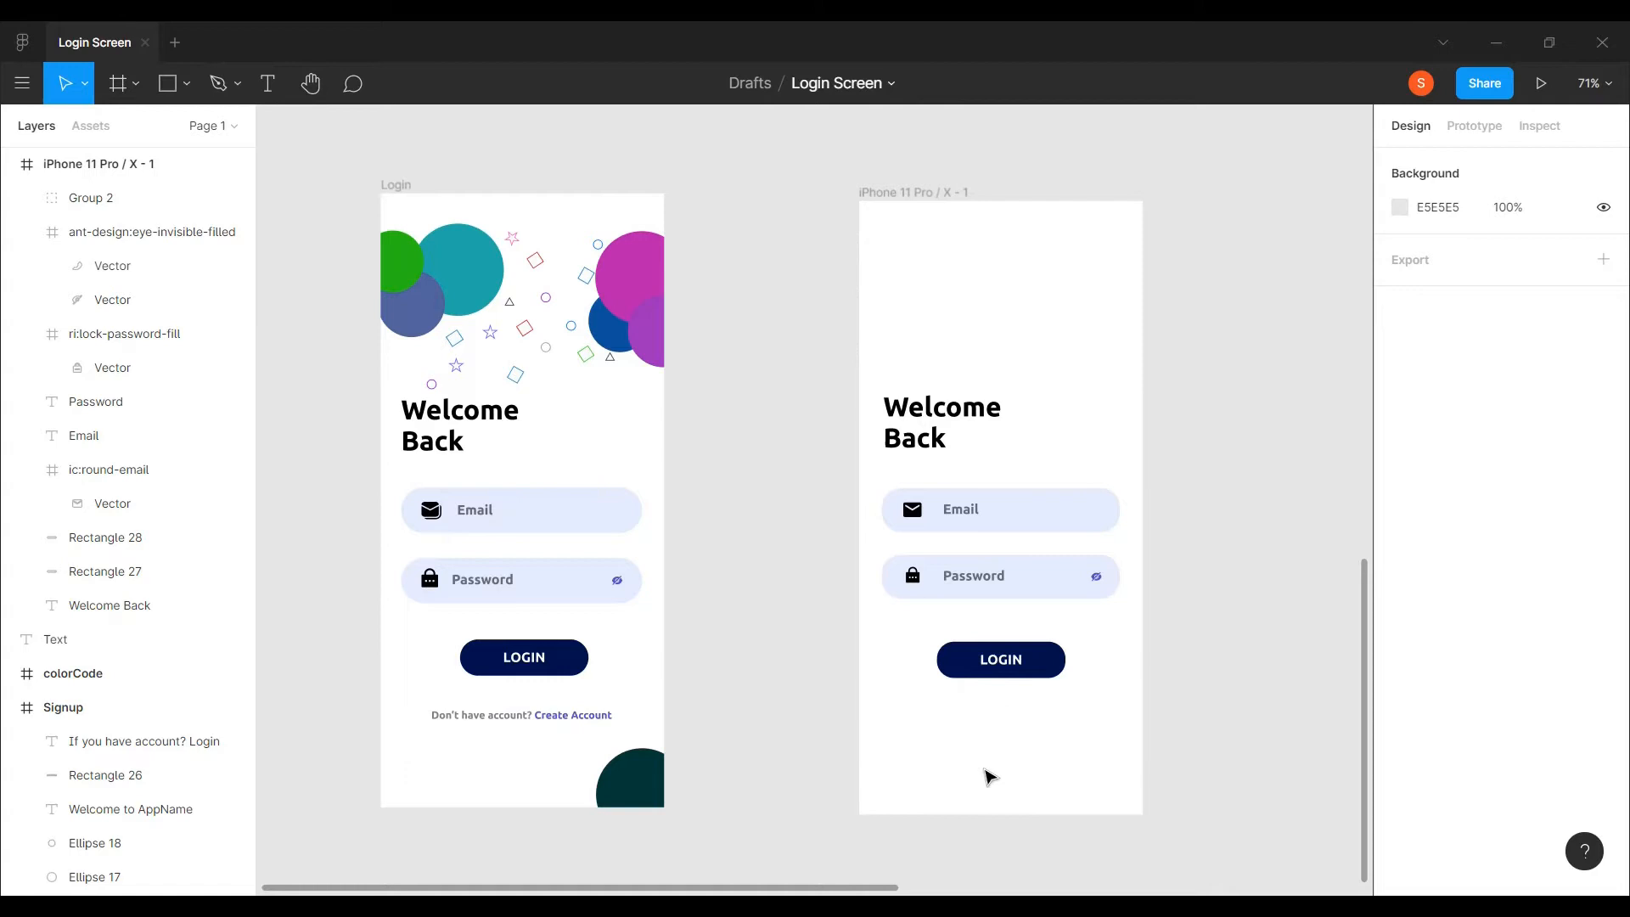
click(259, 92)
click(899, 732)
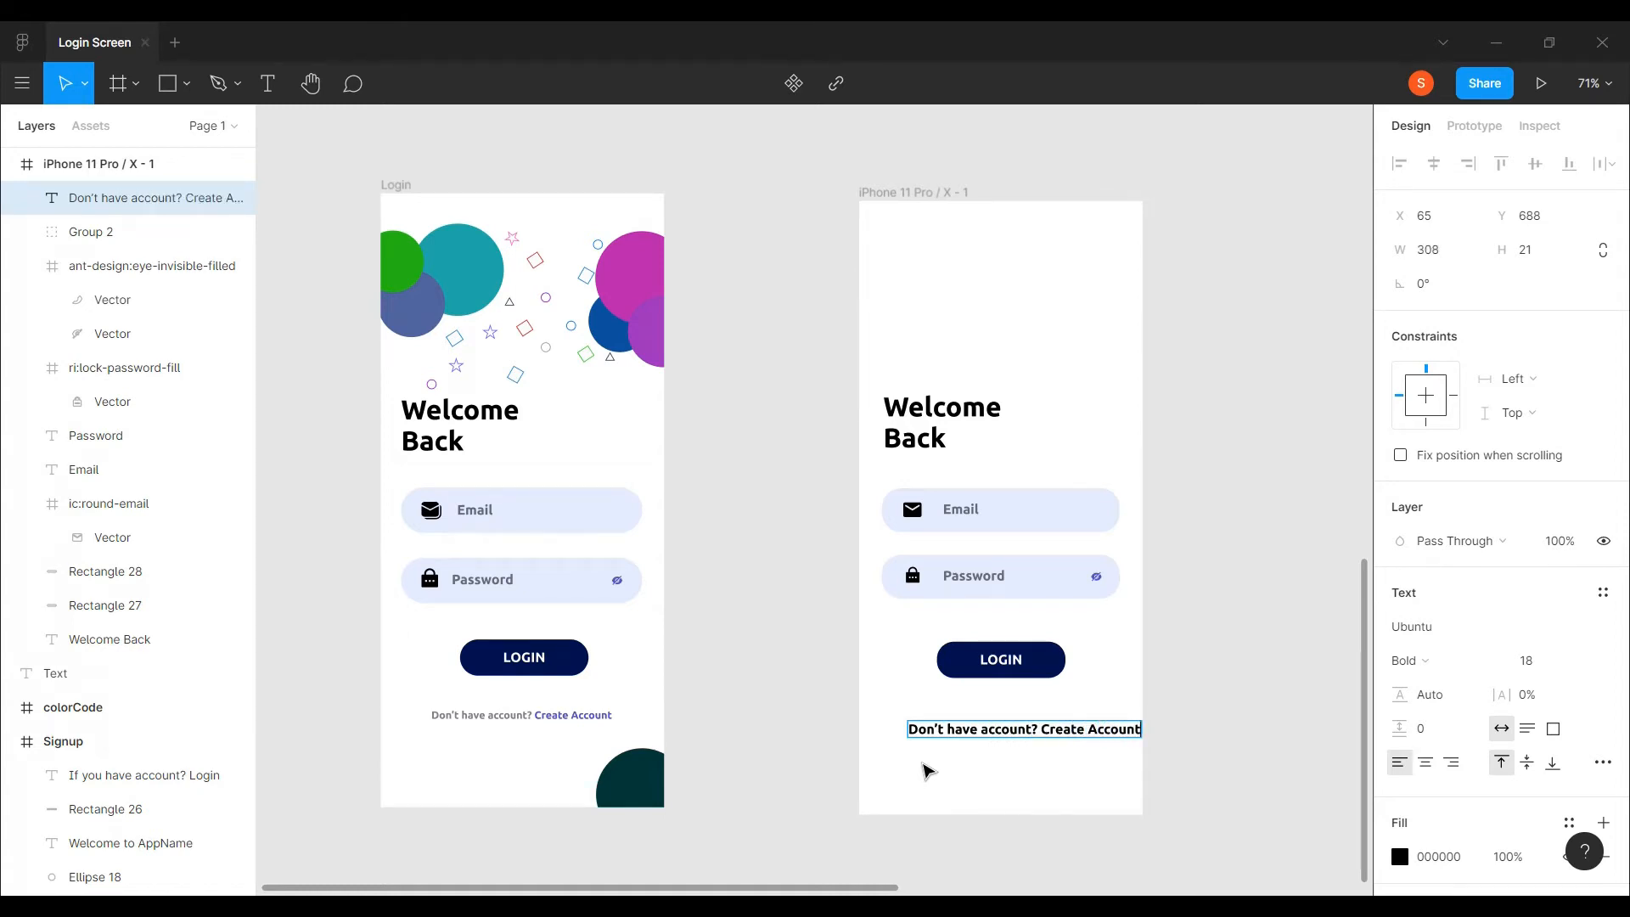
key(Escape)
- Check the reference account prompt's text and set the new prompt's font size to 14
click(491, 715)
click(968, 734)
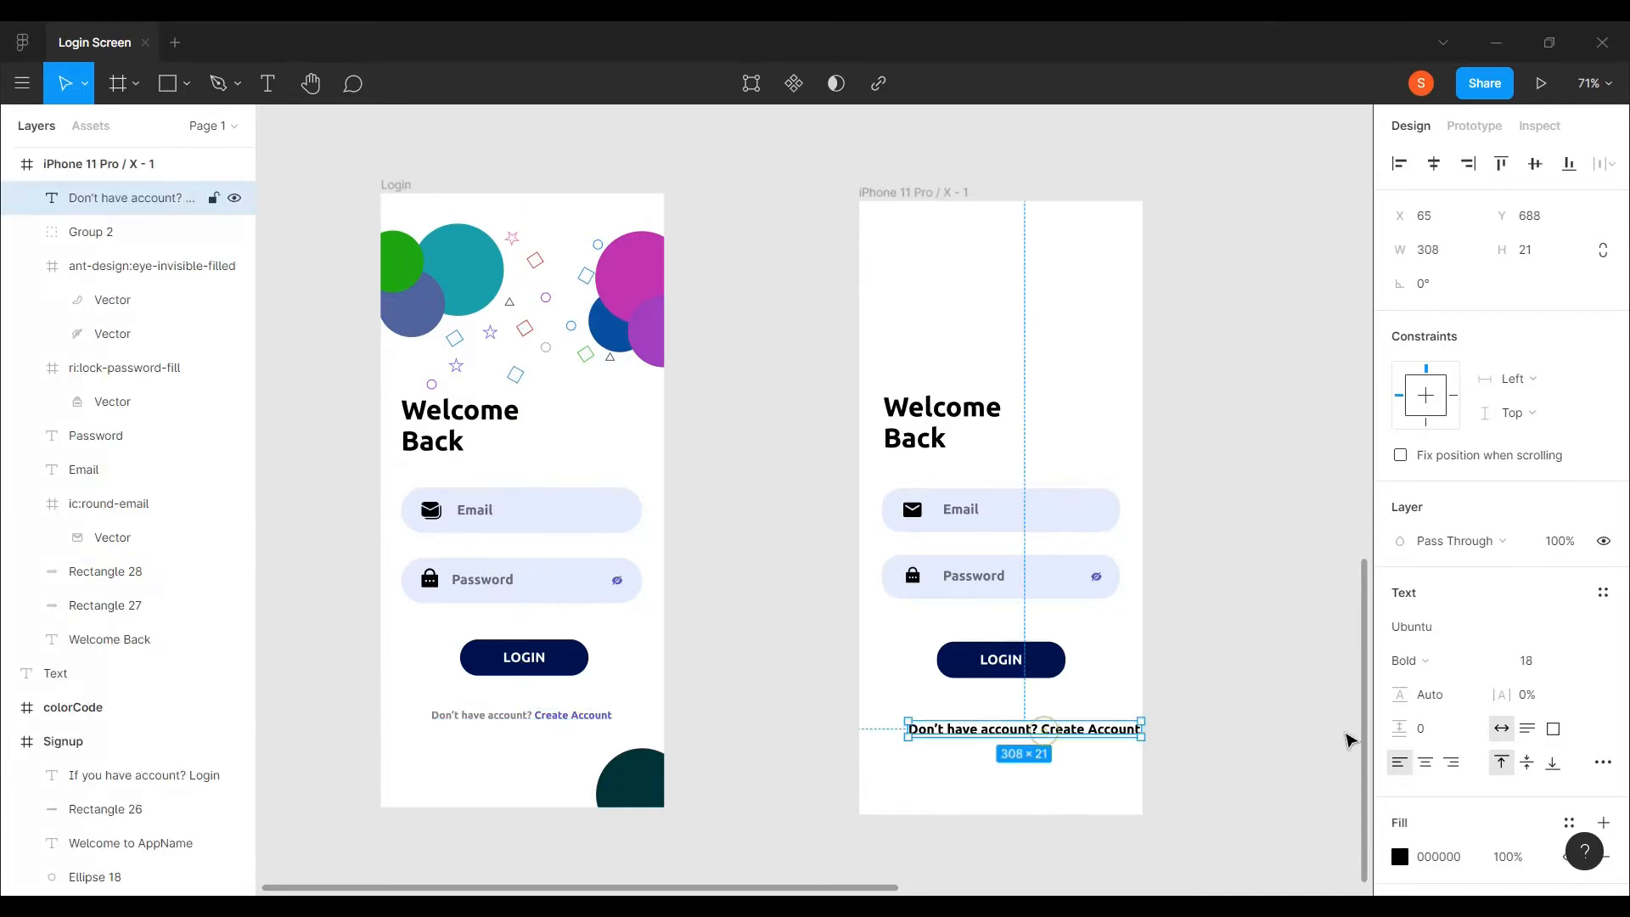
click(1575, 660)
click(1550, 634)
click(1217, 807)
- Move the account prompt text to X 69, Y 676, centred under the LOGIN button
scroll(993, 764, up, 2)
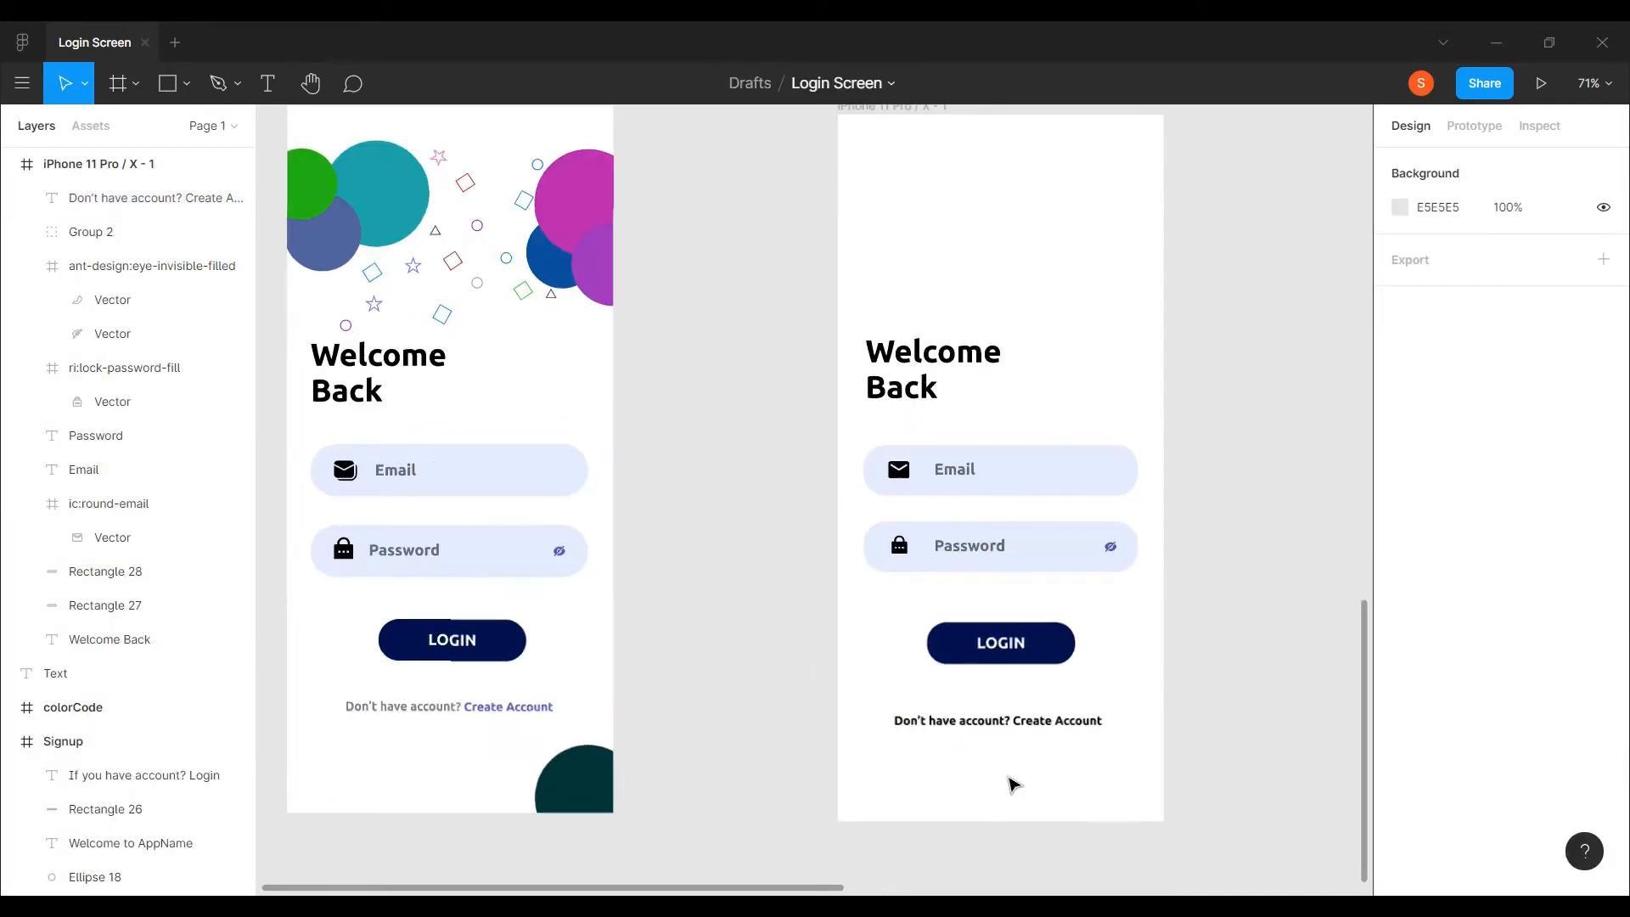
click(970, 711)
drag(970, 712, 769, 691)
click(998, 791)
- Colour only the words "Don't have account?" grey 7F7F8B, sampled from the reference prompt
scroll(1020, 736, up, 3)
scroll(1019, 730, up, 1)
double_click(1004, 685)
click(1008, 685)
scroll(766, 690, down, 5)
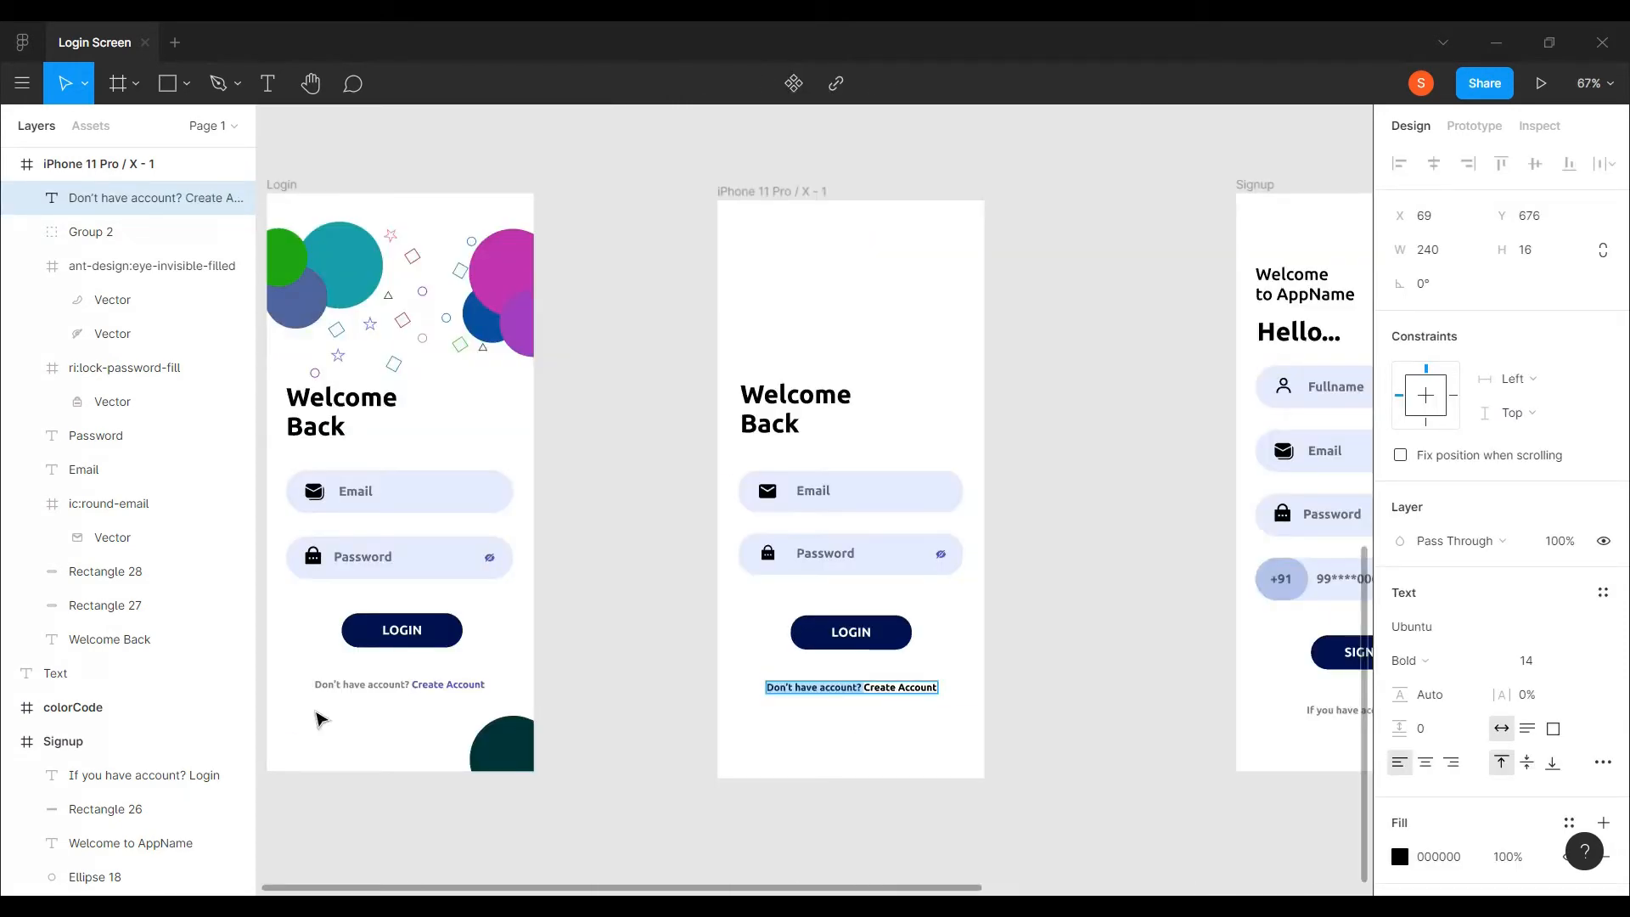
scroll(318, 719, up, 5)
click(1399, 856)
click(1149, 659)
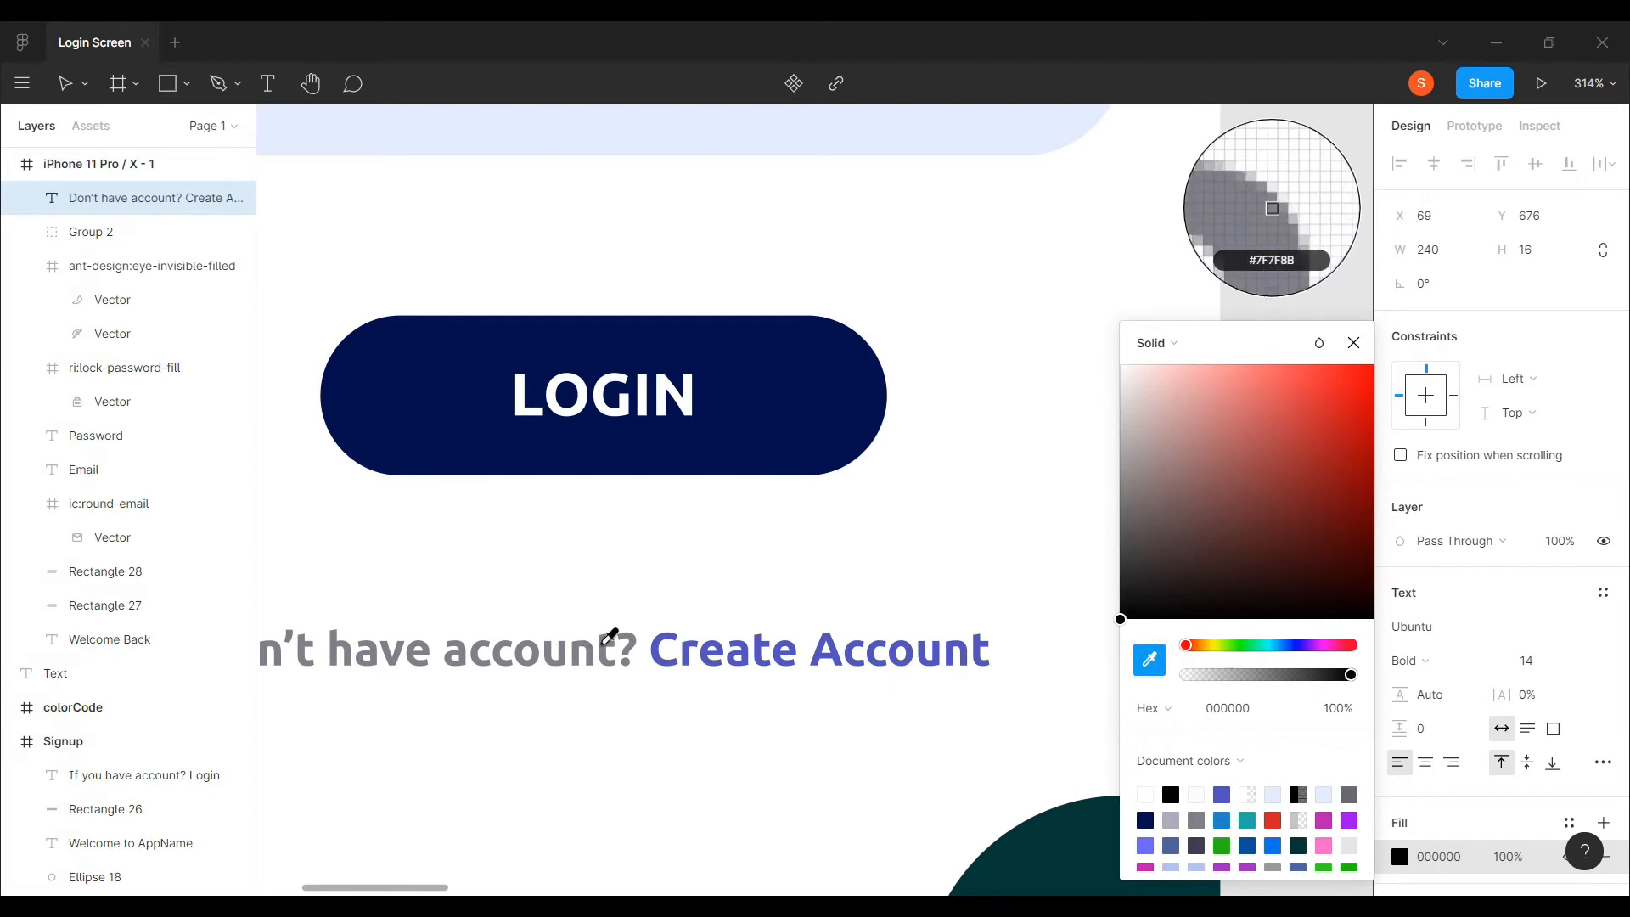
click(604, 644)
scroll(603, 650, down, 5)
click(1056, 711)
- Colour only the words "Create Account" in the prompt blue-violet 5251C1, sampled from the reference text
scroll(1056, 663, up, 6)
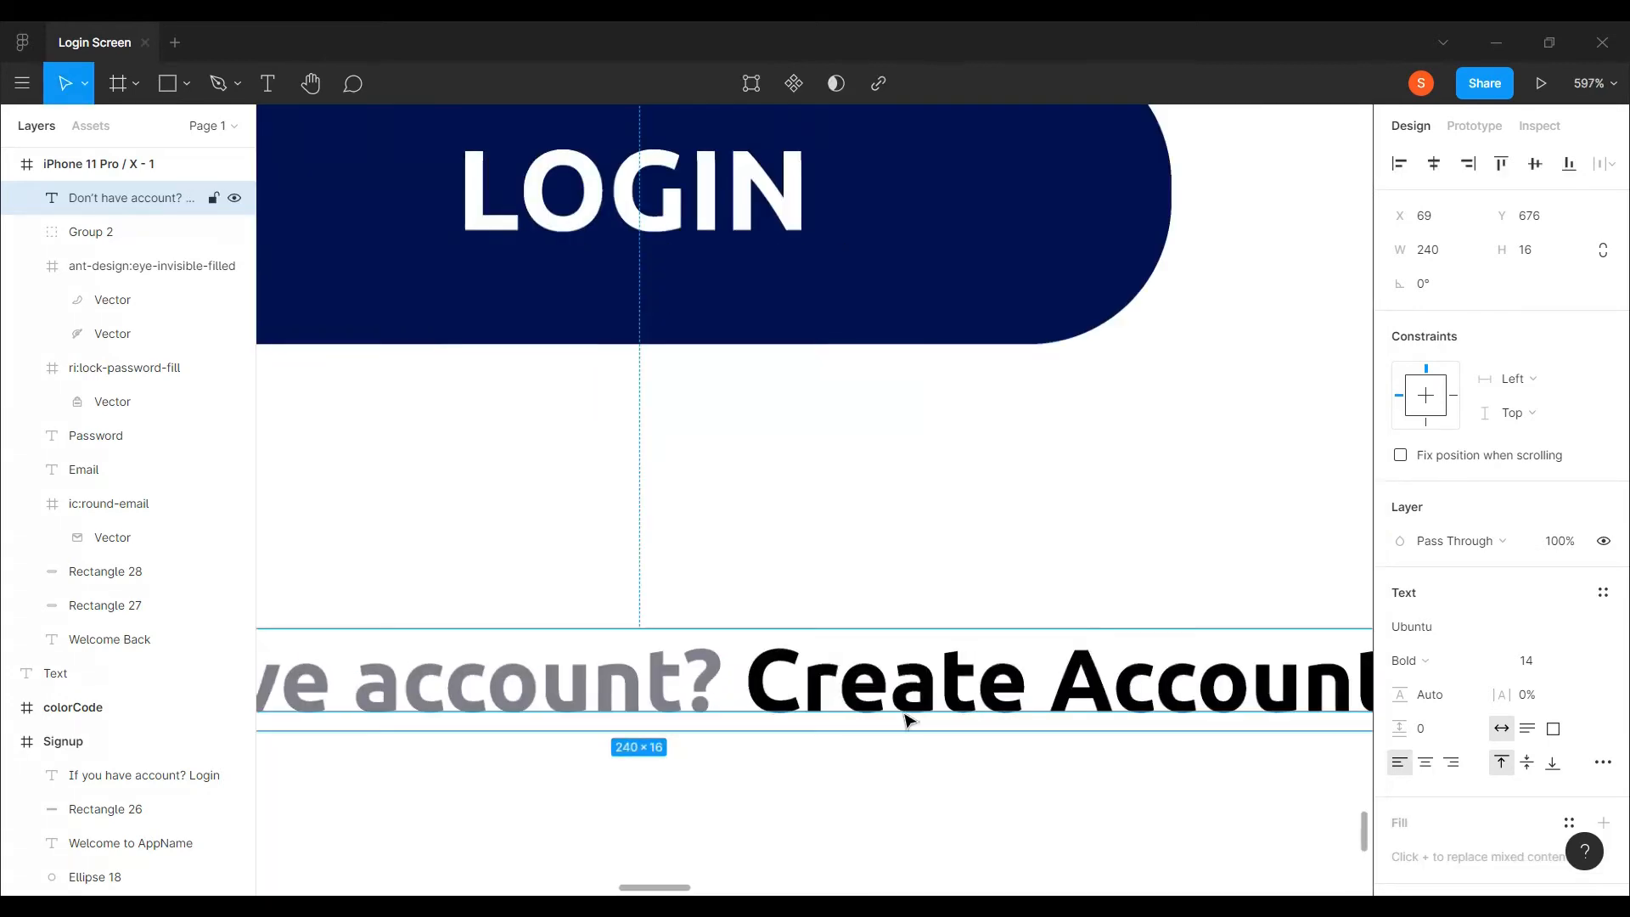
double_click(749, 683)
double_click(750, 681)
scroll(751, 680, down, 3)
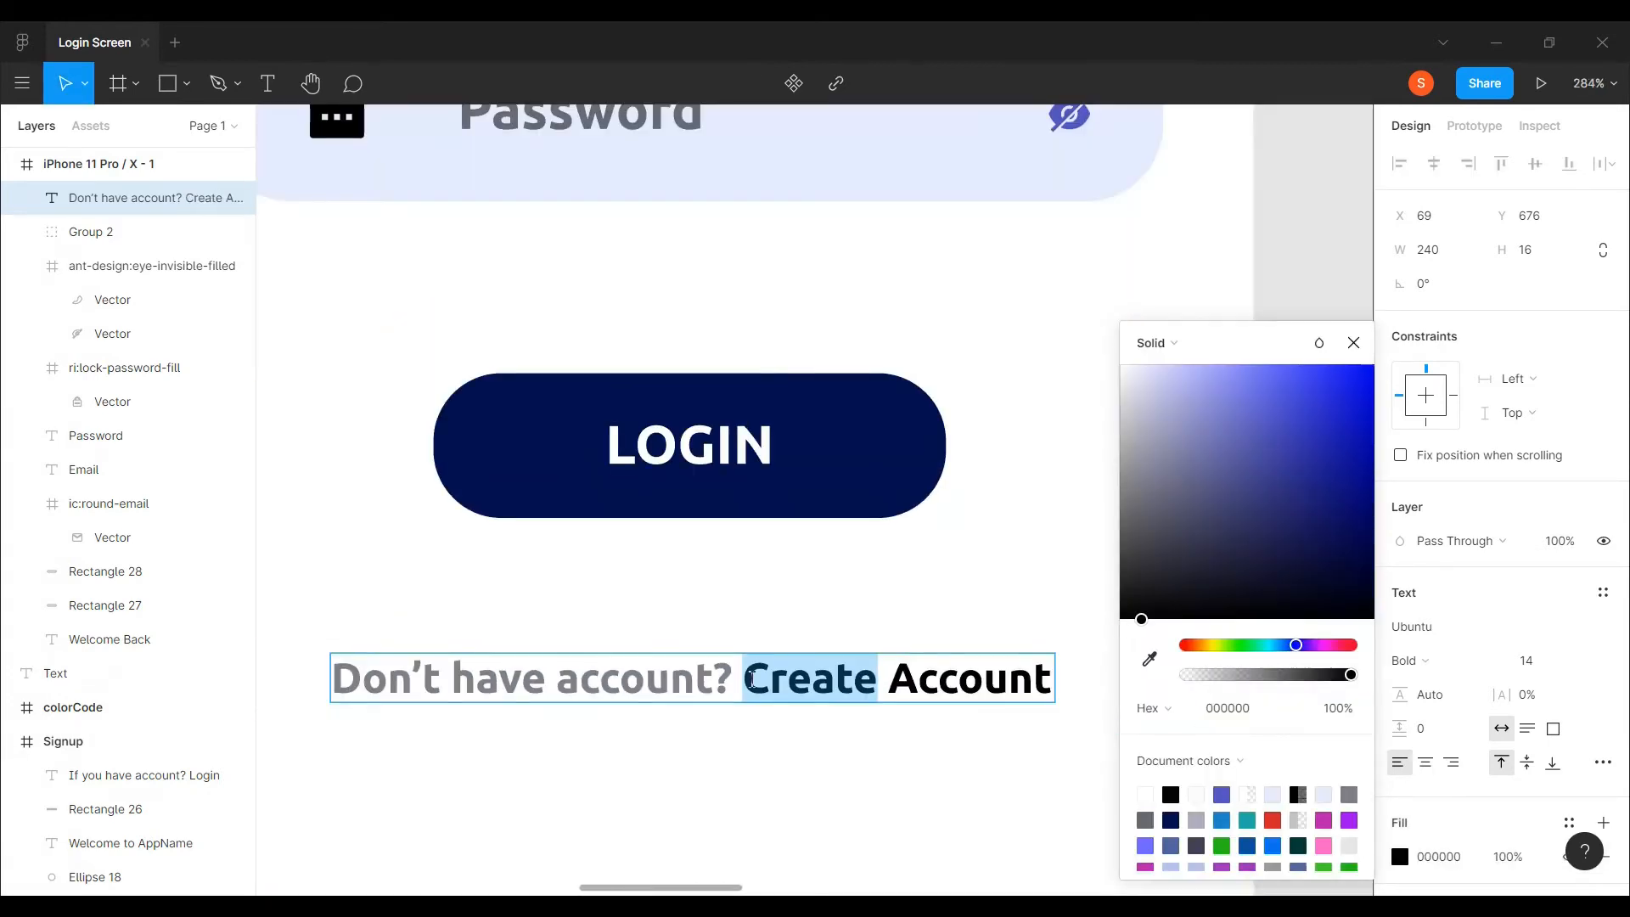
key(shift+Right)
key(shift+Right)
key(shift+Right)
key(shift+Right)
key(shift+Right)
scroll(938, 709, down, 5)
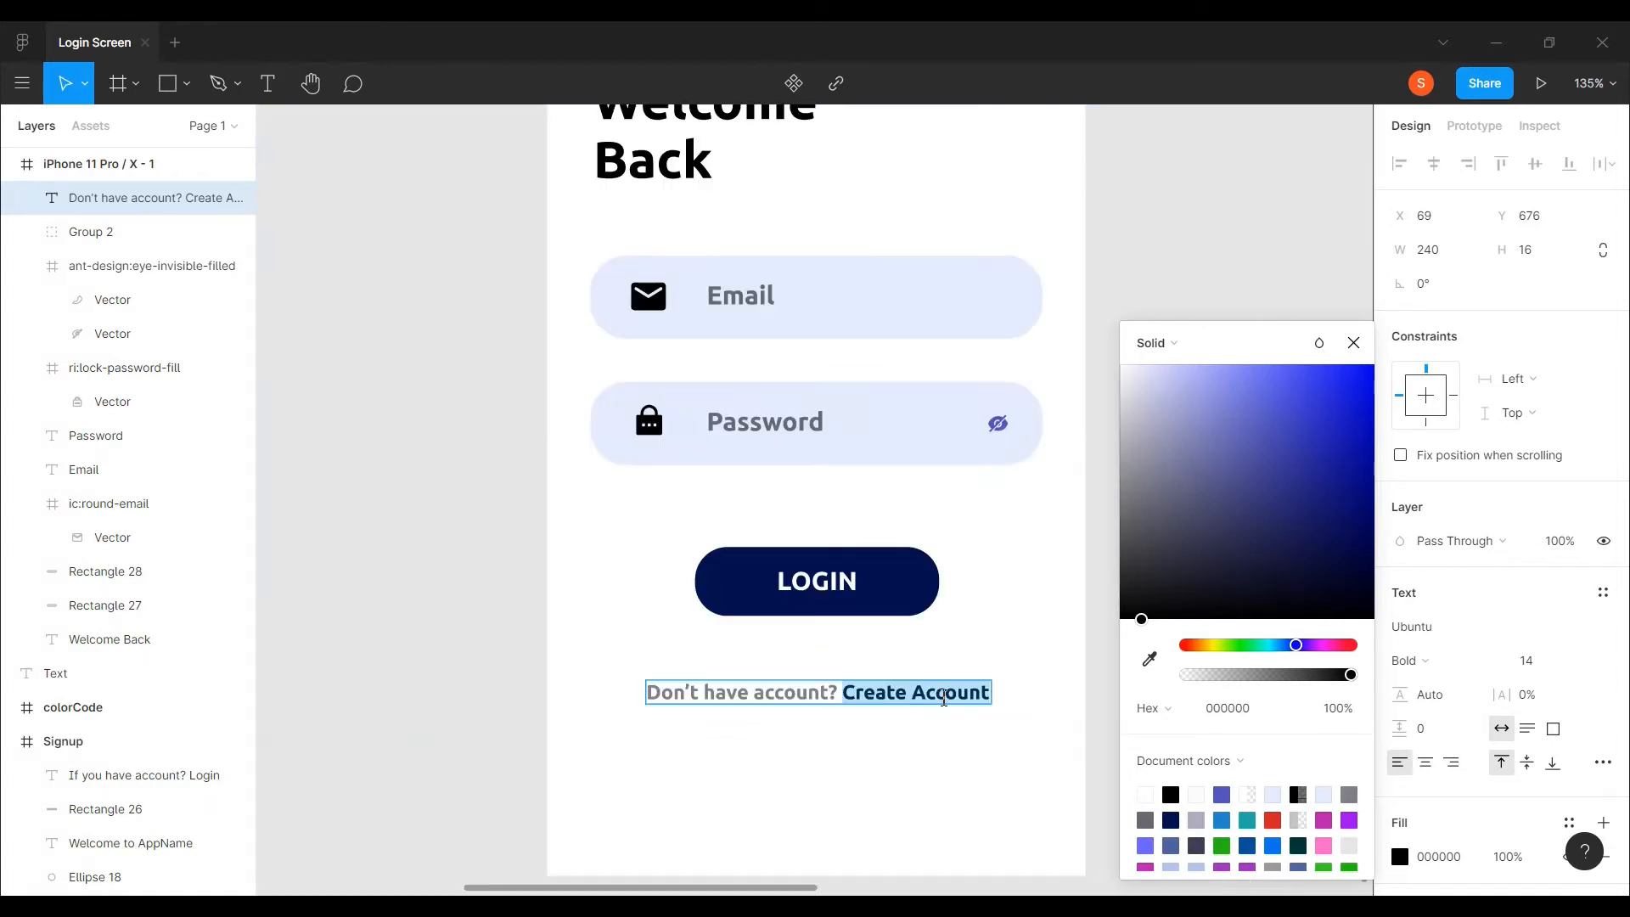
key(i)
scroll(512, 687, up, 5)
scroll(505, 695, up, 3)
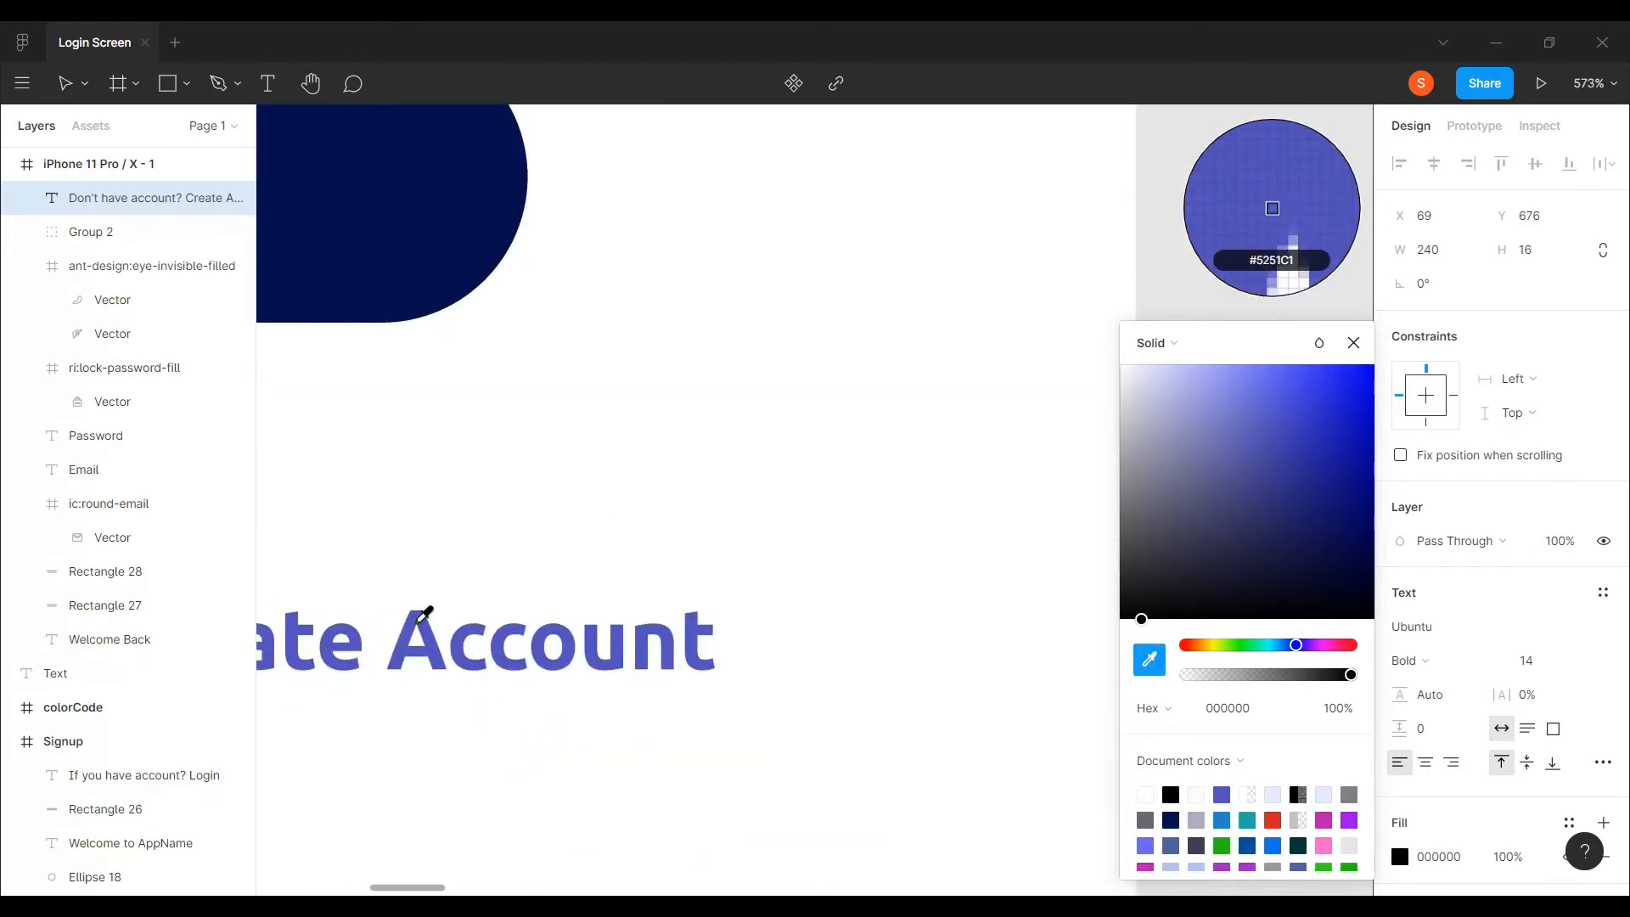
click(419, 621)
scroll(419, 621, down, 8)
click(1025, 750)
scroll(1025, 751, left, 1)
click(1024, 755)
scroll(1025, 755, left, 1)
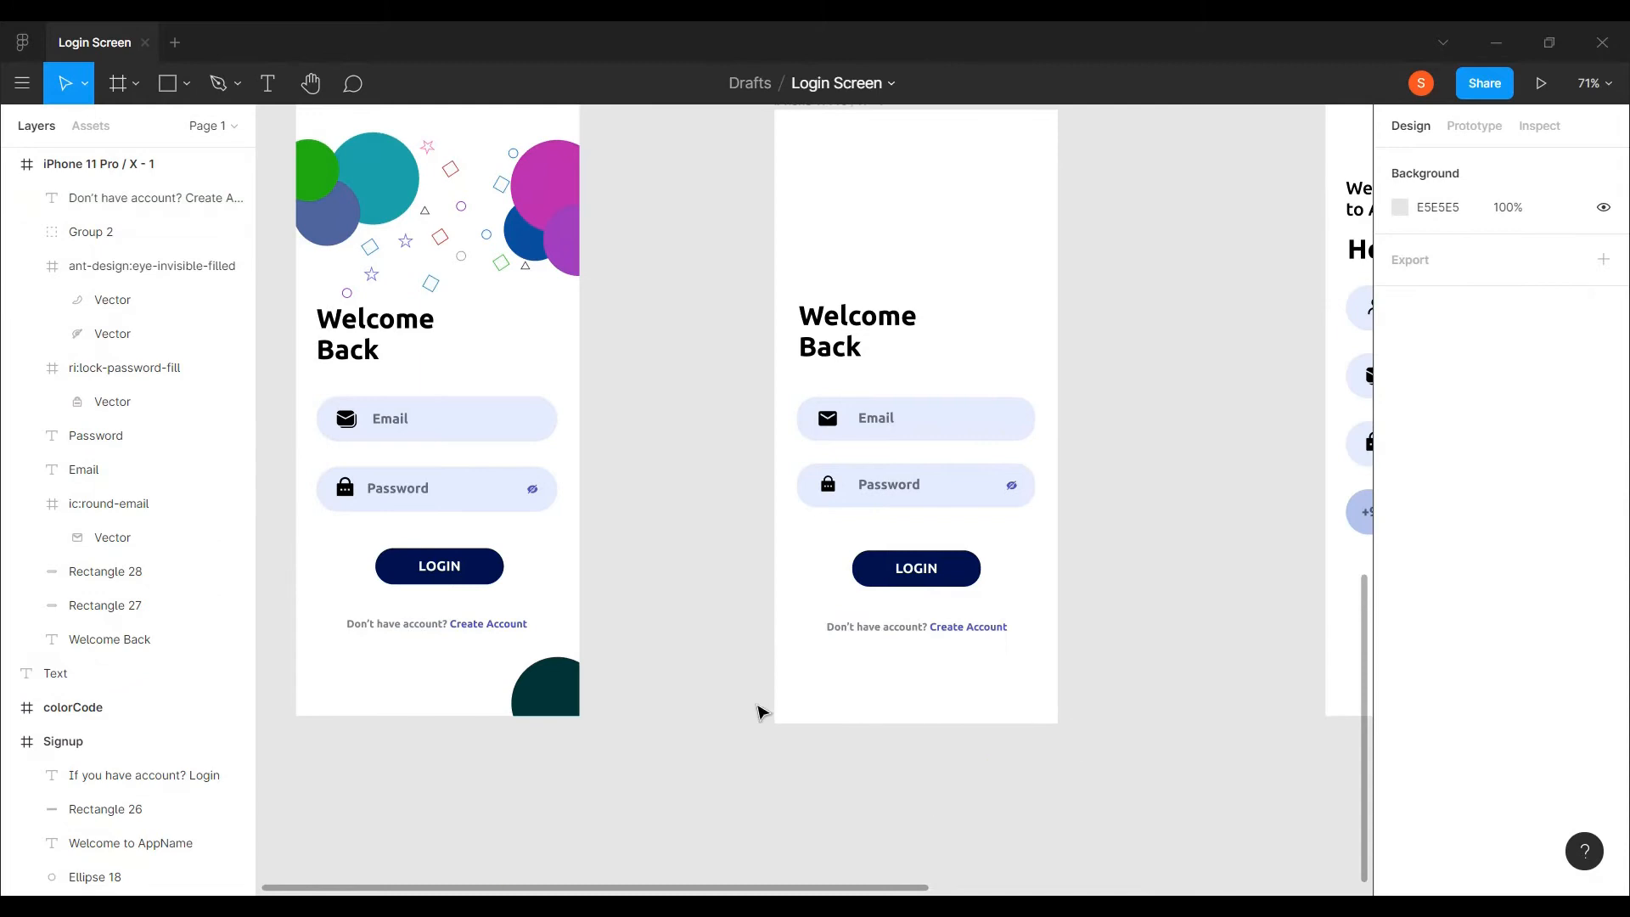
- Draw a circle about 122 × 122 between the two frames and fill it with the dark green sampled from the reference's corner circle
click(186, 83)
click(128, 204)
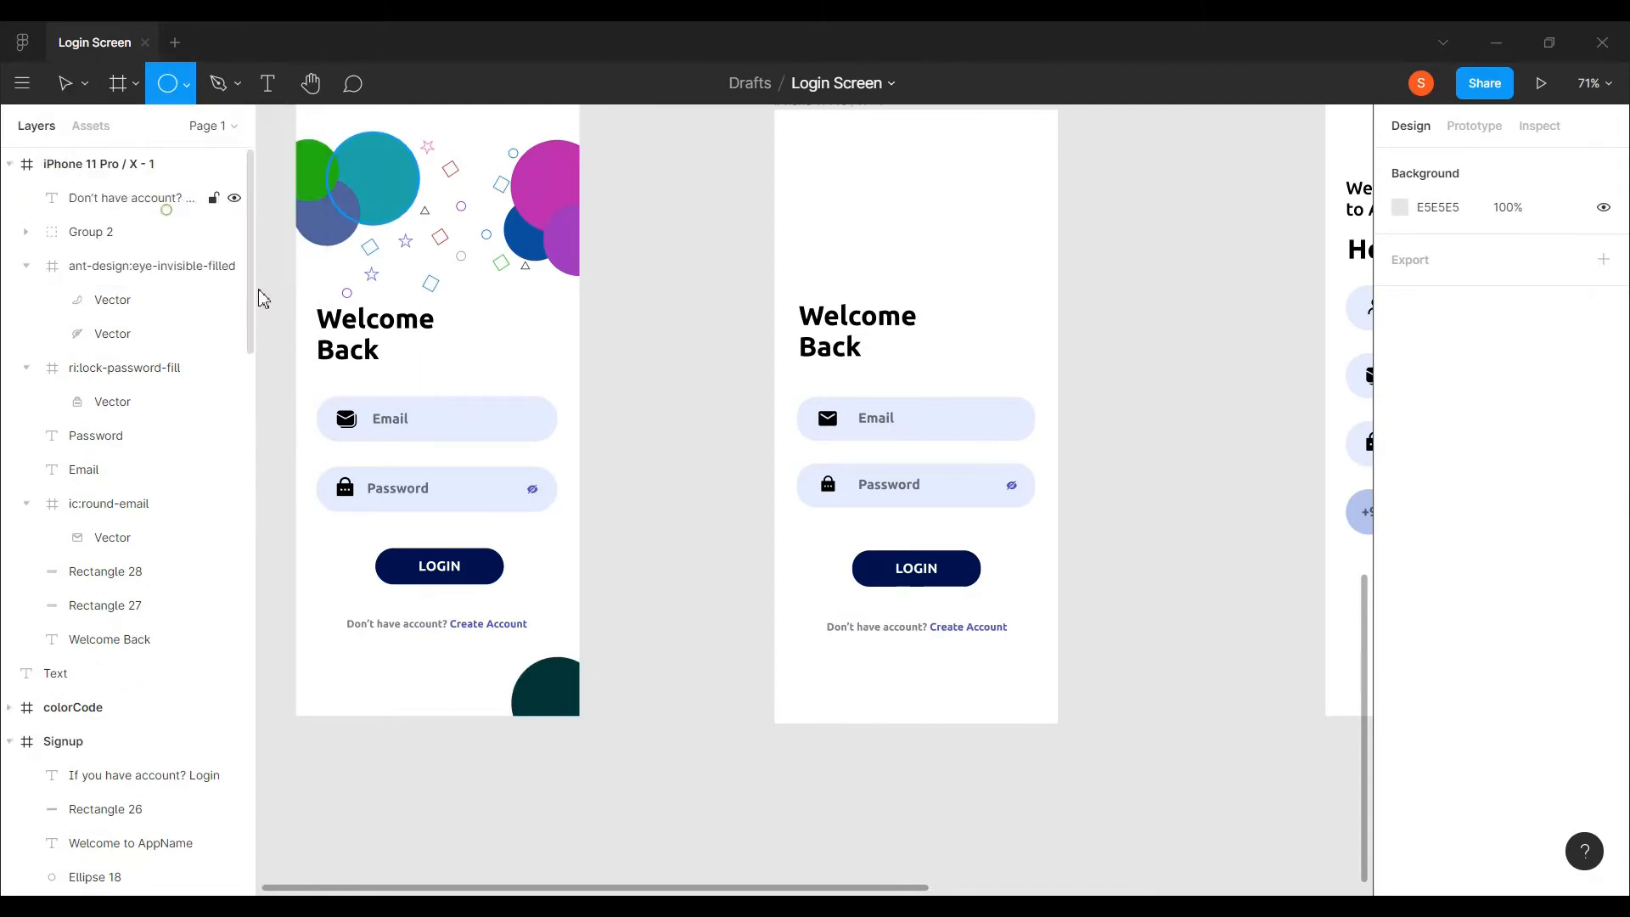
mouse_move(619, 668)
mouse_down()
mouse_move(702, 737)
mouse_move(649, 719)
mouse_move(557, 729)
mouse_move(706, 728)
mouse_up()
click(1399, 456)
click(1147, 654)
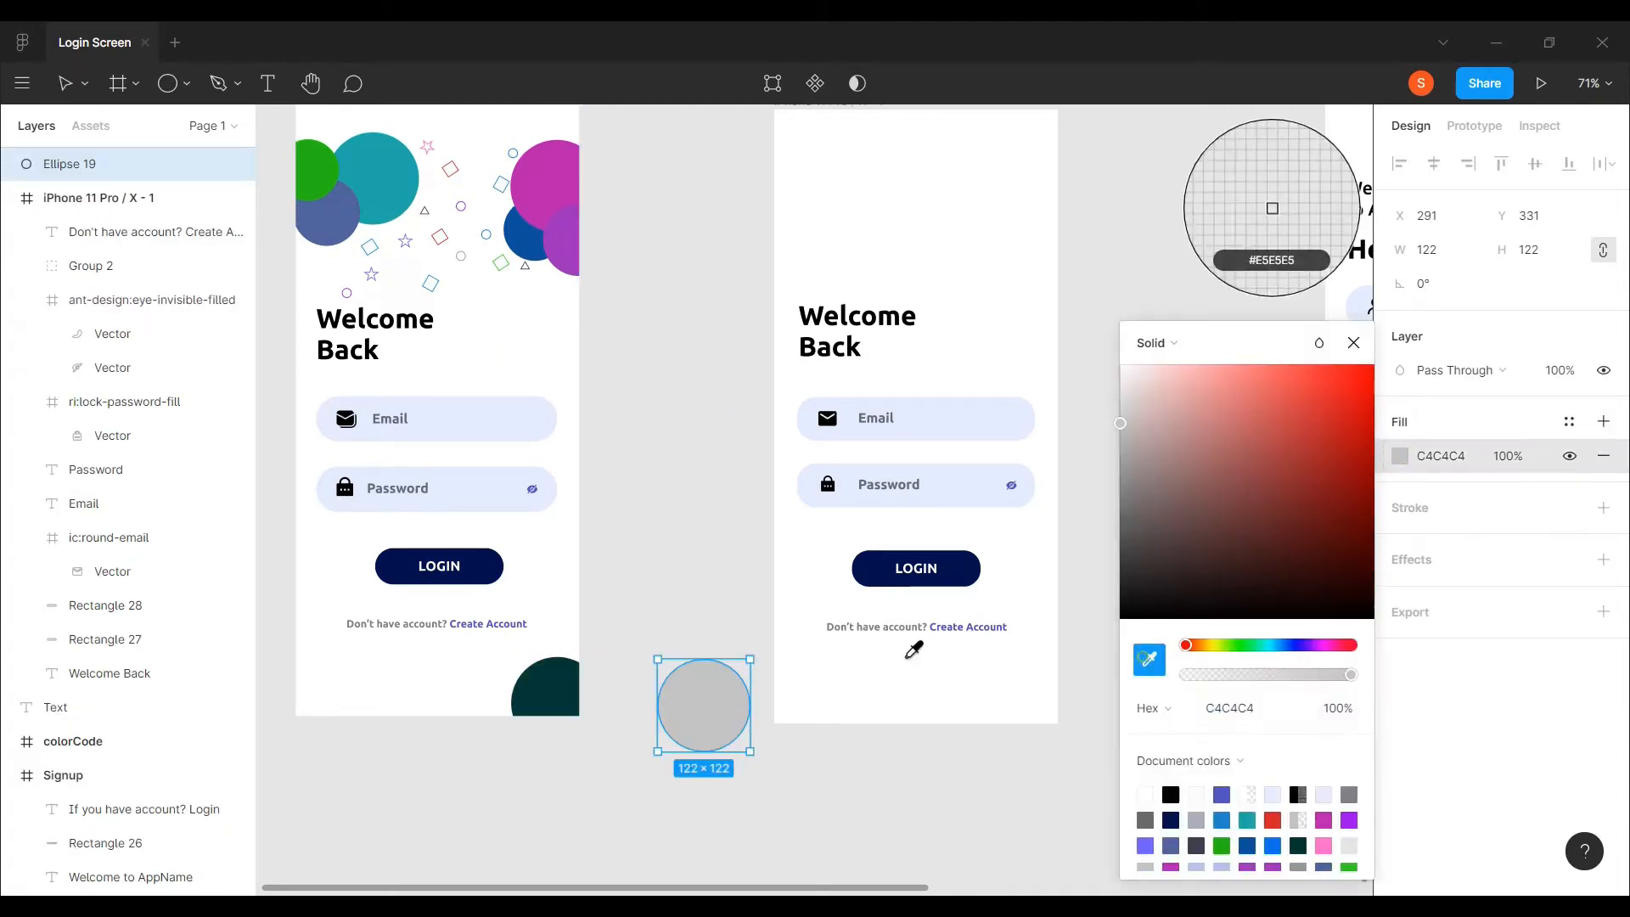
click(547, 683)
click(711, 793)
- Move the dark green circle onto the new frame's bottom-right corner so it is partly cropped as in the reference
drag(708, 726, 1041, 724)
click(1139, 754)
scroll(1127, 737, down, 2)
scroll(1125, 737, up, 2)
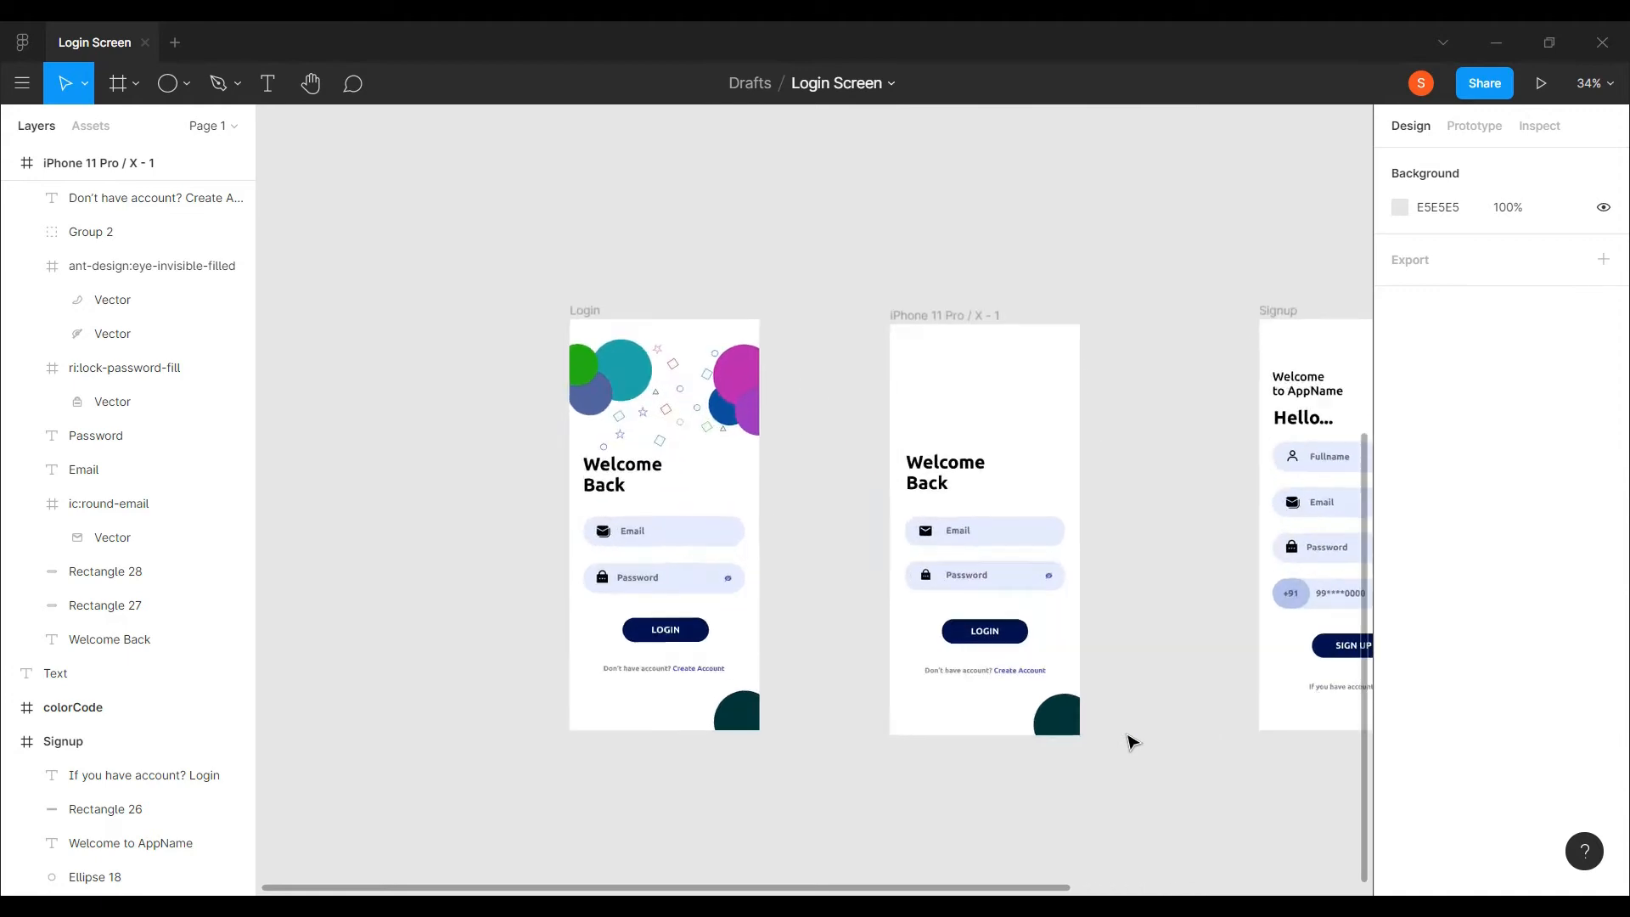
- Draw a circle about 126 × 126 over the new frame's upper-right edge, at about X 273, Y 39
scroll(1095, 727, up, 5)
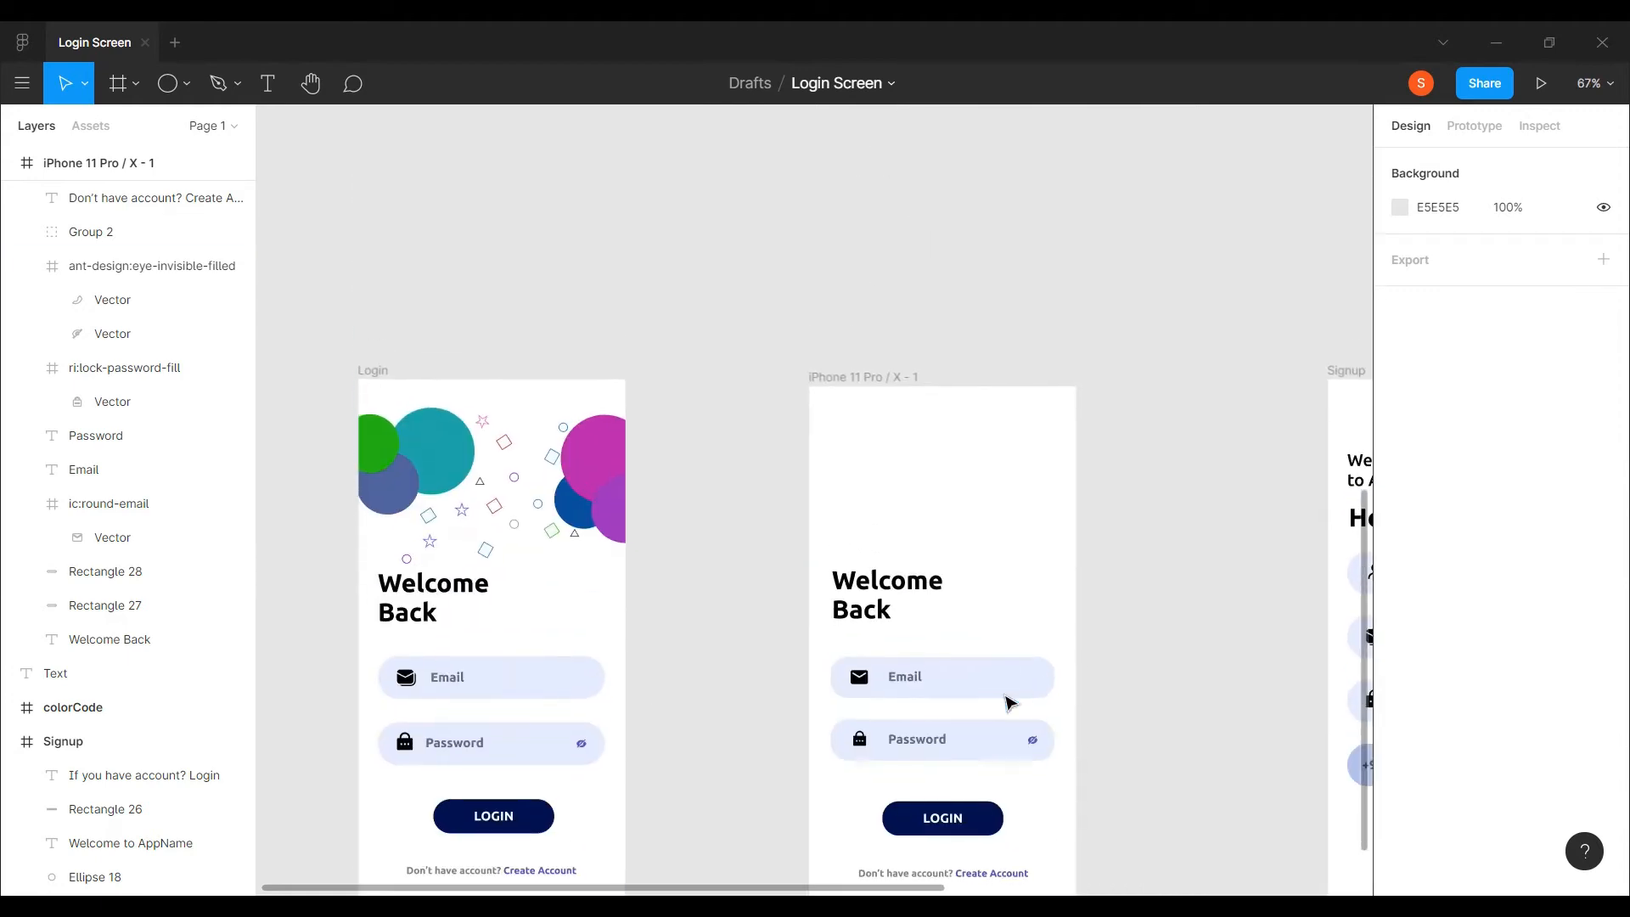
click(598, 457)
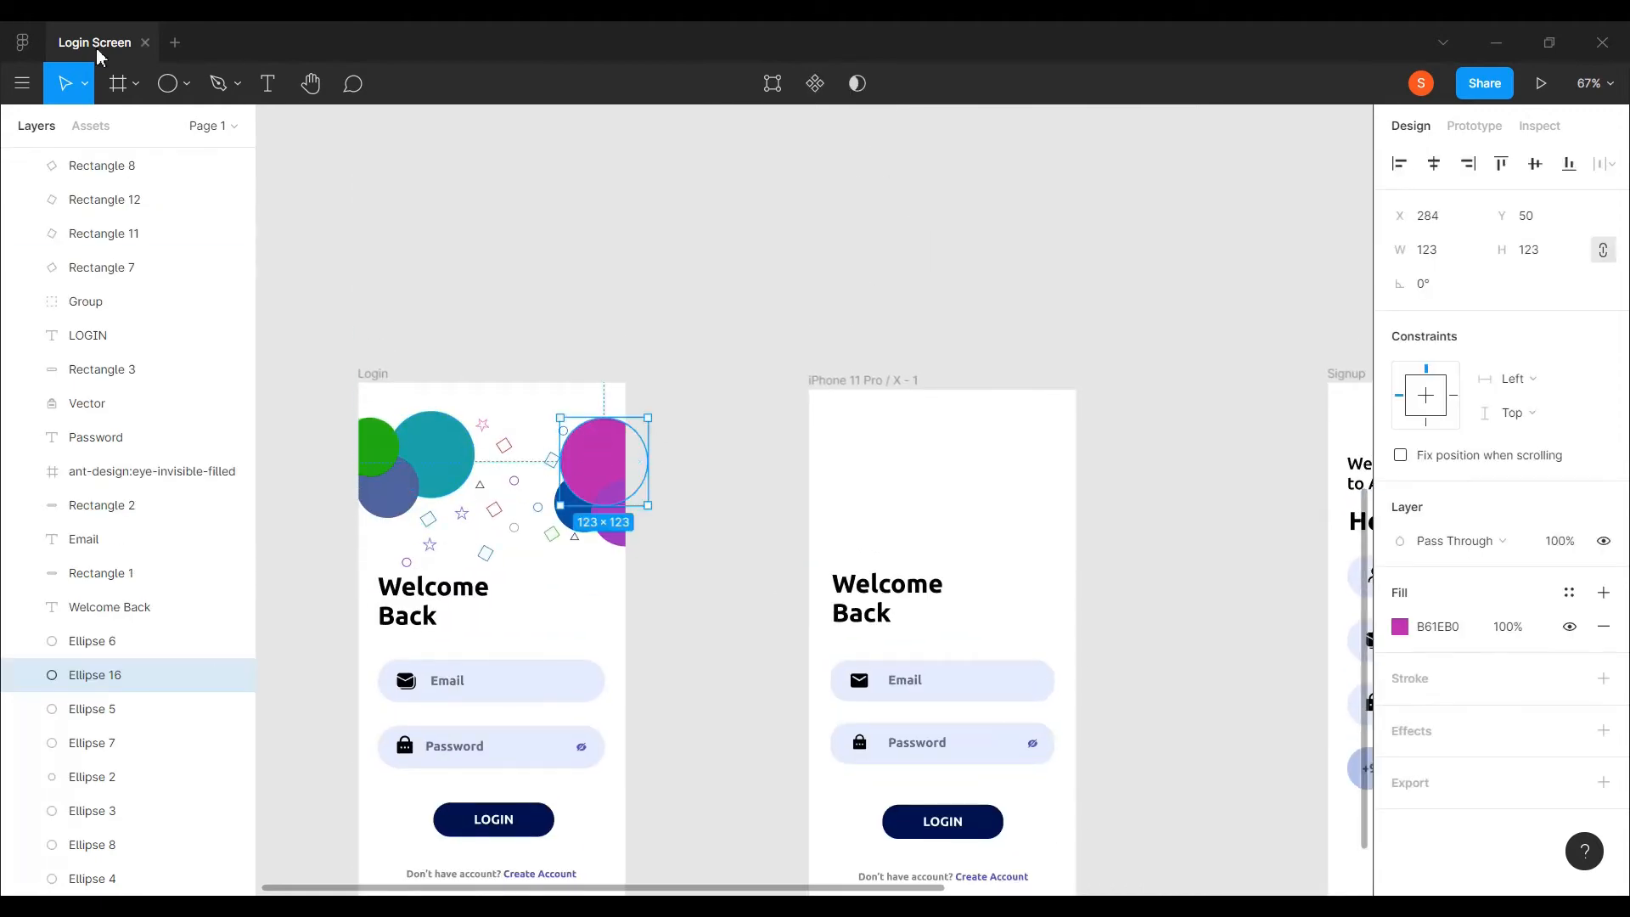
click(170, 82)
drag(663, 416, 1068, 480)
click(935, 472)
click(1047, 461)
- Fill the new upper-right circle with magenta B61EB0, sampled from the reference circle
click(1400, 626)
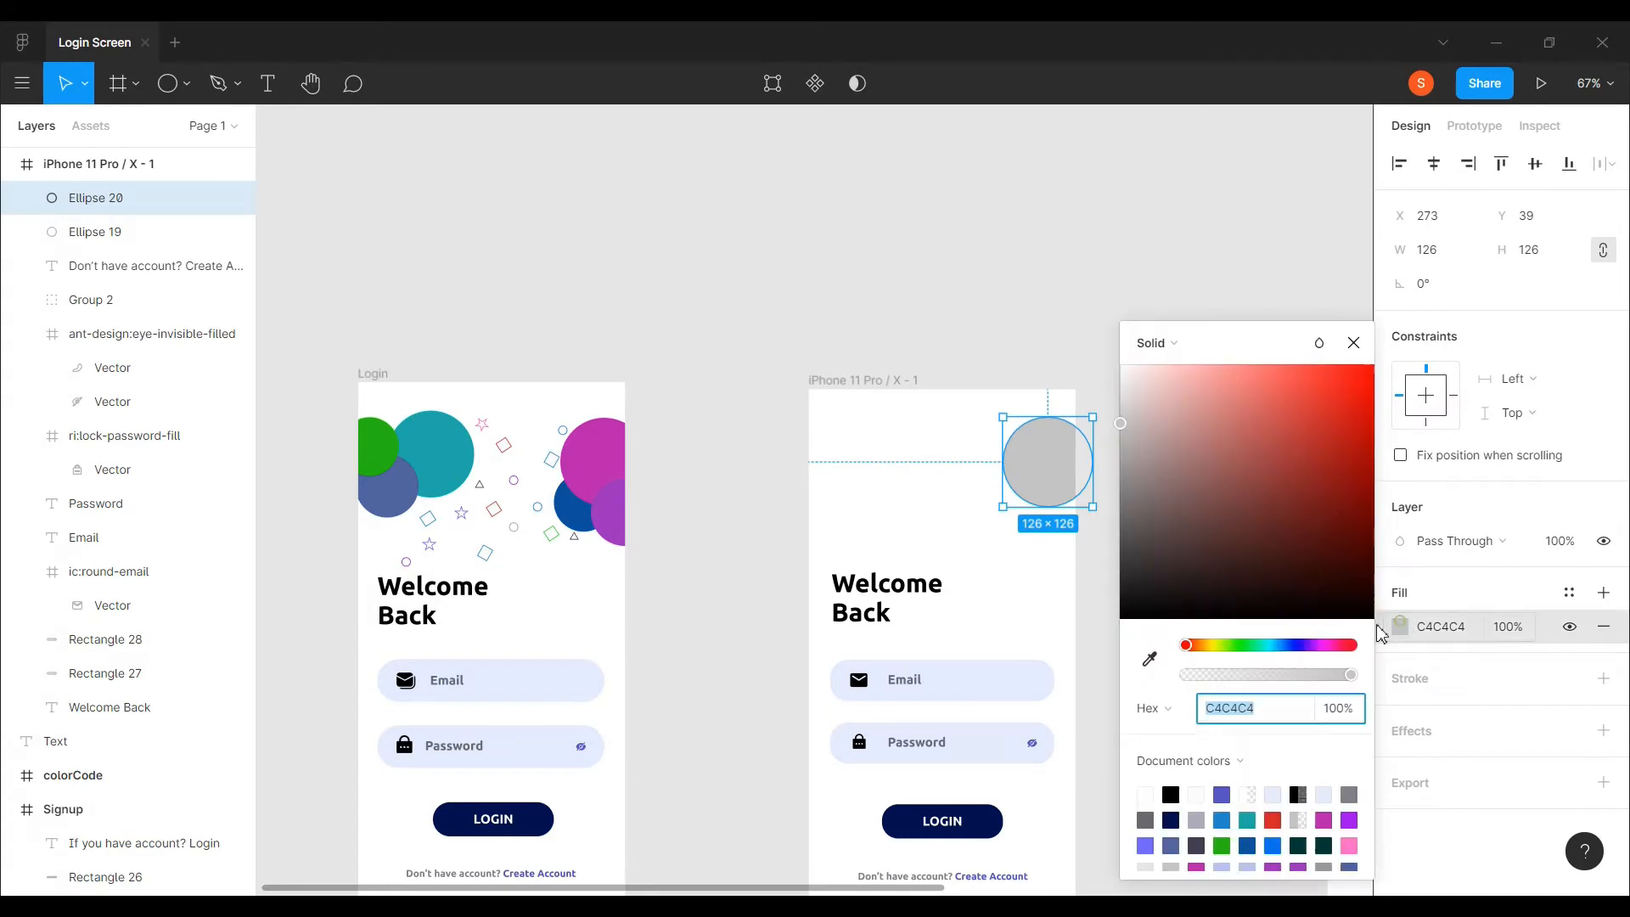
click(1151, 659)
click(598, 442)
click(946, 454)
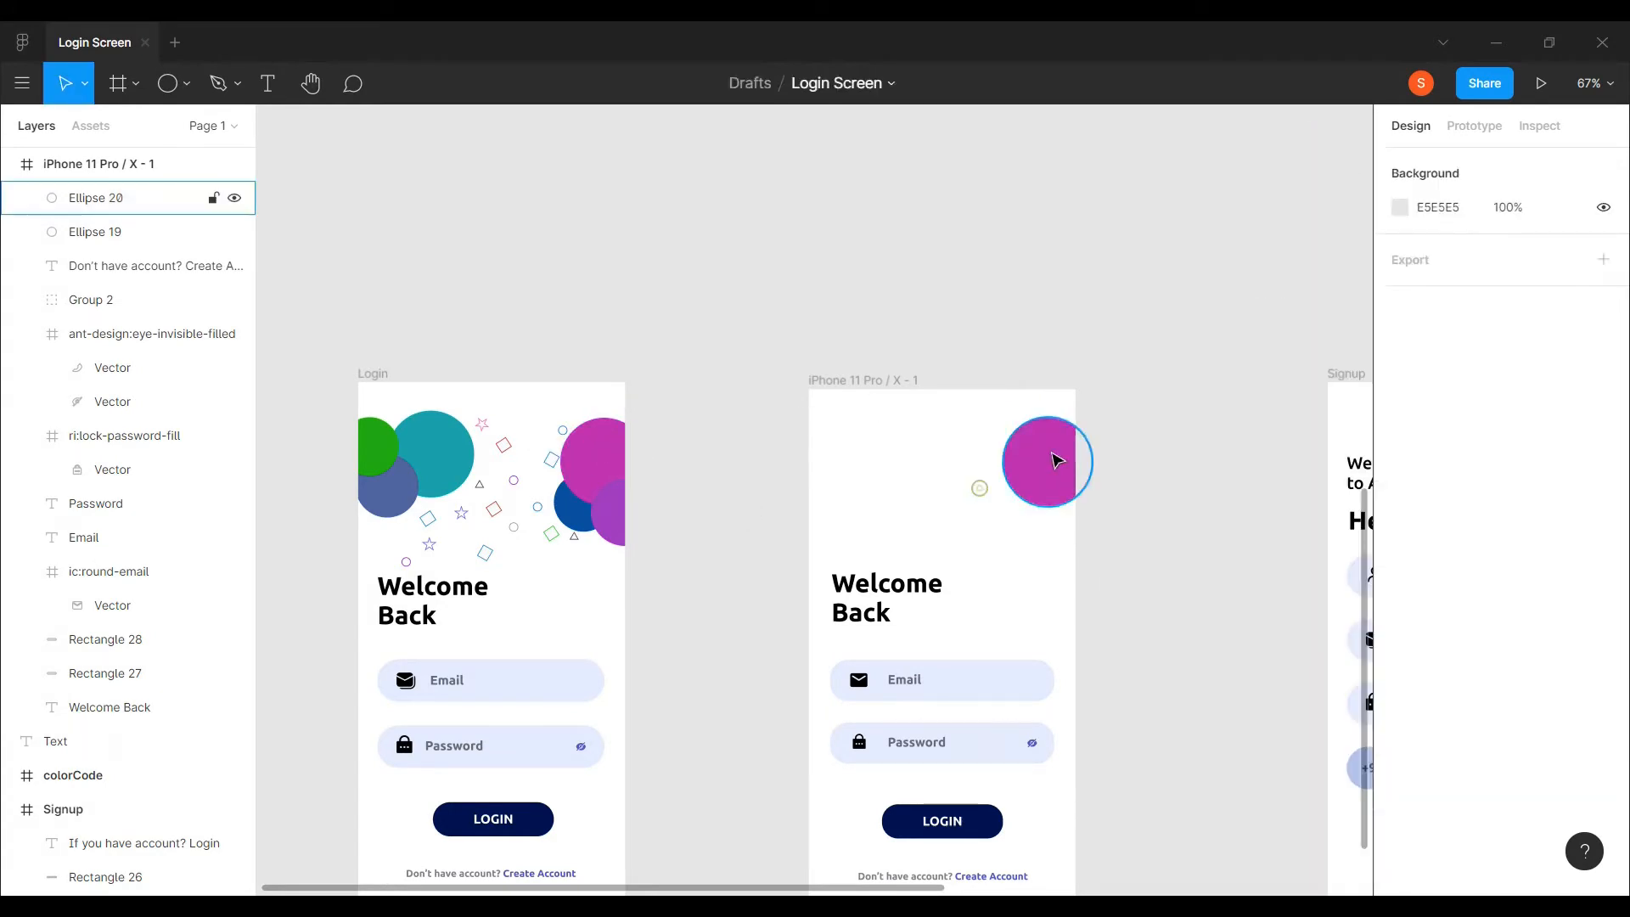
- Duplicate the magenta circle and place the copy overlapping its lower-right part
click(1055, 459)
key(ctrl+d)
drag(1052, 462, 1062, 525)
- Fill the copied circle with purple 9A2CC1 from the reference and size it 95 × 95 at X 314, Y 118
click(1399, 626)
click(1151, 659)
click(612, 514)
click(684, 511)
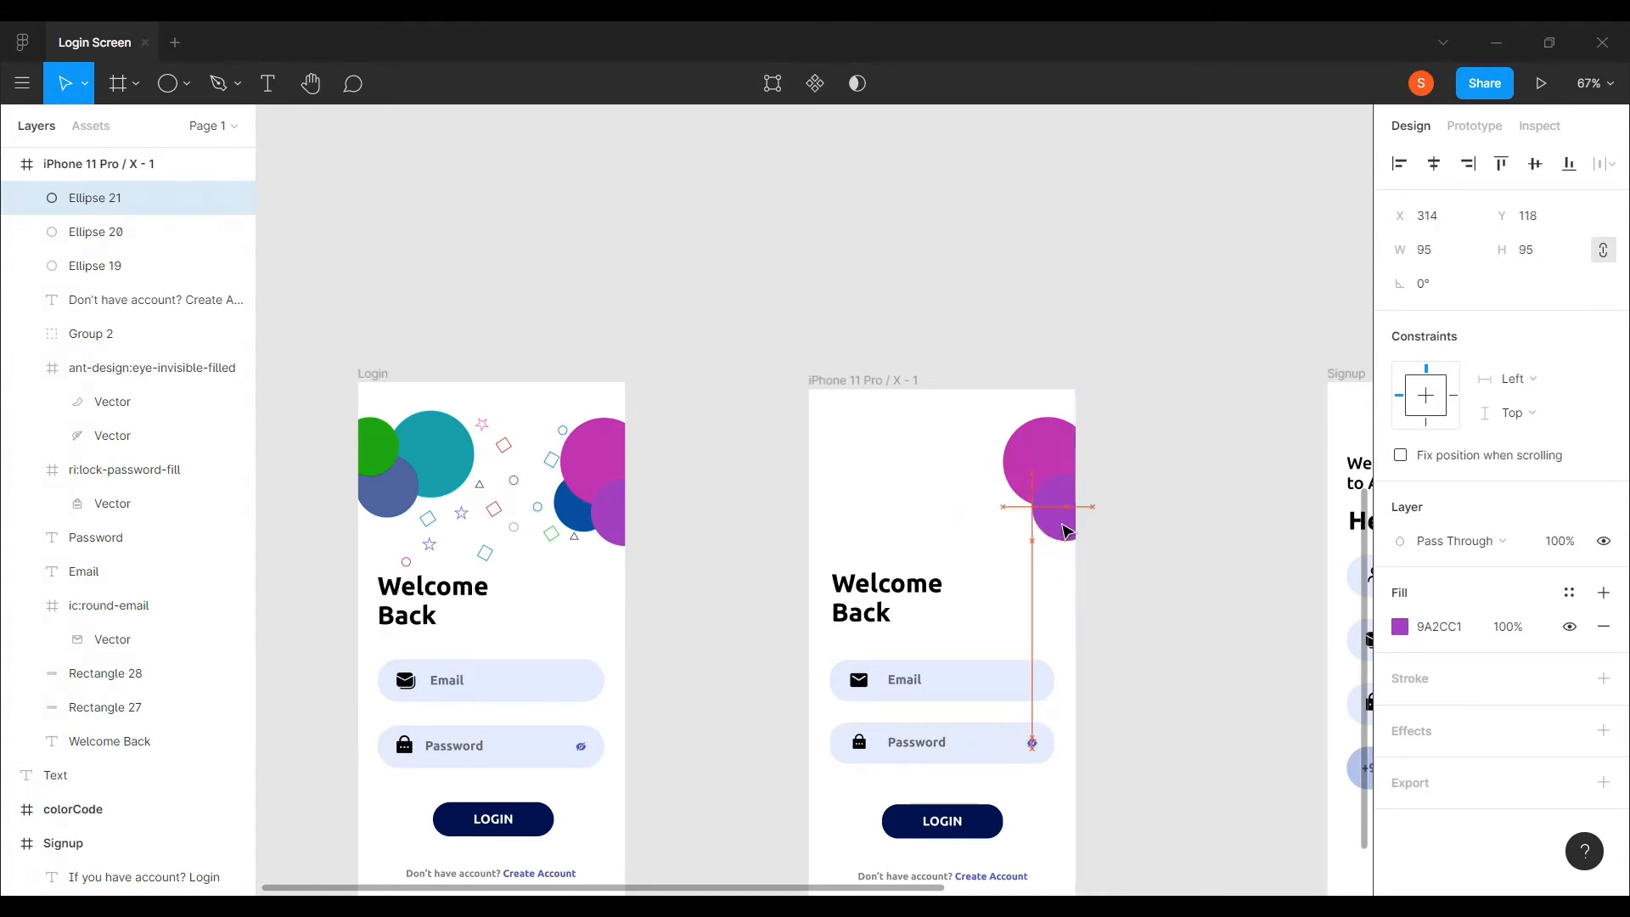
click(1167, 551)
- Duplicate the purple circle and move the copy left to about X 265, Y 118
click(1068, 530)
key(ctrl+d)
drag(1062, 521, 1024, 528)
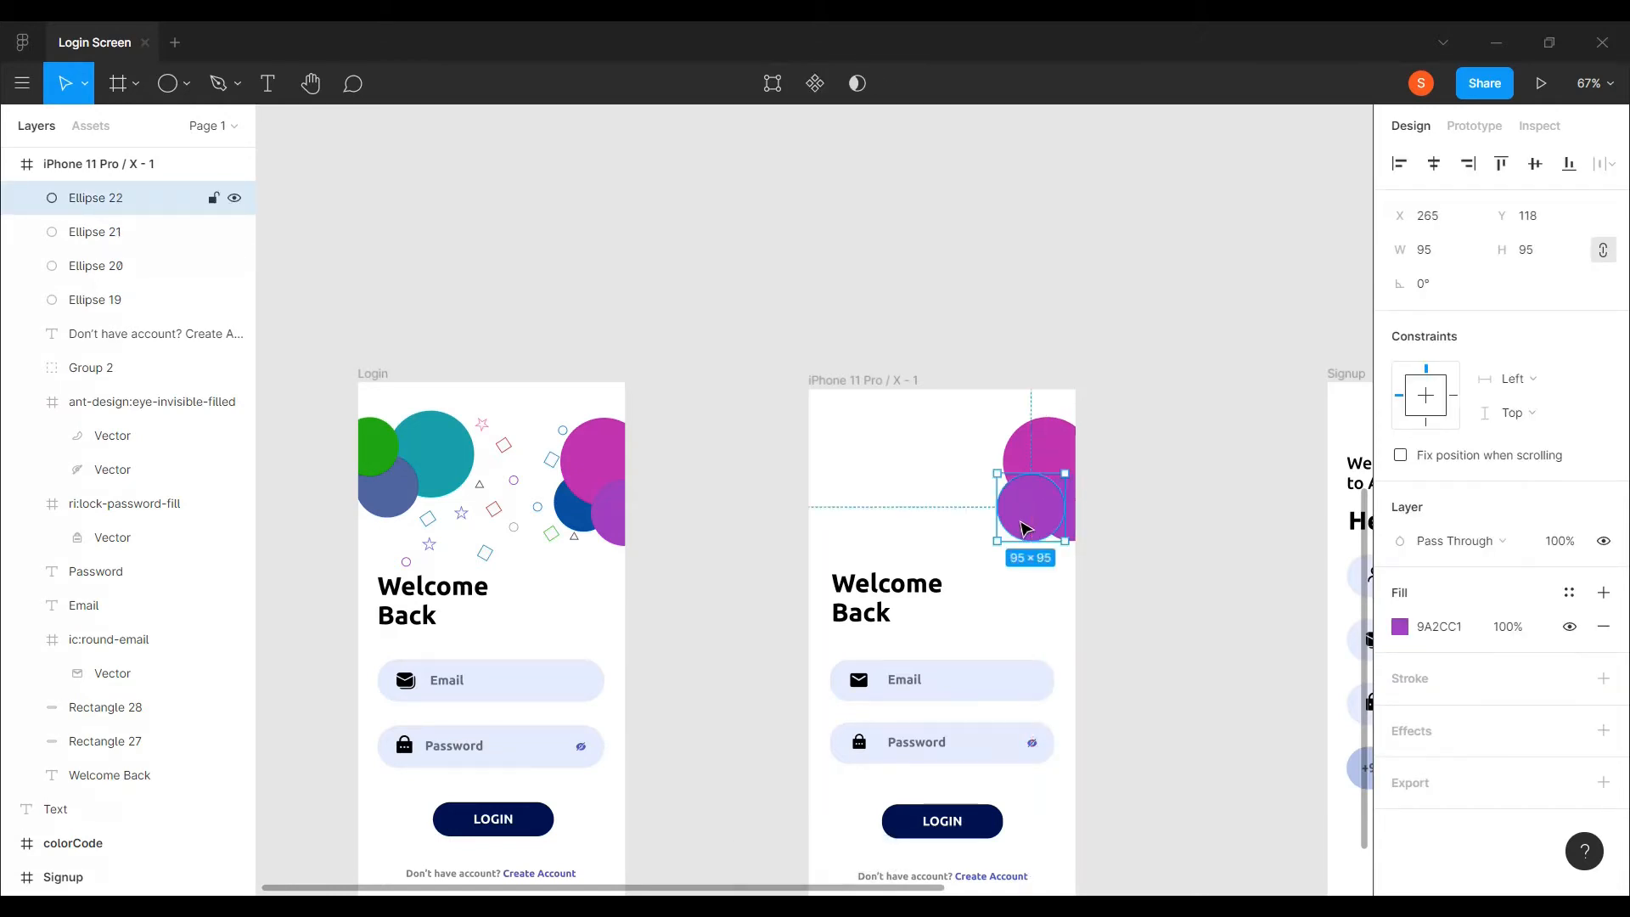
- Fill the newest circle with the dark blue sampled from the reference, and move its layer below the magenta circle
click(1400, 627)
key(i)
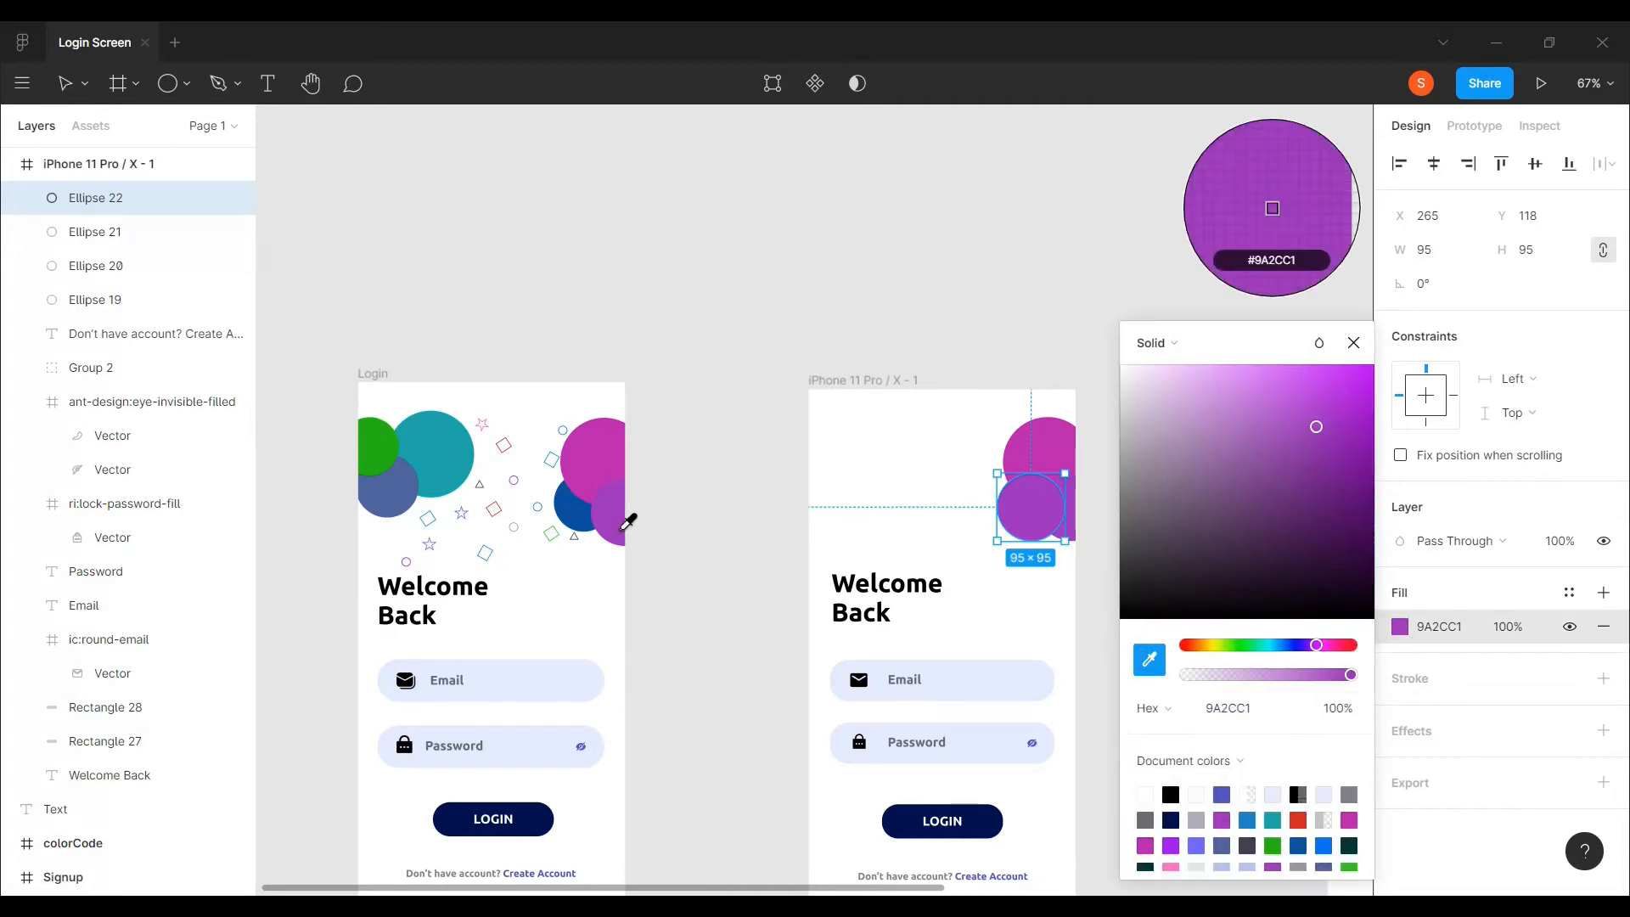
click(594, 513)
key(Escape)
drag(89, 204, 102, 285)
click(849, 487)
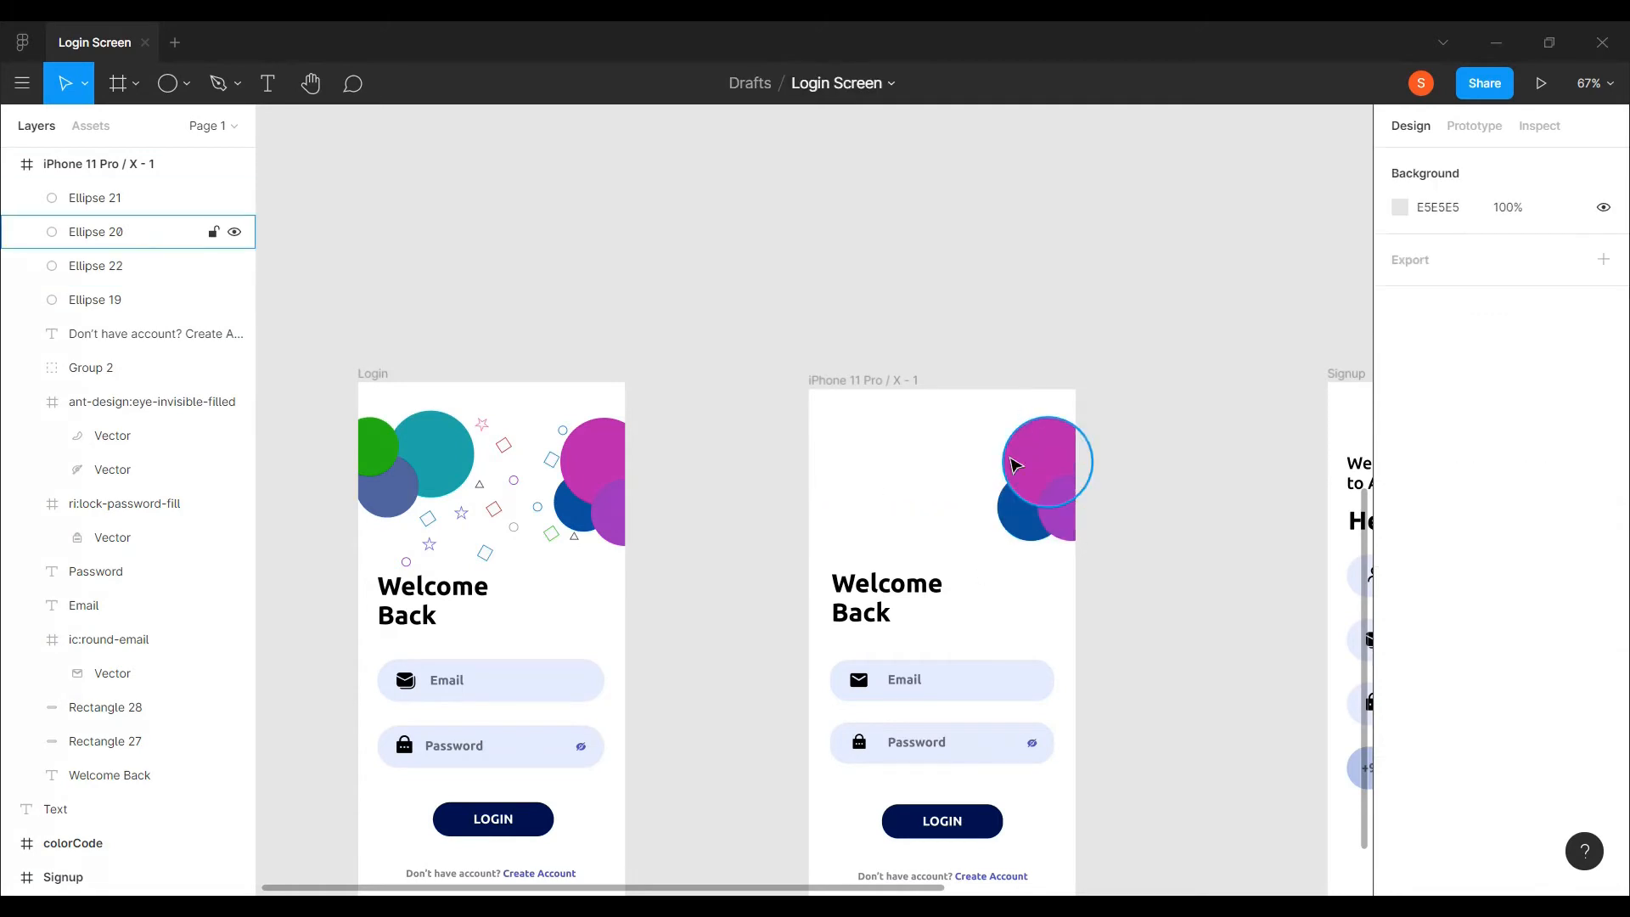
- Duplicate the magenta and purple circles and place the copies at about X 56, Y 26 and X -18, Y 47, slightly overlapping
click(1040, 461)
key(ctrl+d)
drag(1041, 463, 891, 463)
click(1060, 505)
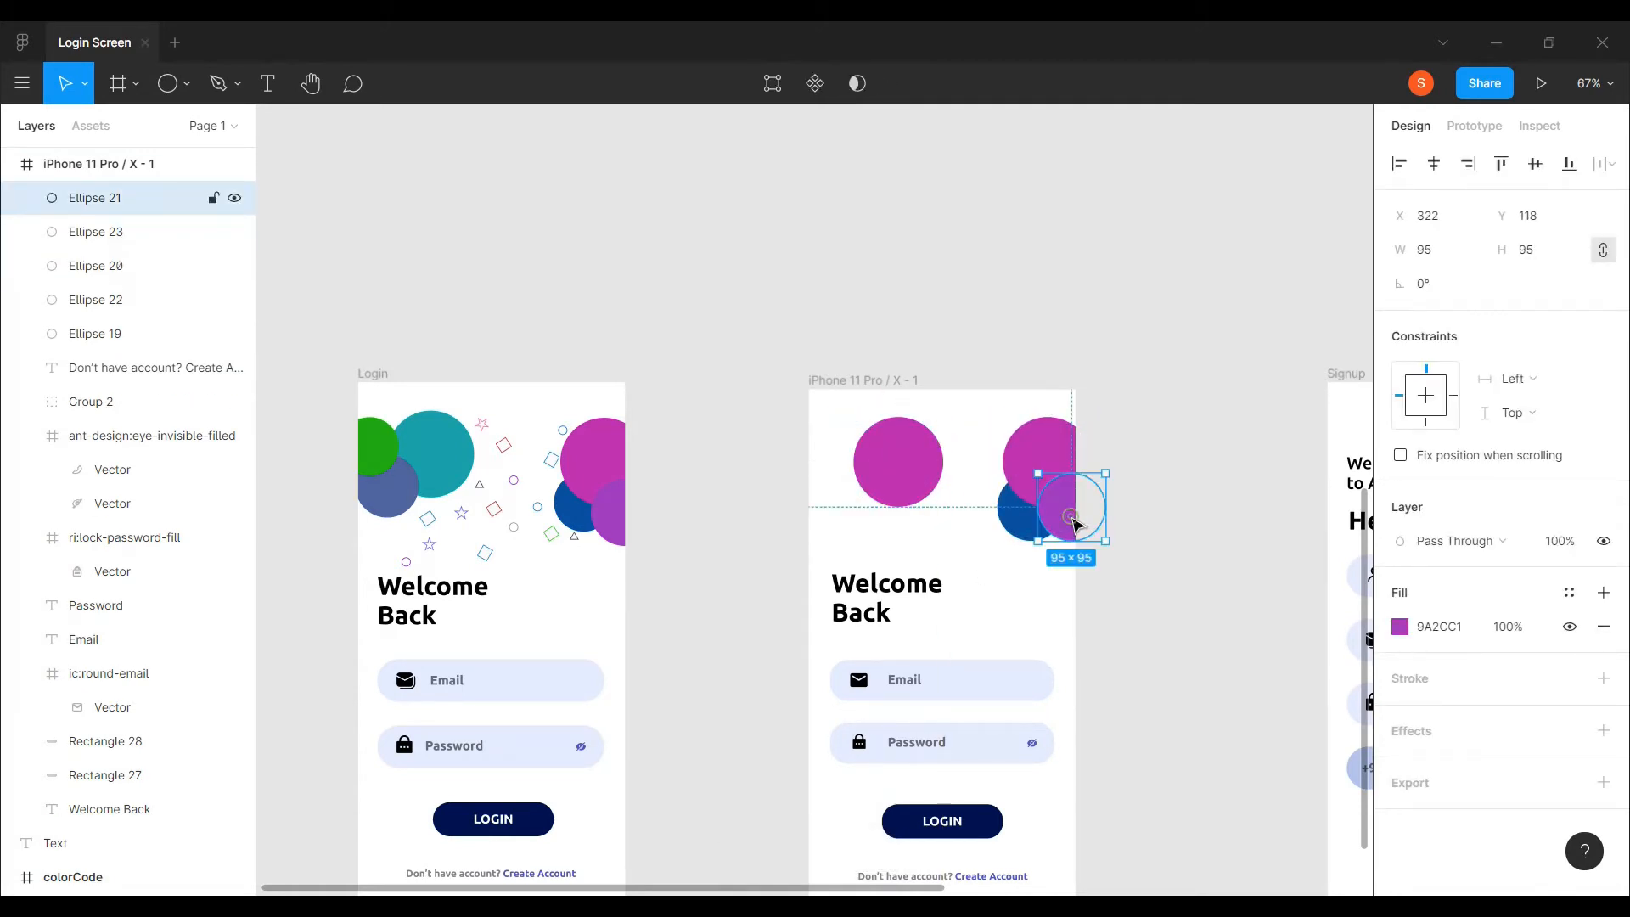
key(ctrl+d)
drag(1061, 505, 918, 499)
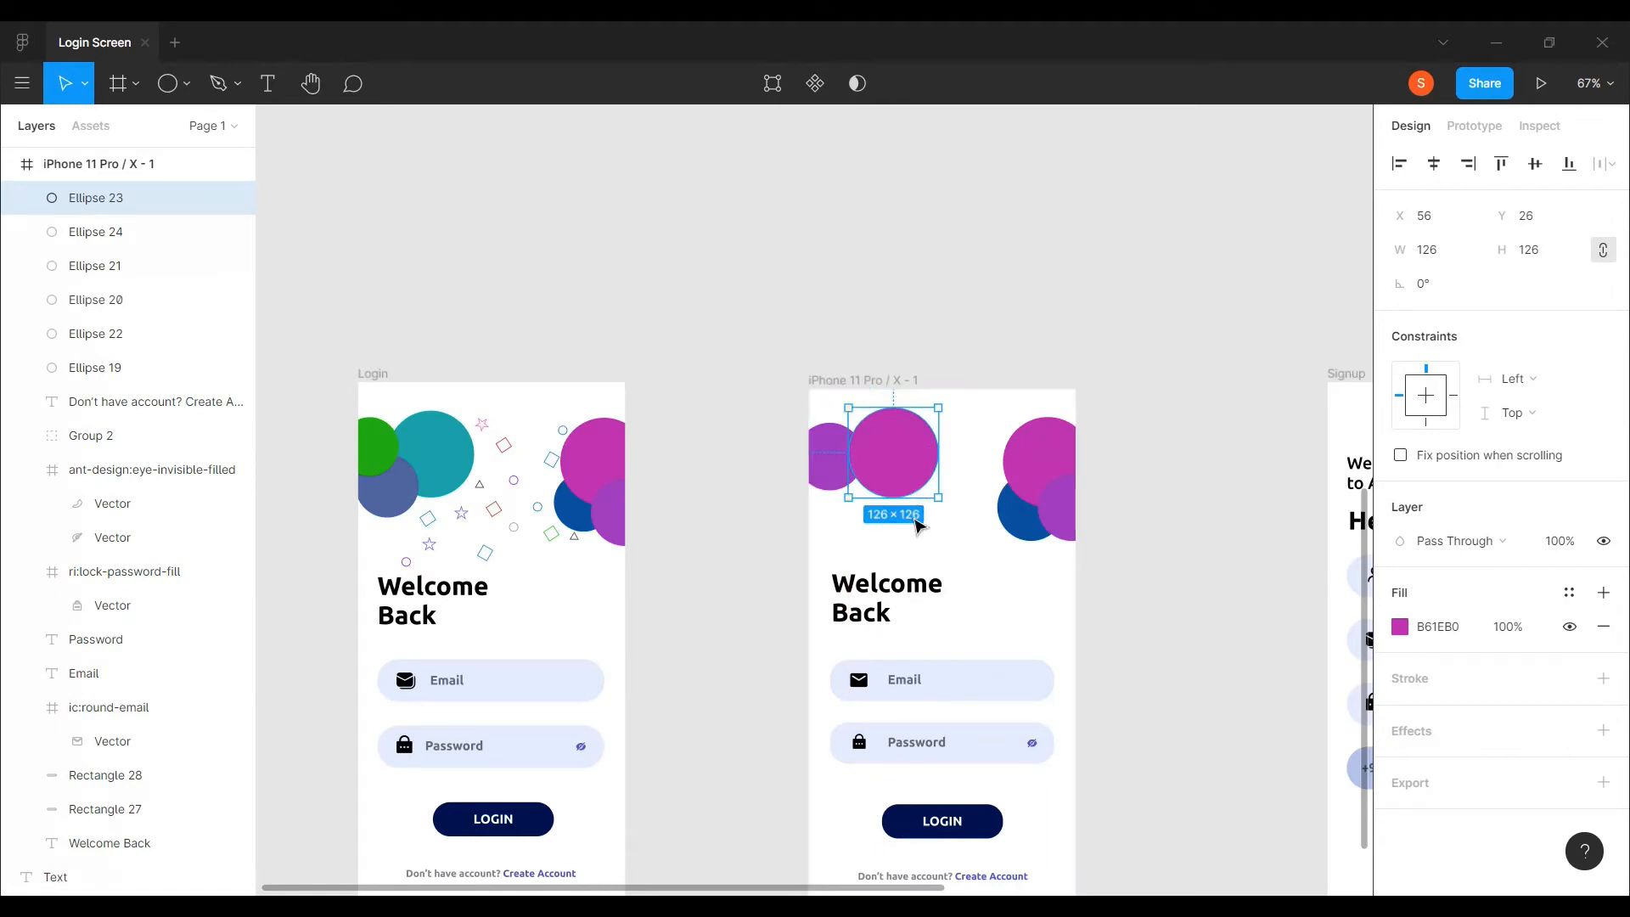
- Duplicate the dark blue circle and place the copy under the new pair at about X 0, Y 94
click(1019, 518)
key(ctrl+d)
drag(1023, 526, 838, 519)
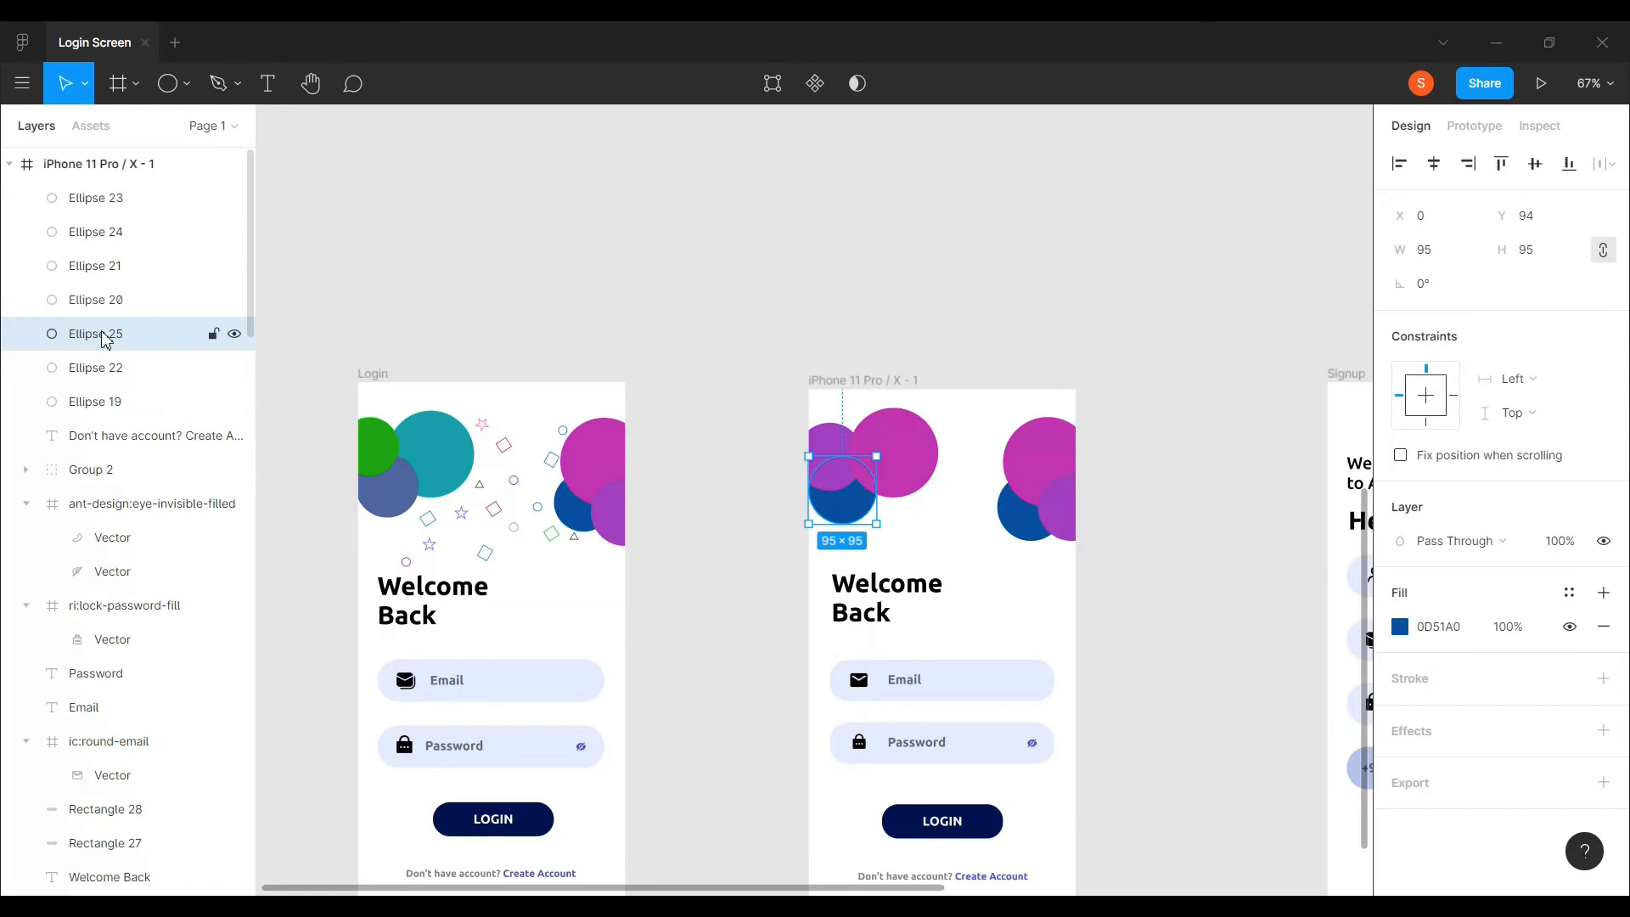
- Fill the large copied magenta circle with teal 22ABAB sampled from the reference Login design
click(919, 457)
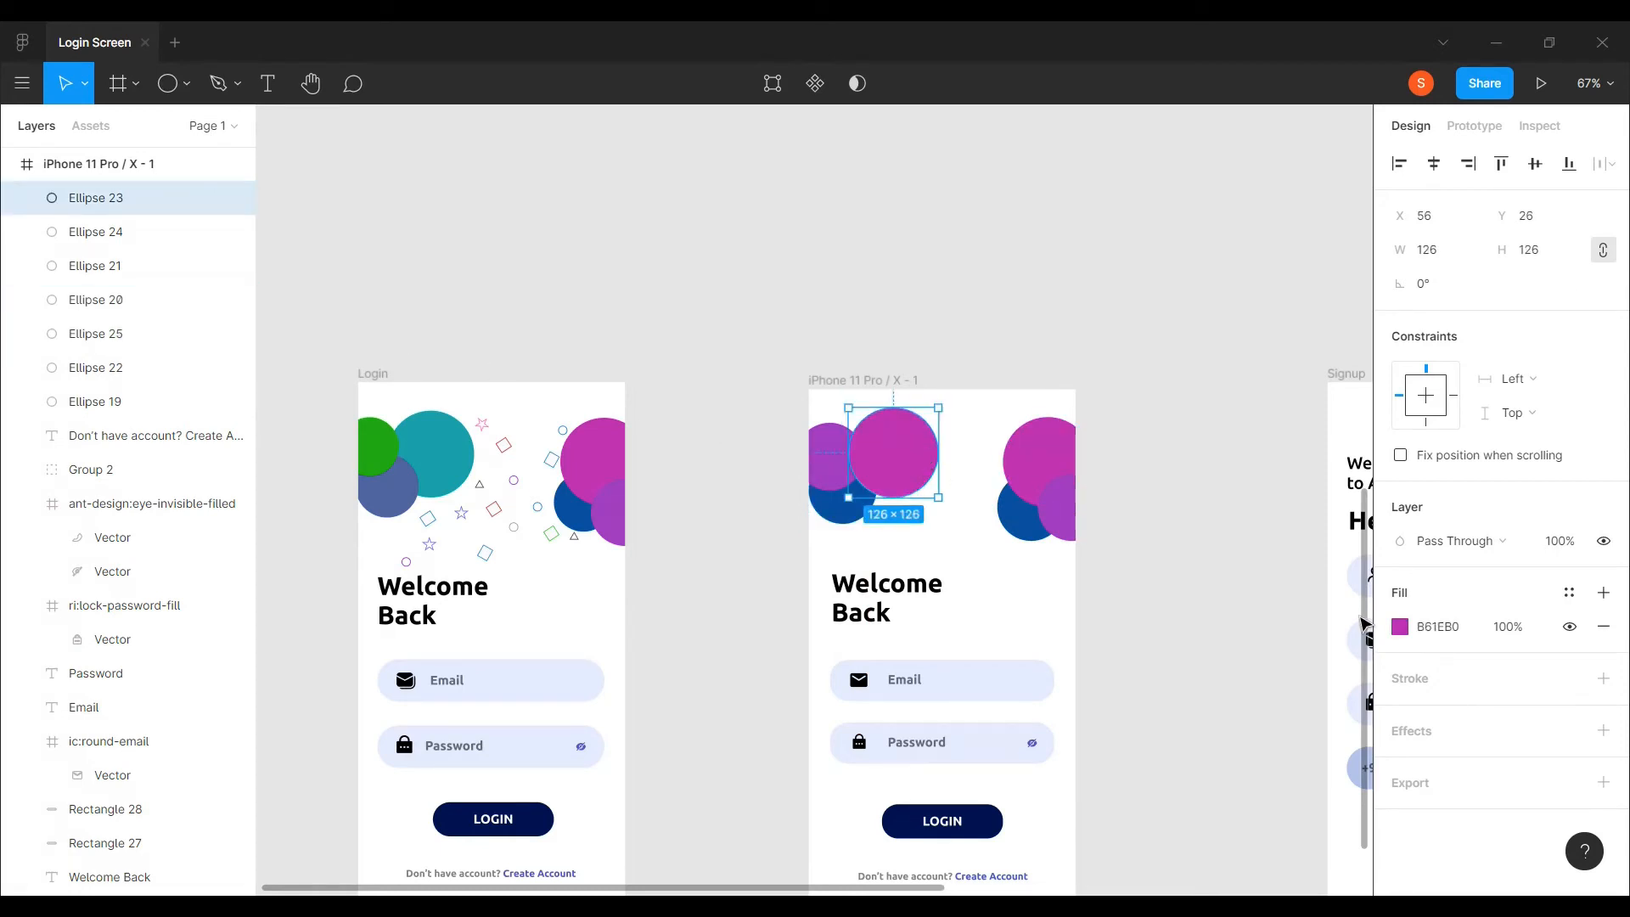
click(1400, 626)
click(1149, 658)
click(428, 462)
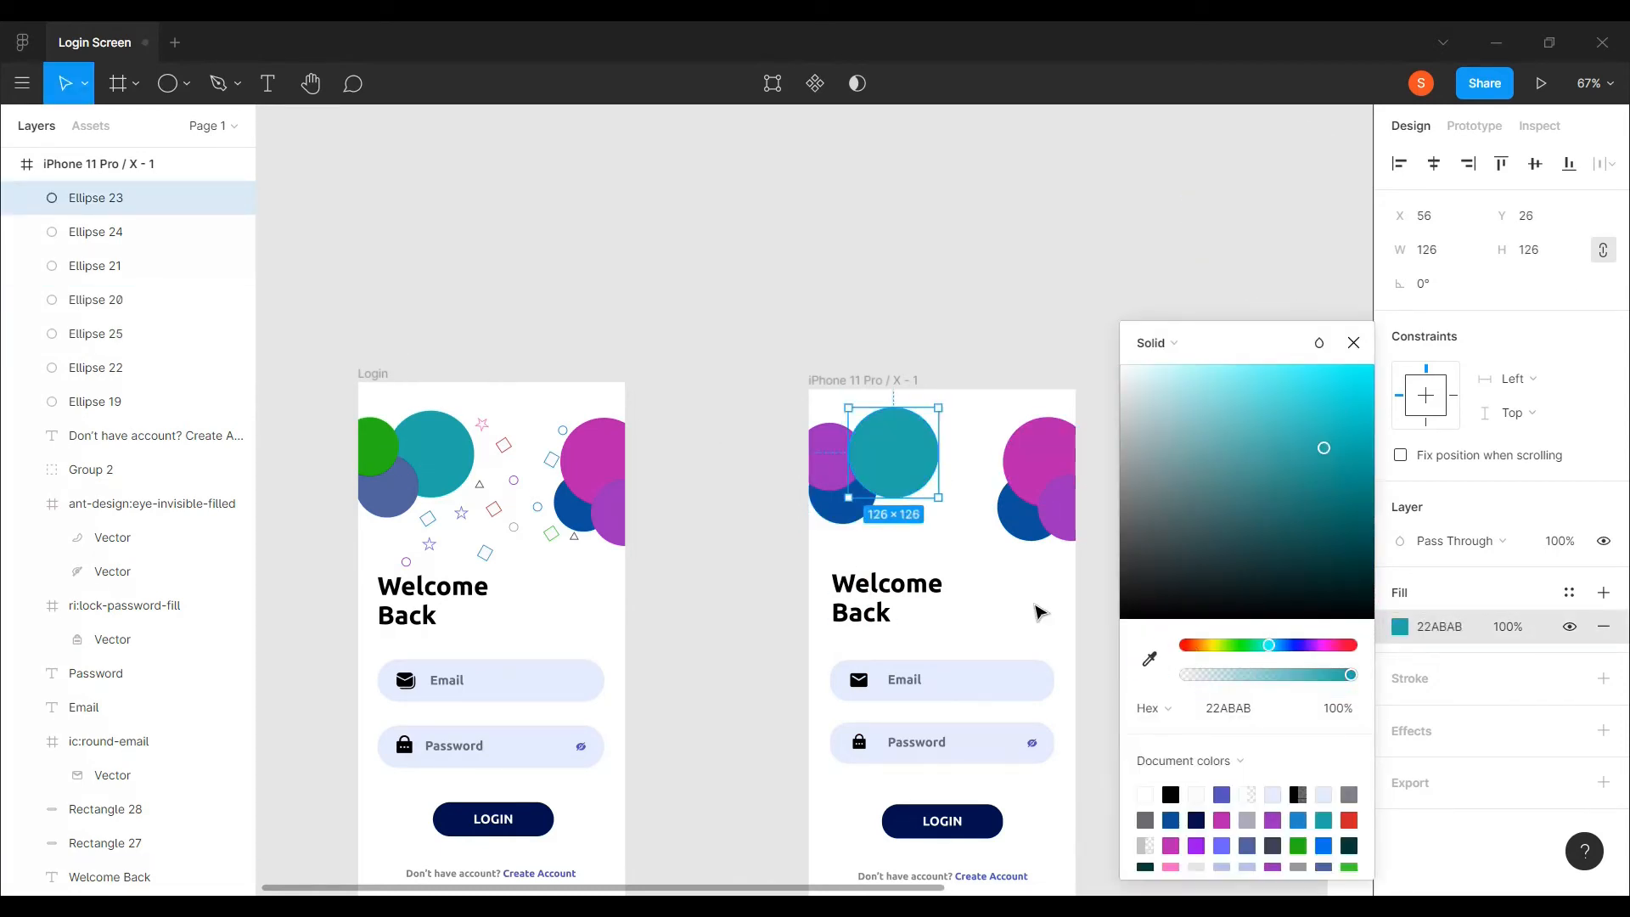
- Fill the copied dark blue circle with slate blue 5163A0 sampled from the reference Login design
click(831, 510)
click(1399, 626)
click(1149, 659)
click(391, 488)
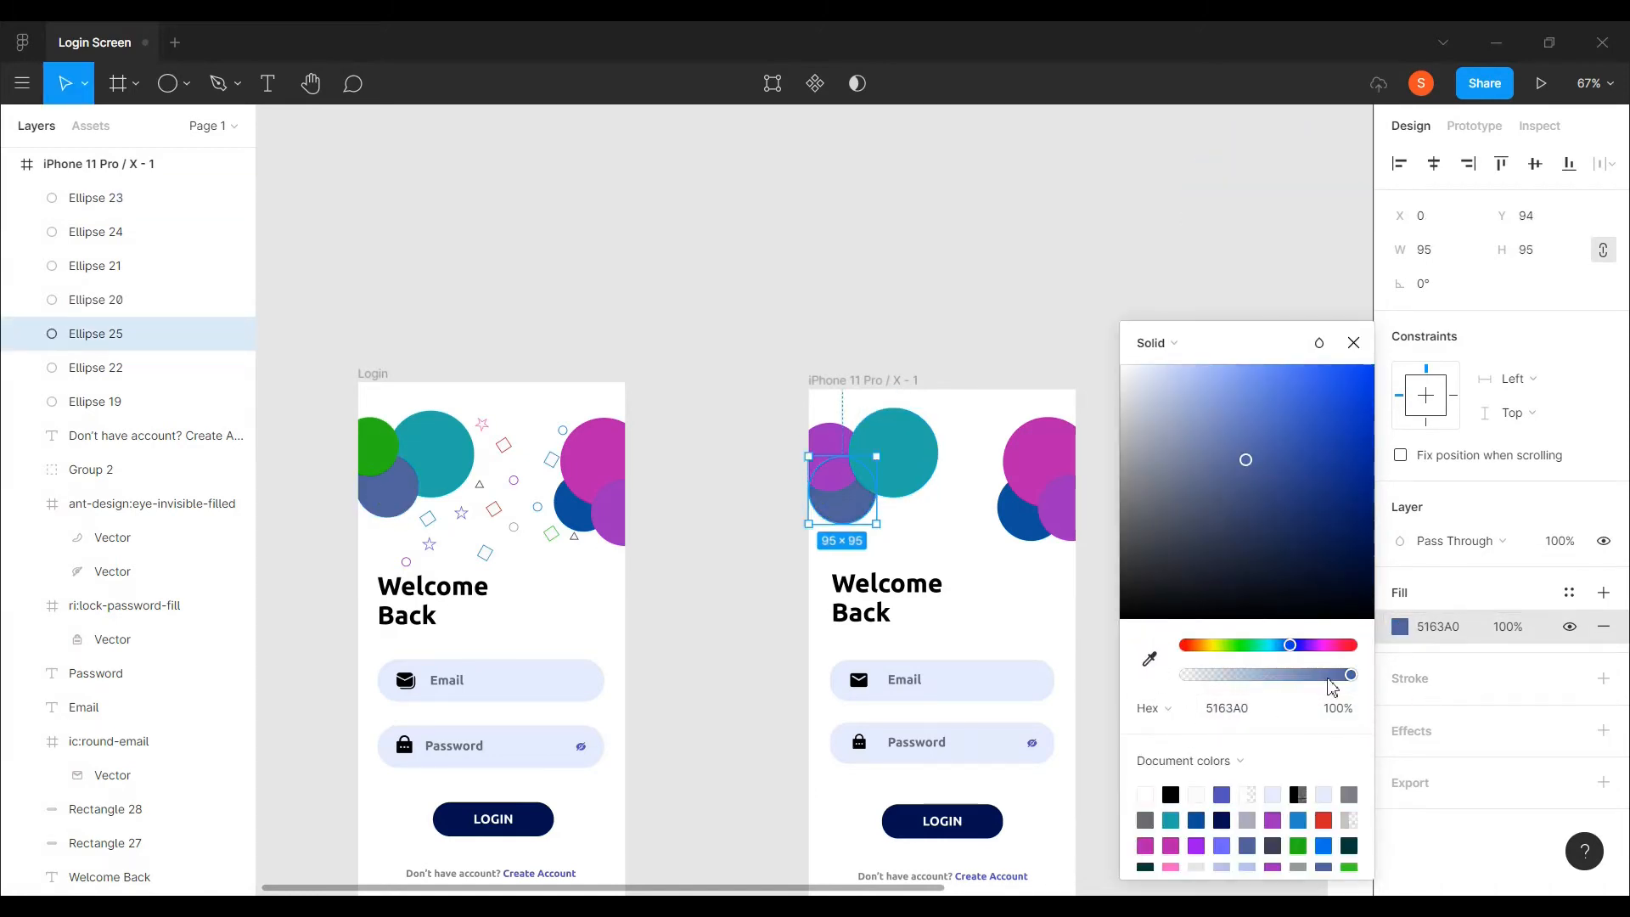
- Fill the copied purple circle with the green sampled from the reference Login design
click(832, 452)
click(1400, 628)
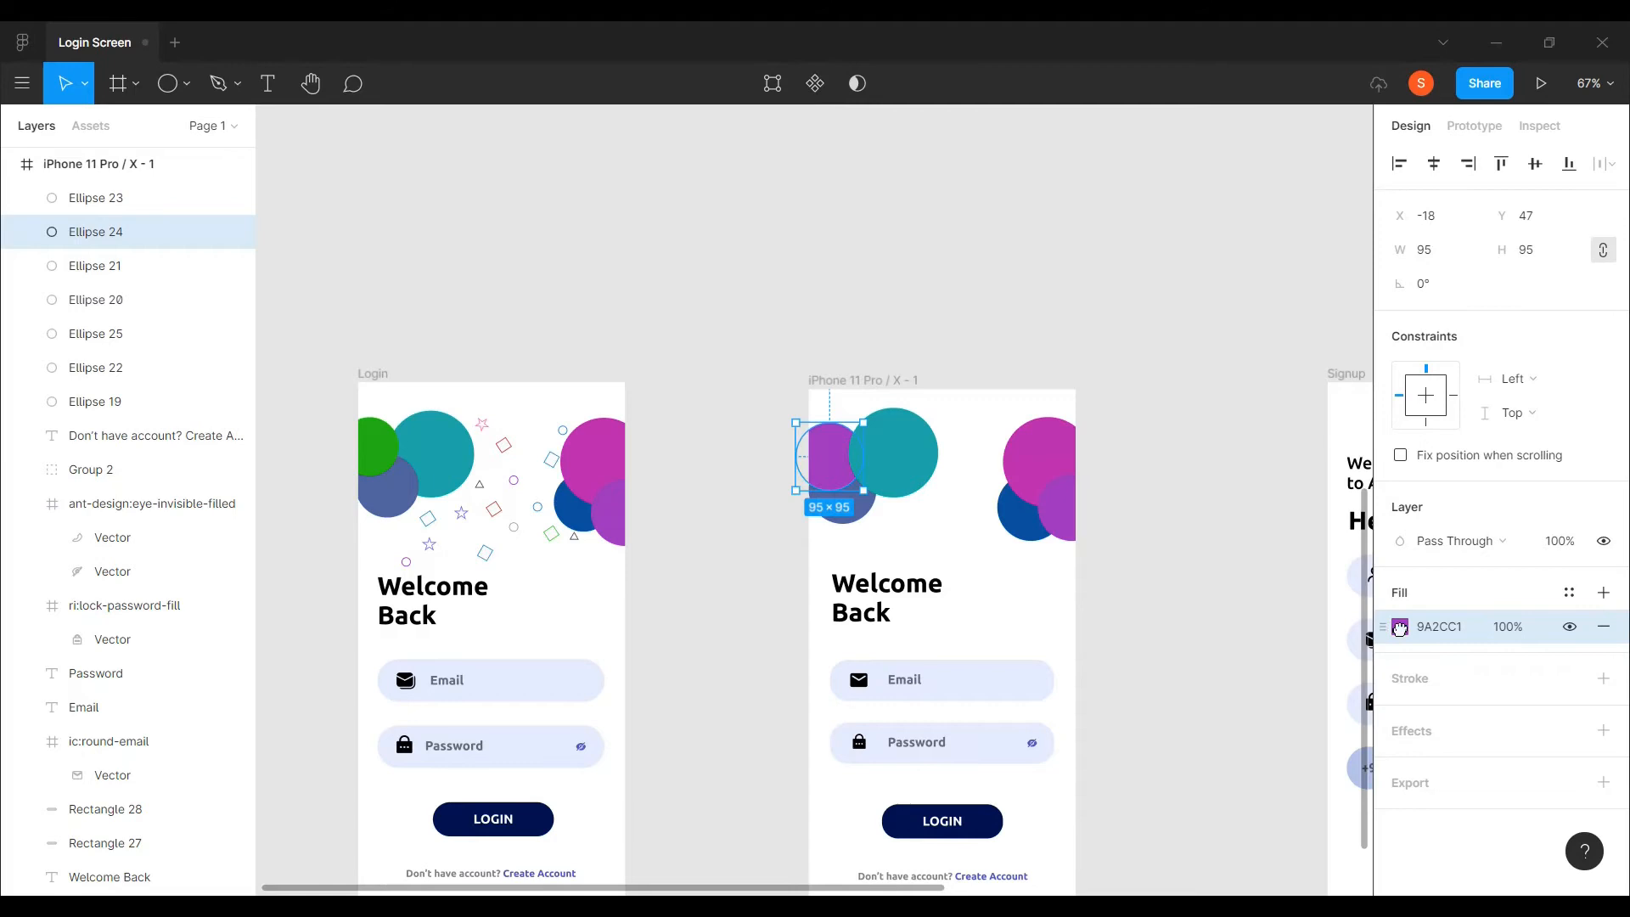
click(1439, 626)
click(1399, 627)
click(1149, 659)
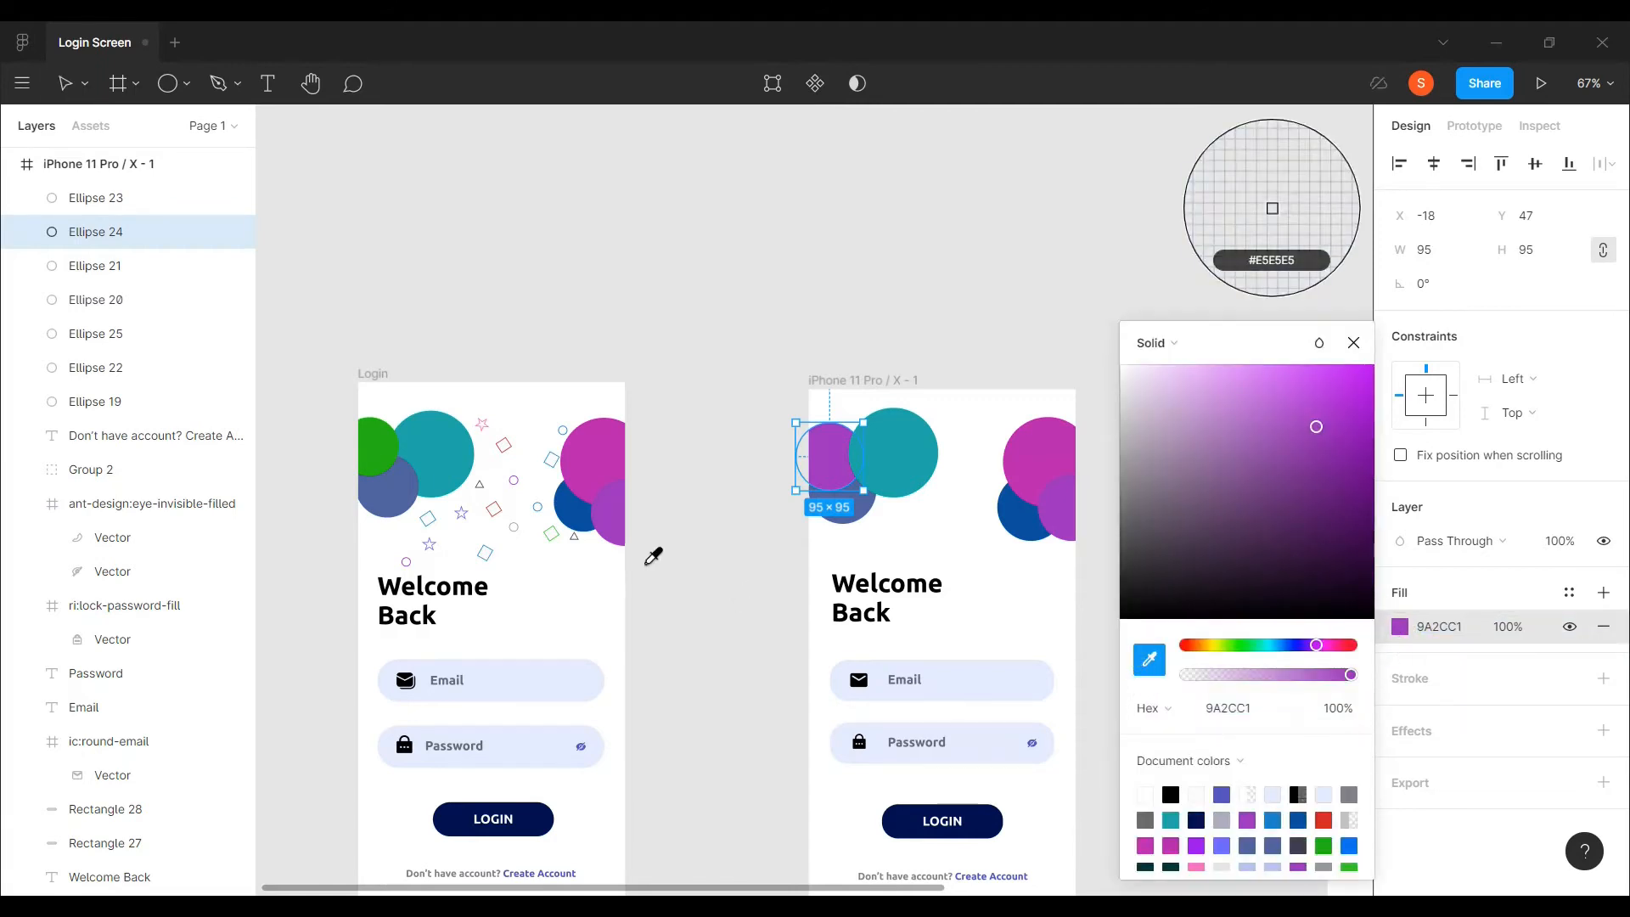
click(379, 443)
click(940, 535)
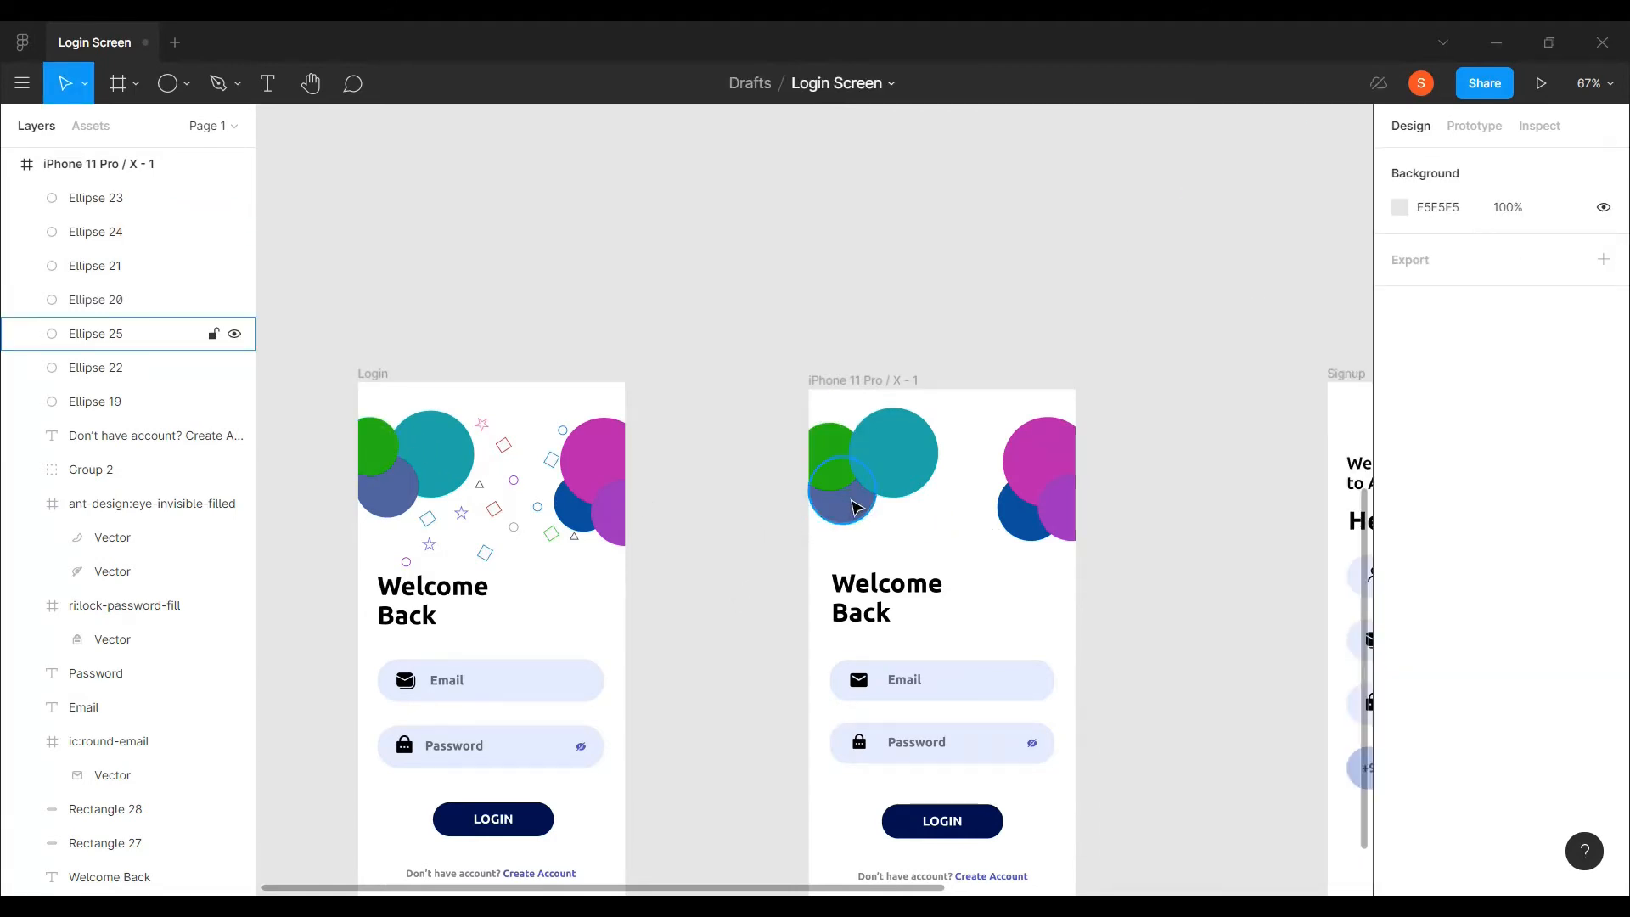
- Shift the slate blue circle slightly left and reorder the layers so it lies above the teal circle but below the green one
drag(857, 512, 844, 514)
click(927, 453)
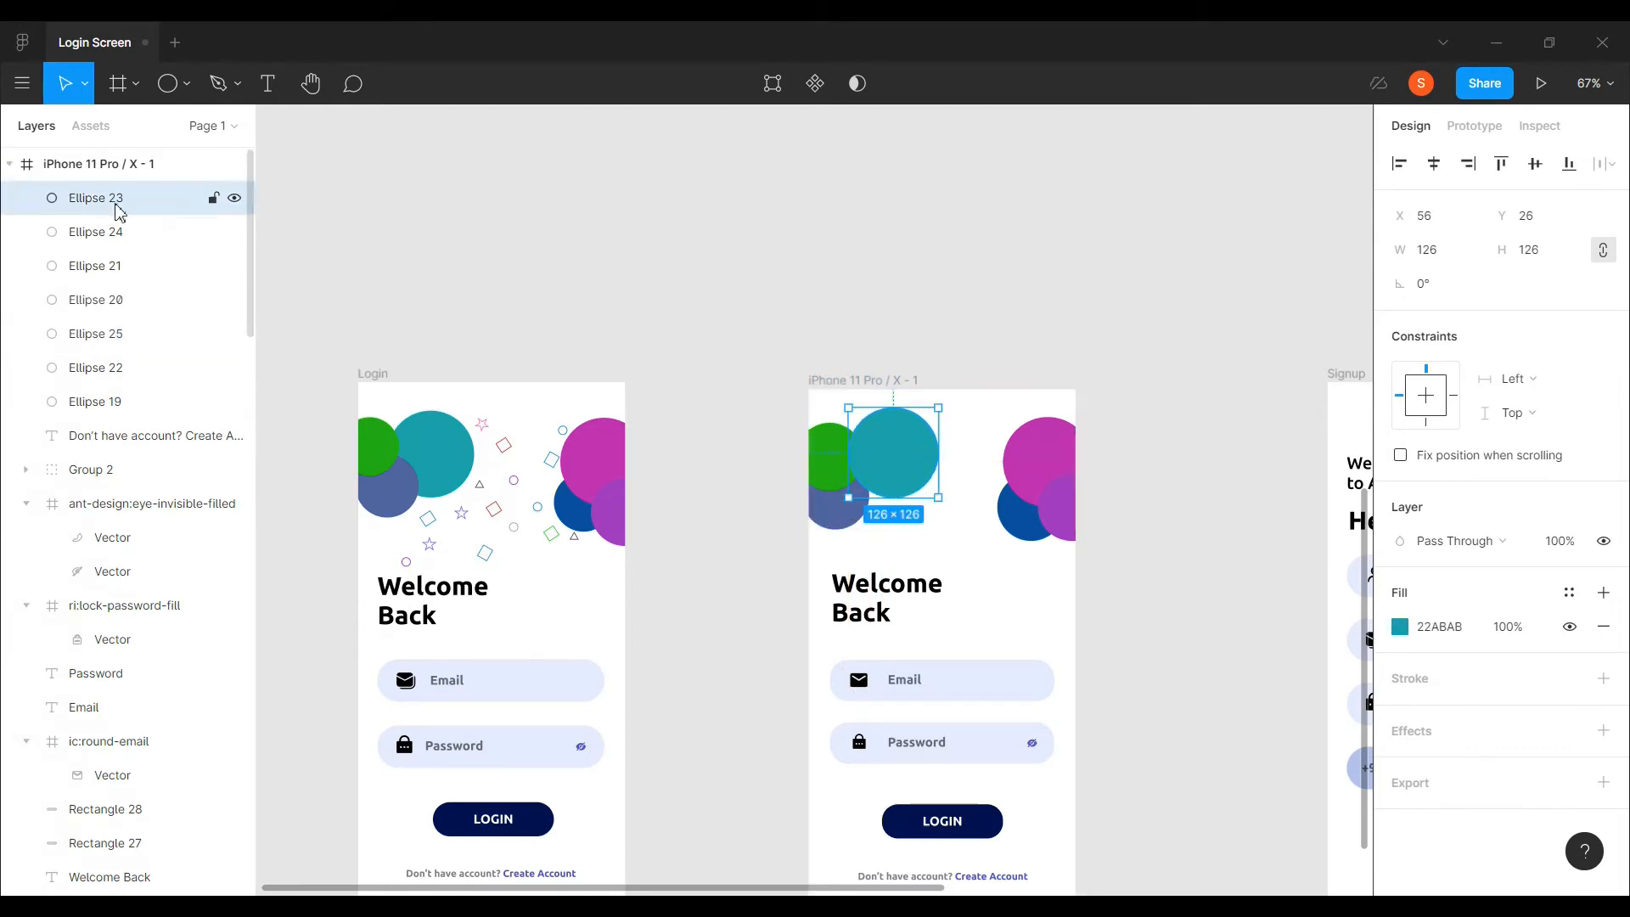
drag(119, 197, 184, 289)
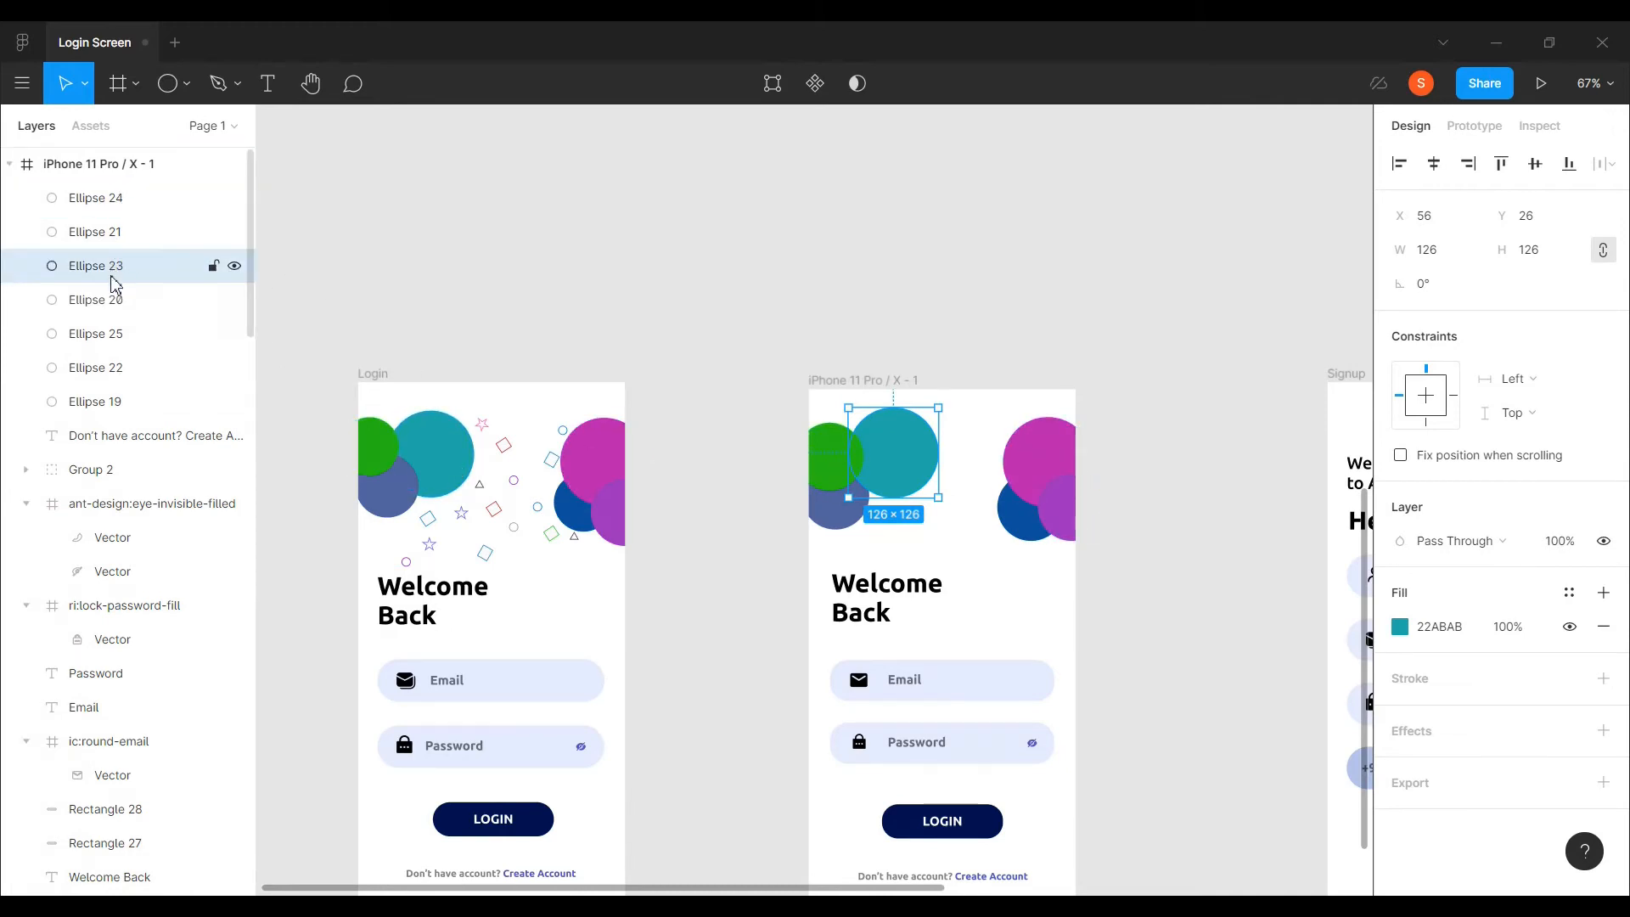
drag(112, 339, 120, 246)
- Move the slate blue circle right to about X 16, Y 96
click(653, 254)
scroll(862, 531, up, 3)
drag(840, 505, 870, 505)
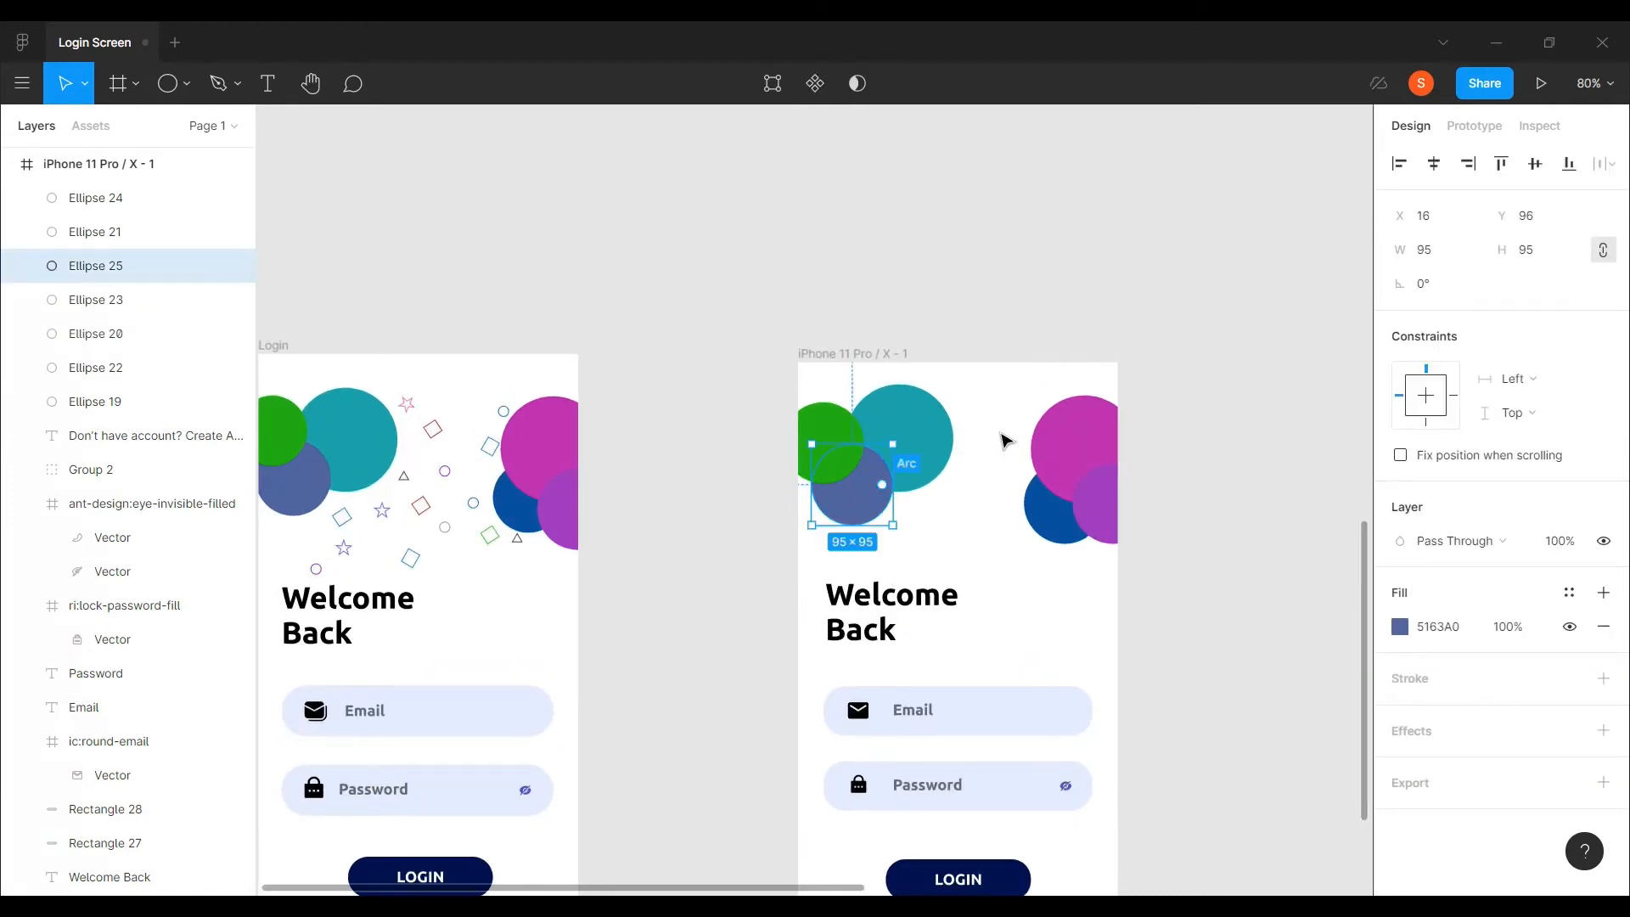
click(1133, 433)
- Draw a five-pointed star of about 21 × 21 in the Login frame, between the upper purple star and the red square
scroll(1129, 431, down, 3)
scroll(715, 480, up, 5)
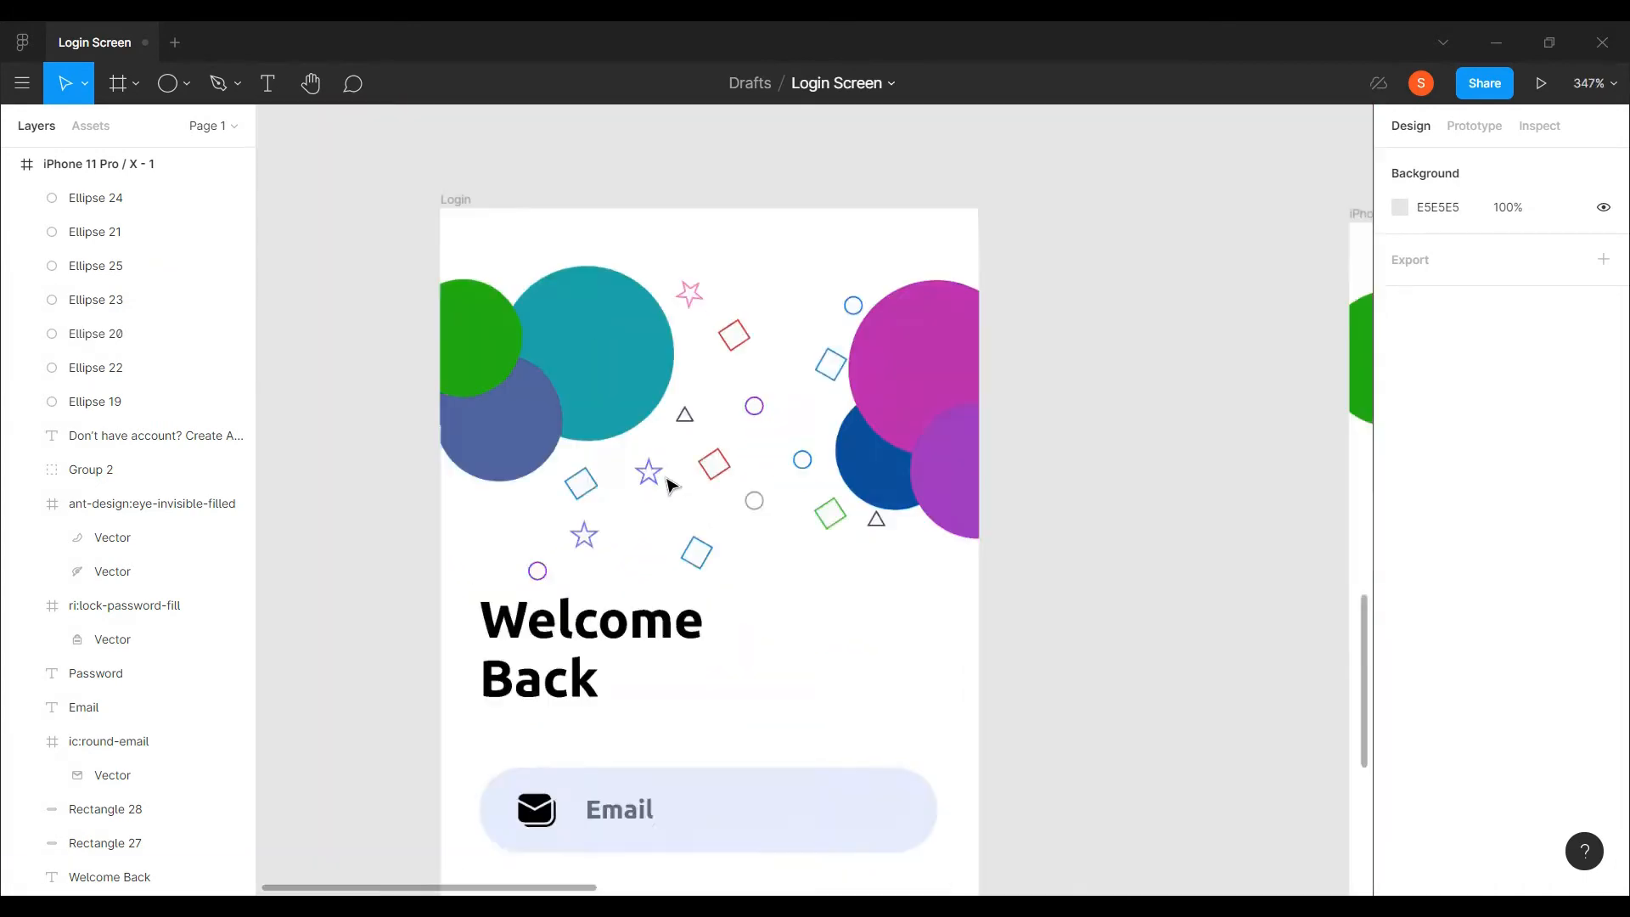
scroll(1048, 509, down, 5)
scroll(389, 255, left, 2)
click(187, 84)
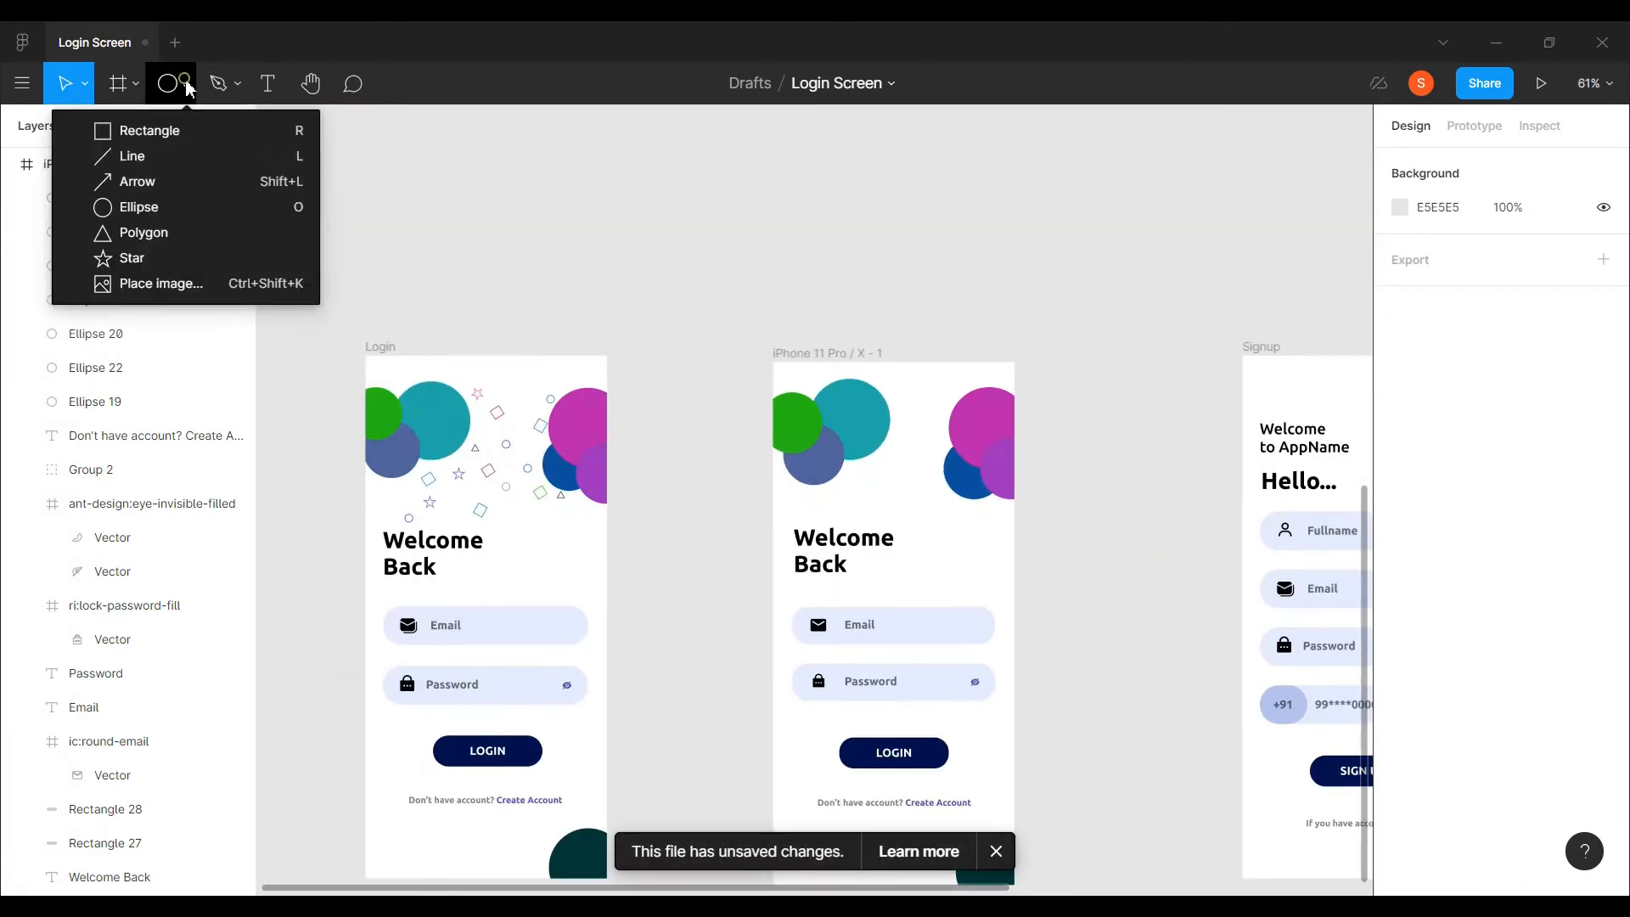
click(127, 257)
scroll(458, 465, up, 10)
drag(540, 416, 598, 474)
mouse_move(577, 448)
mouse_down()
mouse_move(564, 459)
mouse_move(614, 505)
mouse_move(582, 467)
mouse_up()
- Reduce the new star's C4C4C4 fill to 0% opacity and add a 000000 stroke of width 1
click(1399, 660)
drag(1346, 674, 1278, 675)
click(1603, 713)
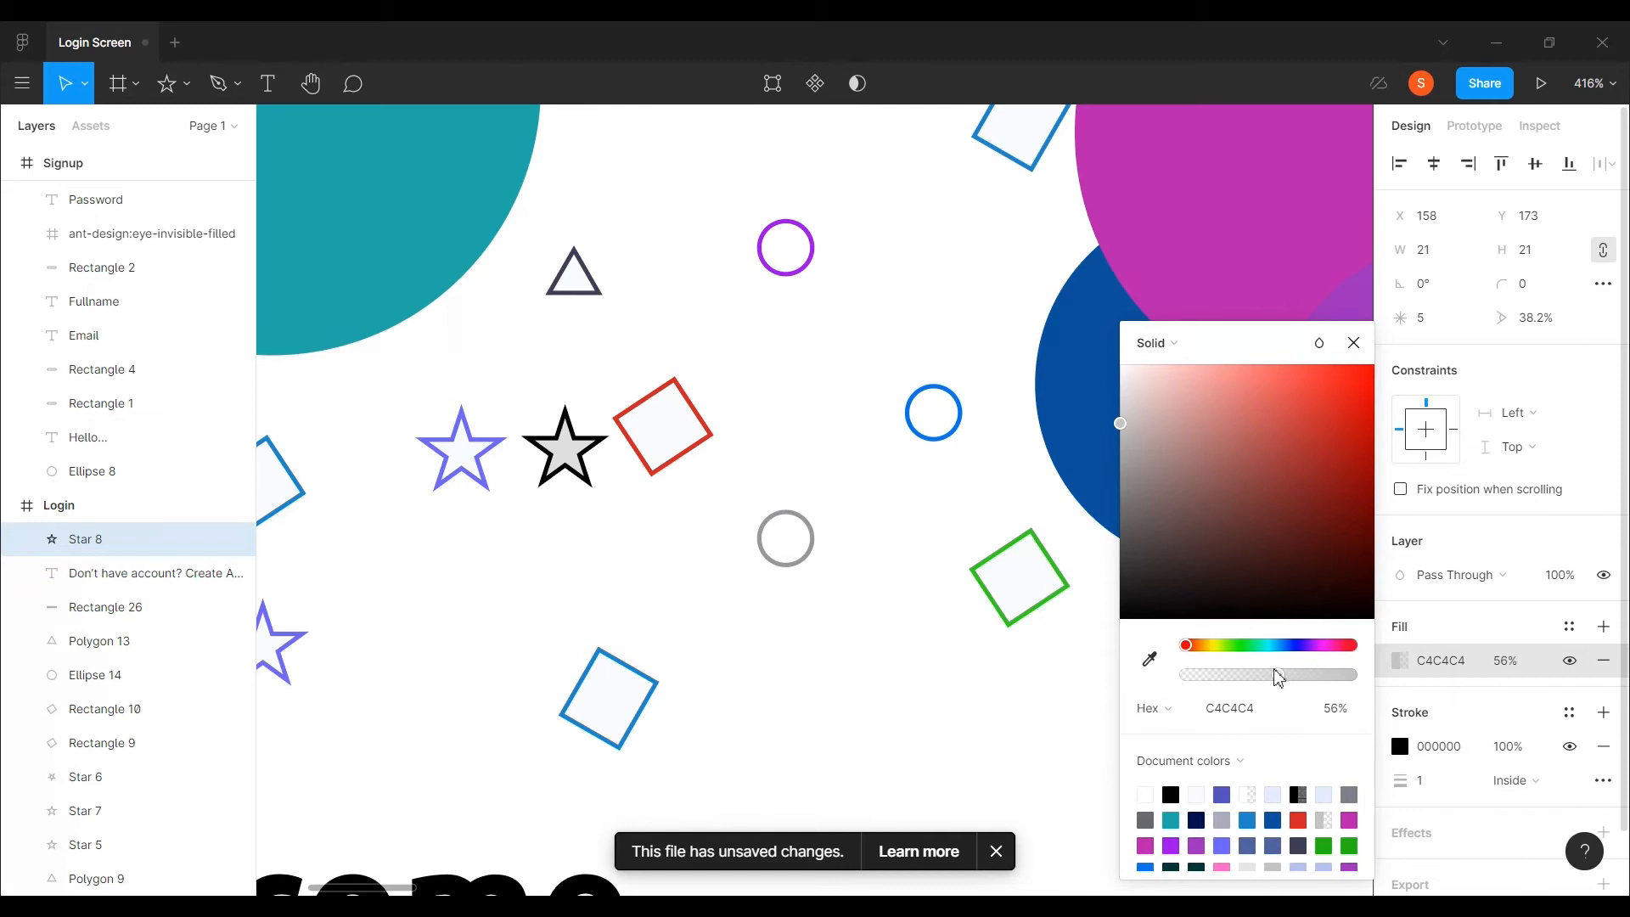
drag(1200, 677, 1181, 677)
- Change the new star's stroke colour to dark red 6D2A2A
click(1403, 746)
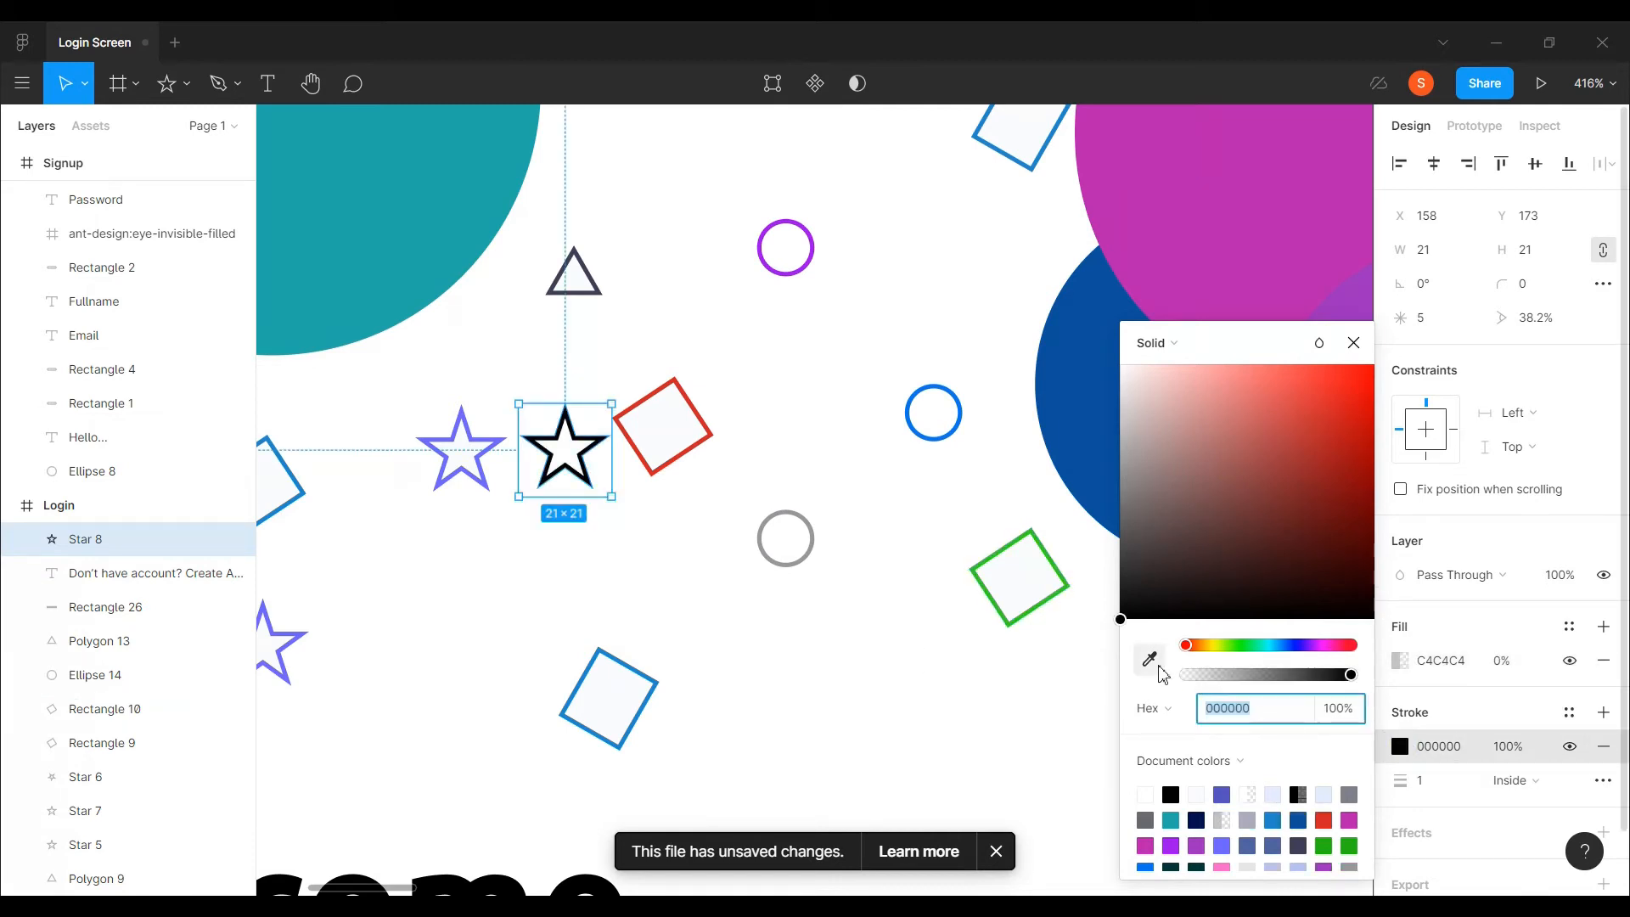
click(1151, 660)
mouse_move(1204, 513)
mouse_down()
mouse_move(1285, 443)
mouse_move(1276, 510)
mouse_up()
click(1353, 343)
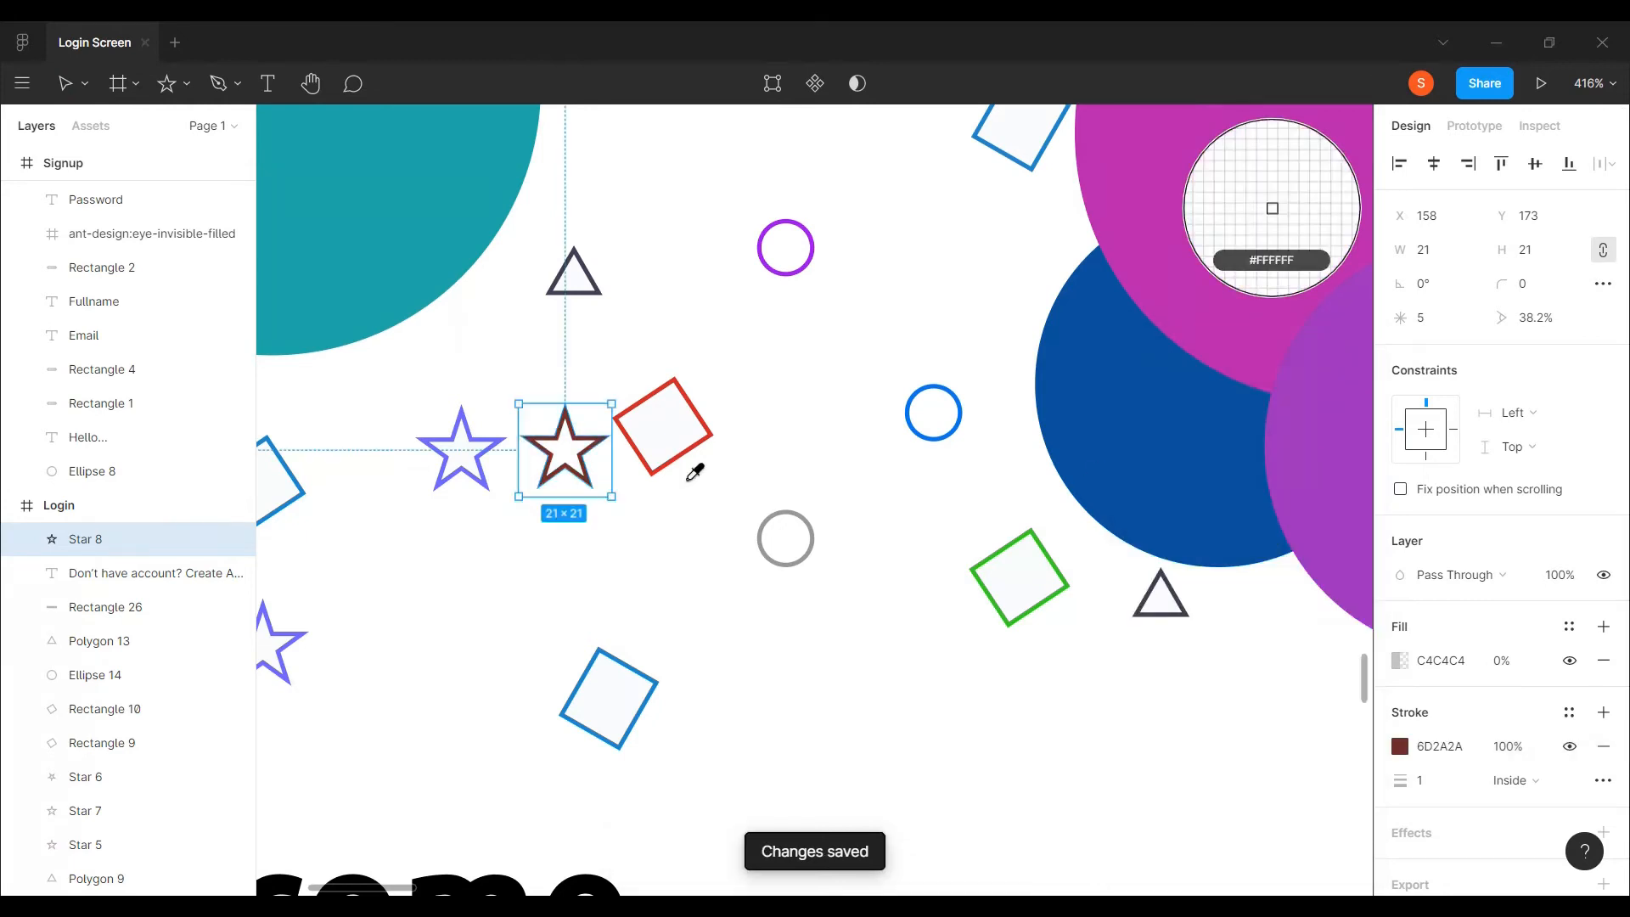
- Set the new star's fill to white FFFFFF at 0% opacity
scroll(462, 449, up, 5)
click(441, 443)
scroll(434, 453, down, 5)
scroll(434, 455, up, 1)
click(1399, 660)
drag(1293, 645, 1290, 647)
drag(1131, 436, 1107, 355)
drag(1351, 674, 1144, 684)
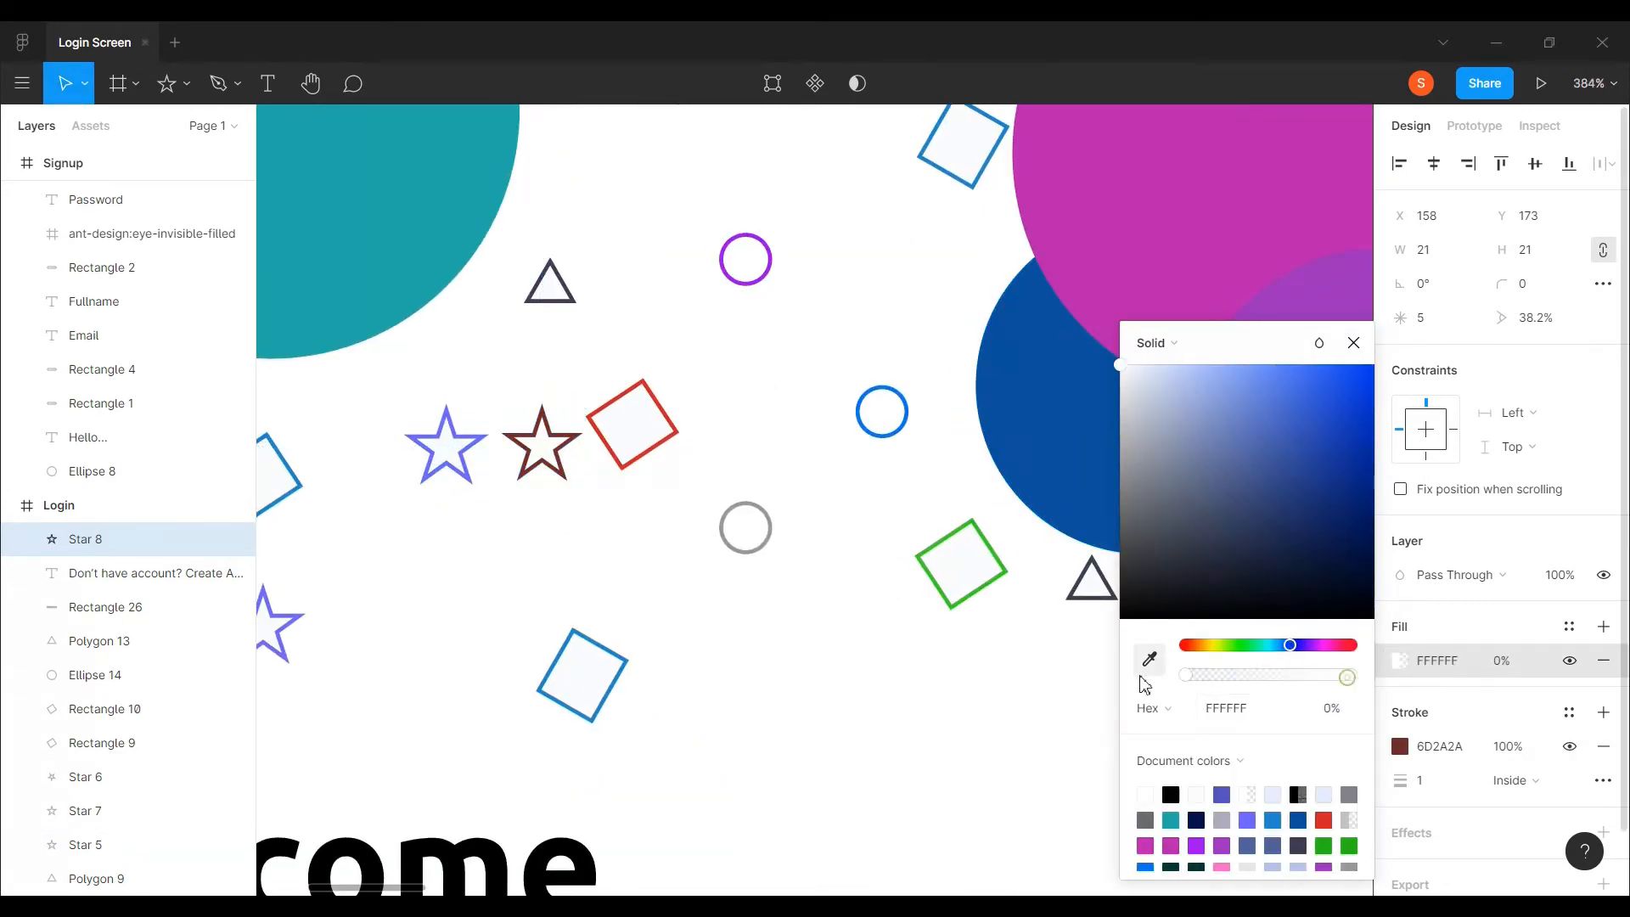
- Set the dark red star's stroke to 6C63FF, sampled from the neighbouring purple star
click(1400, 746)
click(1149, 659)
scroll(467, 447, up, 4)
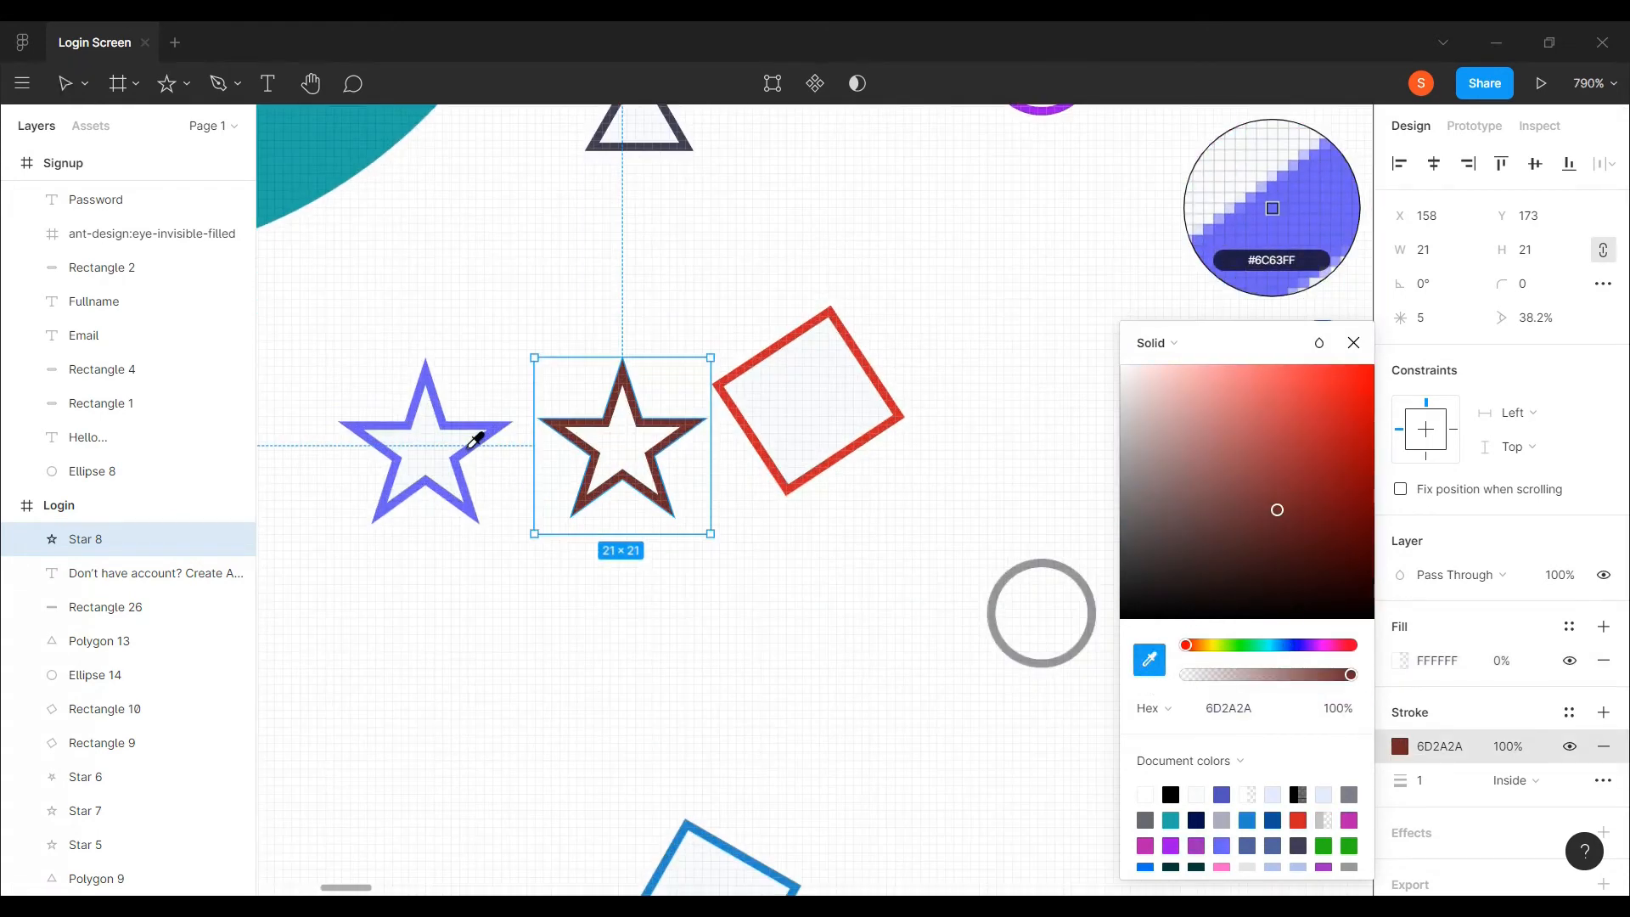
click(468, 448)
scroll(468, 447, down, 4)
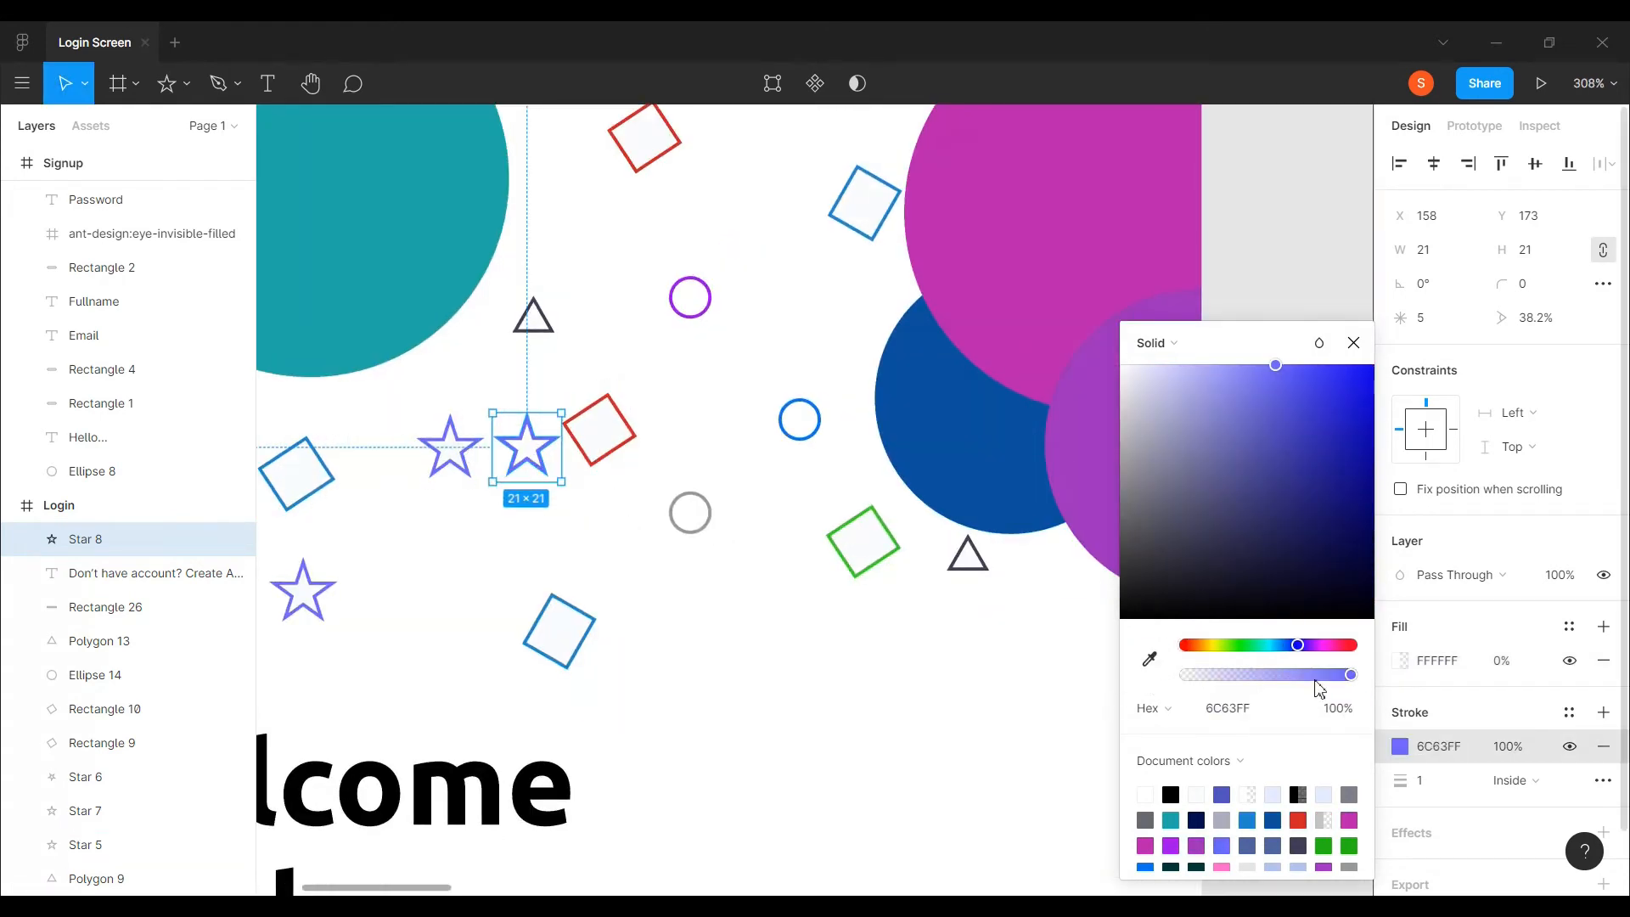
- Adjust the new star's stroke shade and hue to violet 702BA7
drag(1275, 367, 1309, 453)
mouse_move(1297, 646)
mouse_down()
mouse_move(1216, 639)
mouse_move(1339, 646)
mouse_move(1315, 649)
mouse_up()
drag(1311, 447, 1309, 453)
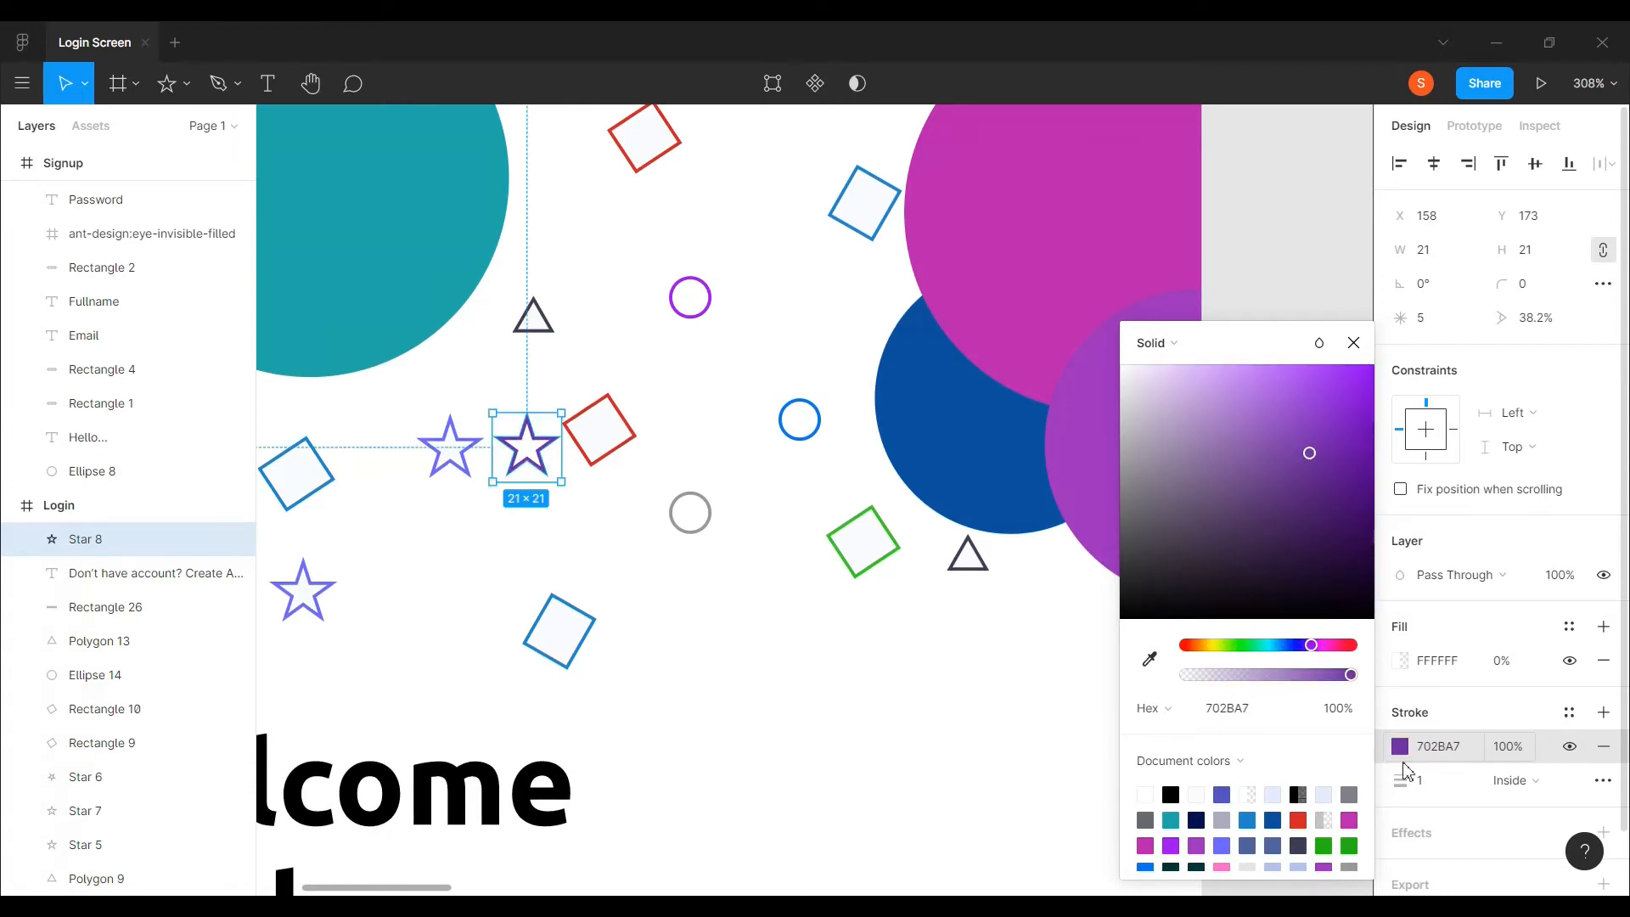
- Resample the neighbouring star's colour 6C63FF to replace the new star's violet stroke
click(1148, 660)
scroll(394, 384, up, 2)
click(545, 497)
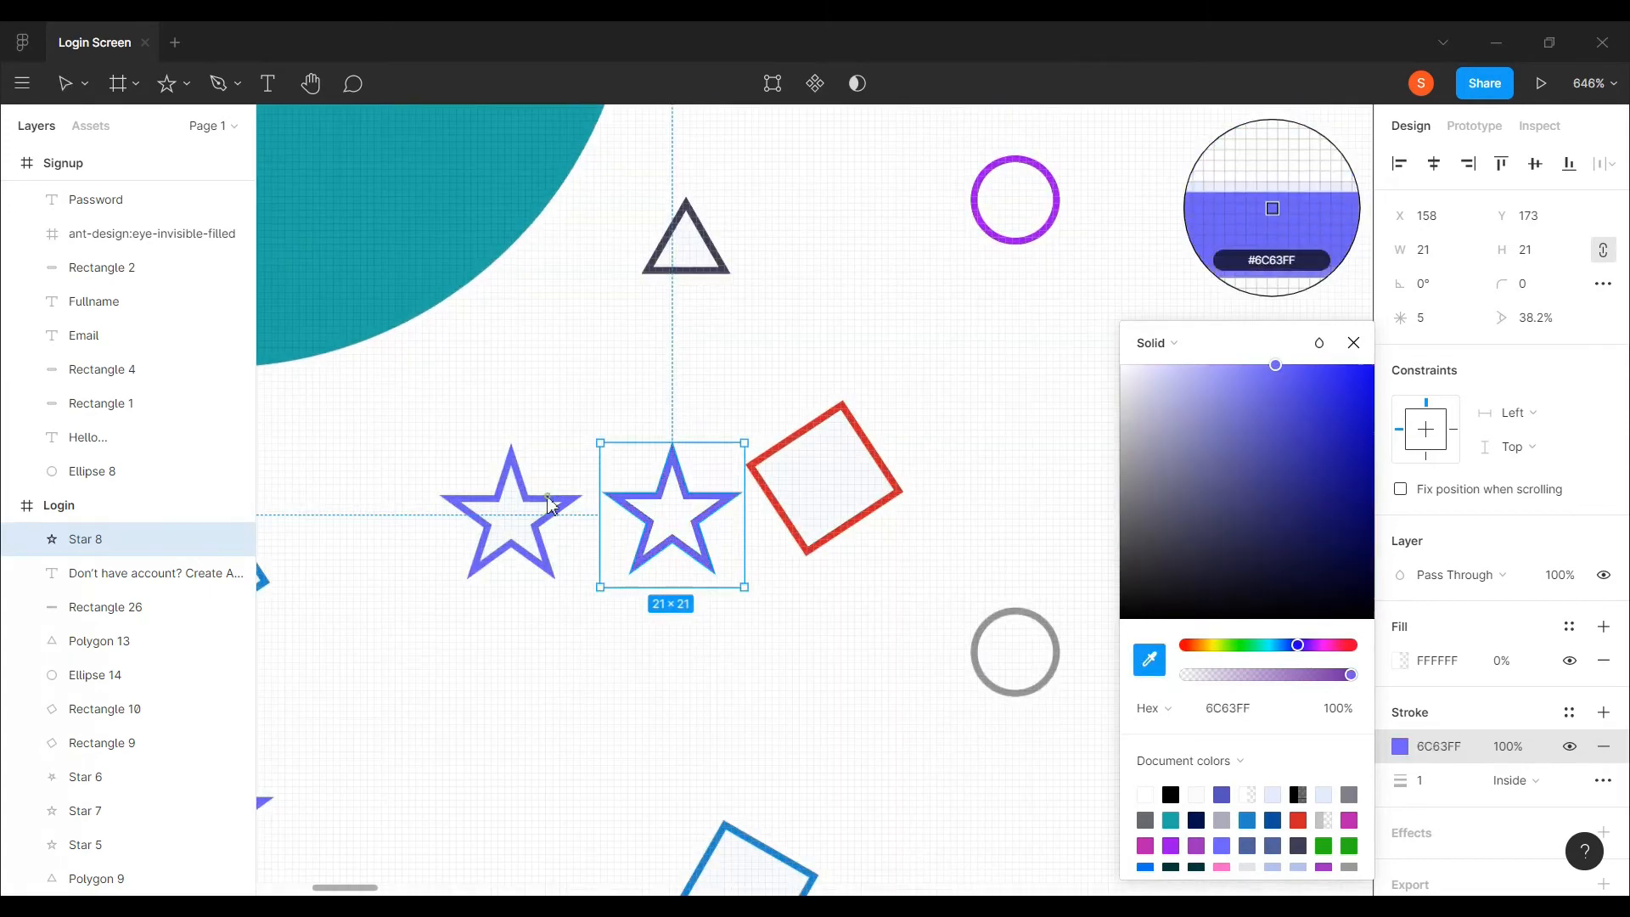
scroll(546, 496, down, 3)
- Delete the newly drawn star from the Login frame
click(1353, 342)
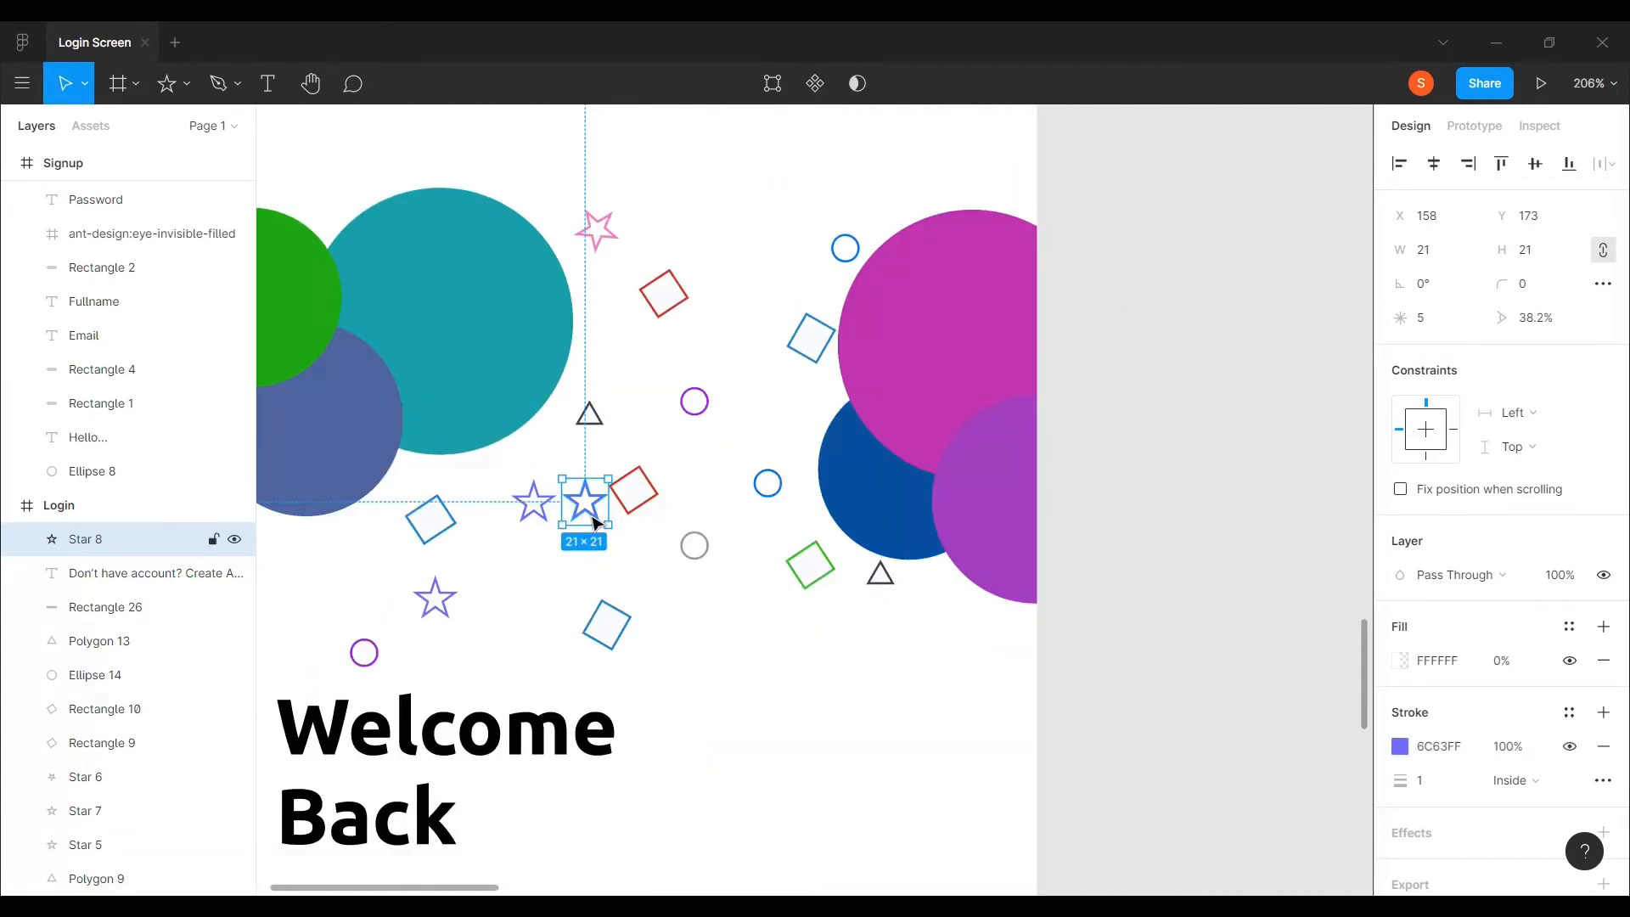
key(Delete)
scroll(601, 520, down, 3)
- Try selecting all the decorative circles and small shapes above Welcome Back in the Login frame, and clear the selection
click(599, 355)
click(611, 327)
drag(395, 305, 897, 604)
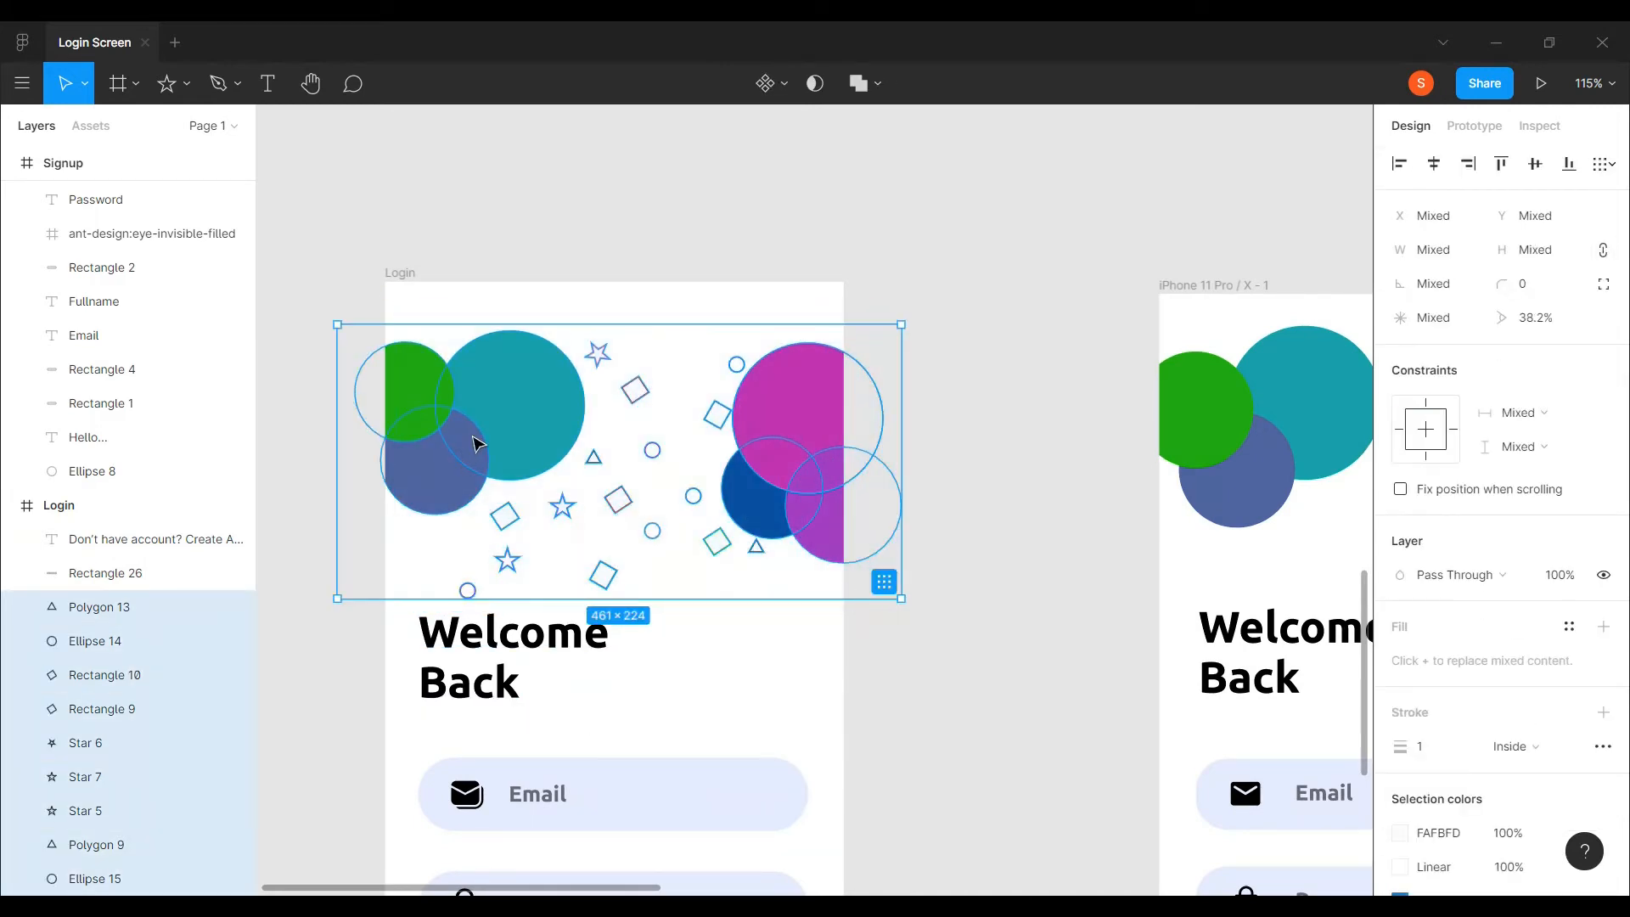
click(907, 484)
click(830, 510)
click(735, 241)
scroll(735, 241, down, 3)
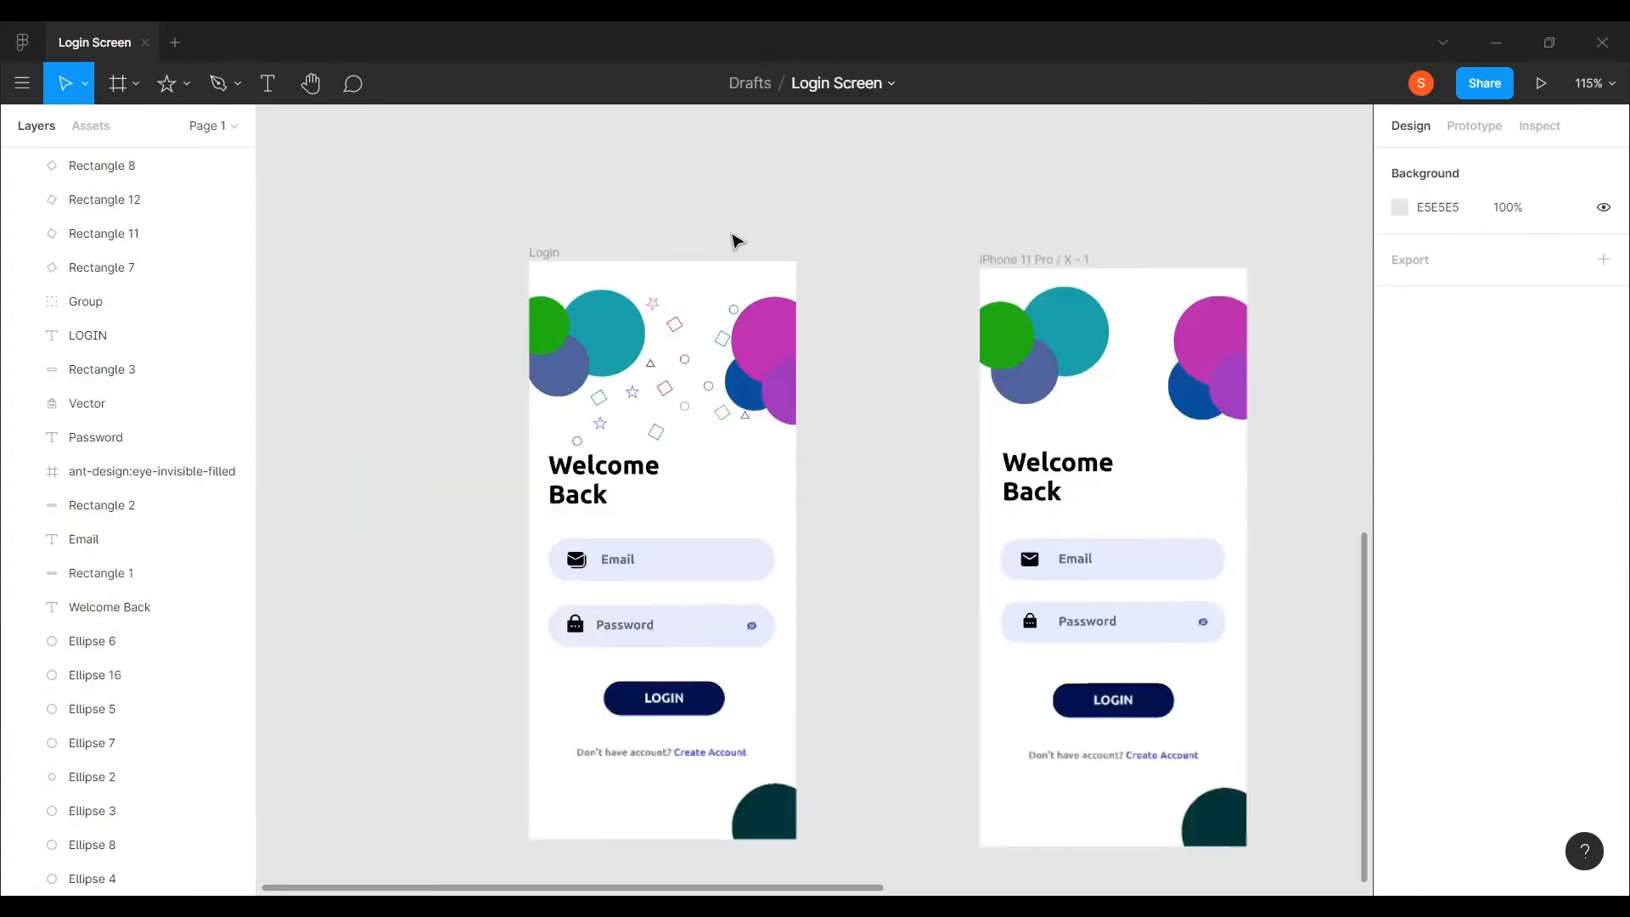
- Add the text note "Press shift + click to select more then one and deselect." on the empty canvas above the frames
scroll(735, 241, down, 2)
key(t)
scroll(626, 392, up, 5)
click(625, 392)
text(P)
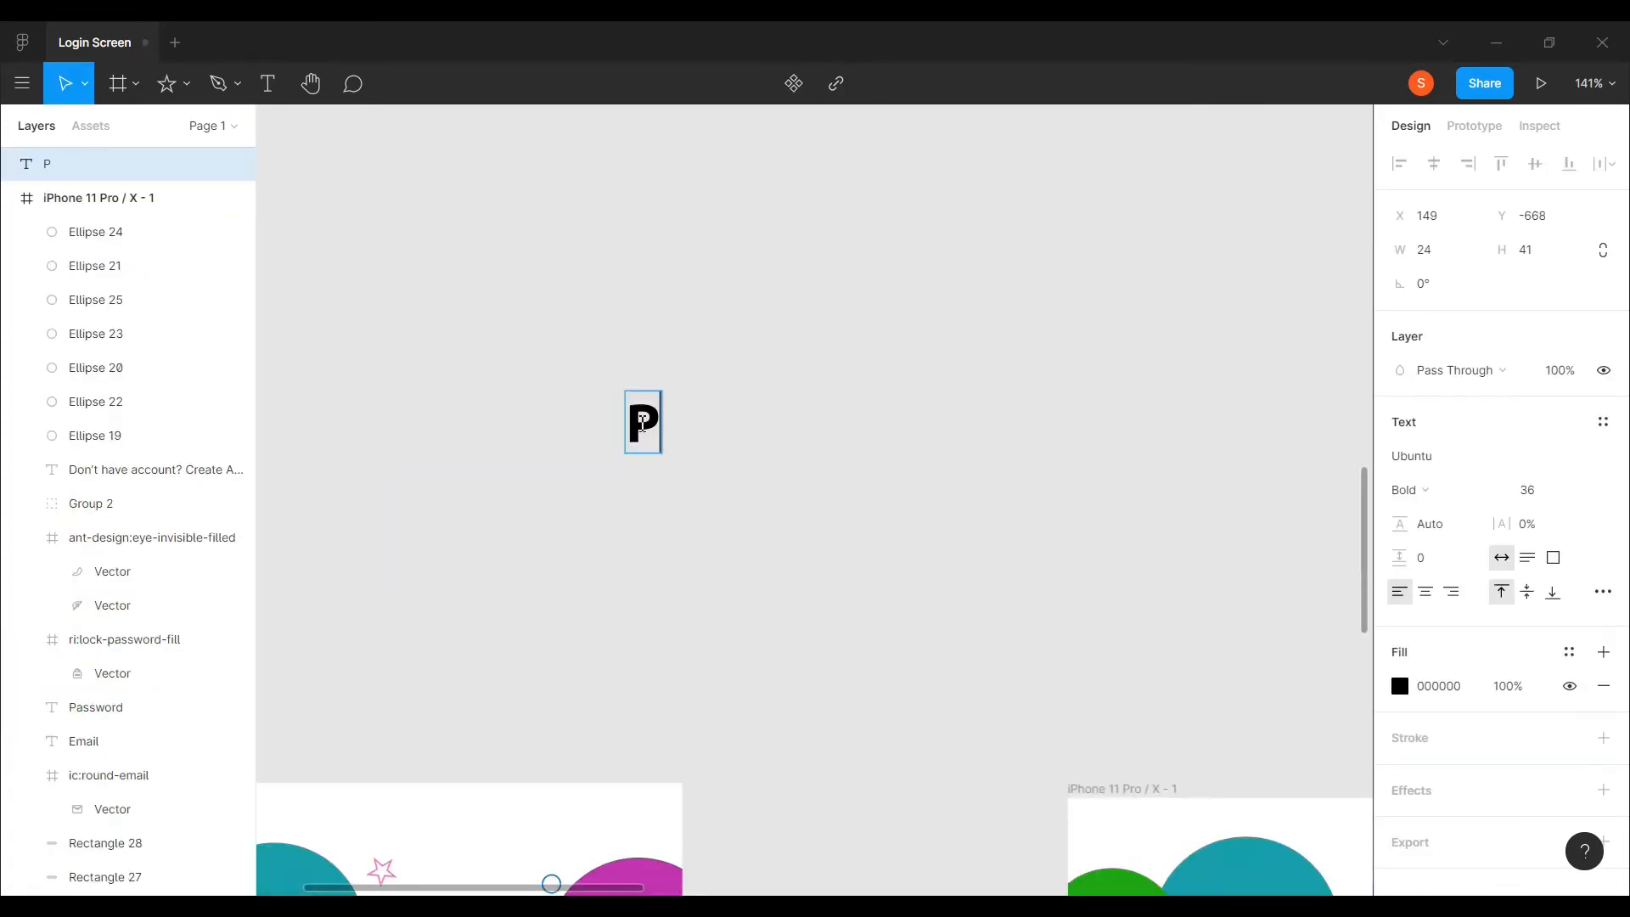
text(ress shift +)
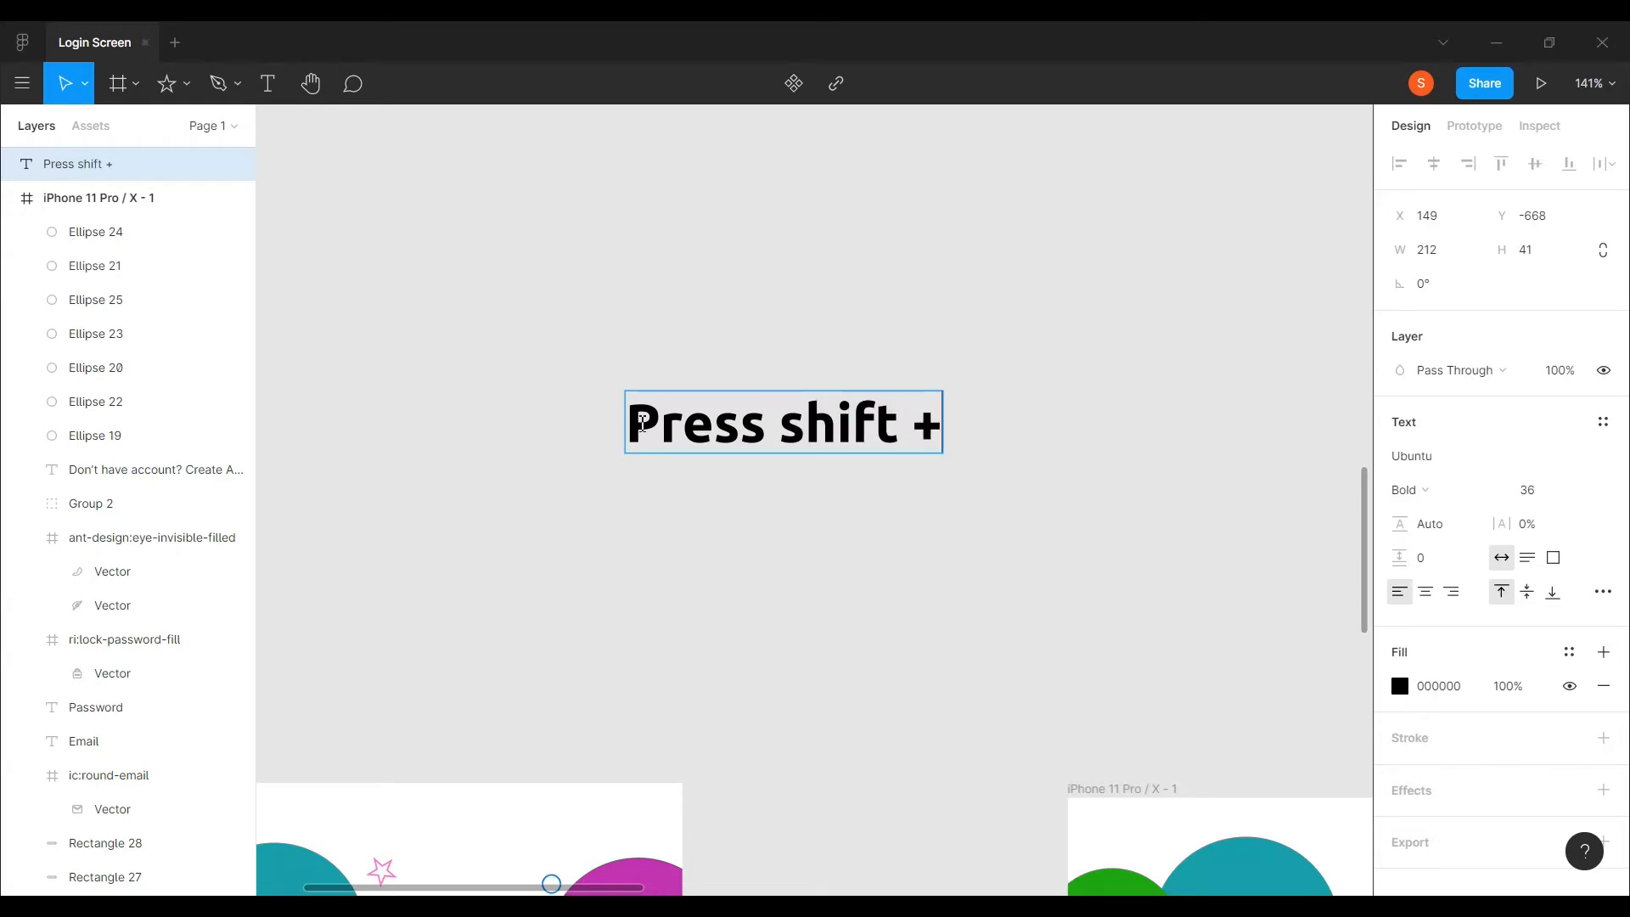
text( click t)
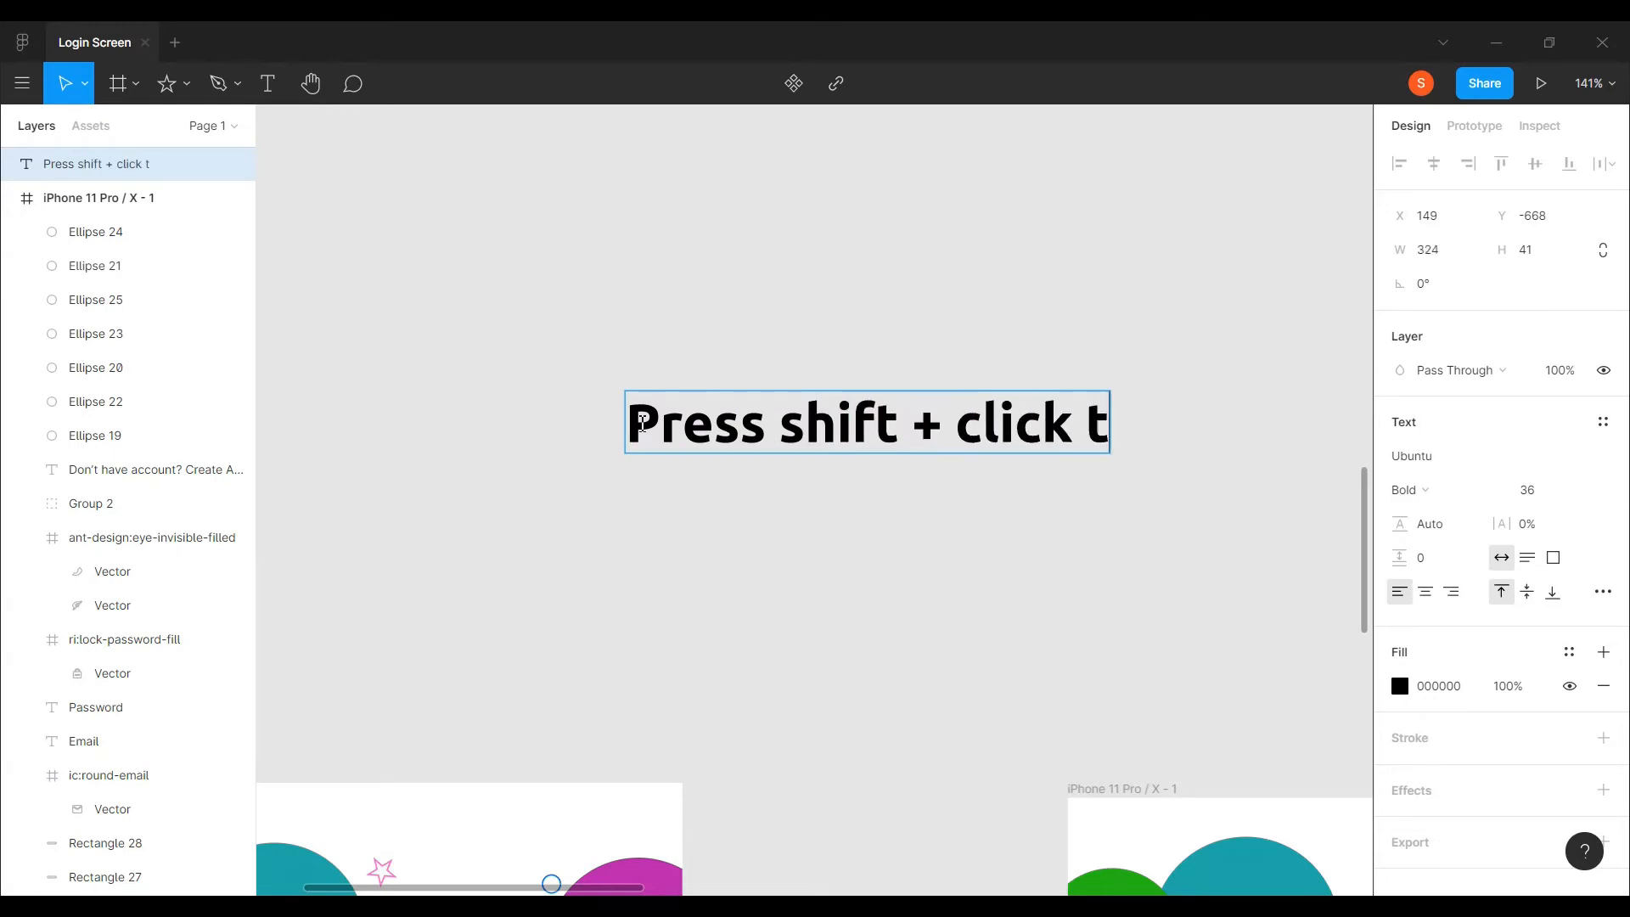
text(o sel)
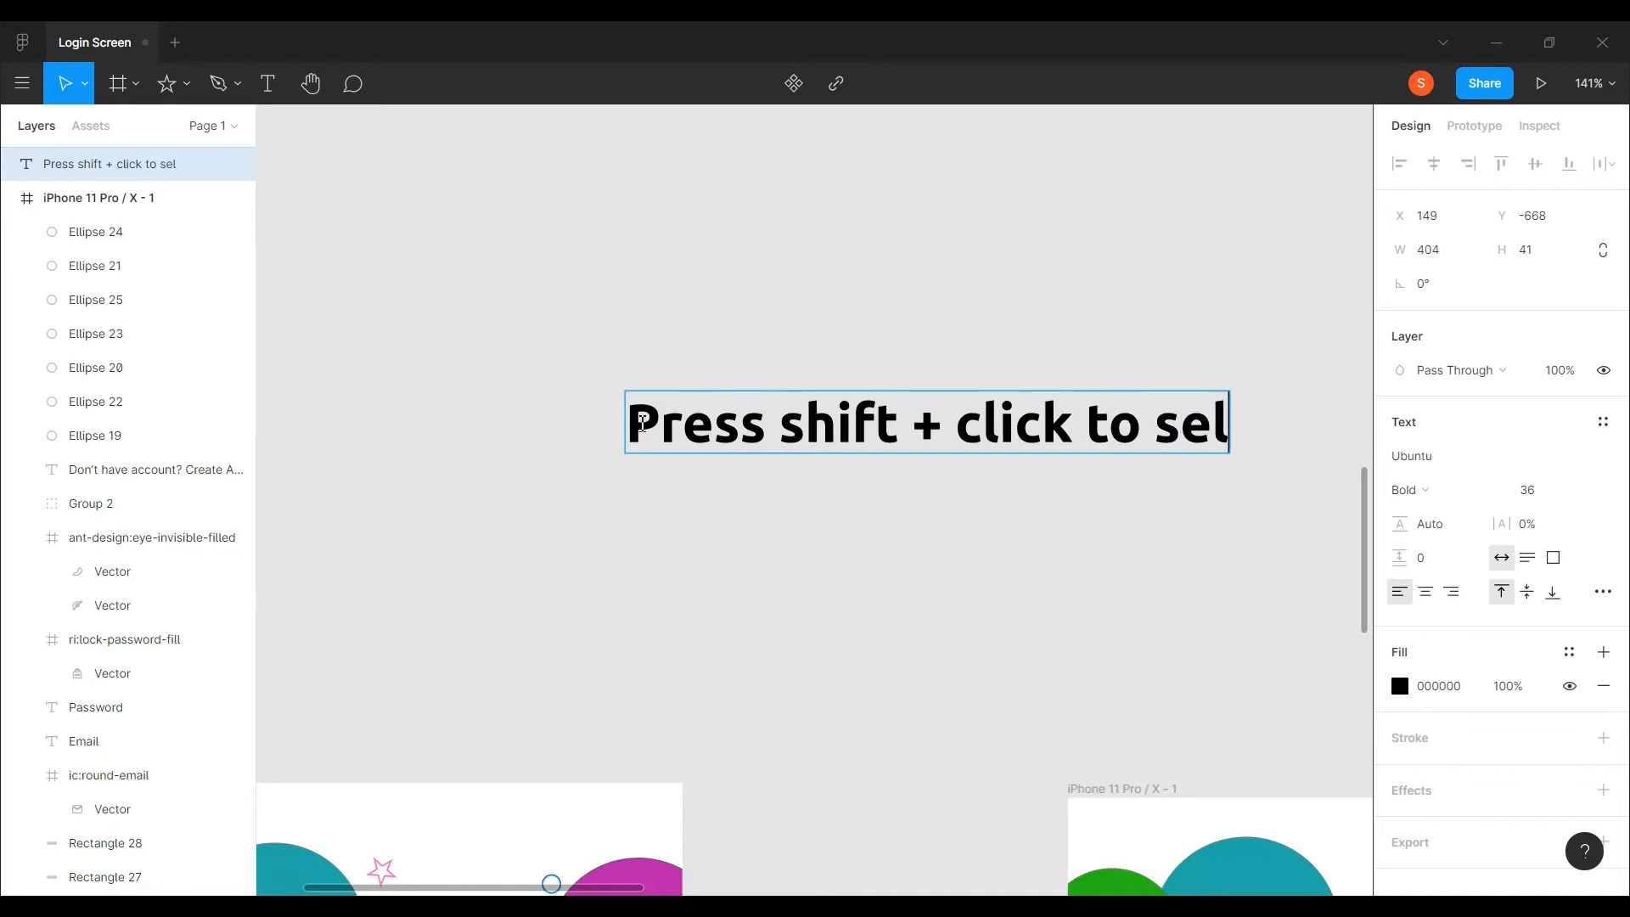
text(ect more)
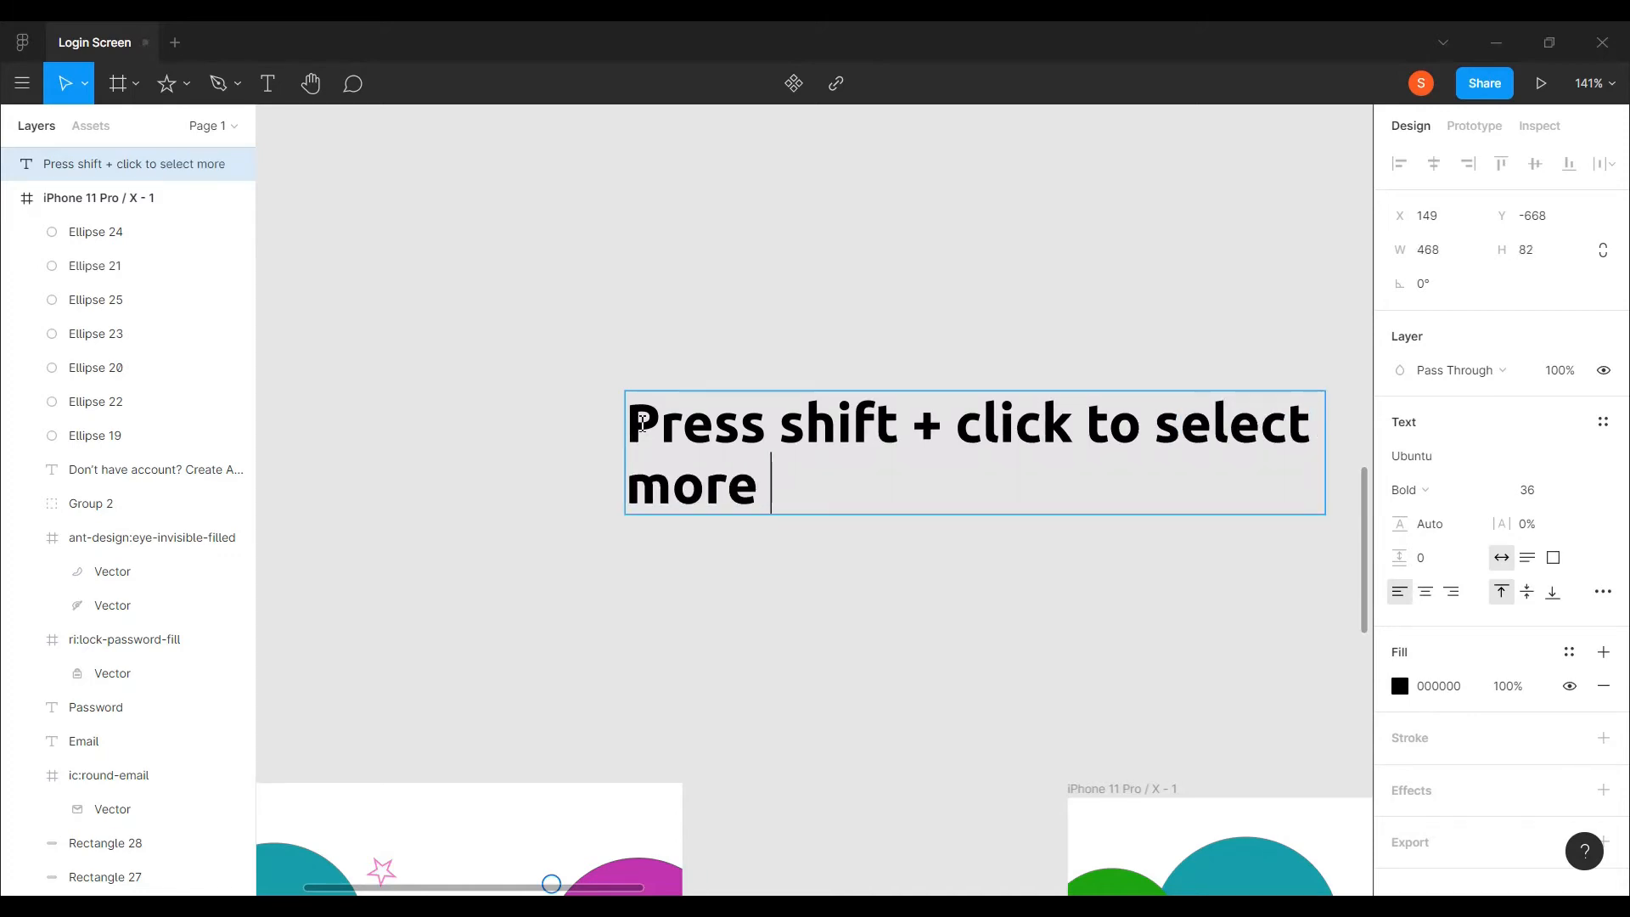
text( then one and)
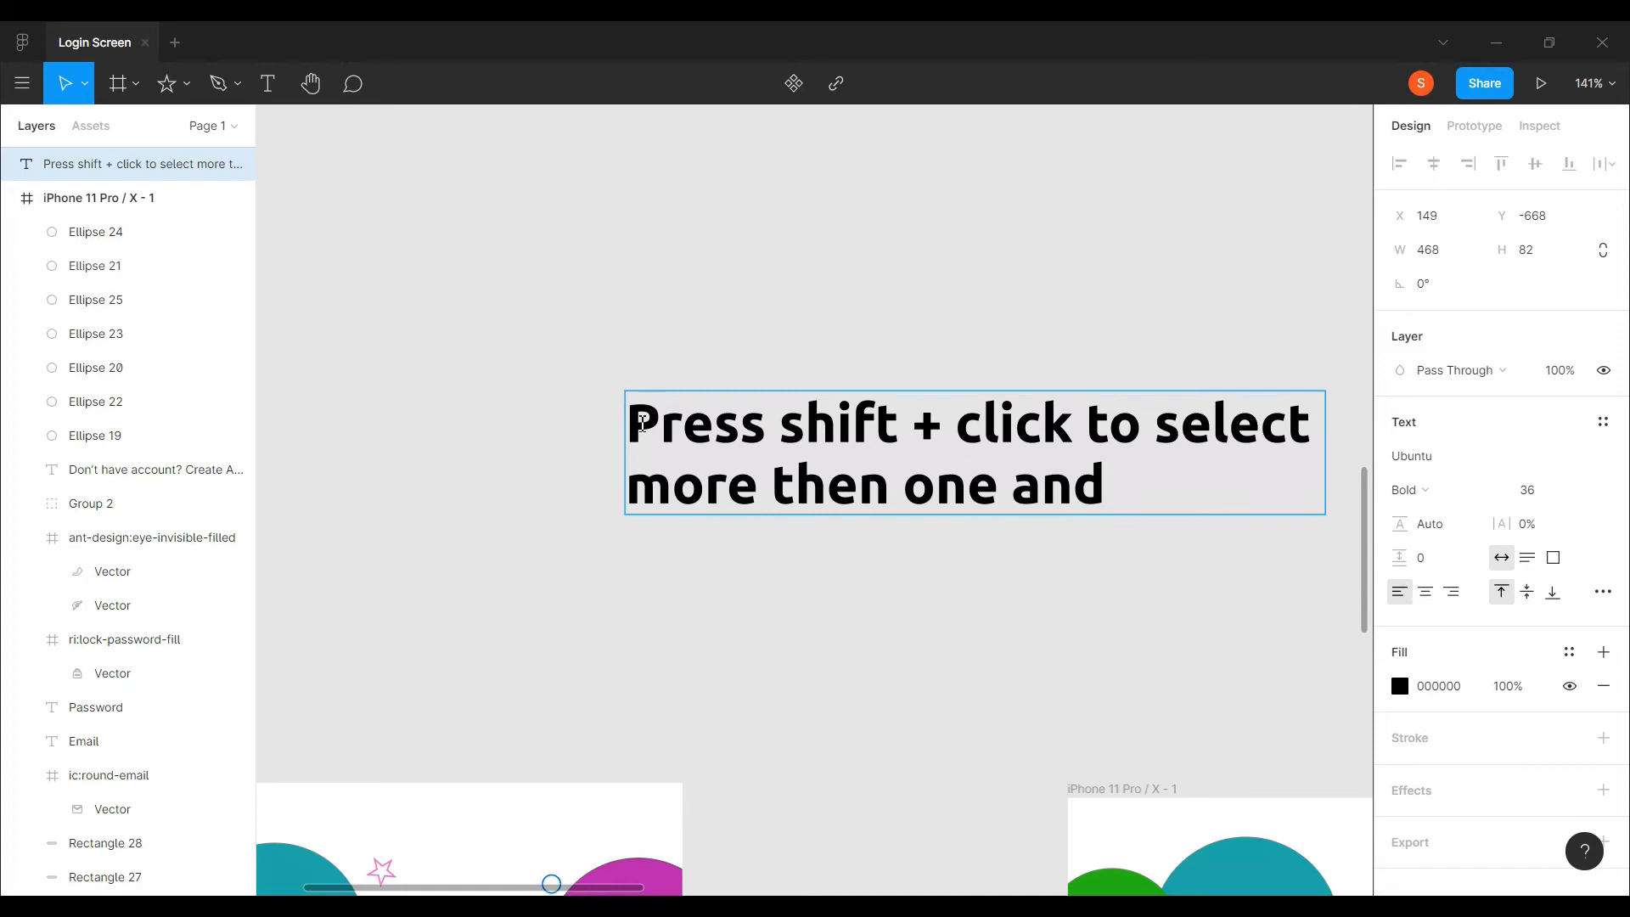
text( deselect.)
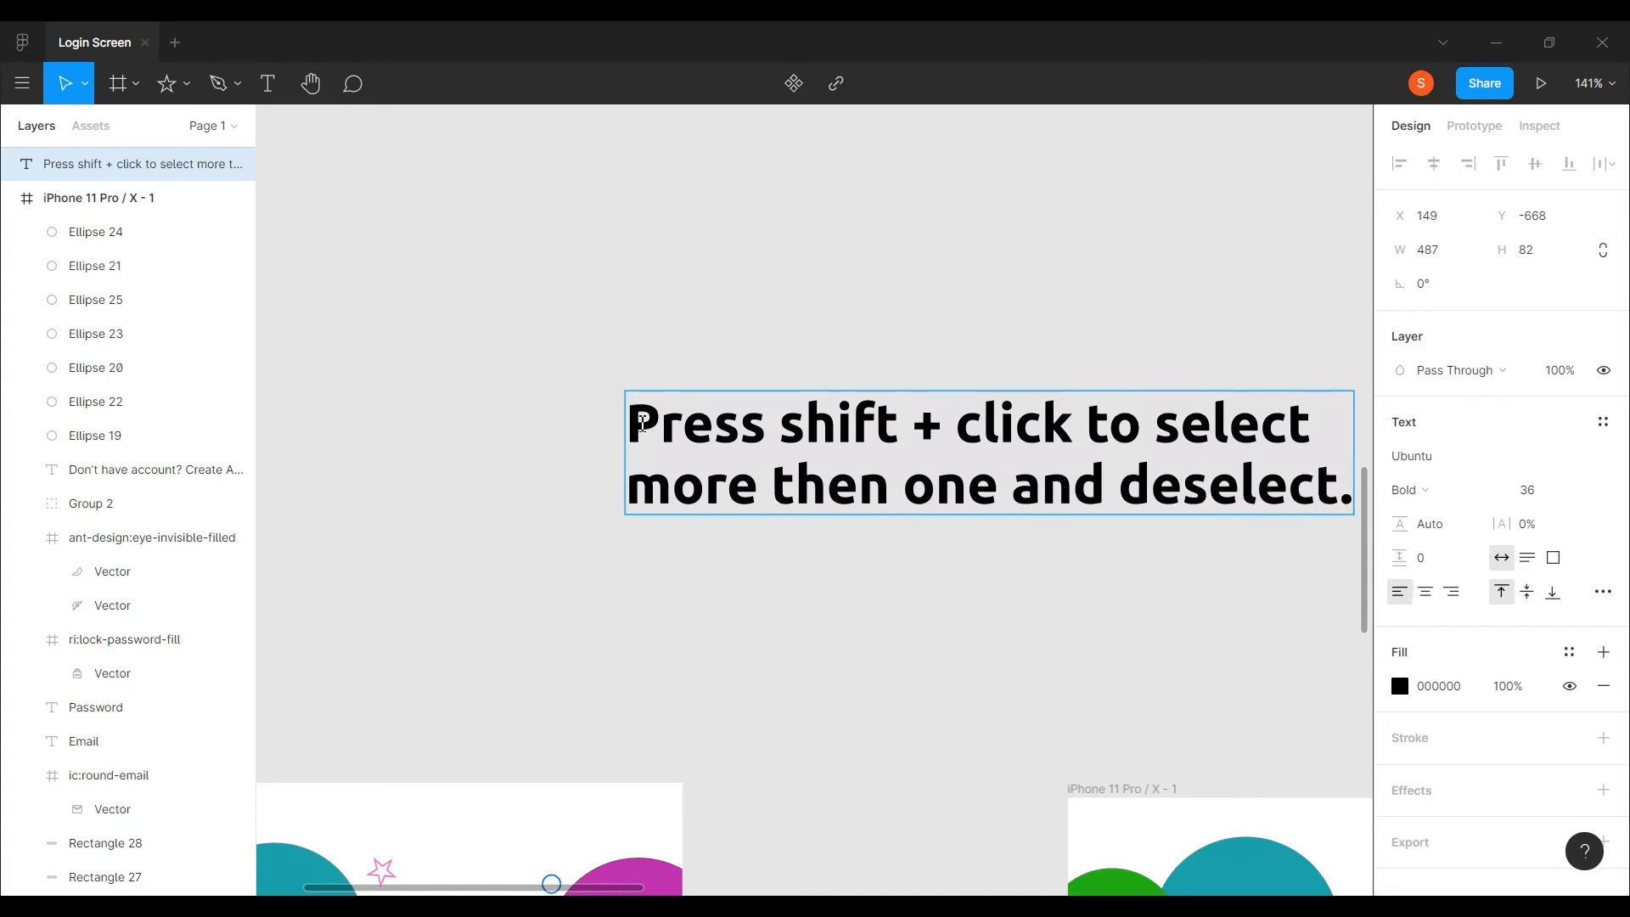
- Delete the selection-tip text note from the canvas
key(Escape)
key(Delete)
scroll(866, 573, down, 5)
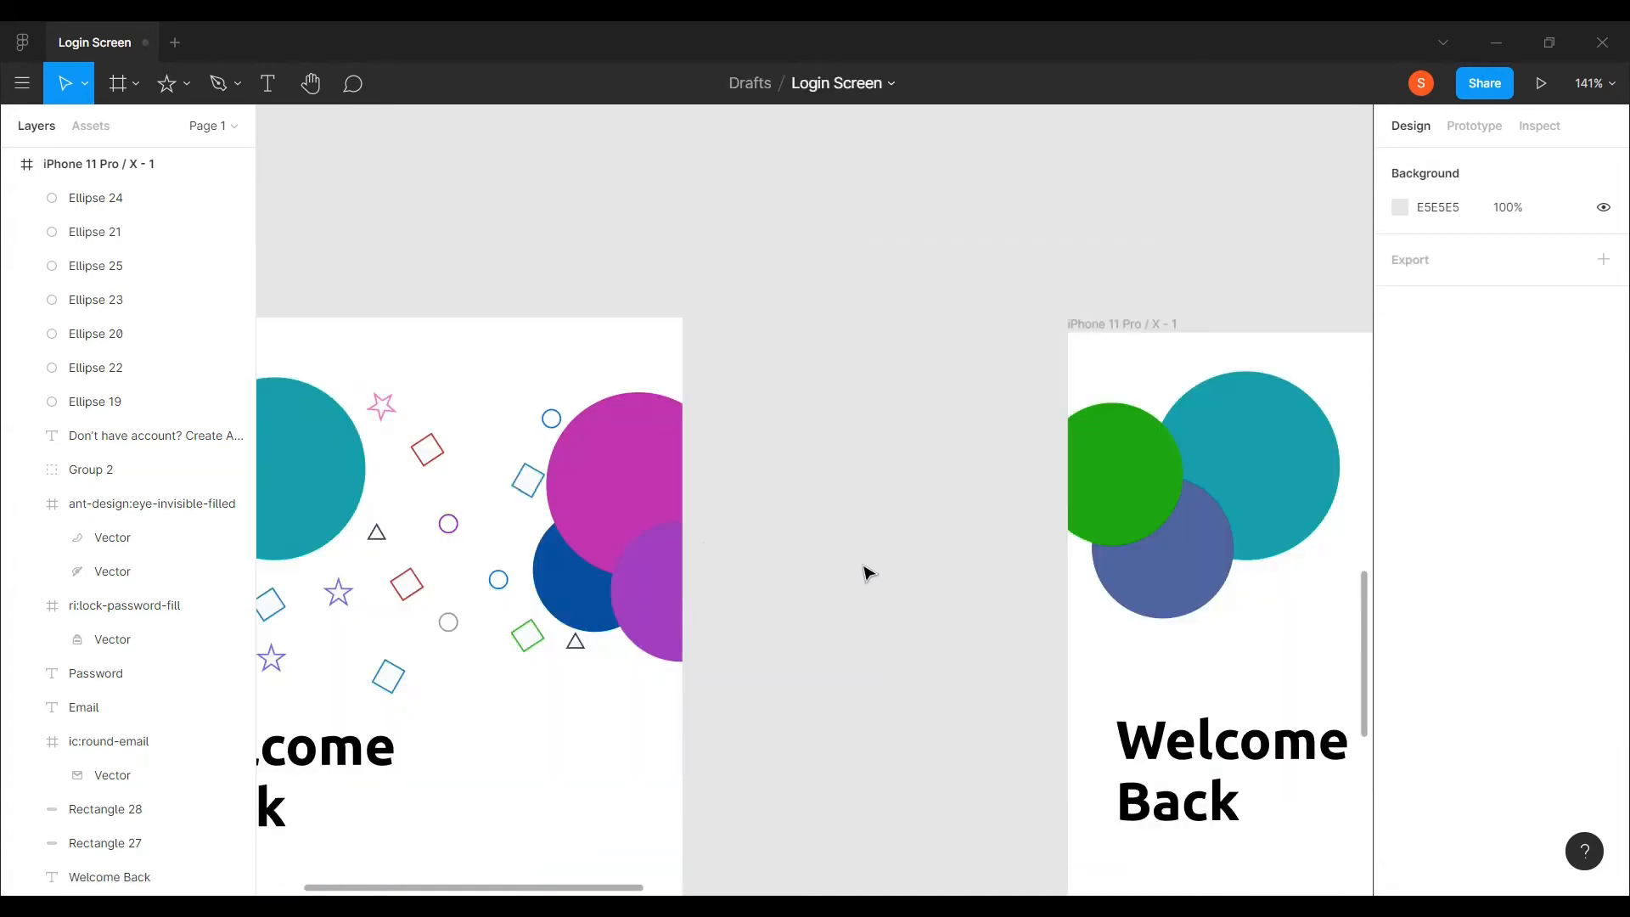
- Duplicate all the small decorative stars, squares, circles and triangles above Welcome Back in the Login frame, and place the copies in iPhone 11 Pro / X - 1
scroll(865, 573, down, 3)
scroll(806, 516, up, 5)
click(787, 483)
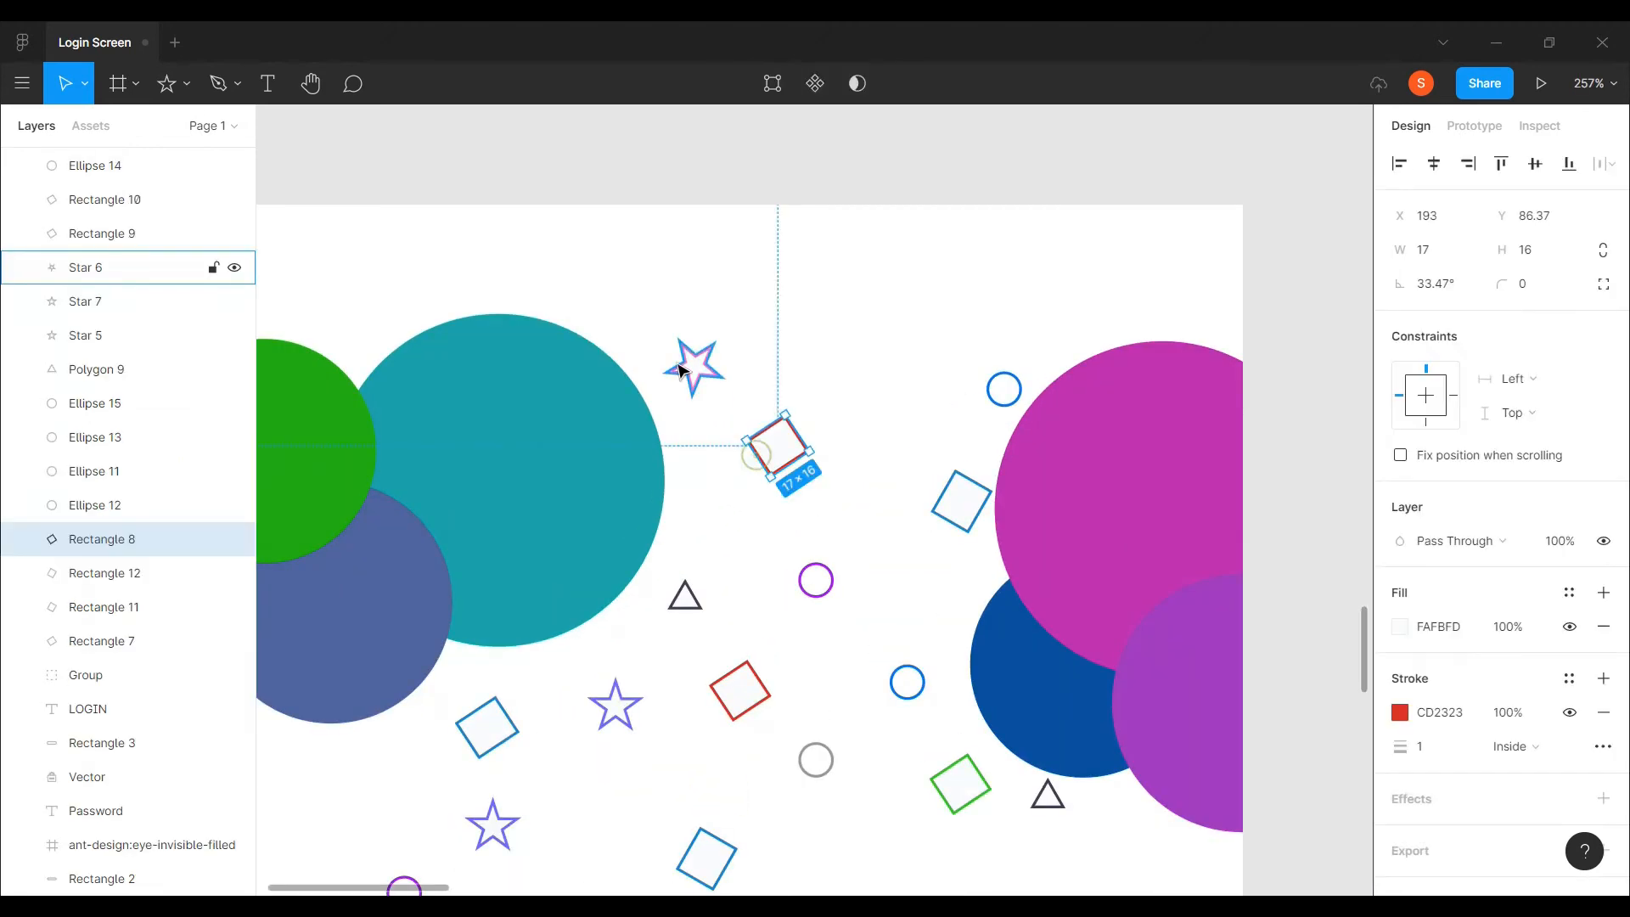
shift+click(754, 452)
shift+click(875, 460)
shift+click(859, 504)
shift+click(816, 580)
shift+click(685, 596)
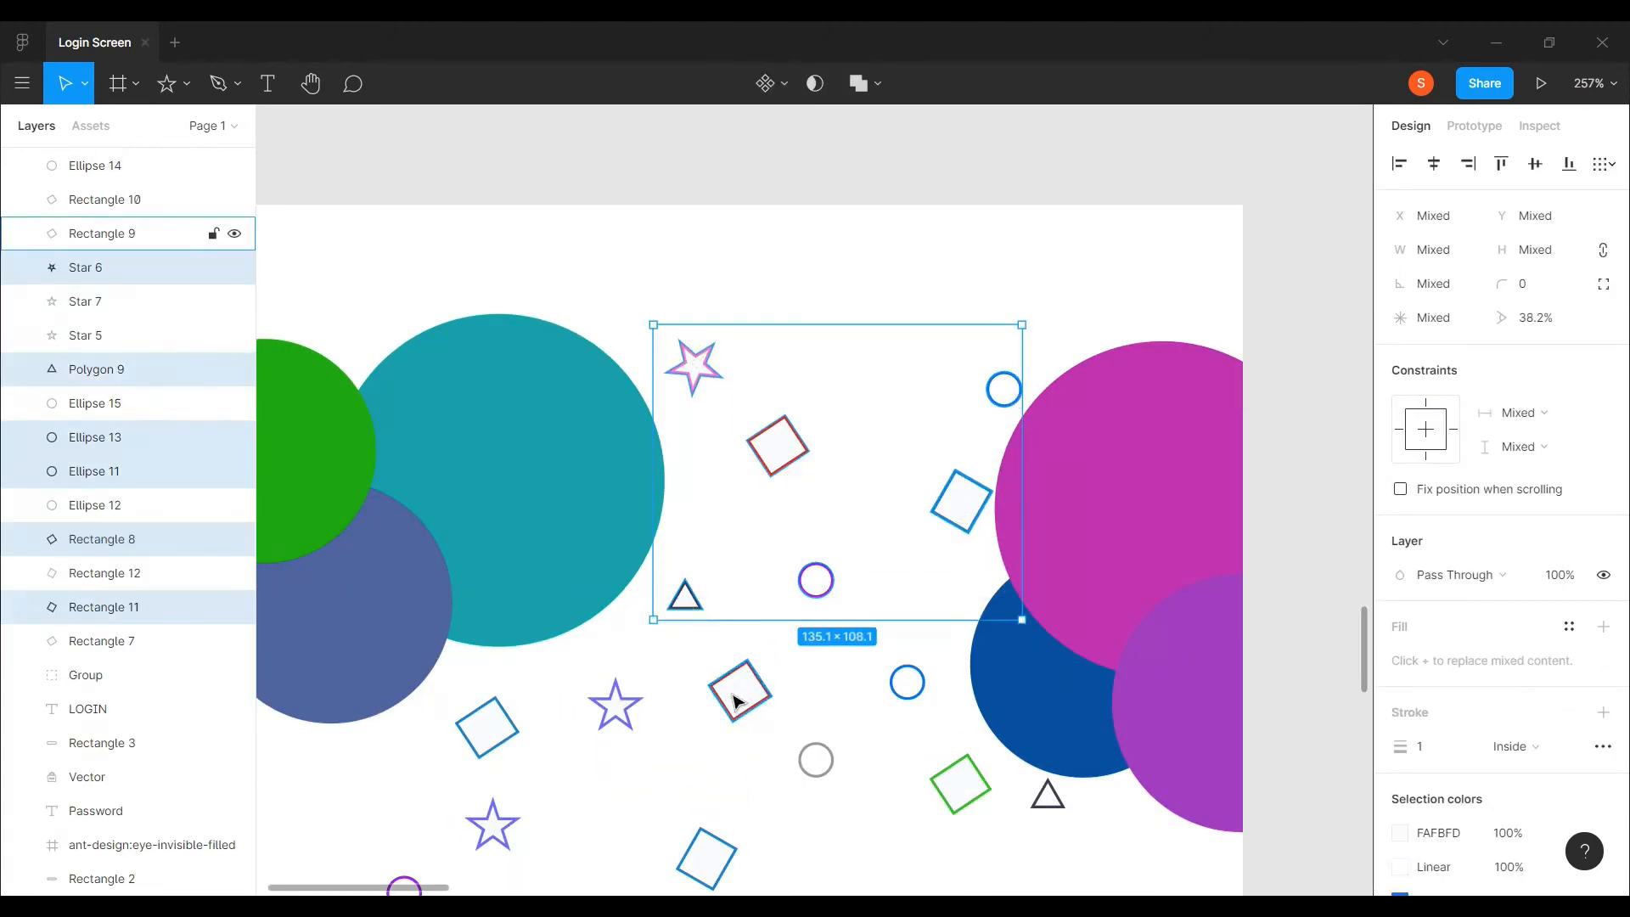
shift+click(739, 690)
shift+click(906, 681)
shift+click(960, 781)
shift+click(1048, 794)
shift+click(829, 761)
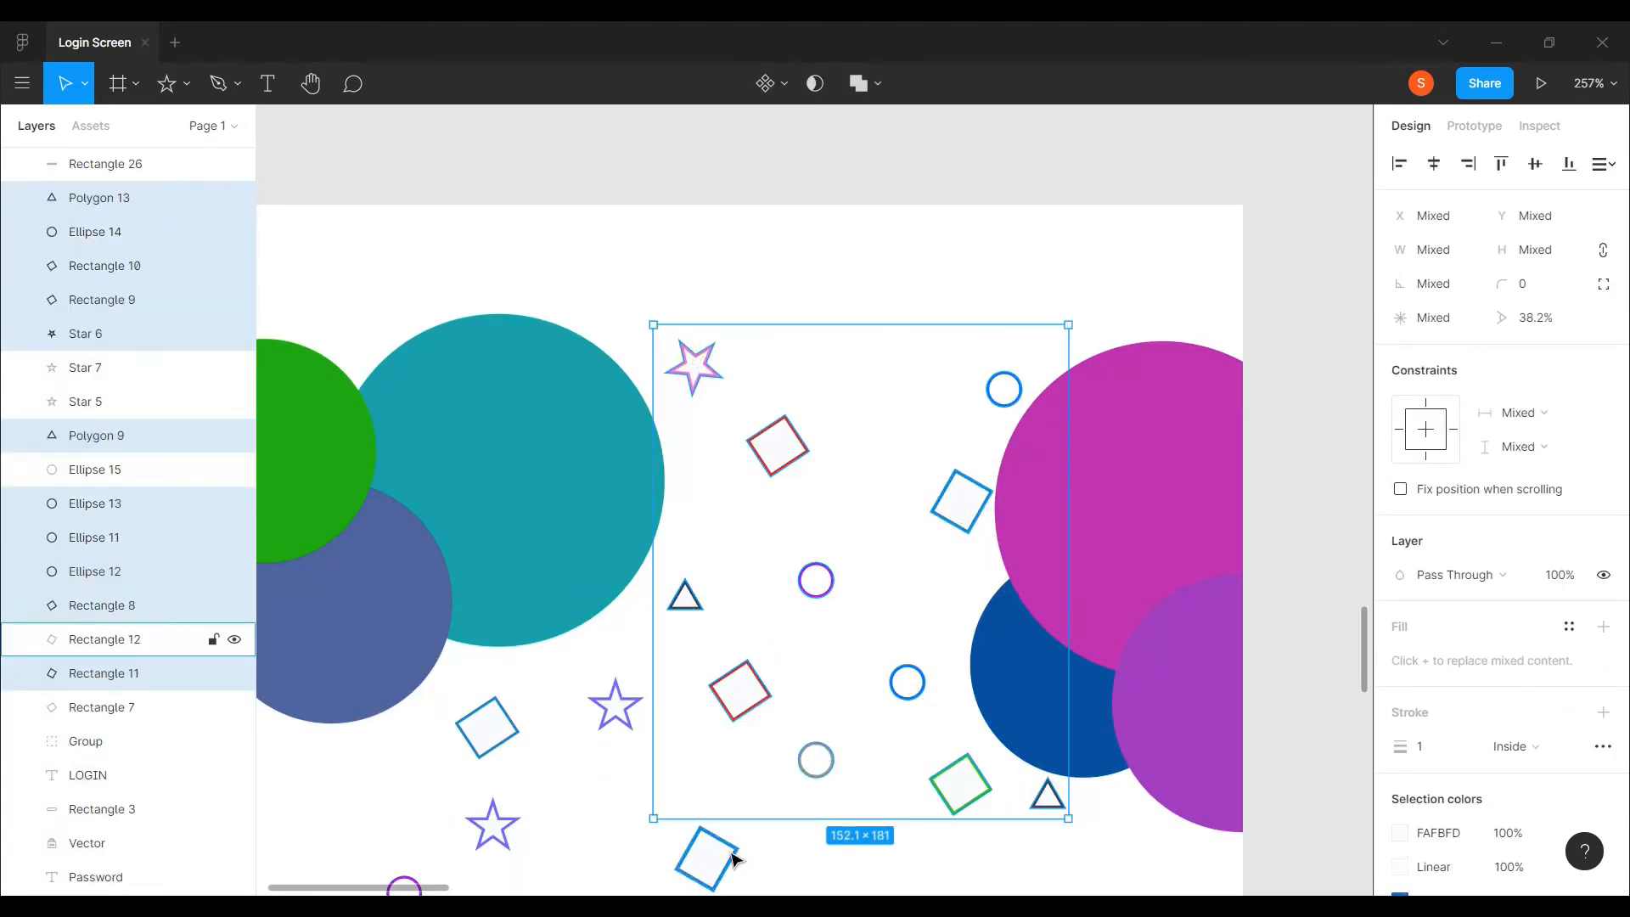
shift+click(731, 855)
shift+click(614, 708)
shift+click(486, 726)
shift+click(492, 810)
scroll(589, 742, down, 5)
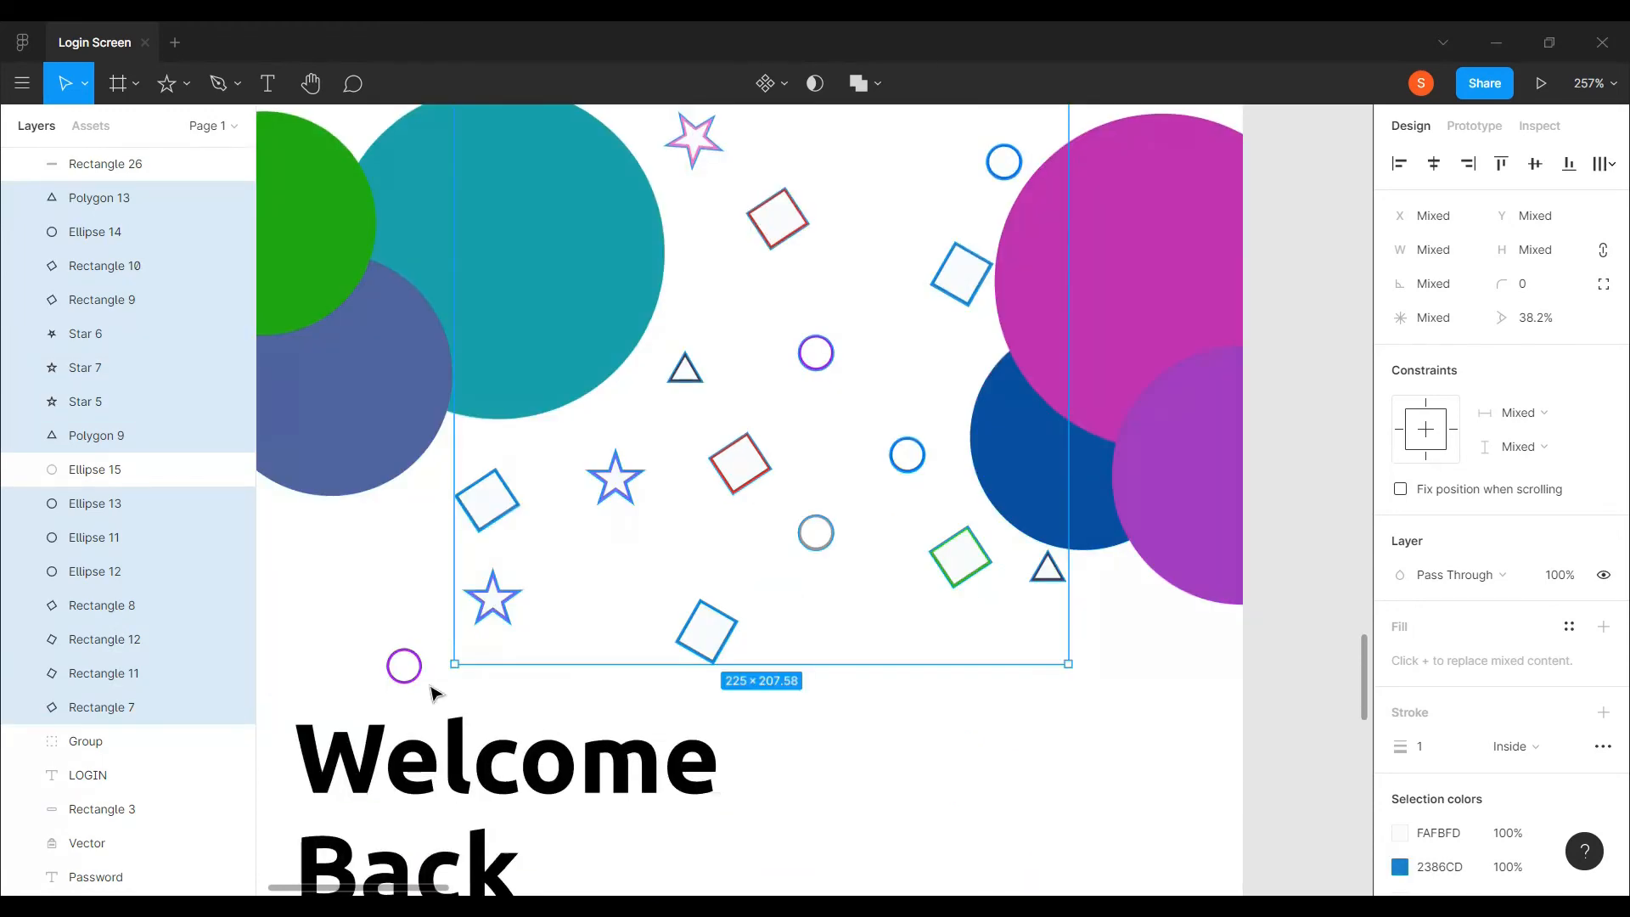
shift+click(416, 675)
scroll(660, 677, down, 5)
key(ctrl+d)
drag(691, 619, 1240, 611)
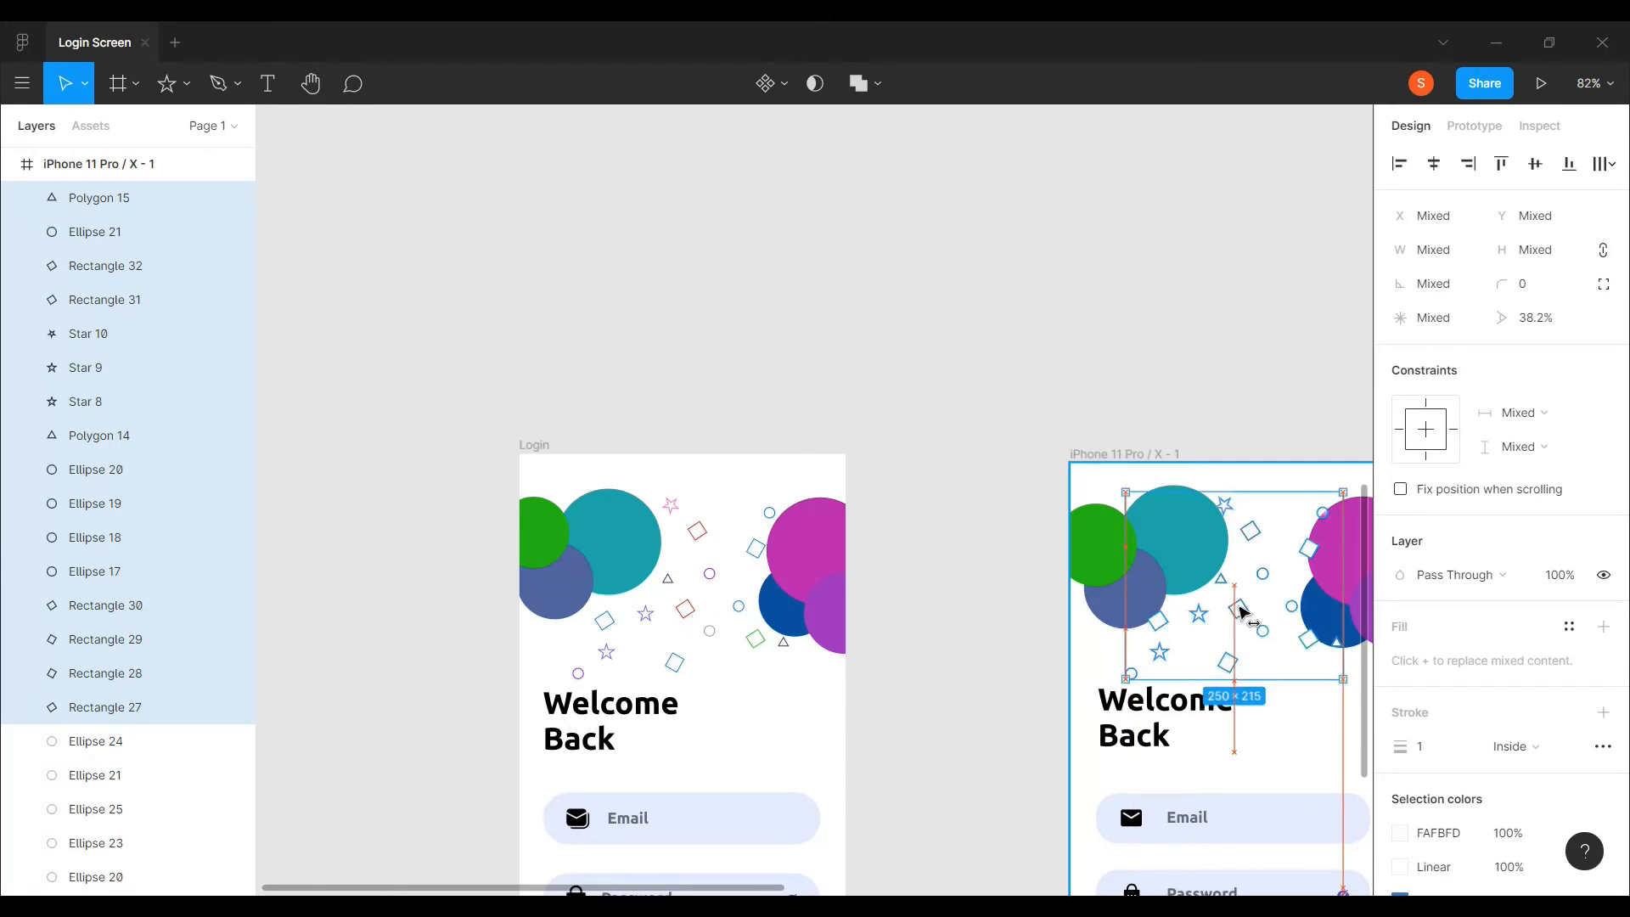
click(1255, 389)
- Shift the slate-blue and teal circles in the iPhone 11 Pro / X - 1 frame slightly left to match the Login design
click(1127, 608)
drag(1120, 605, 1103, 606)
drag(1214, 558, 1136, 558)
scroll(1188, 645, right, 3)
click(1156, 550)
- Move the blue-outlined circle and square, the green square and the nearby triangle clear of the magenta and dark-blue circles
scroll(1157, 551, up, 5)
drag(1206, 433, 1180, 437)
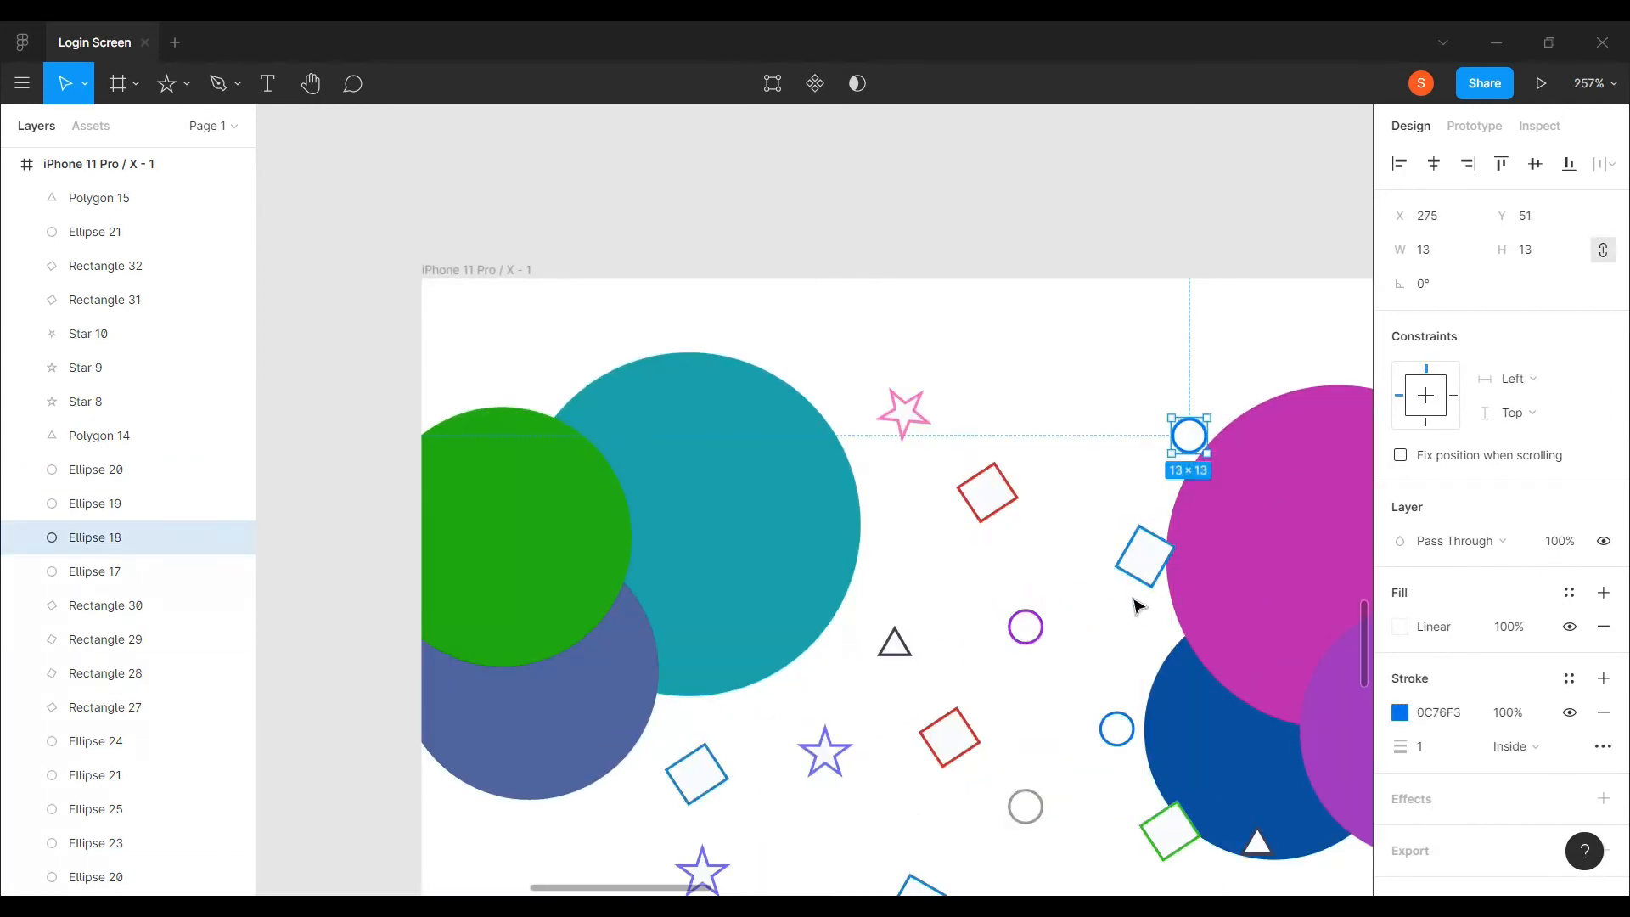
drag(1143, 573, 1122, 573)
drag(1169, 832, 1149, 838)
click(1257, 845)
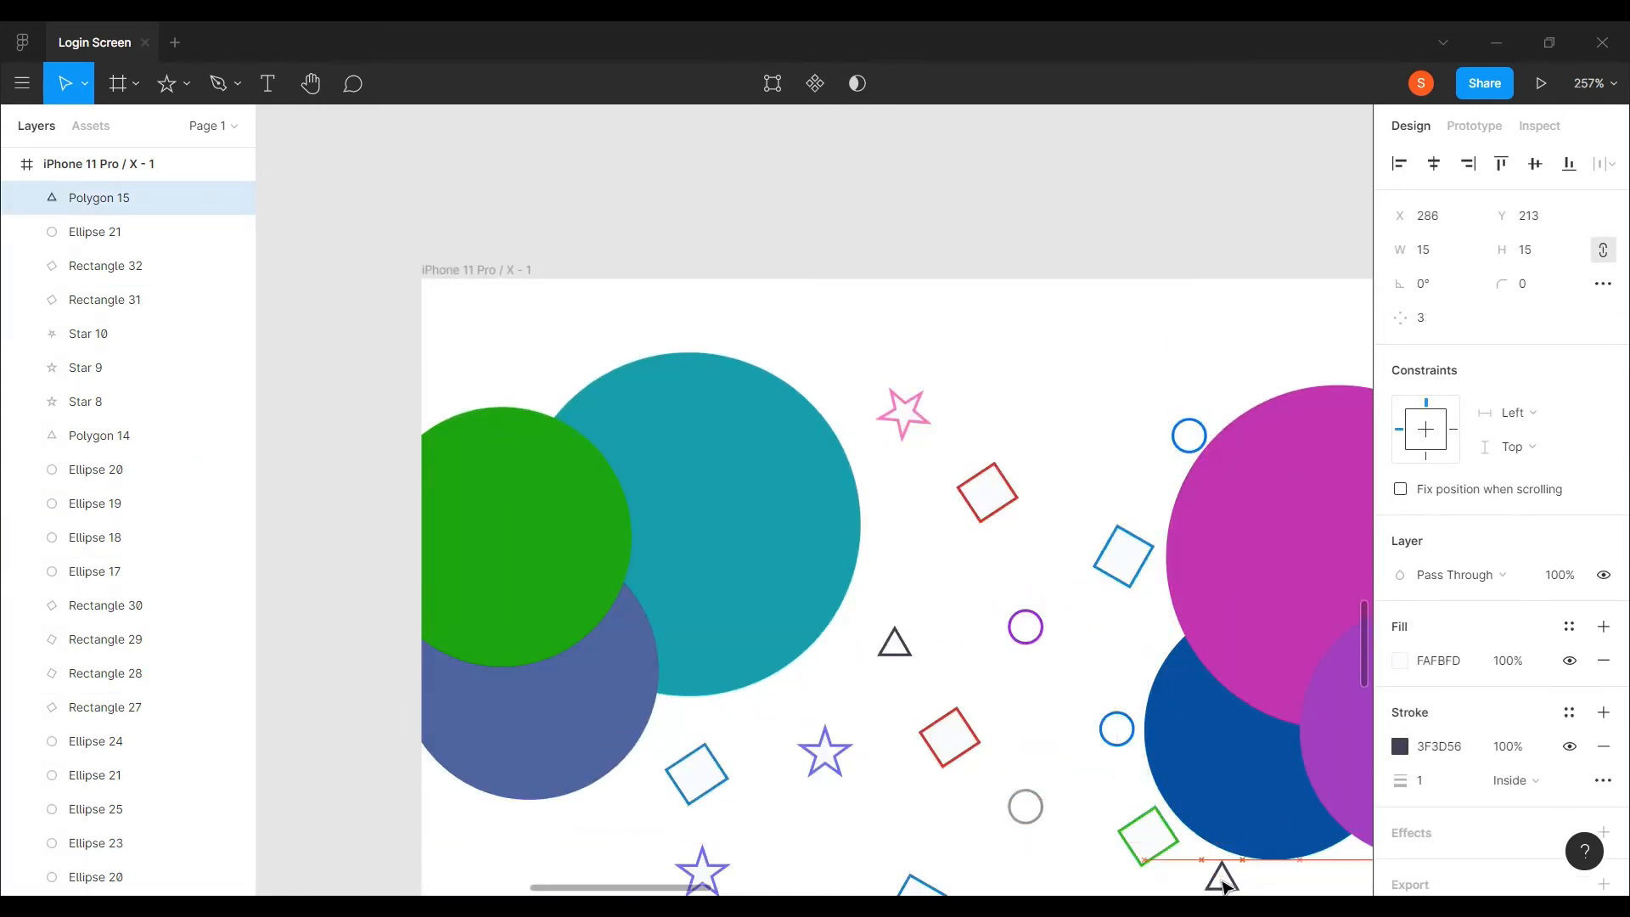
scroll(1255, 843, down, 6)
click(1235, 835)
- Add the text note "Login screen done.." on the empty canvas above the Login and iPhone 11 Pro / X - 1 frames
scroll(1222, 835, down, 5)
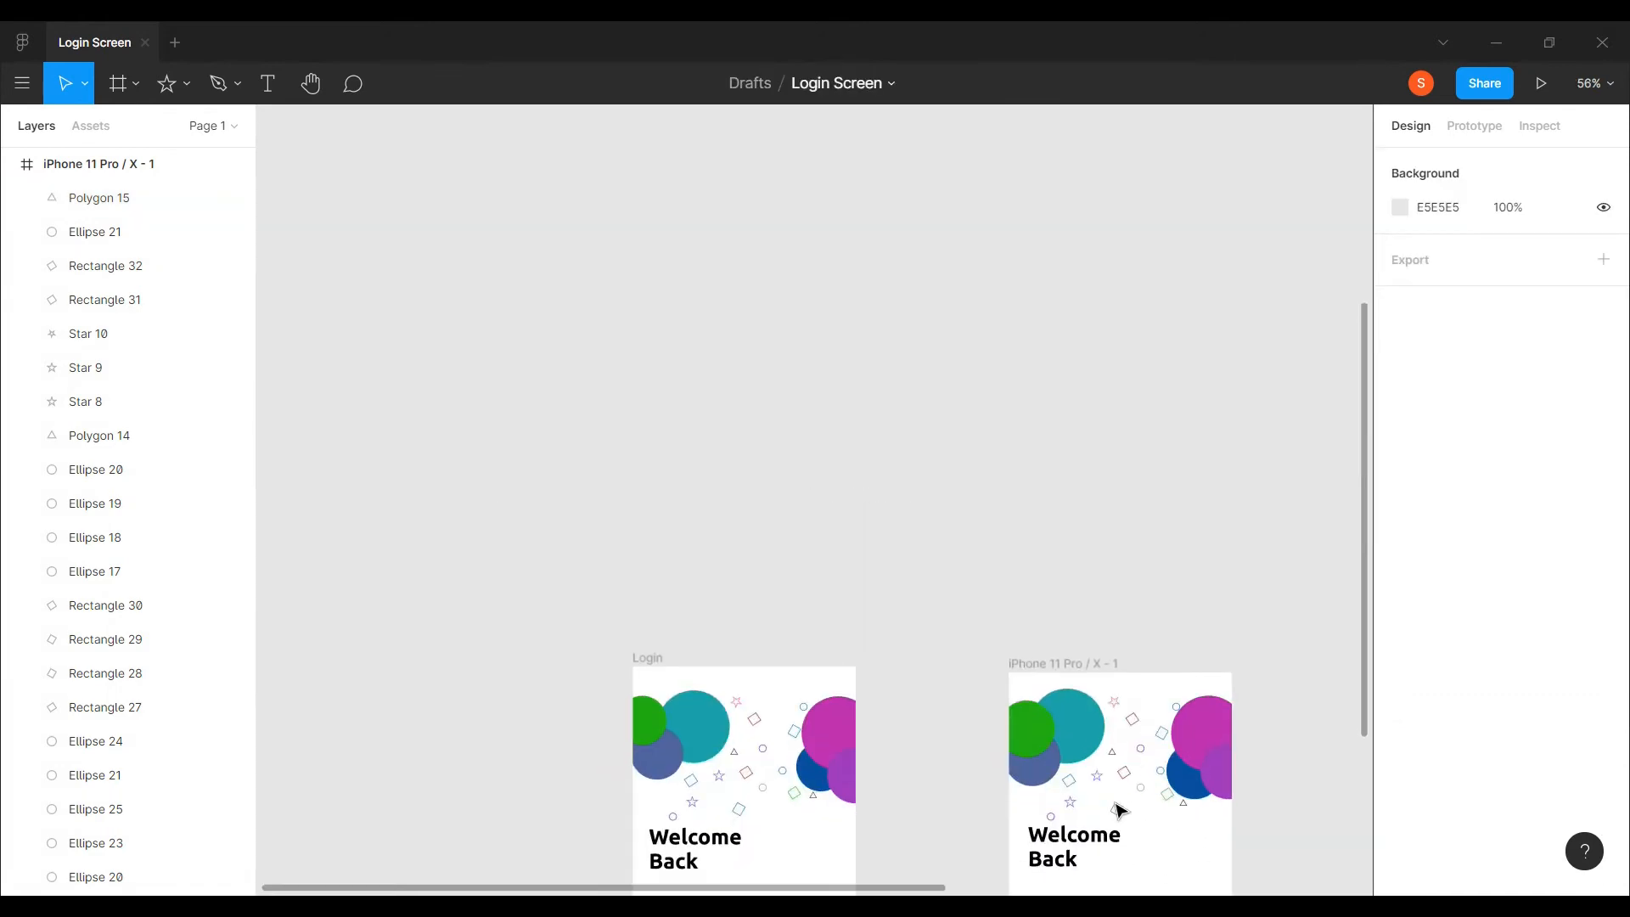
scroll(1118, 808, down, 5)
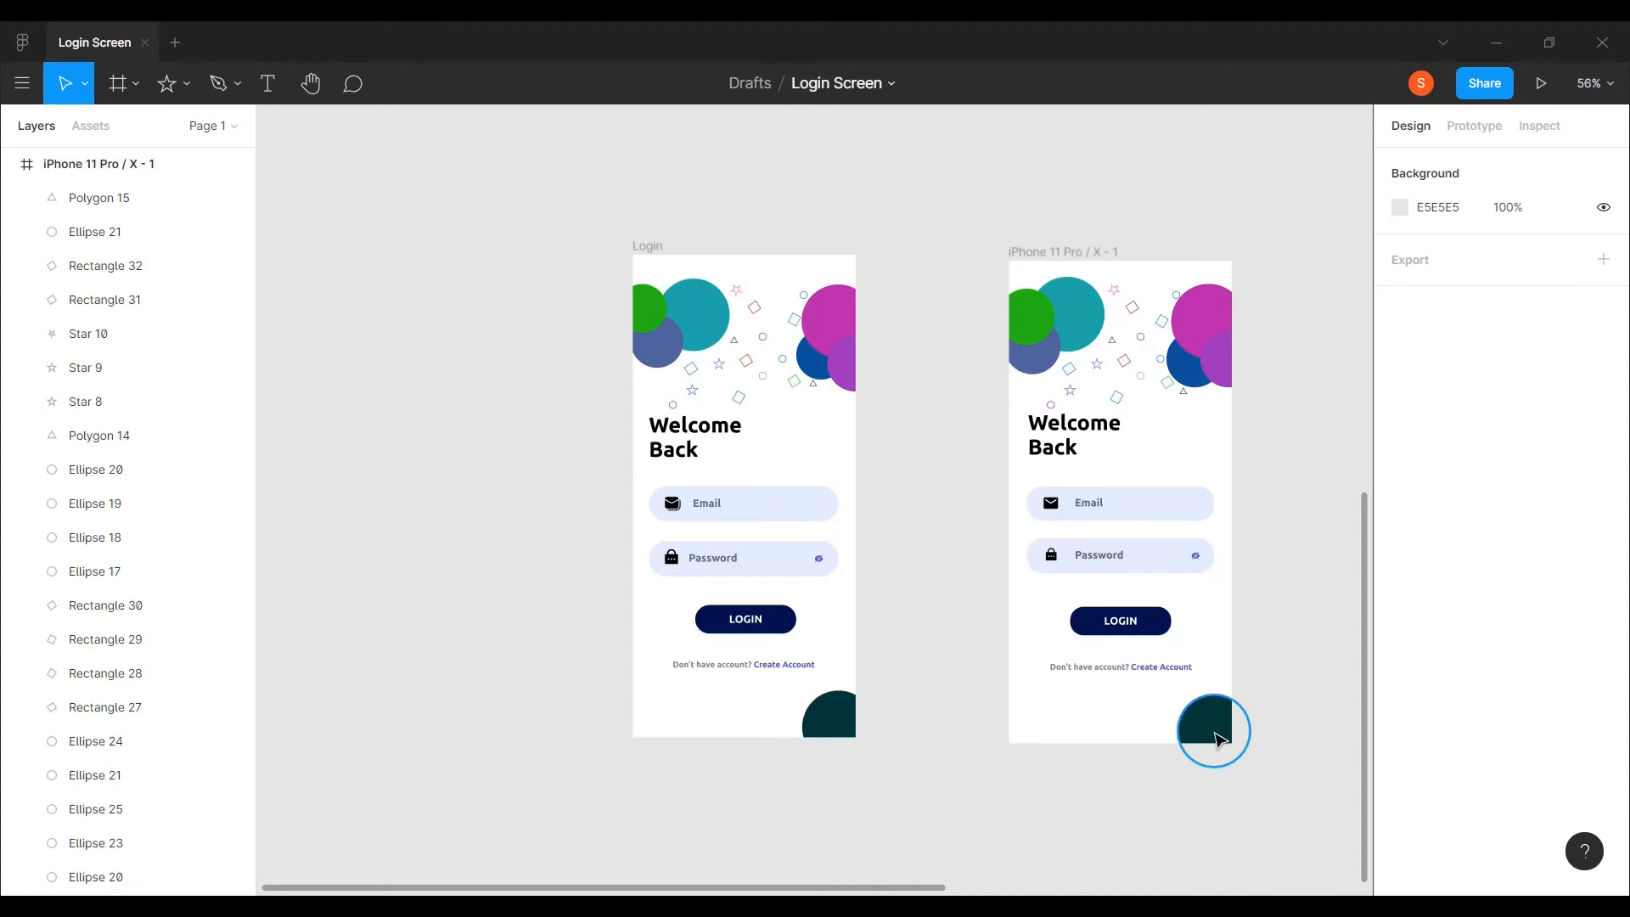
scroll(1103, 645, right, 5)
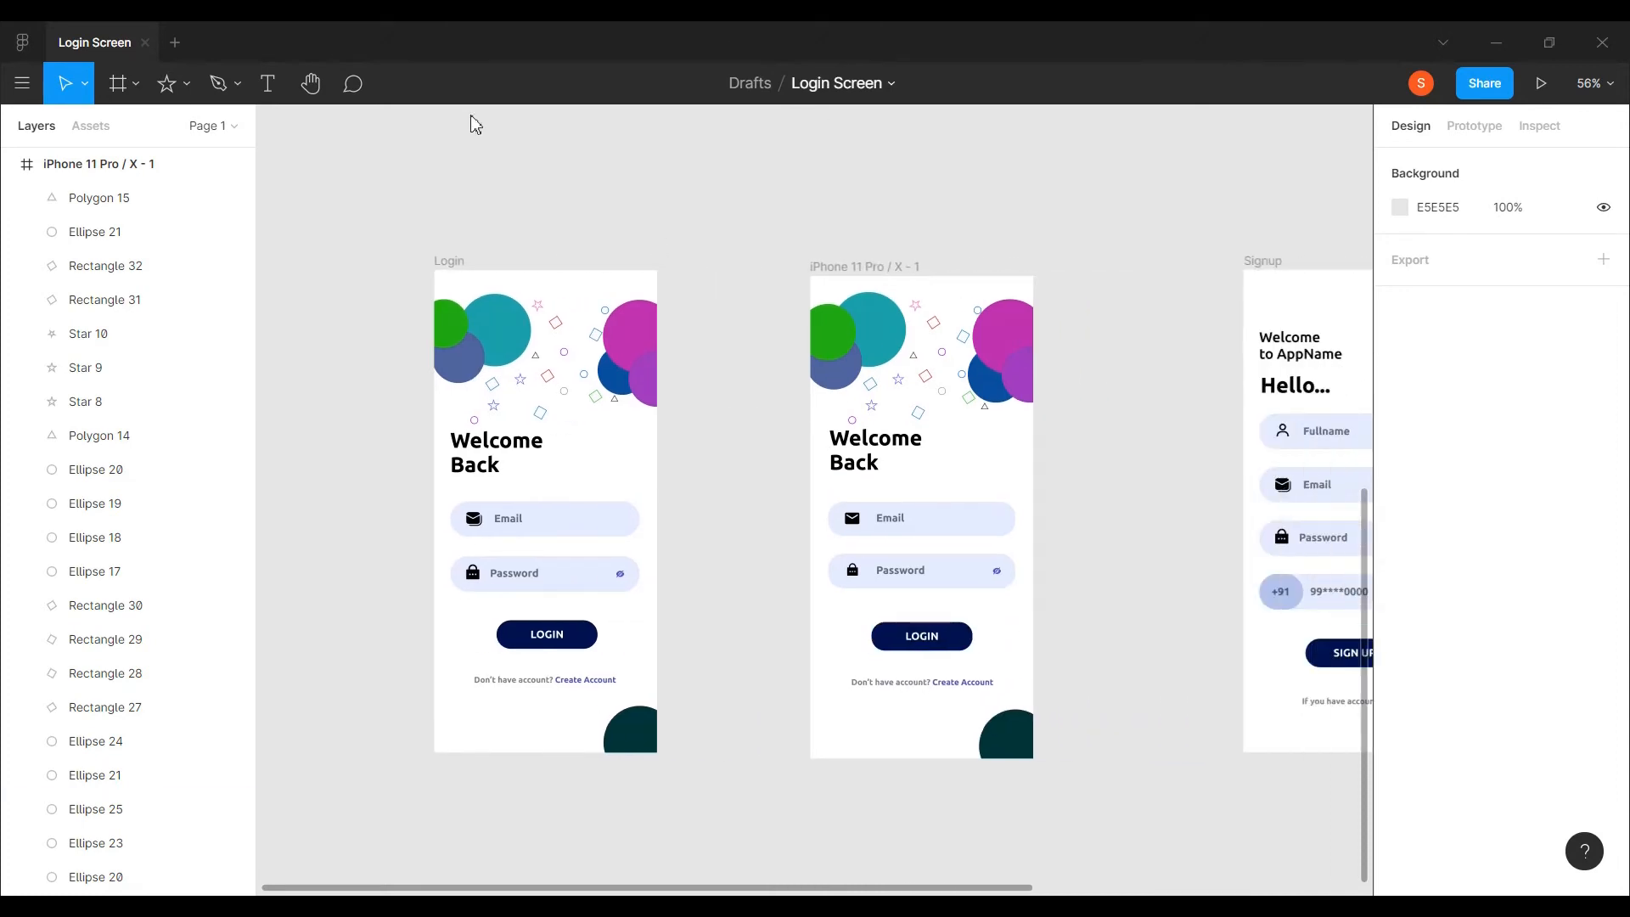
click(274, 98)
click(756, 234)
scroll(757, 238, up, 5)
text(L)
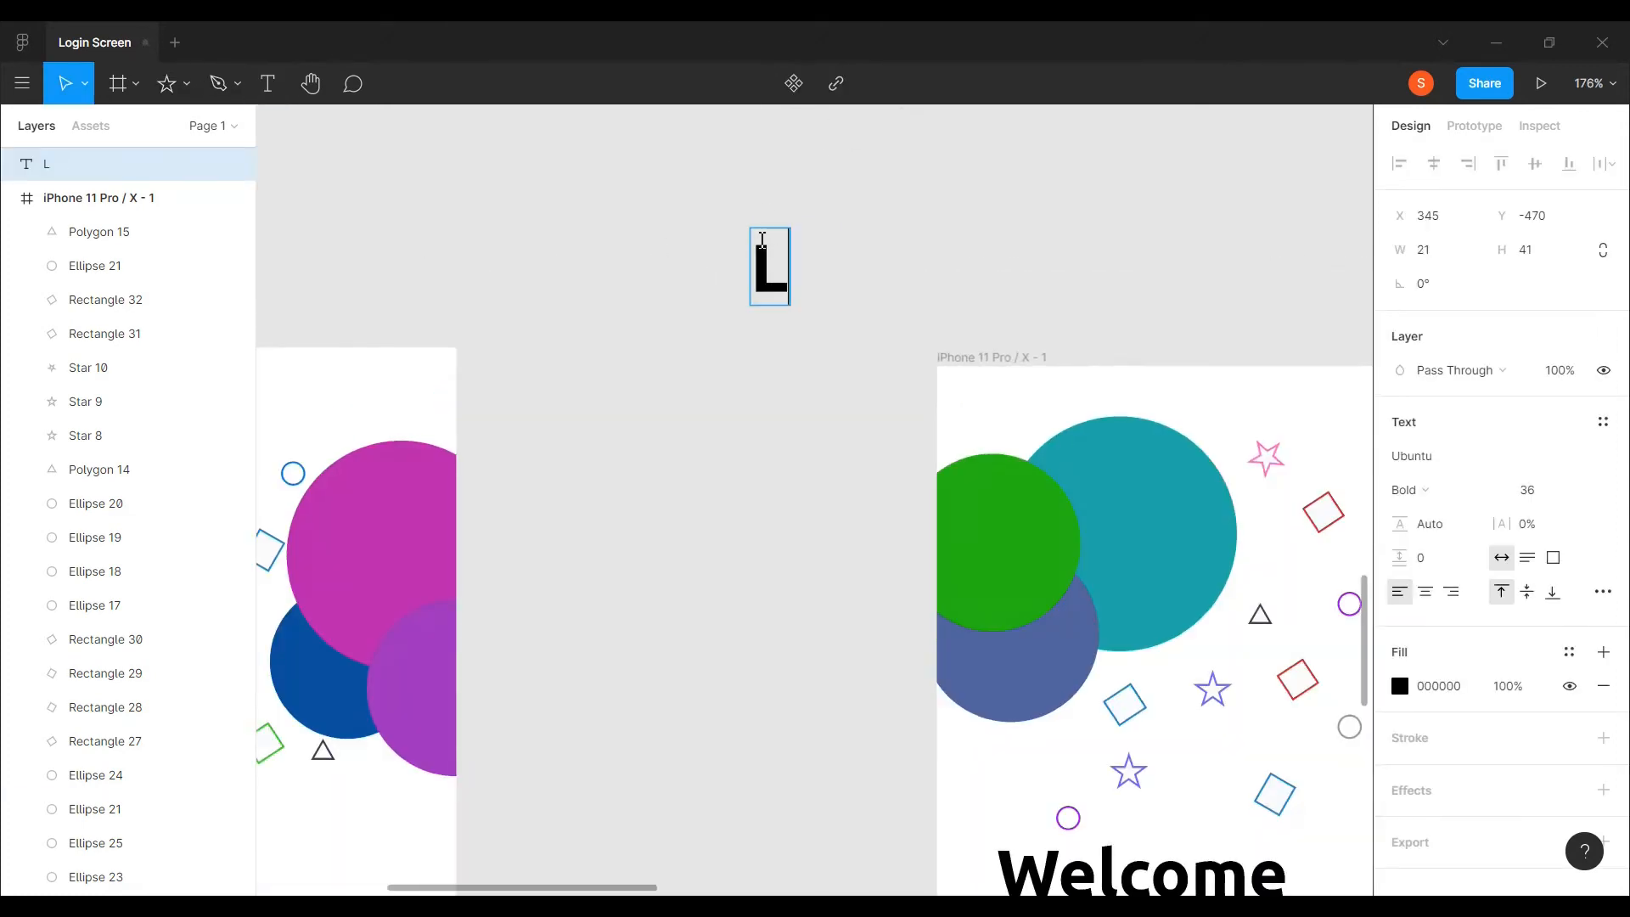
text(ogin screen done..)
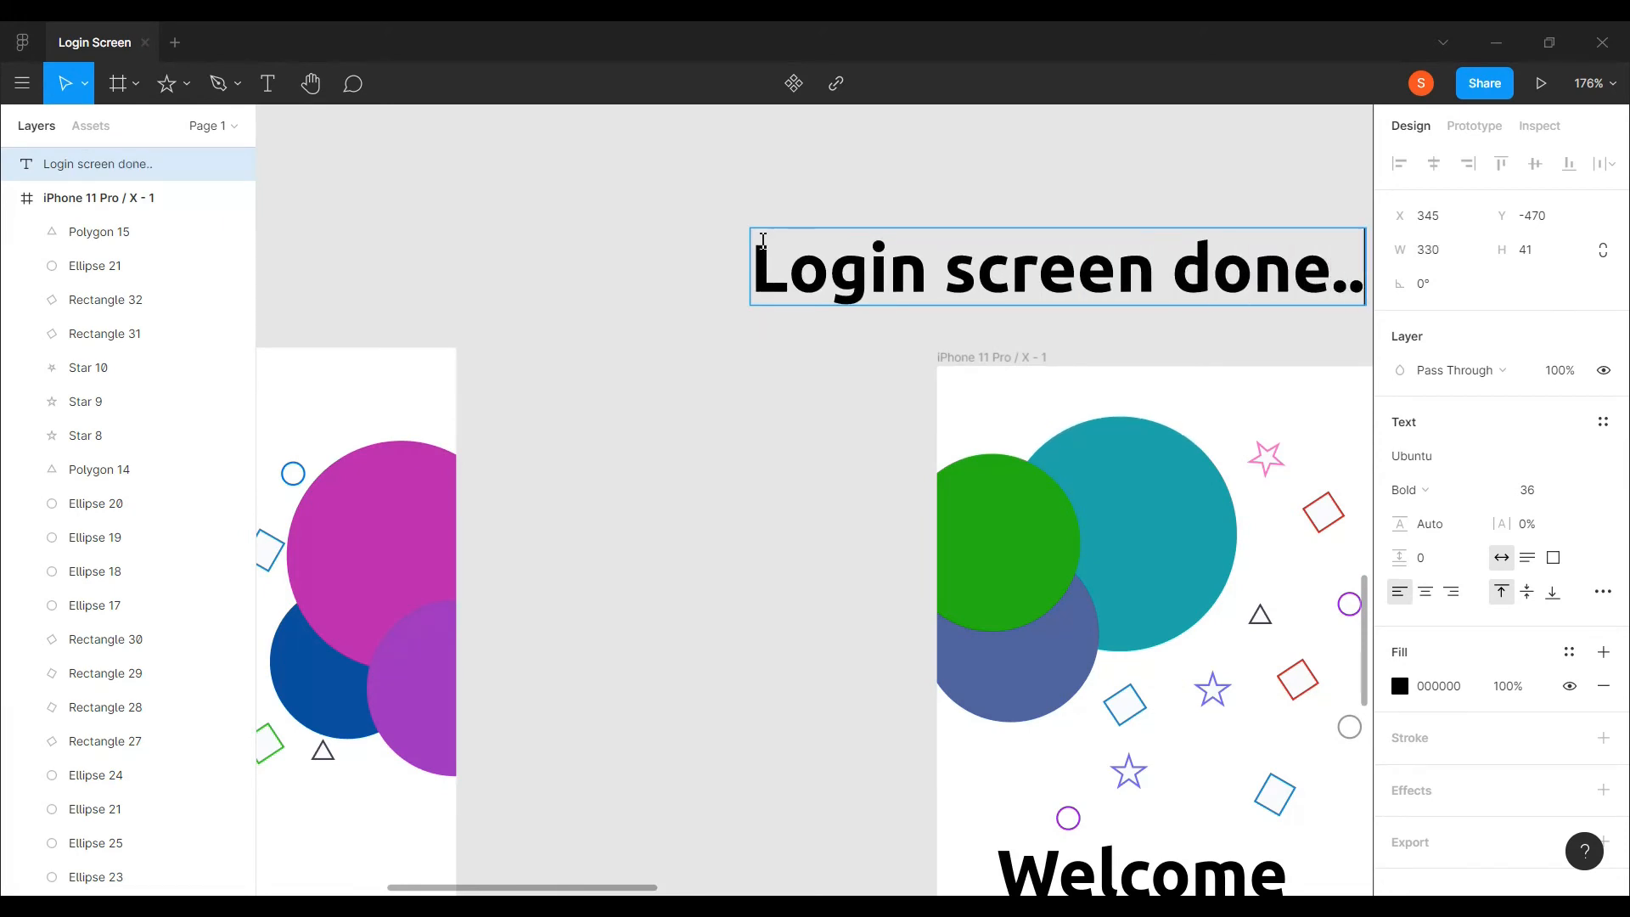
click(527, 218)
- Delete the "Login screen done.." text note from the canvas
scroll(525, 217, down, 3)
drag(549, 158, 1031, 258)
key(Delete)
- Move the Signup frame slightly right on the canvas, to X 1201
scroll(952, 295, down, 3)
scroll(1053, 318, right, 6)
click(851, 414)
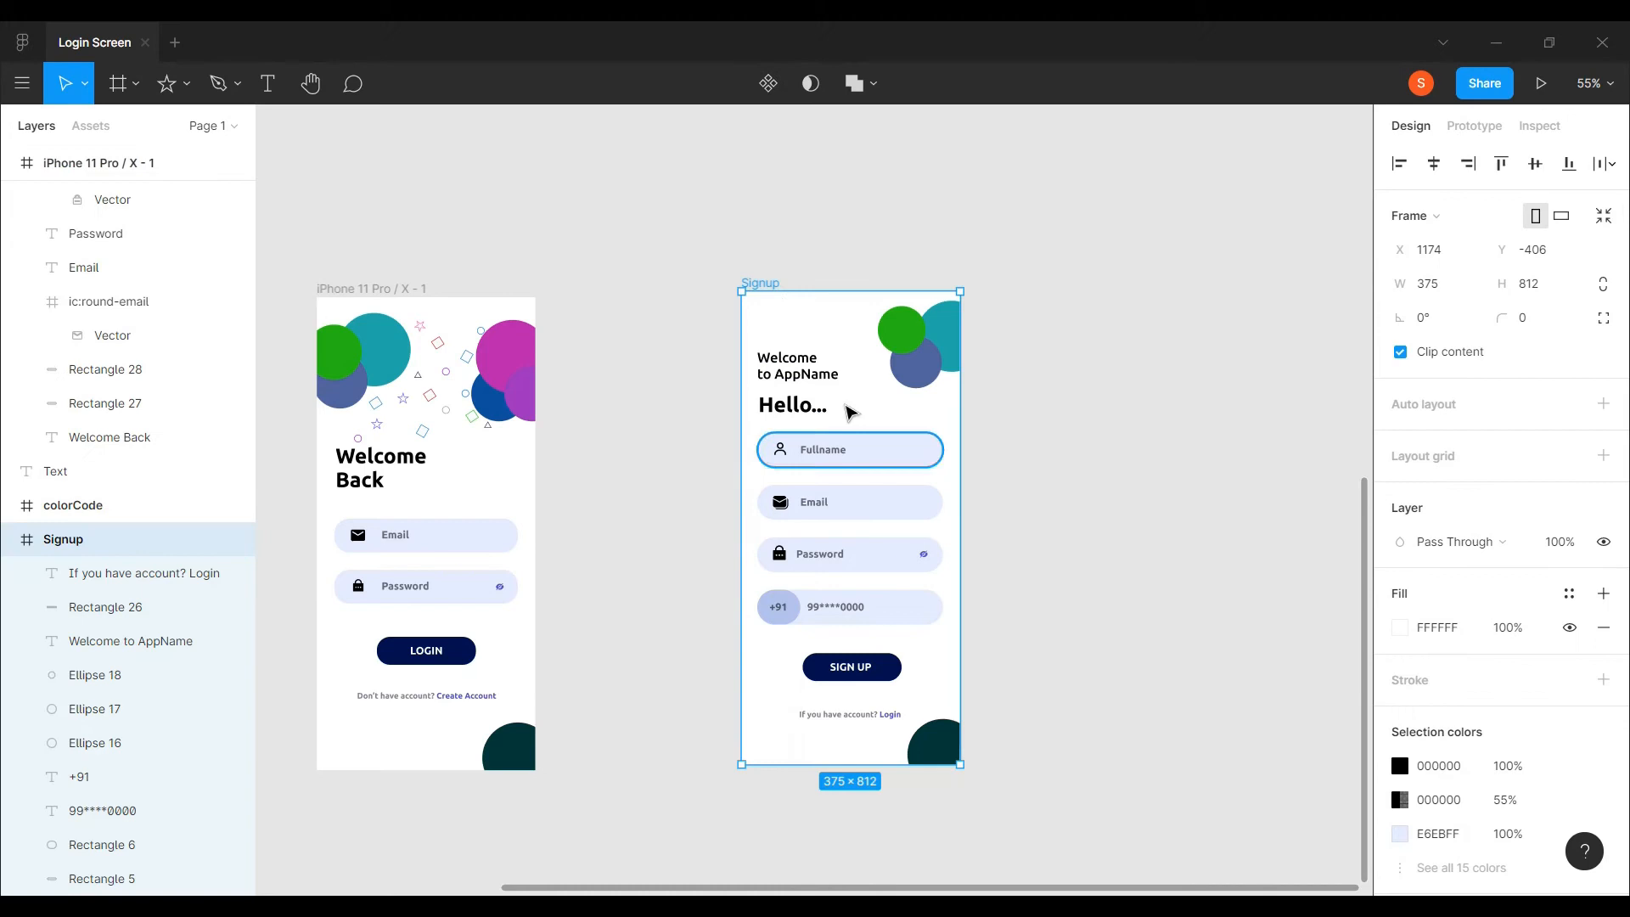
mouse_move(791, 294)
mouse_down()
mouse_move(990, 295)
mouse_move(807, 293)
mouse_up()
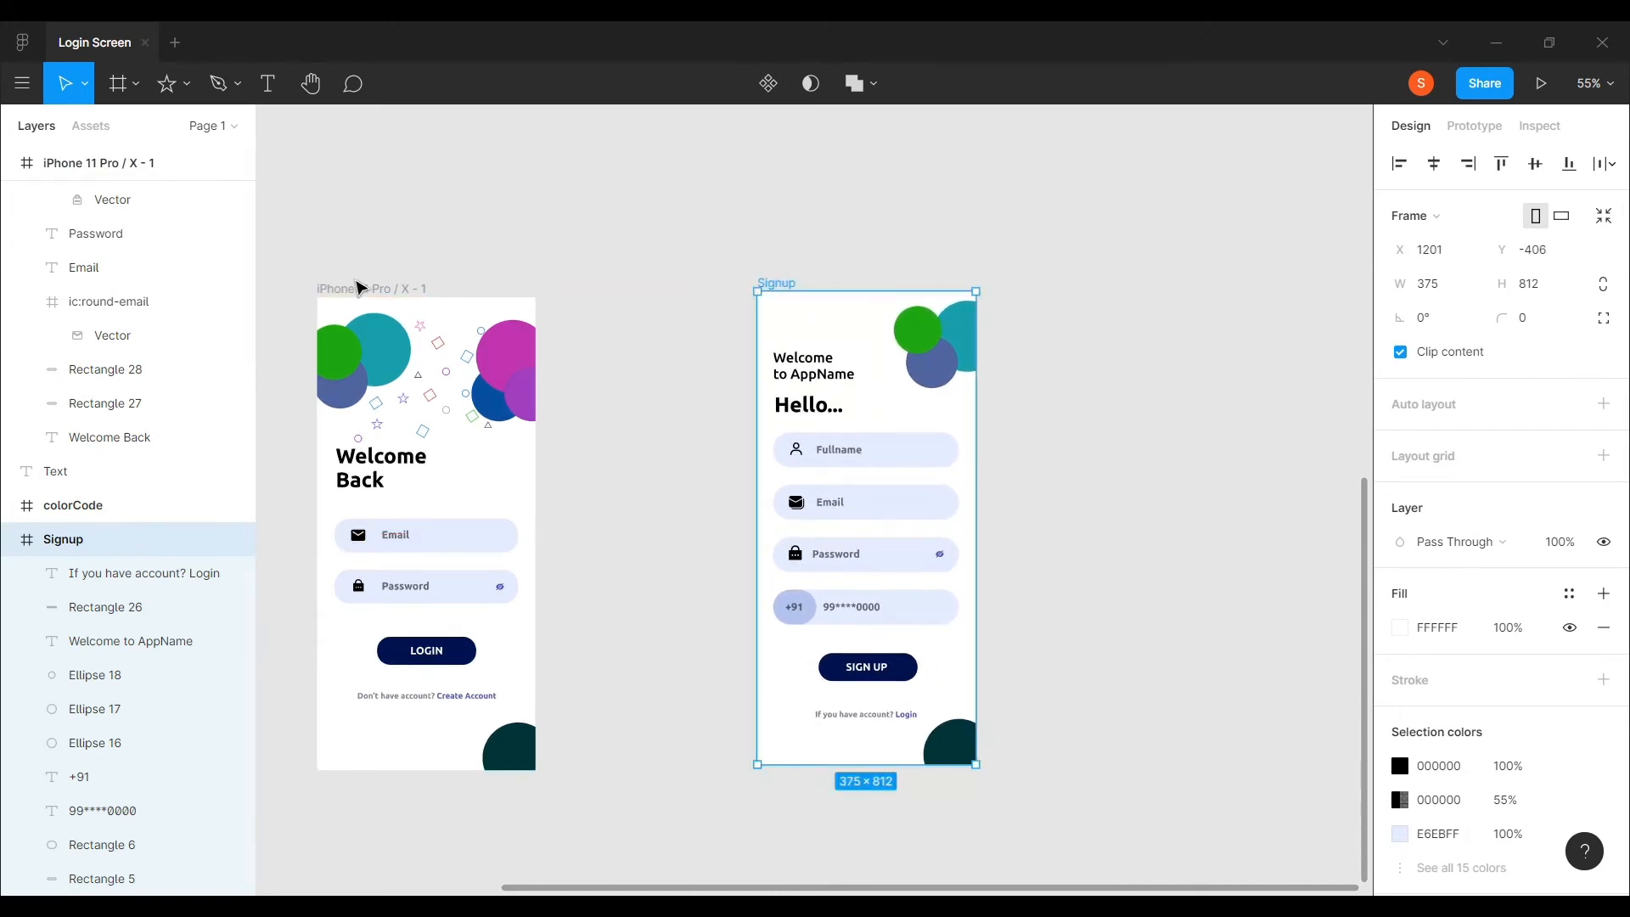
- Create an iPhone 11 Pro / X frame to the right of the Signup frame and align the Signup frame's top edge with it
scroll(909, 364, right, 2)
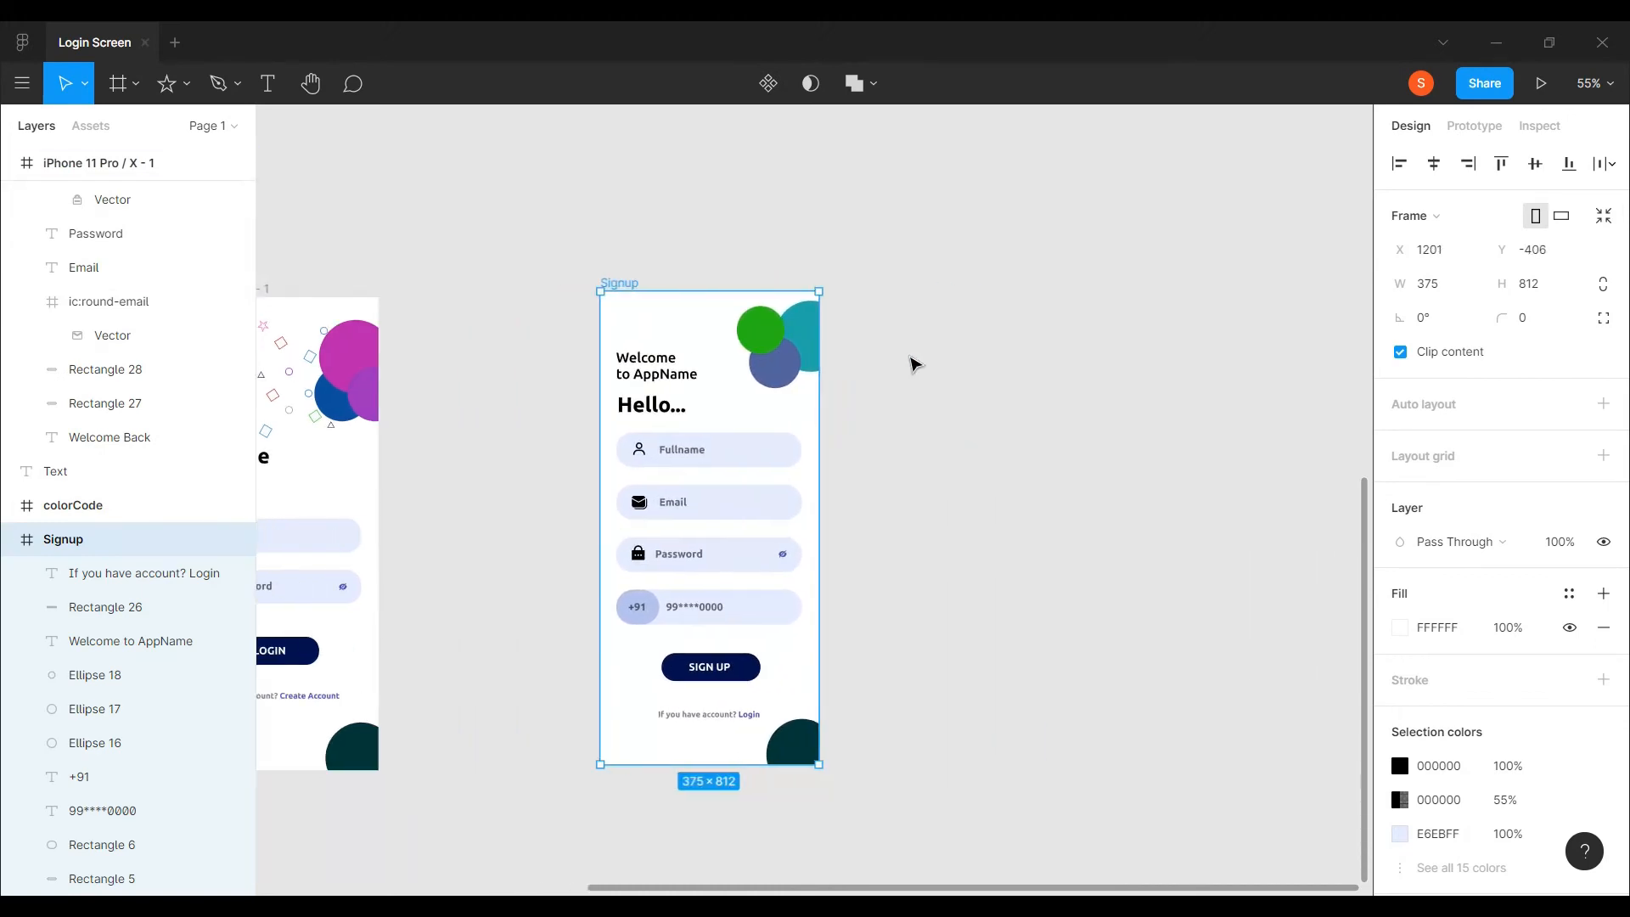
click(119, 84)
click(1411, 231)
drag(934, 256, 999, 293)
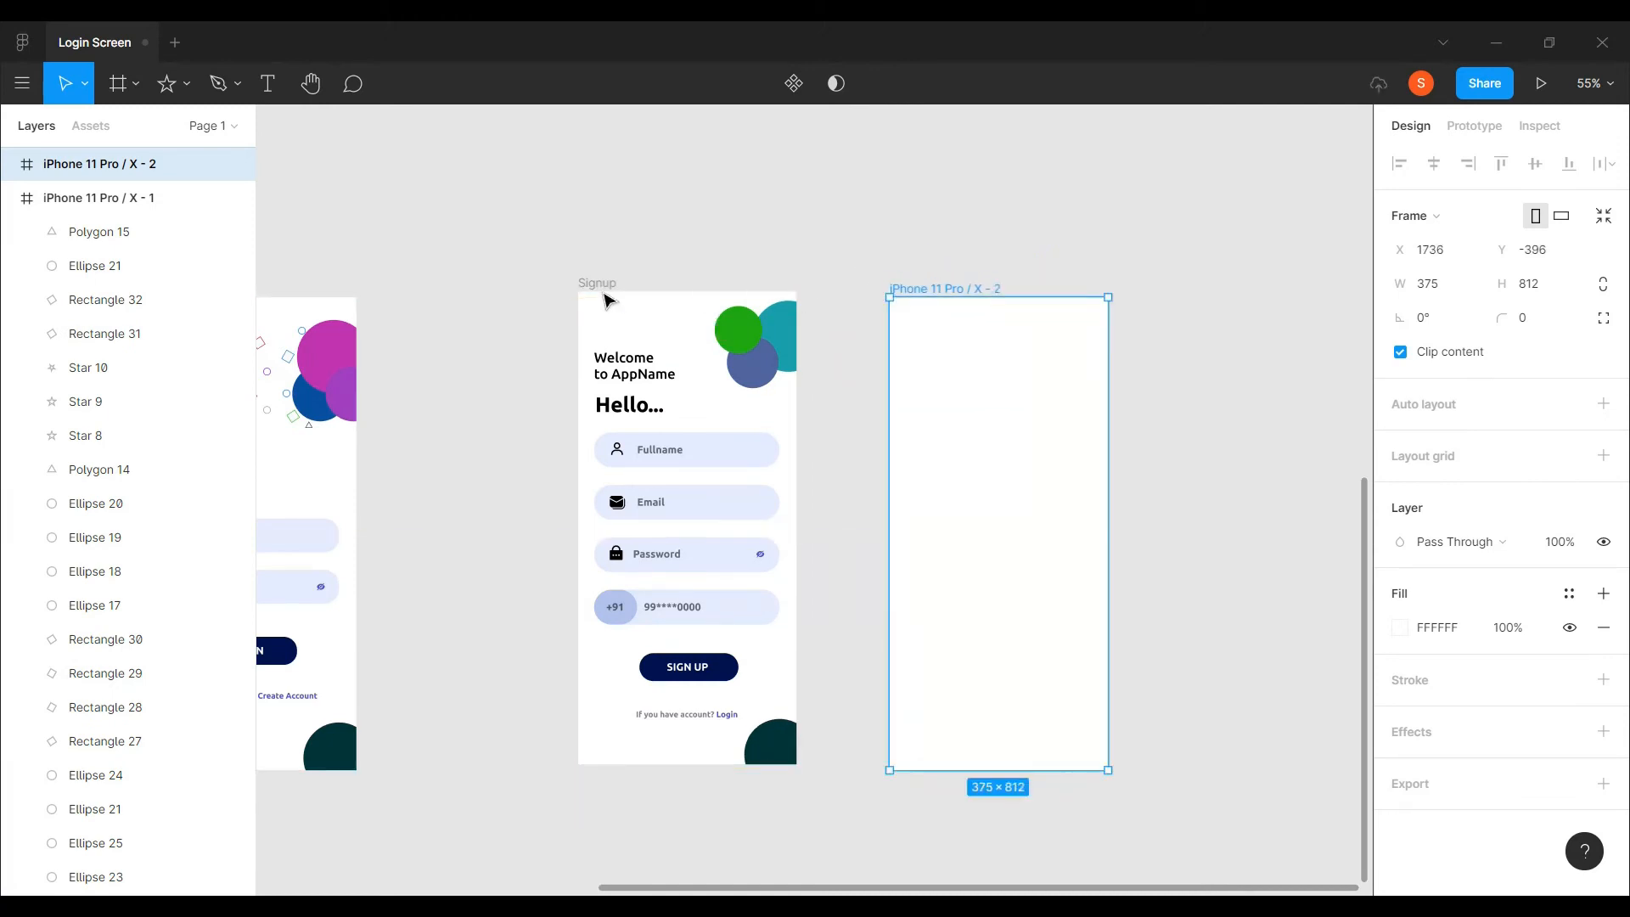
drag(603, 291, 600, 297)
click(1251, 466)
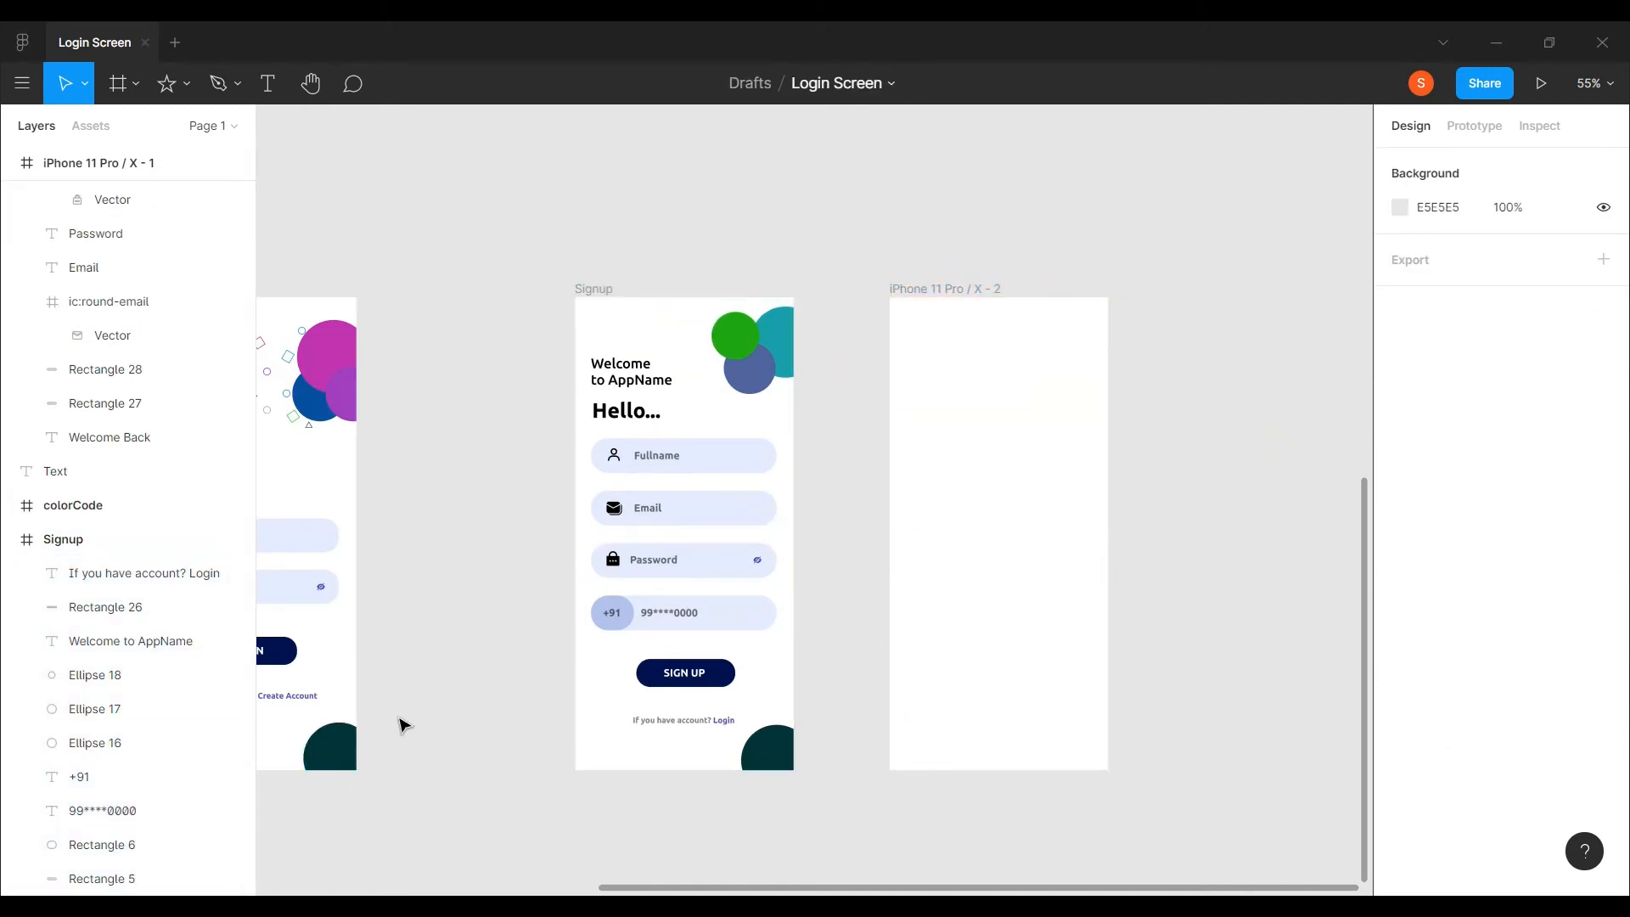
- Duplicate the dark green circle from iPhone 11 Pro / X - 1 and place the copy at the lower-right corner of iPhone 11 Pro / X - 2
scroll(466, 292, left, 5)
click(645, 777)
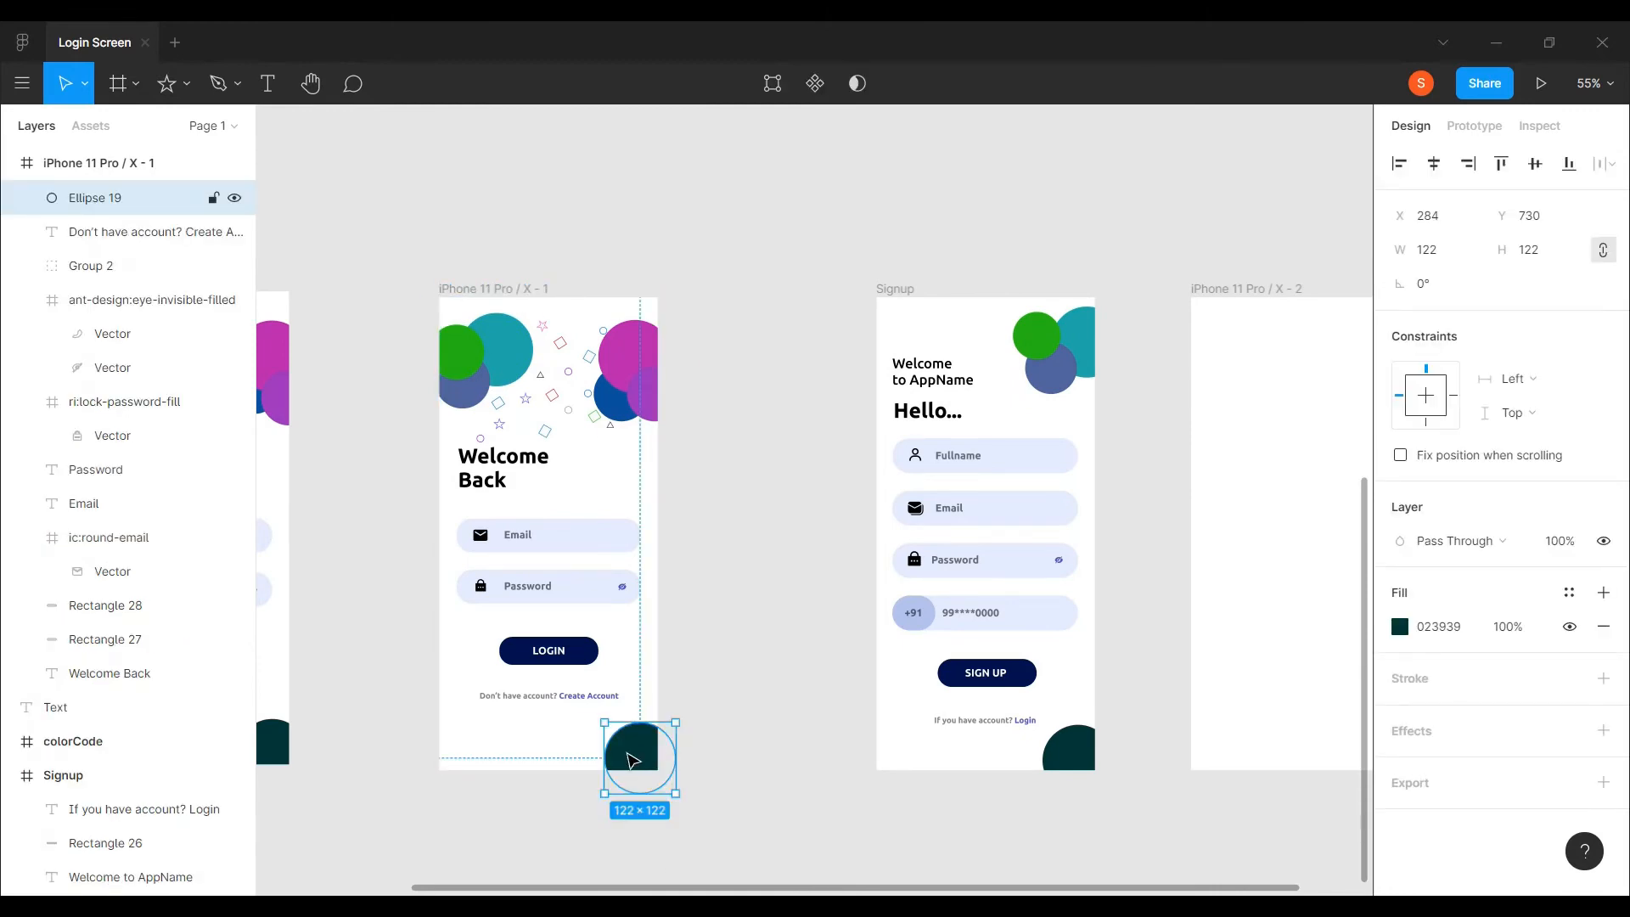
key(ctrl+d)
drag(653, 757, 1082, 774)
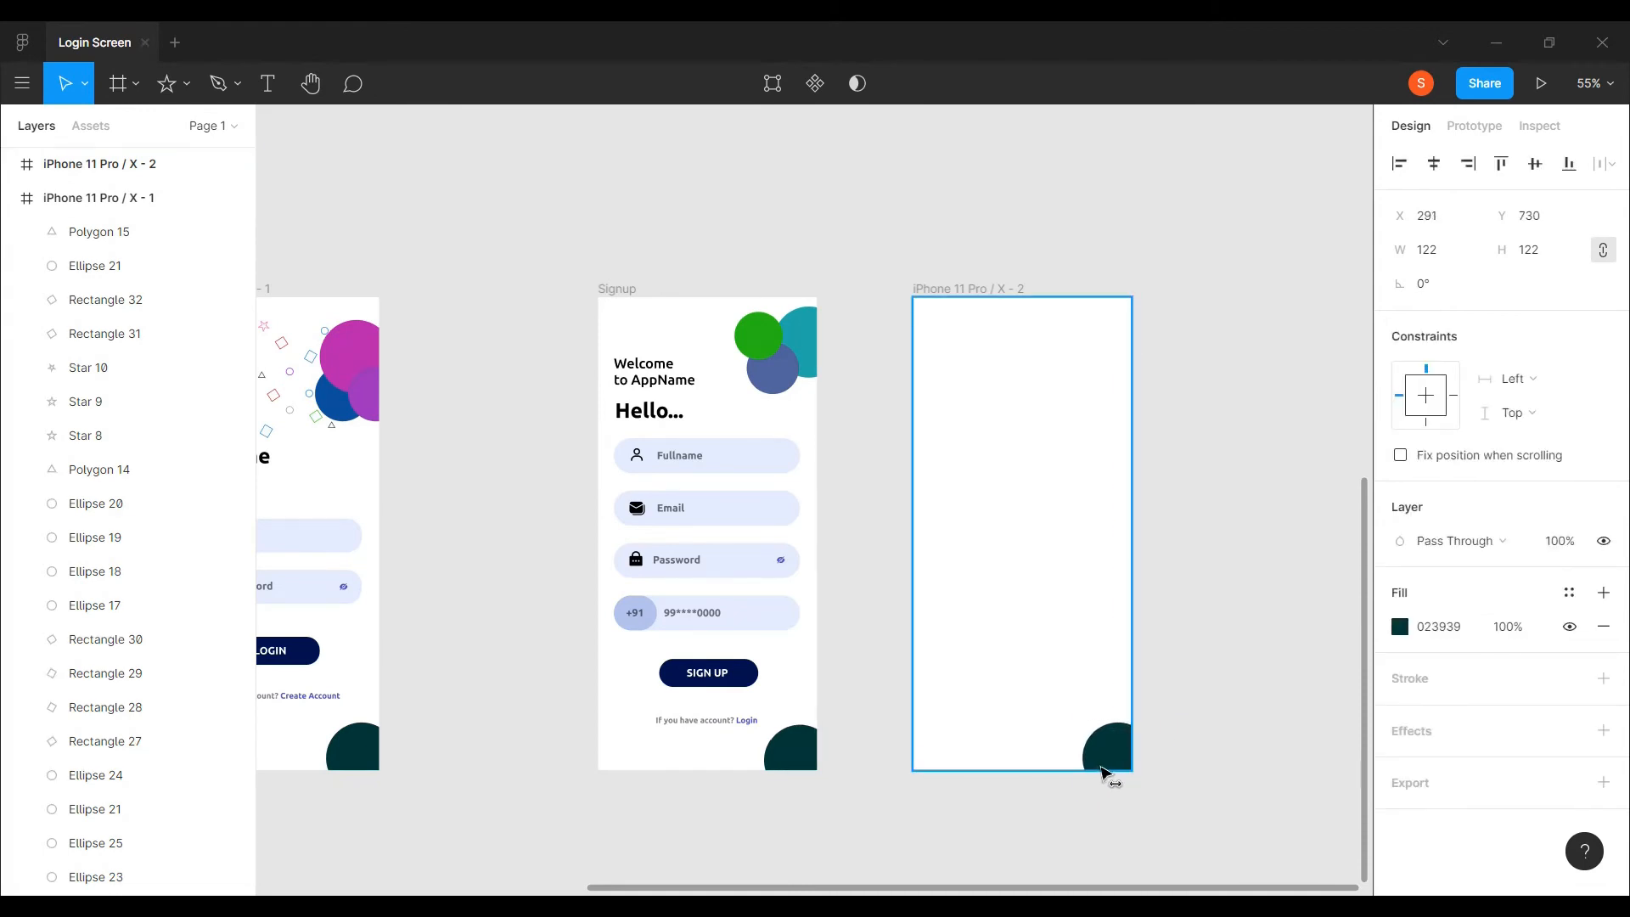
click(1231, 754)
- Duplicate the LOGIN button from iPhone 11 Pro / X - 1 and place the copy in iPhone 11 Pro / X - 2 at X 103, Y 620
scroll(1194, 757, left, 3)
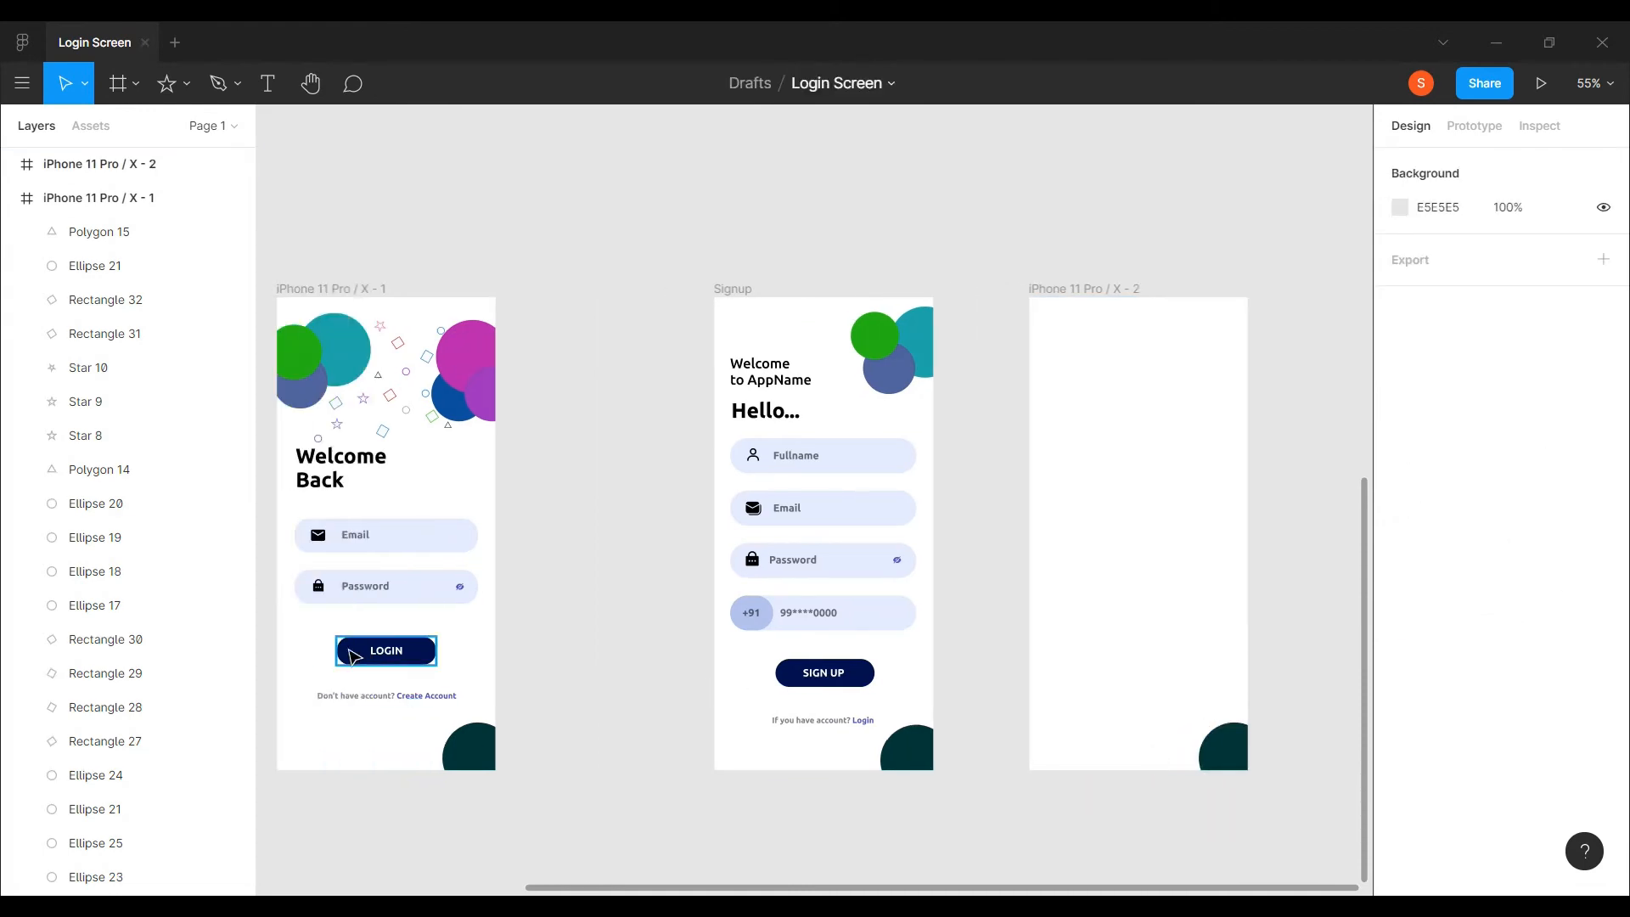
click(353, 656)
key(ctrl+d)
drag(357, 654, 1175, 679)
- Change the copied button's label to "SIGN UP" and centre the text on the button
scroll(1121, 645, up, 5)
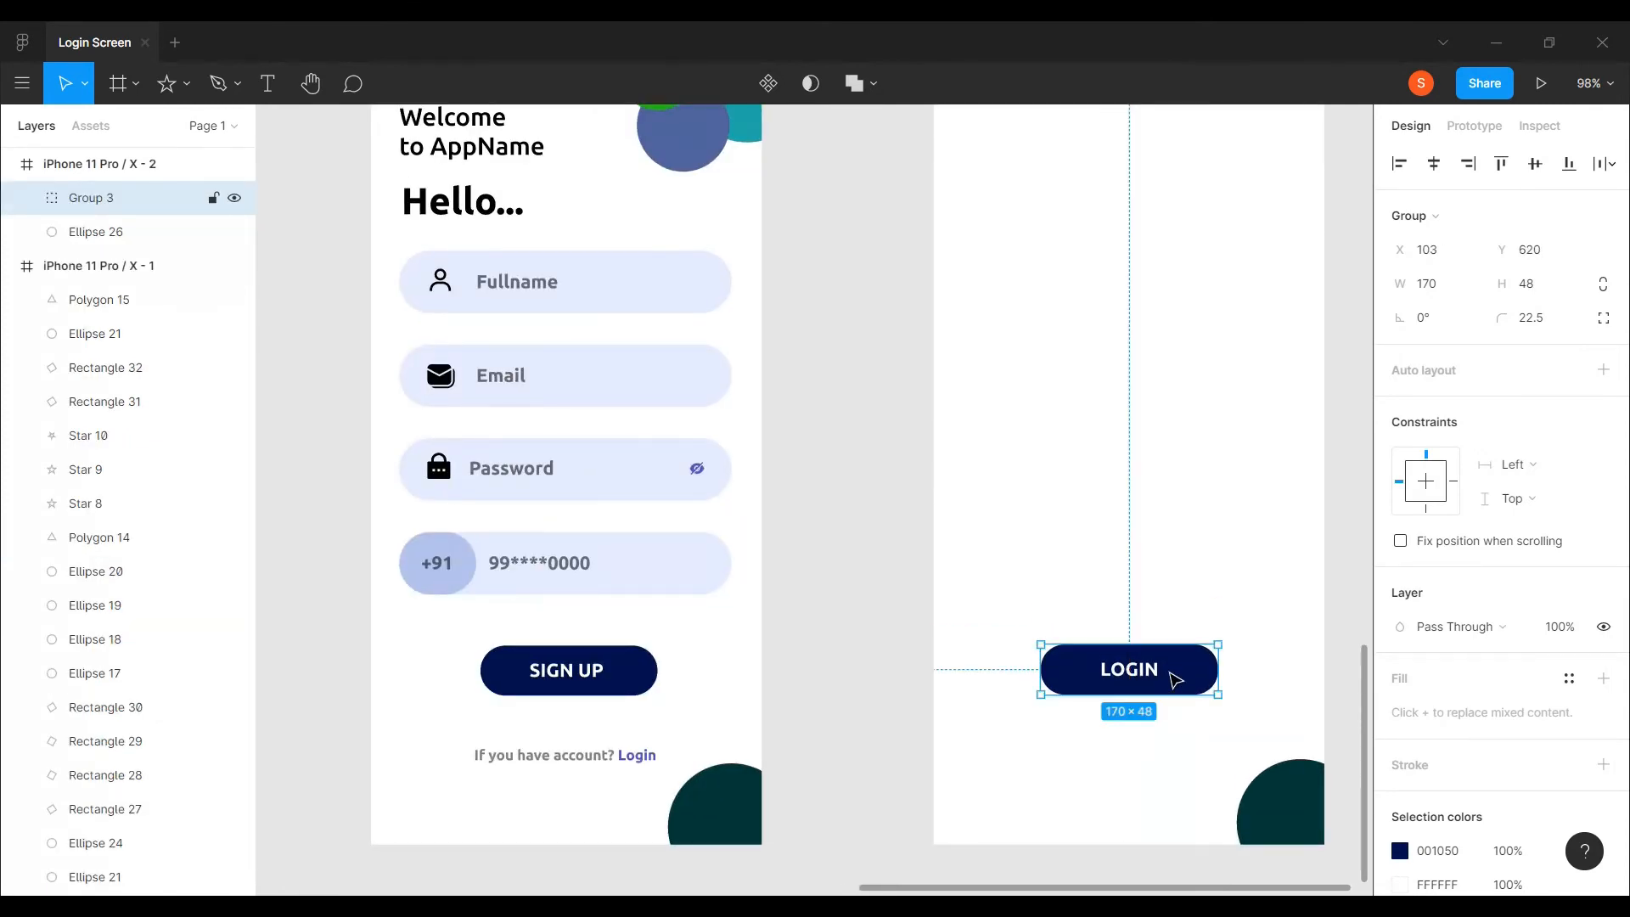
double_click(1139, 675)
double_click(1138, 674)
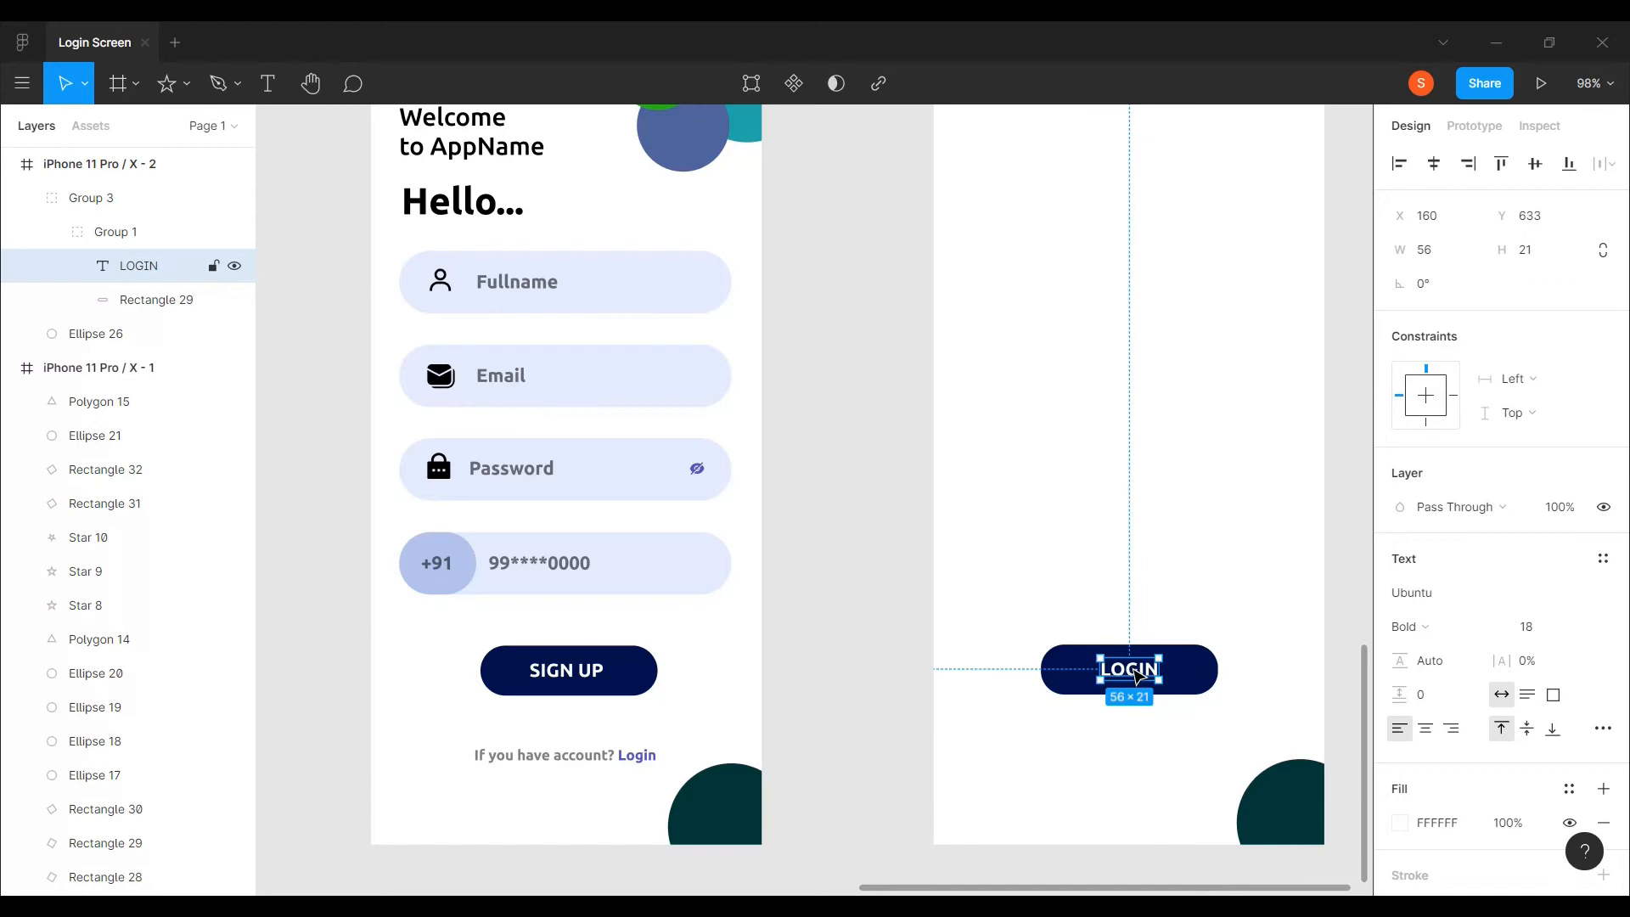
double_click(1137, 674)
text(SIGN UP)
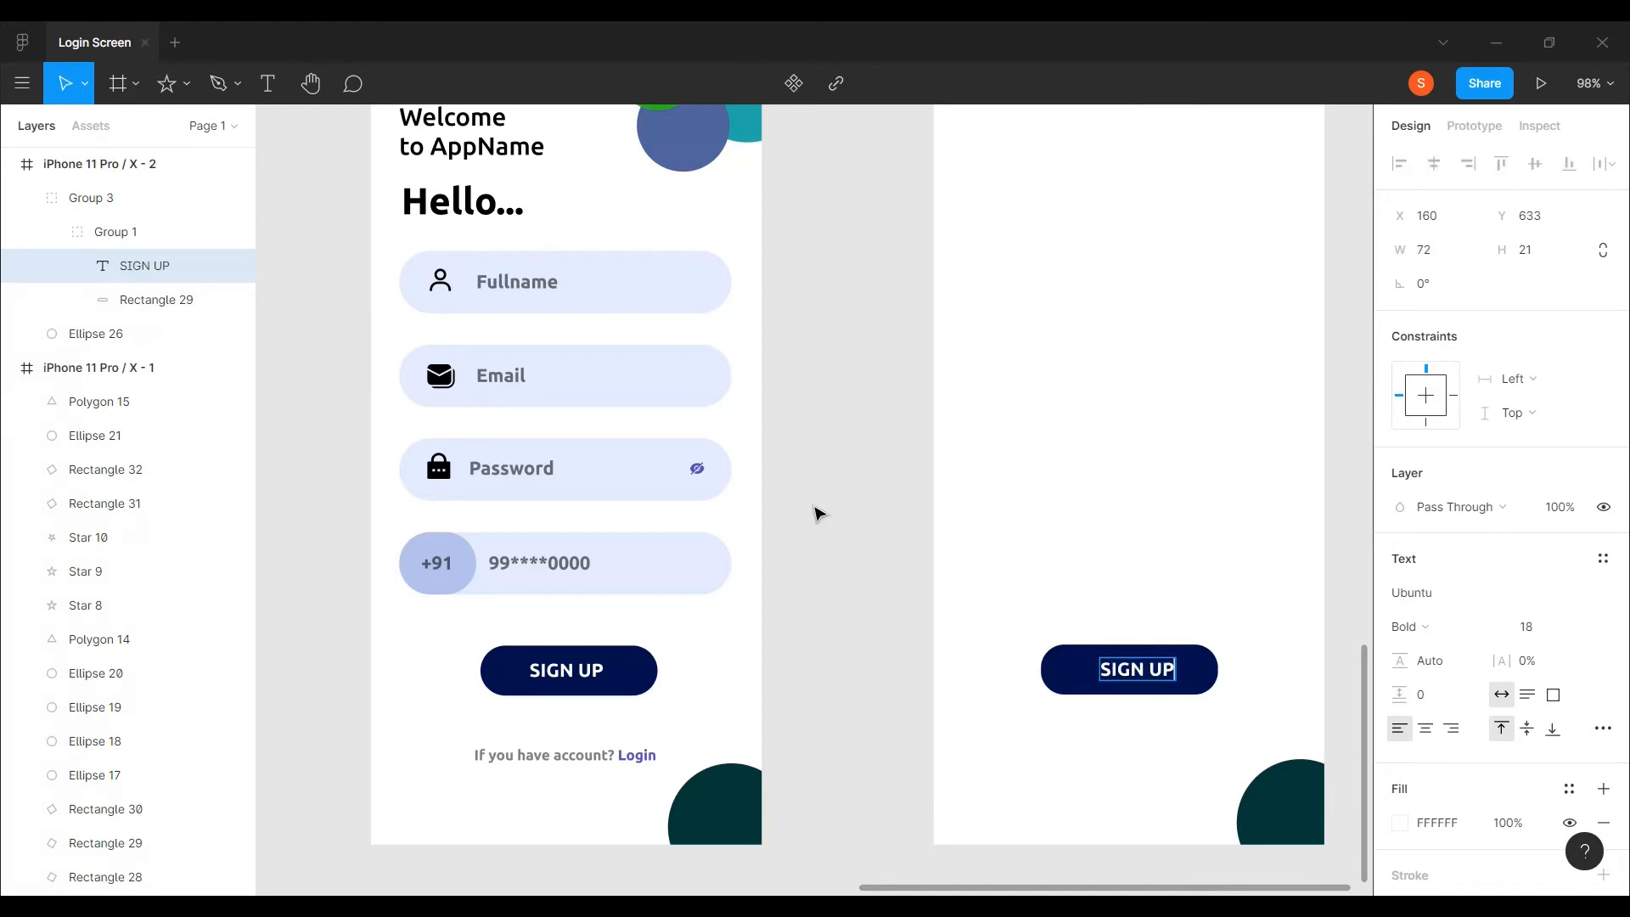
key(Escape)
drag(1137, 669, 1128, 669)
click(1030, 795)
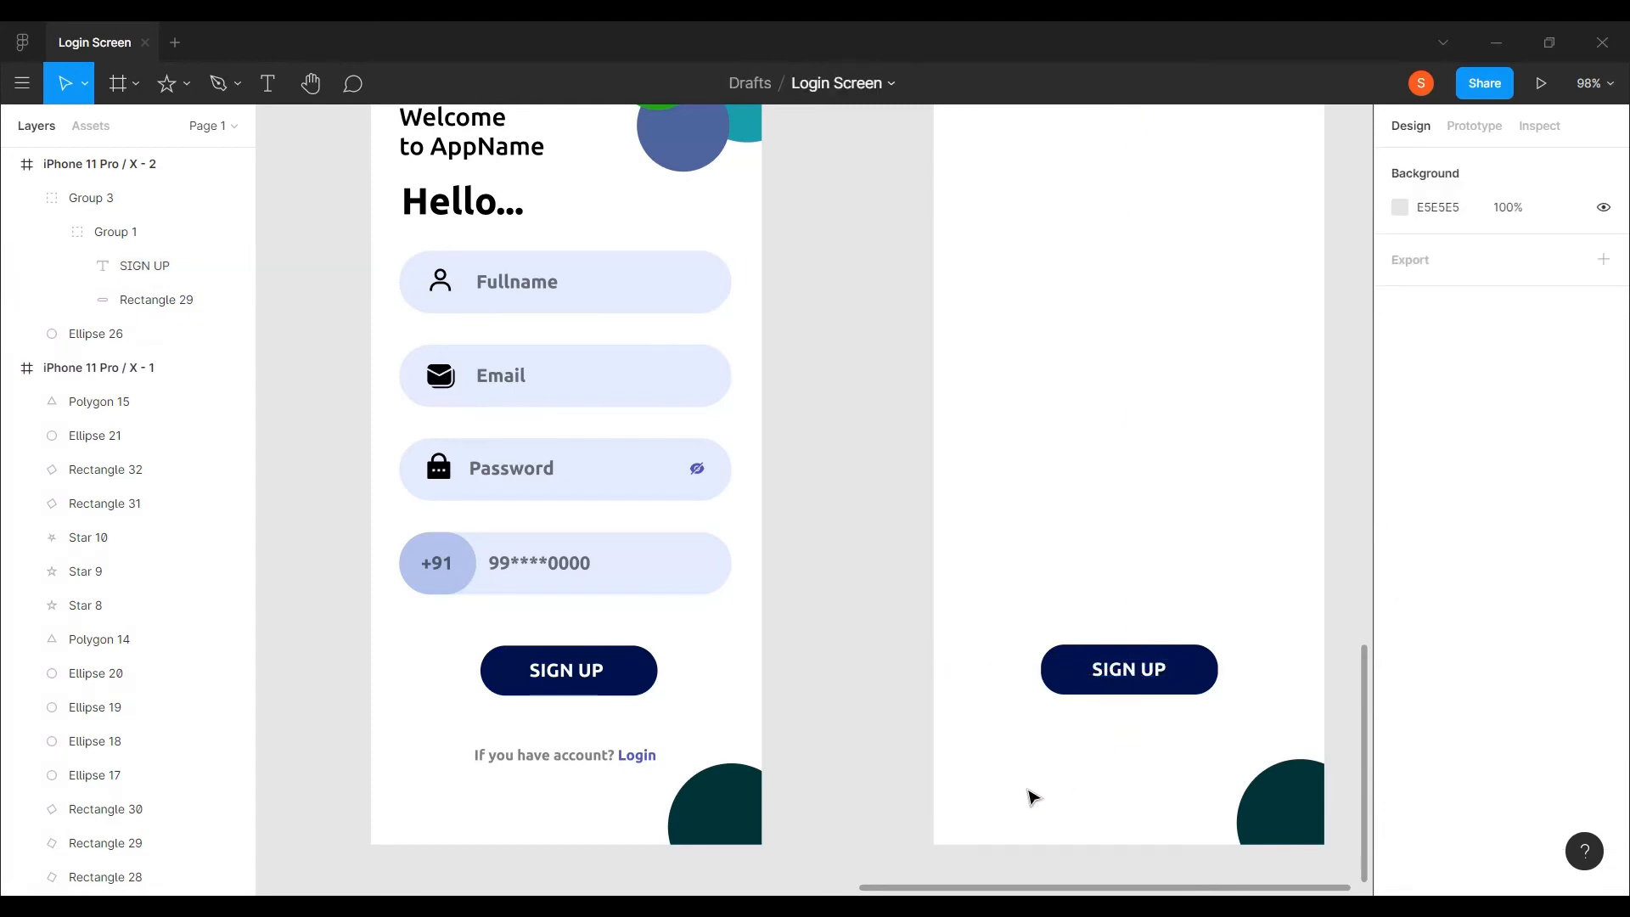
- Duplicate the account prompt from iPhone 11 Pro / X - 1 and place the copy below the new SIGN UP button at X 68, Y 722
scroll(1019, 789, left, 3)
scroll(921, 772, down, 2)
click(525, 742)
key(ctrl+d)
drag(525, 742, 1187, 800)
- Replace "Don't" with "If you" in the copied account prompt
scroll(1162, 753, up, 5)
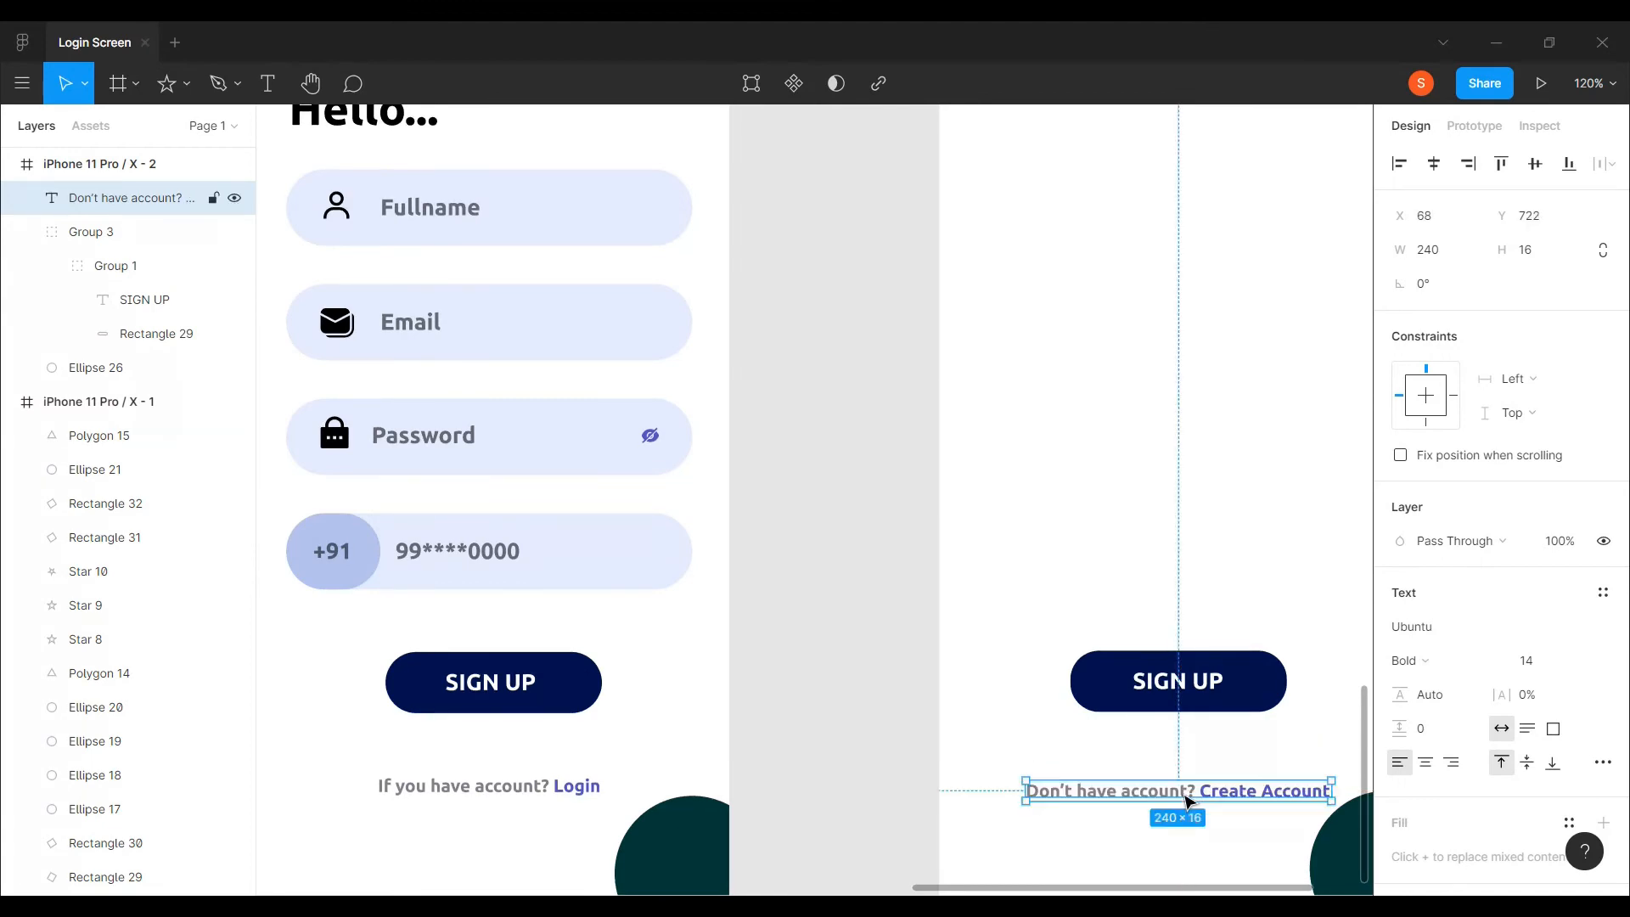
double_click(1072, 791)
key(BackSpace)
key(BackSpace)
key(BackSpace)
key(BackSpace)
key(Delete)
text(If you)
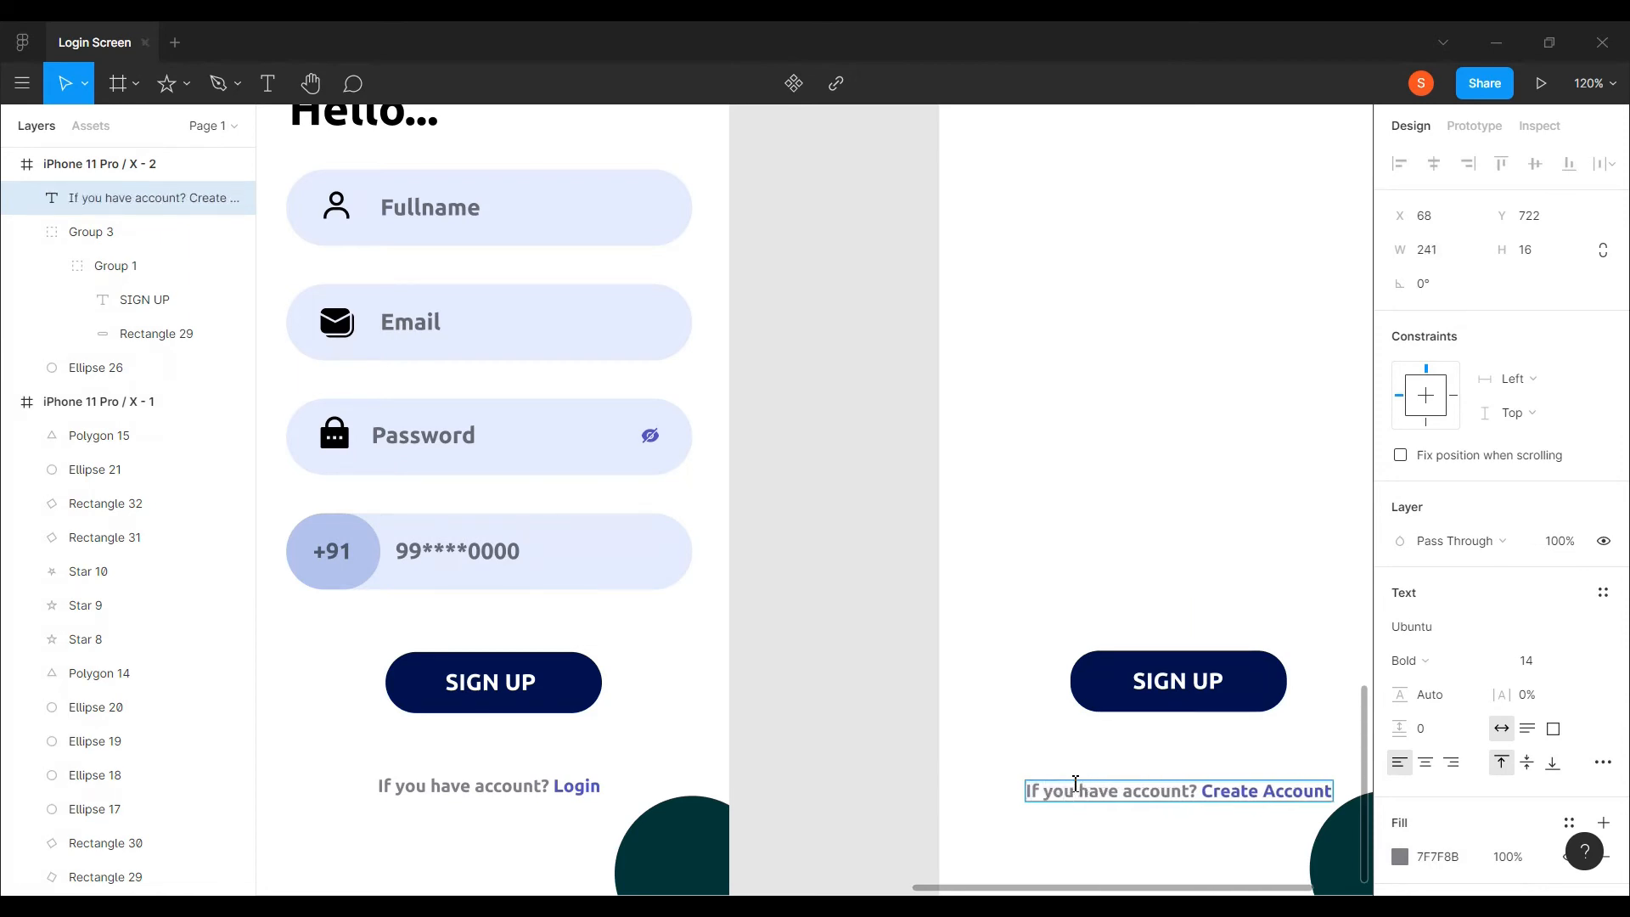
- Replace "Create Account" with "Login" in the copied prompt and centre the text beneath the SIGN UP button
scroll(1259, 801, right, 4)
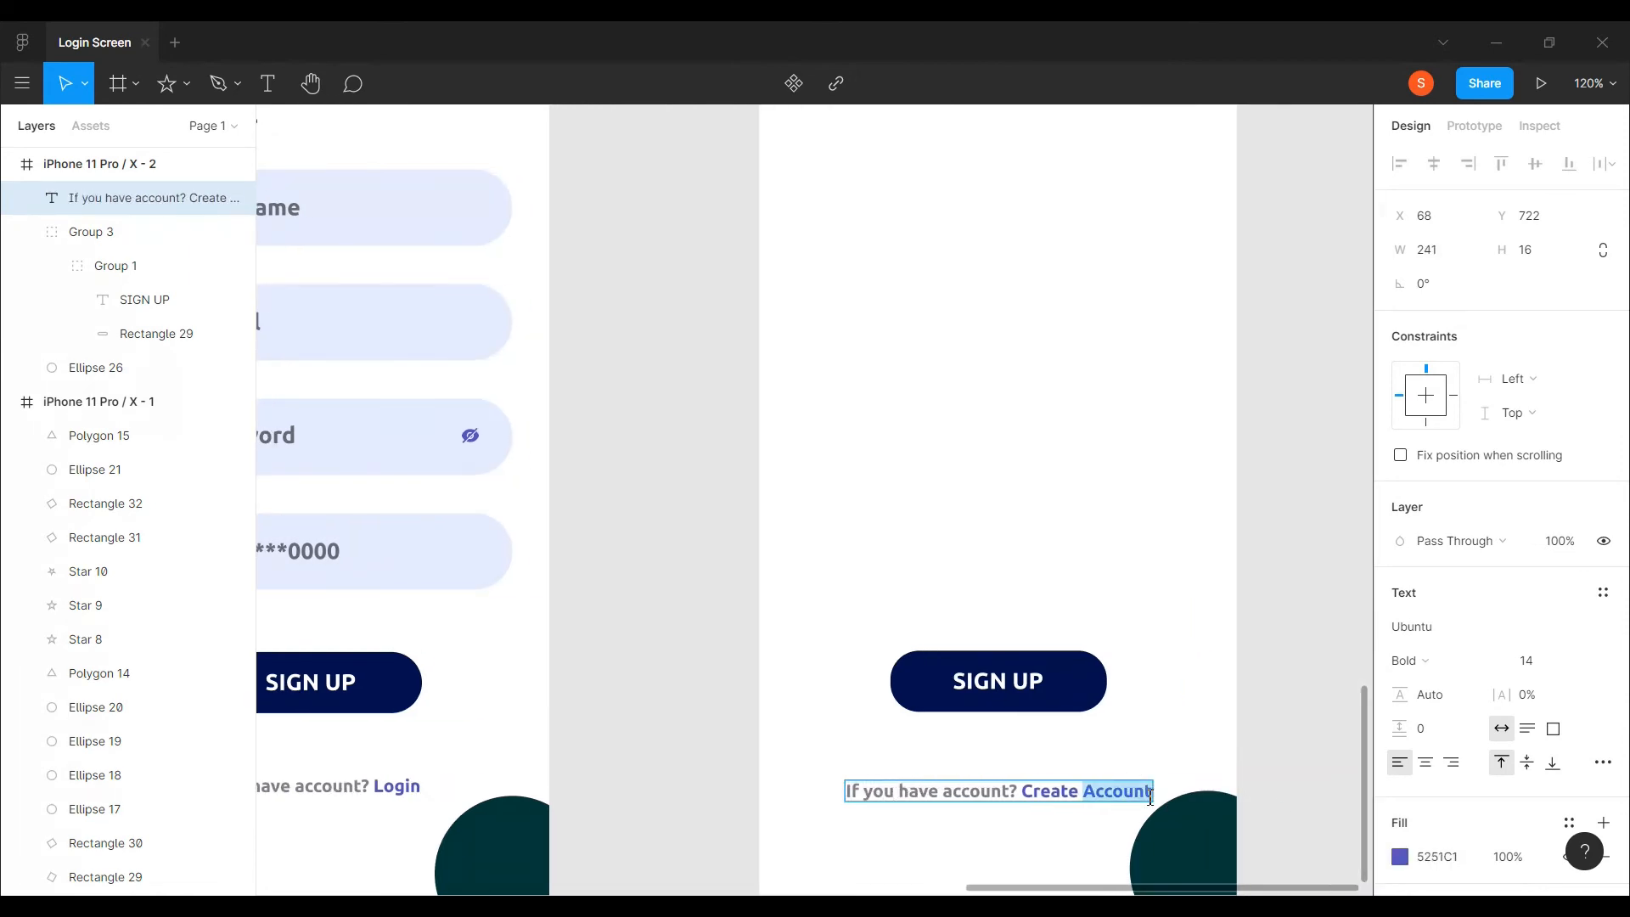
key(BackSpace)
key(BackSpace)
key(BackSpace)
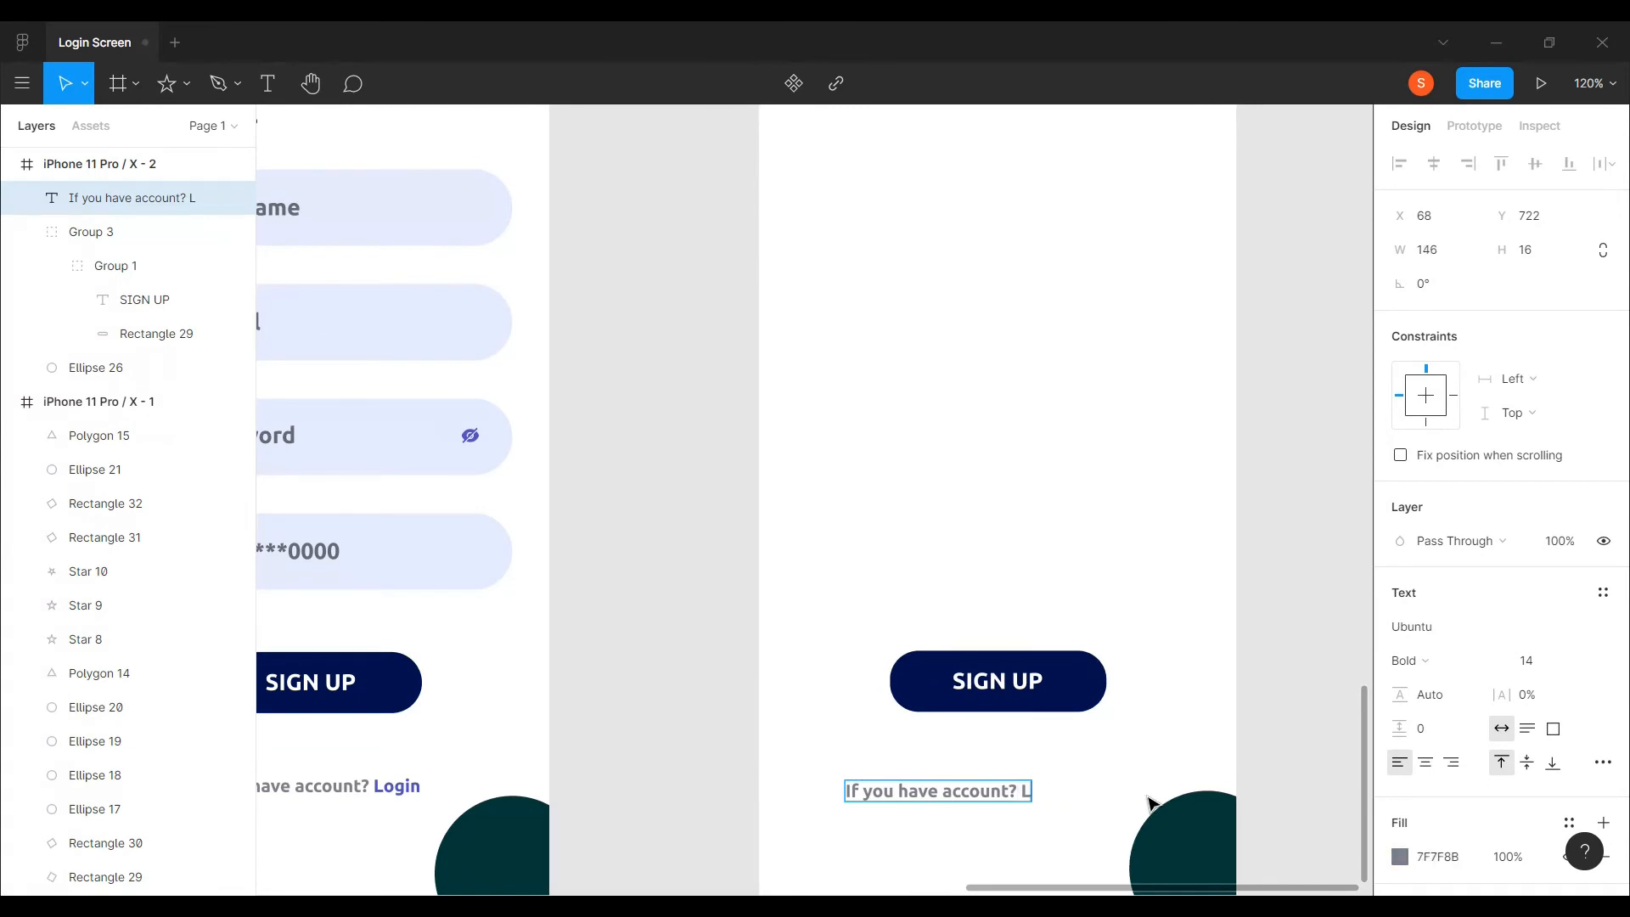
key(ctrl+z)
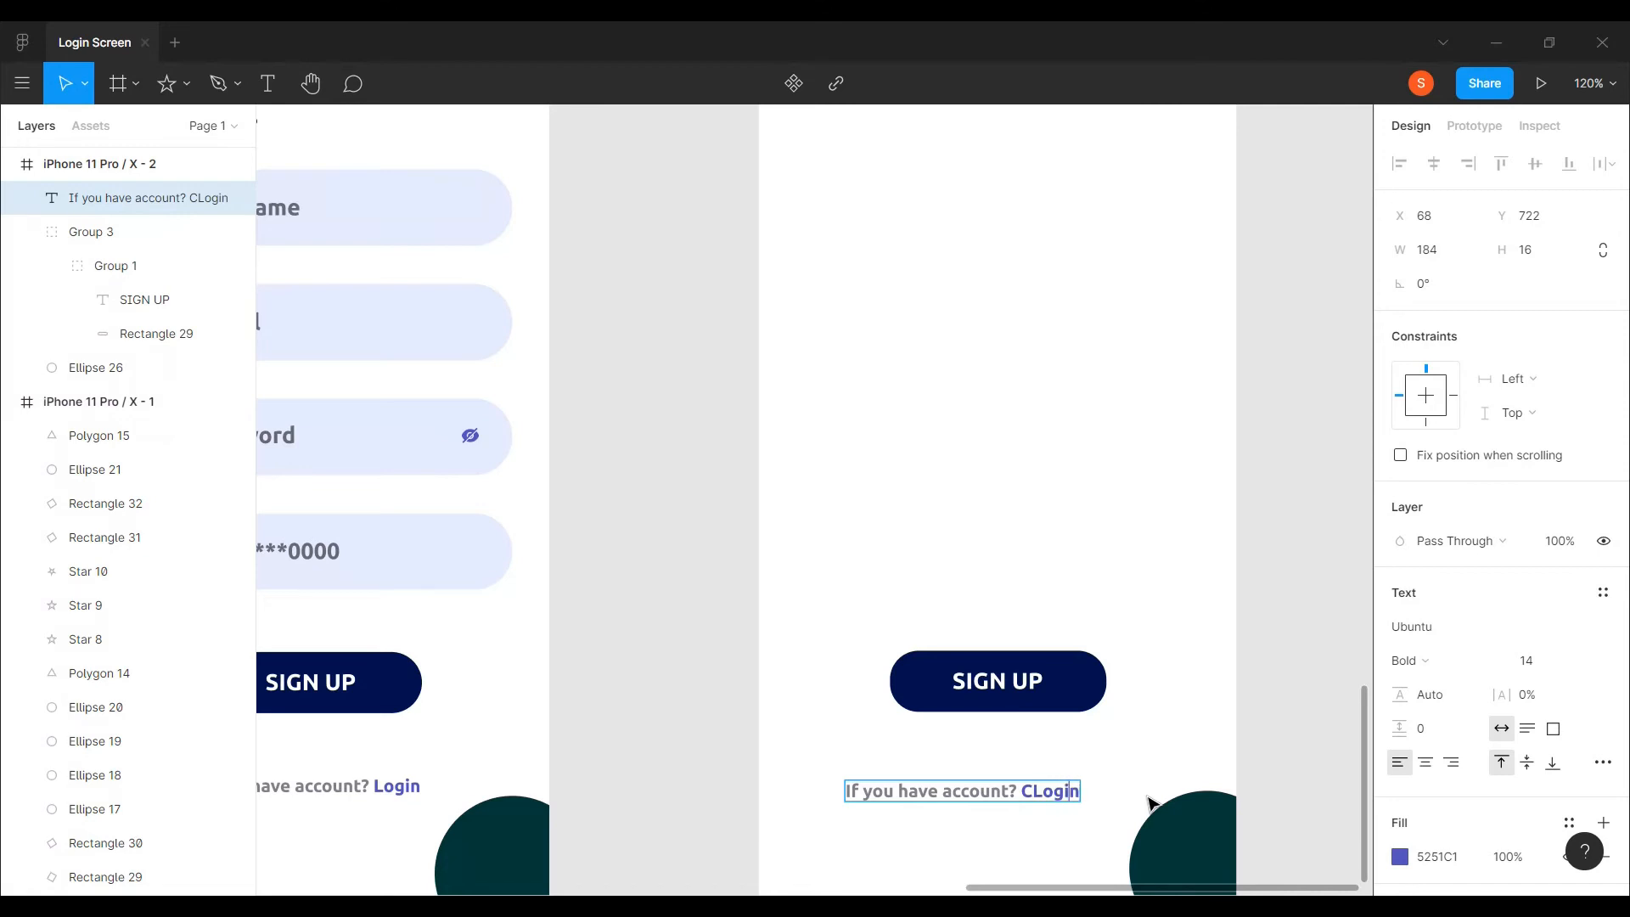
drag(978, 793, 1019, 798)
click(1027, 823)
- Duplicate the Email field's background rectangle from iPhone 11 Pro / X - 1 and place the copy in iPhone 11 Pro / X - 2 at X 30, Y 240
scroll(1027, 823, down, 5)
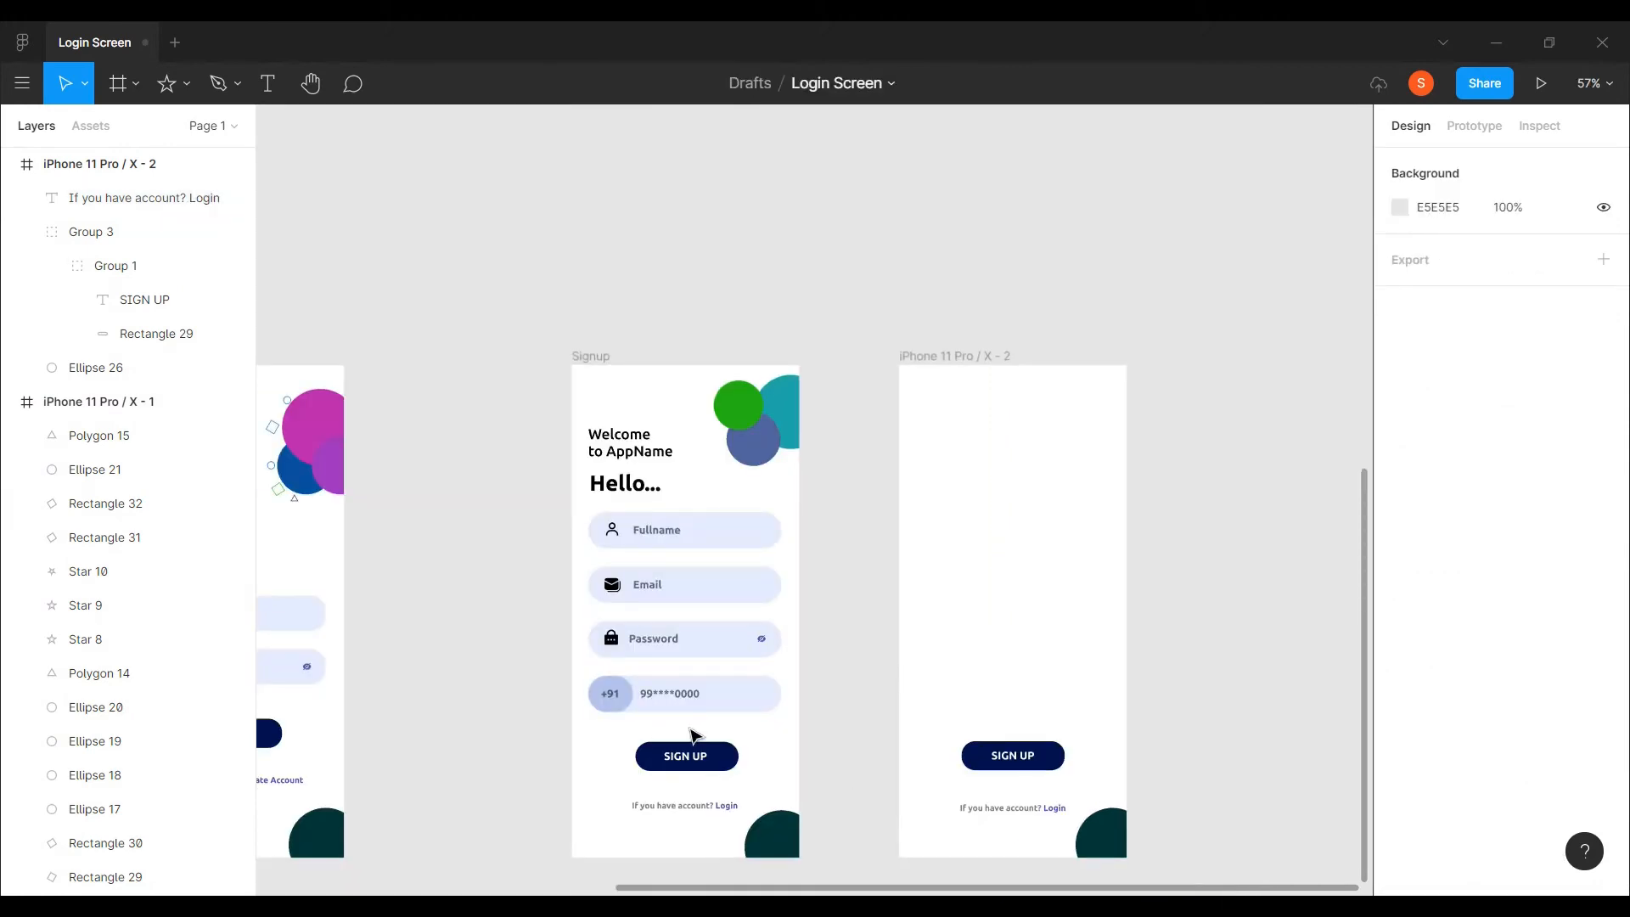
scroll(739, 527, left, 5)
click(691, 619)
key(ctrl+d)
drag(691, 619, 1127, 528)
- Search the Iconify plugin for "user" and import the bx-user outline icon onto the canvas beside the Signup frame
scroll(1105, 562, up, 5)
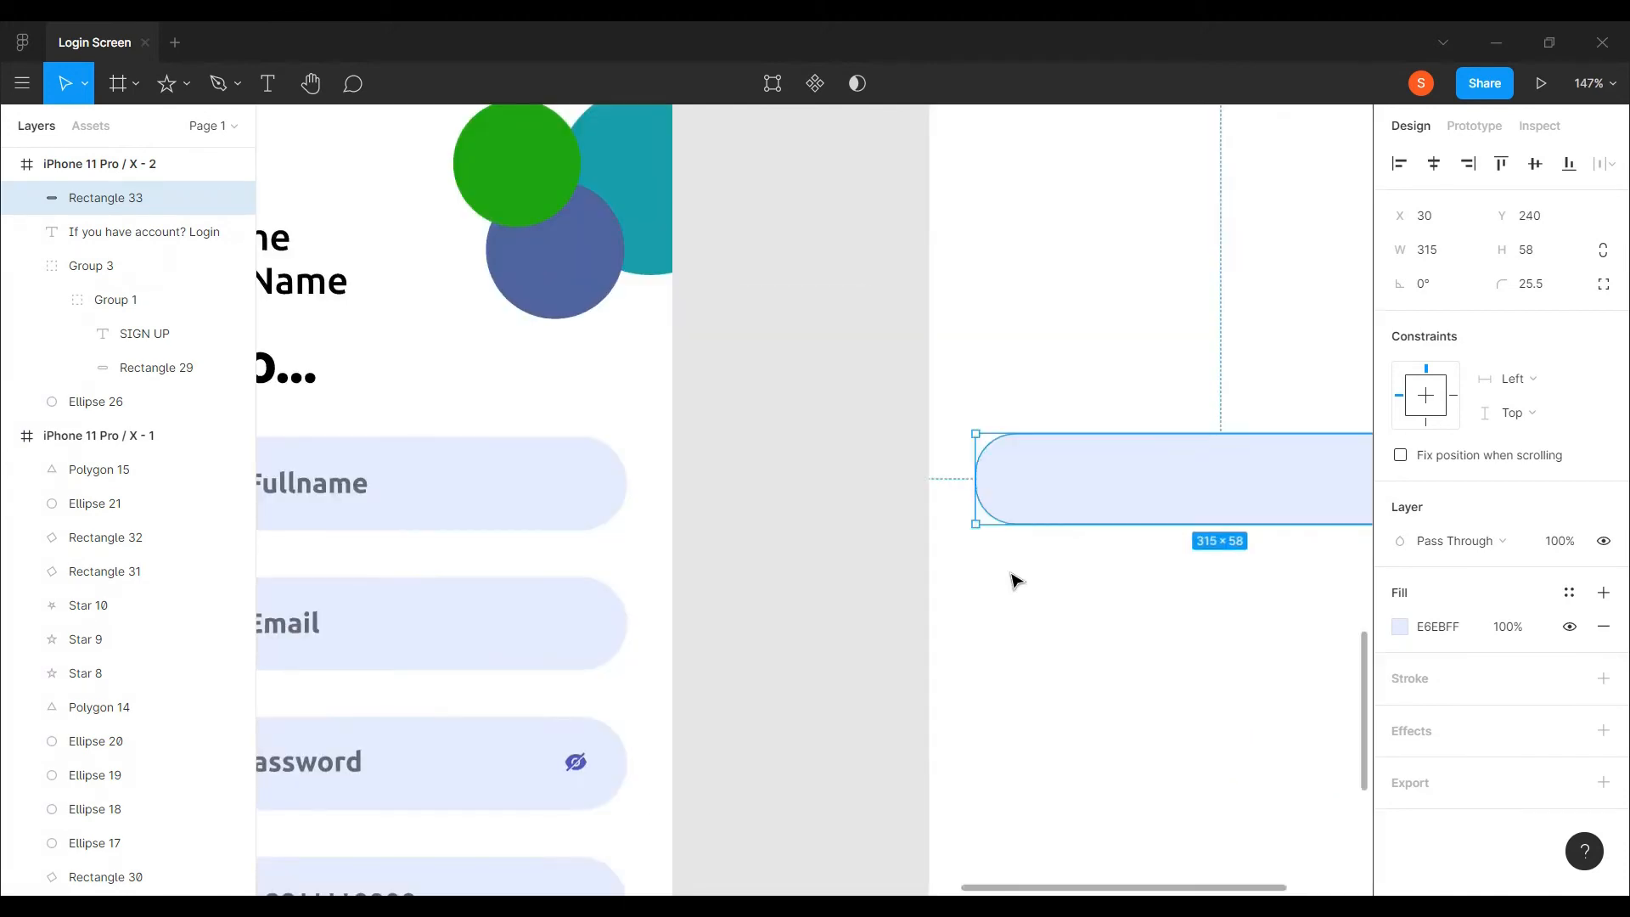
scroll(869, 572, left, 1)
scroll(867, 571, down, 3)
right_click(870, 575)
mouse_move(942, 633)
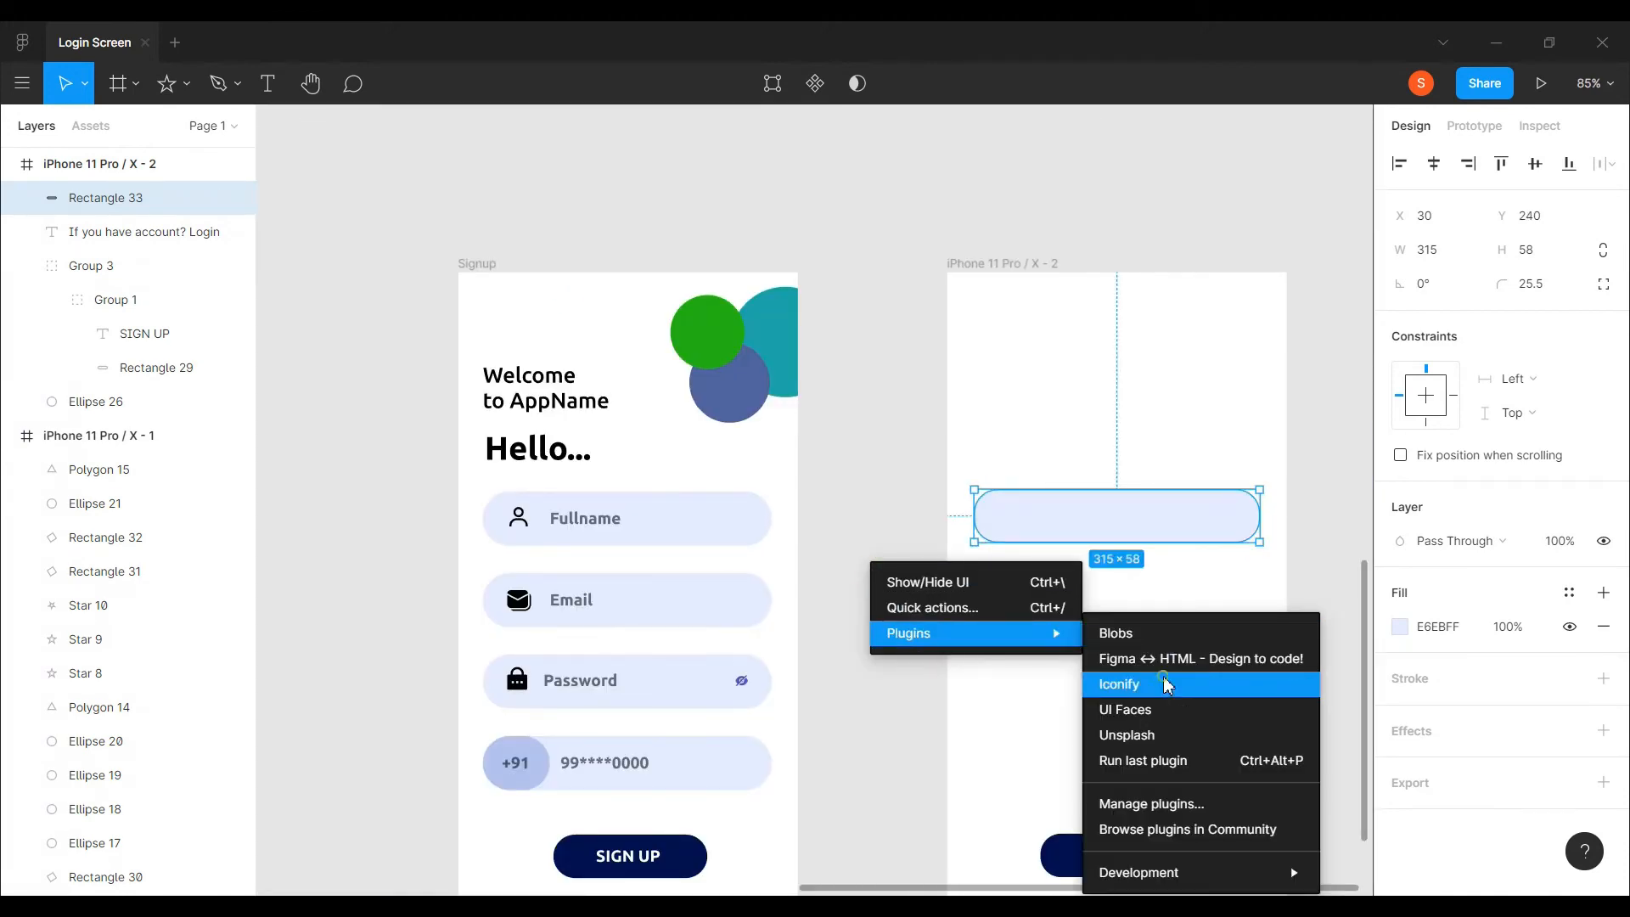
click(1129, 680)
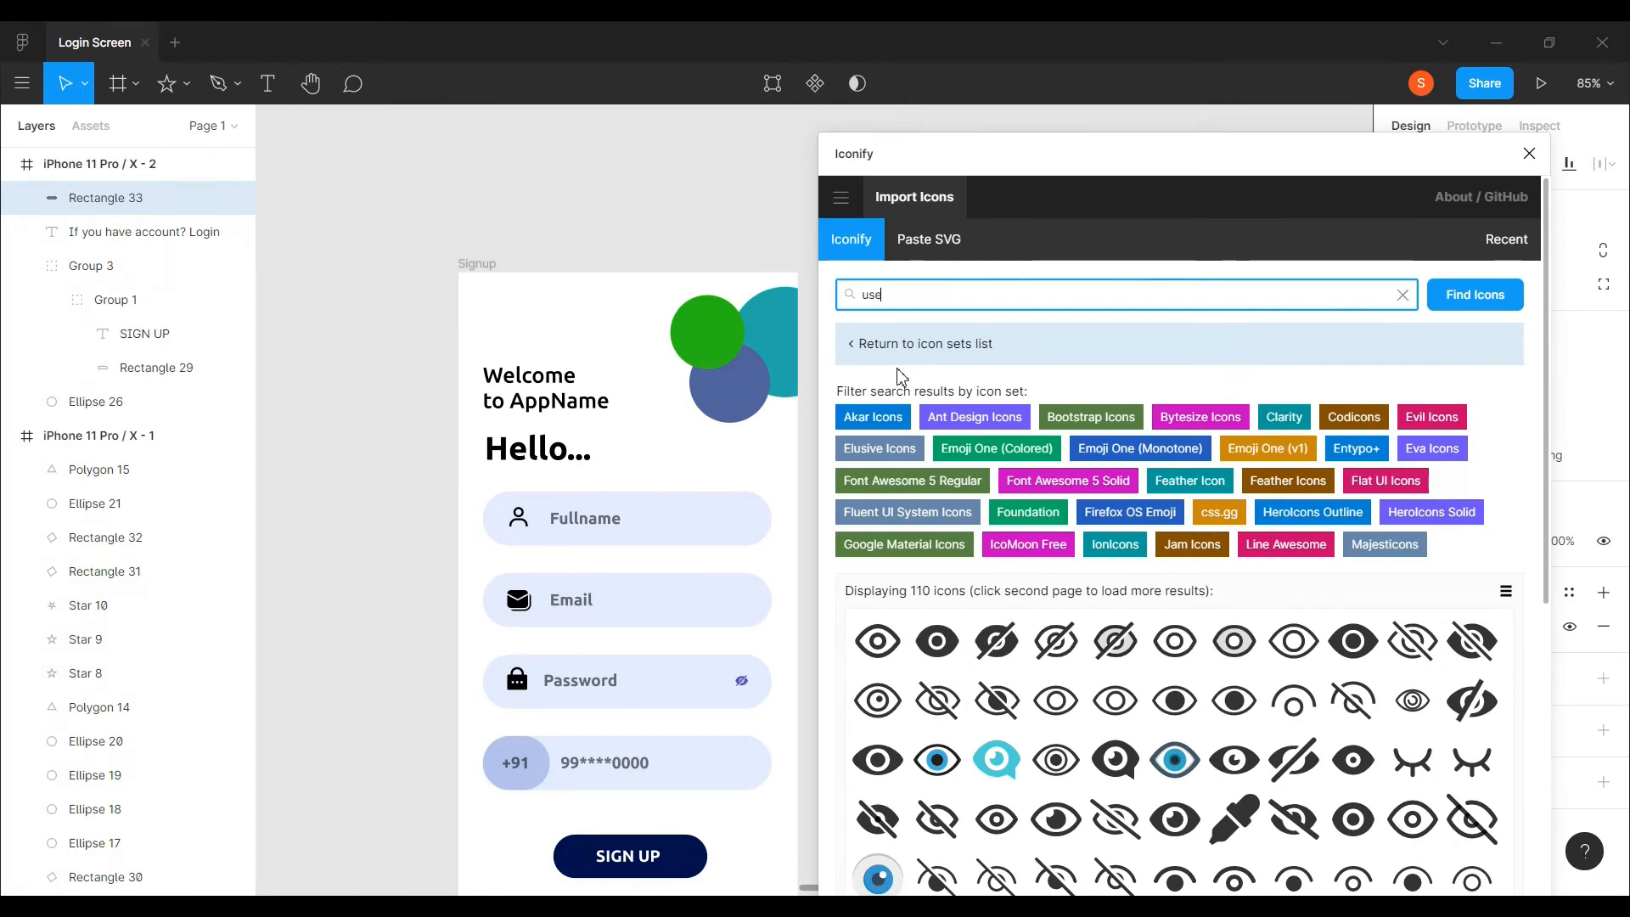
text(r)
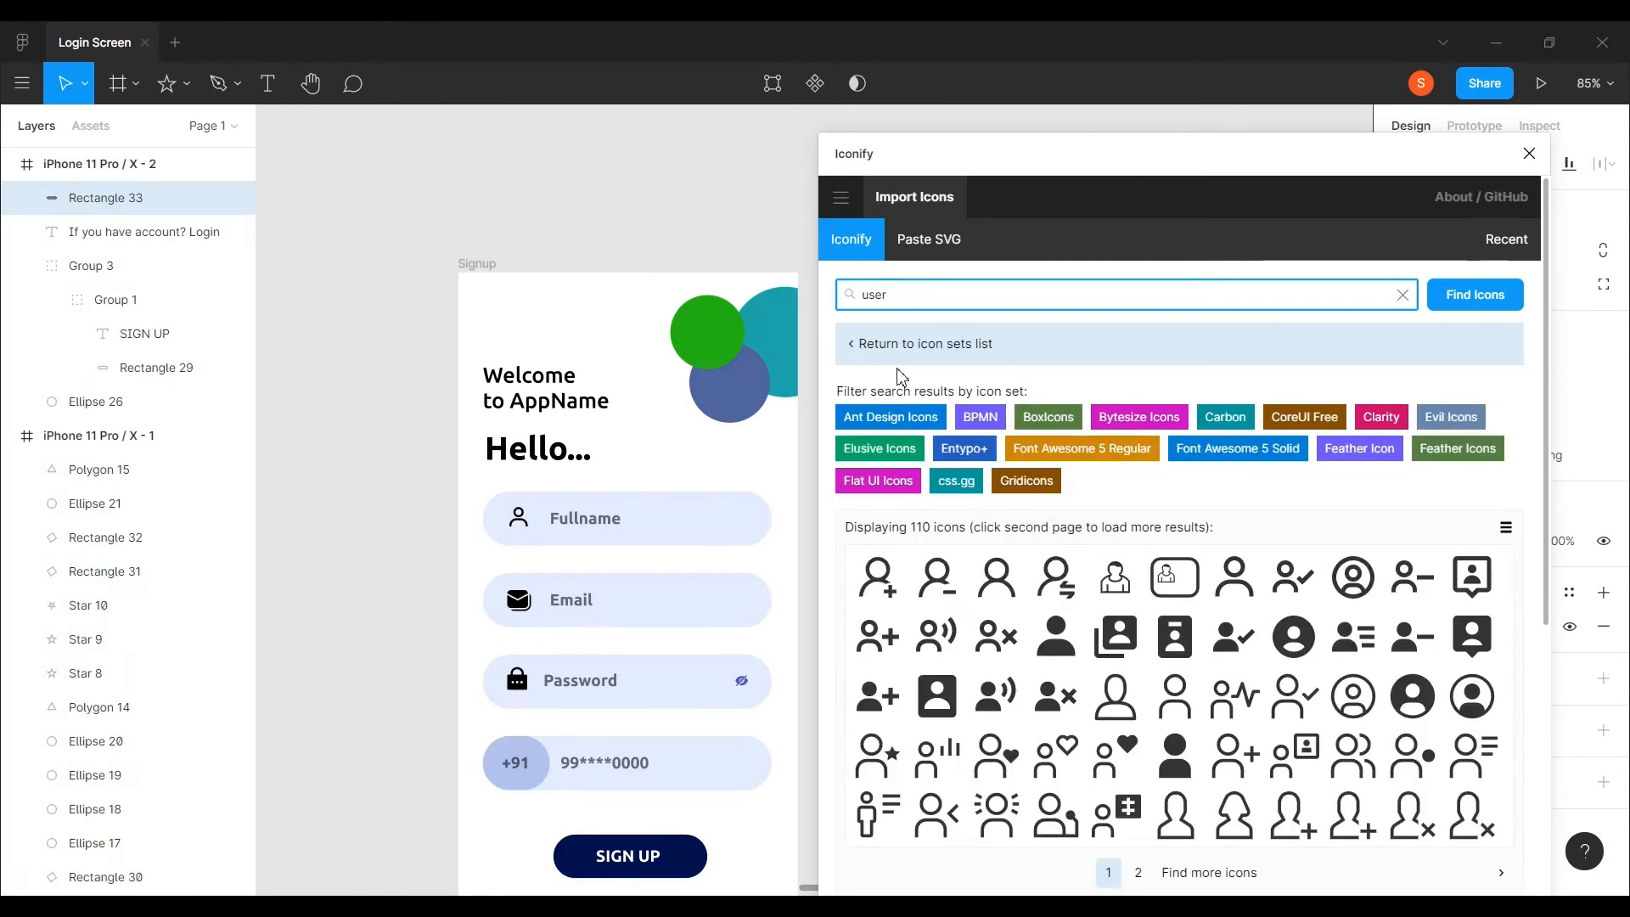
drag(1233, 577, 438, 482)
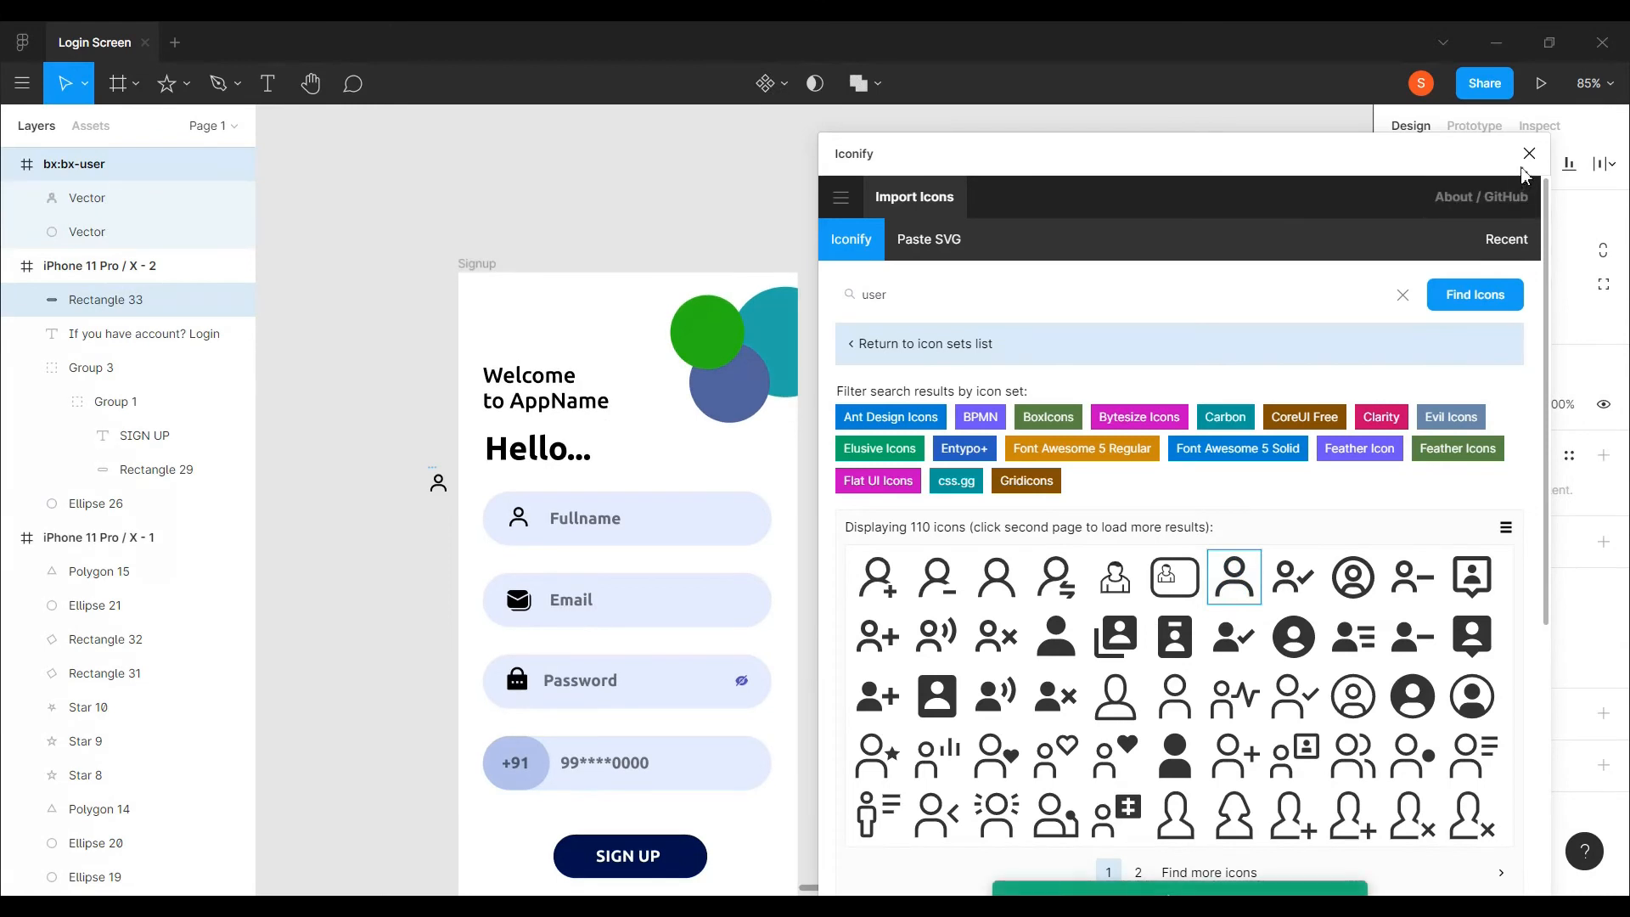
- Close the Iconify plugin and place the user icon inside the empty field of iPhone 11 Pro / X - 2 at X 54, Y 257
click(1529, 153)
click(323, 571)
scroll(438, 485, up, 4)
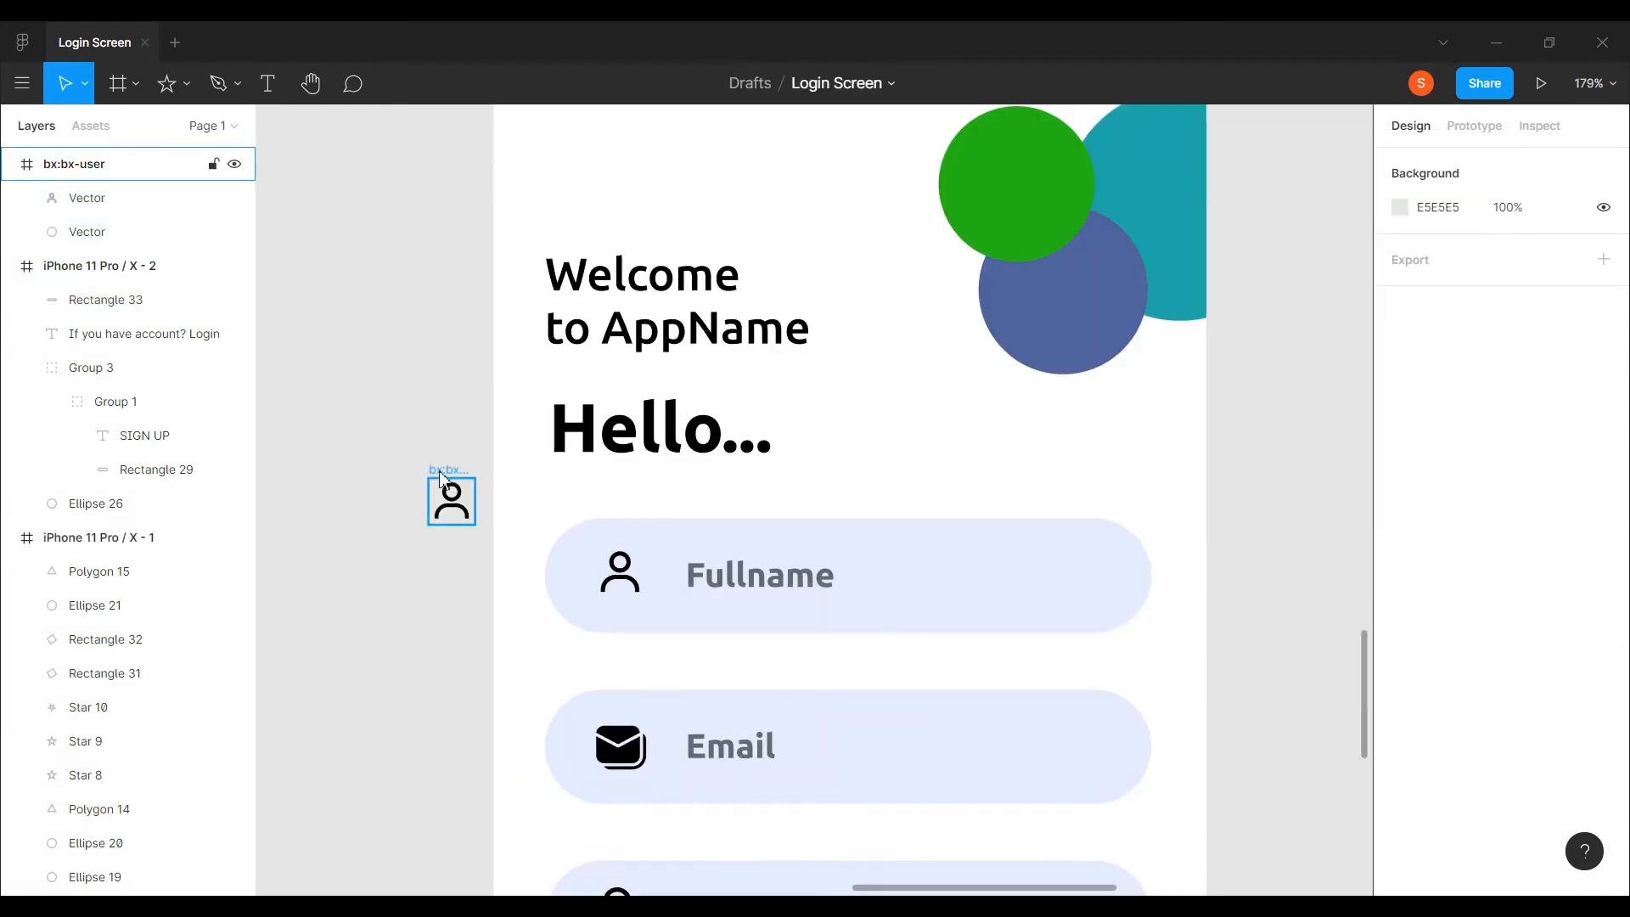
click(440, 478)
scroll(440, 478, down, 4)
drag(452, 494, 1075, 556)
scroll(1015, 528, up, 8)
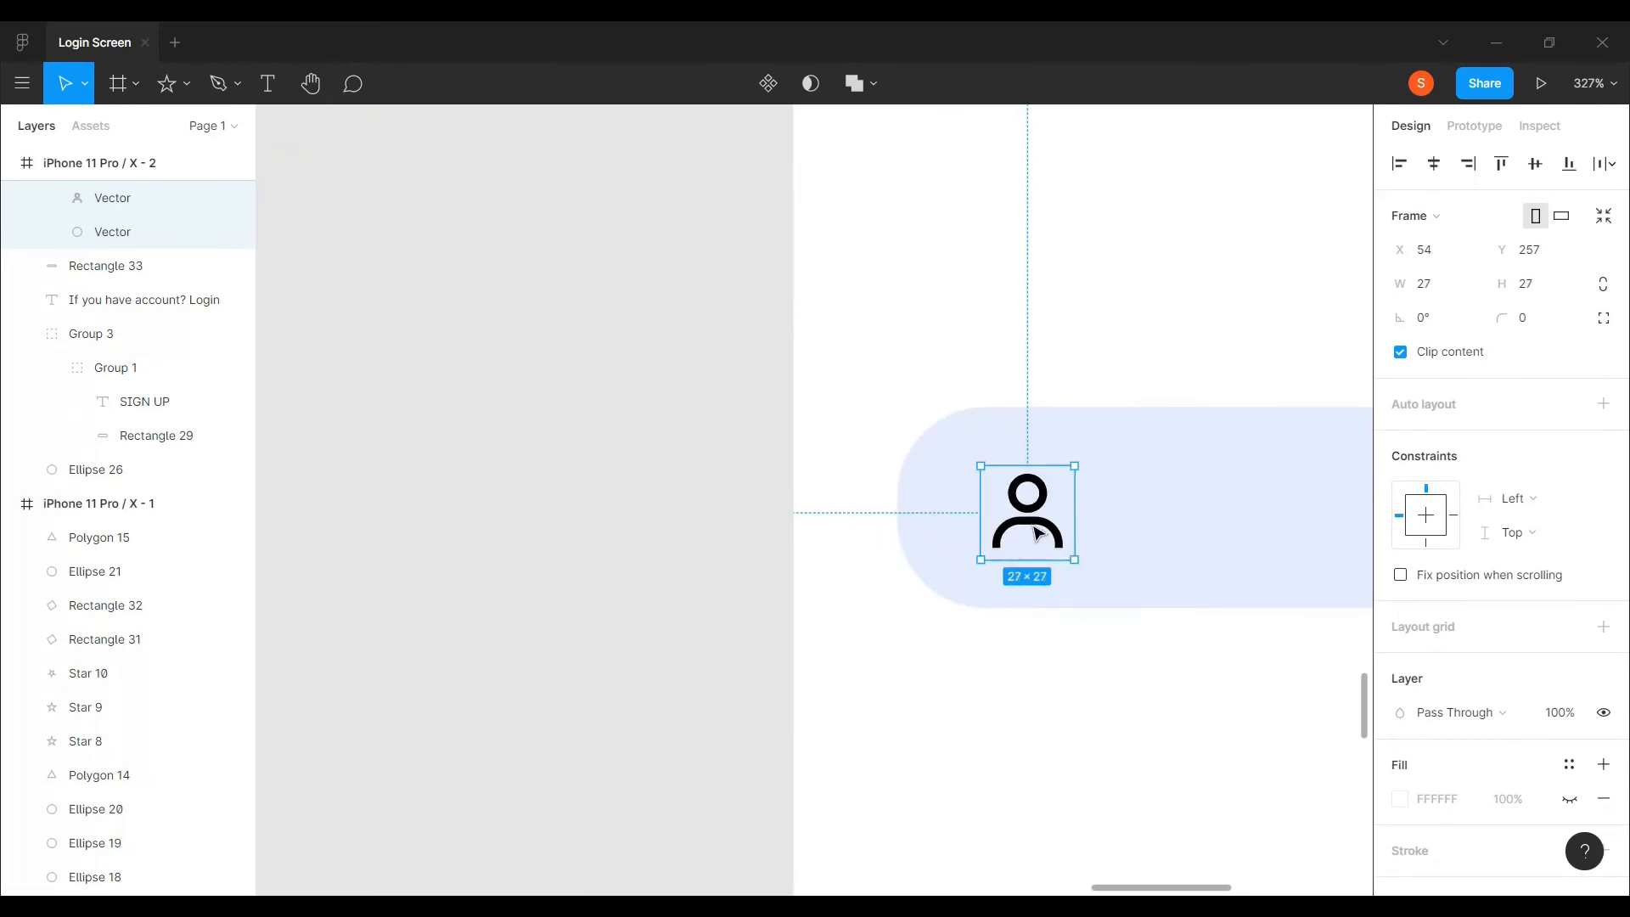
scroll(1029, 515, down, 8)
click(1085, 619)
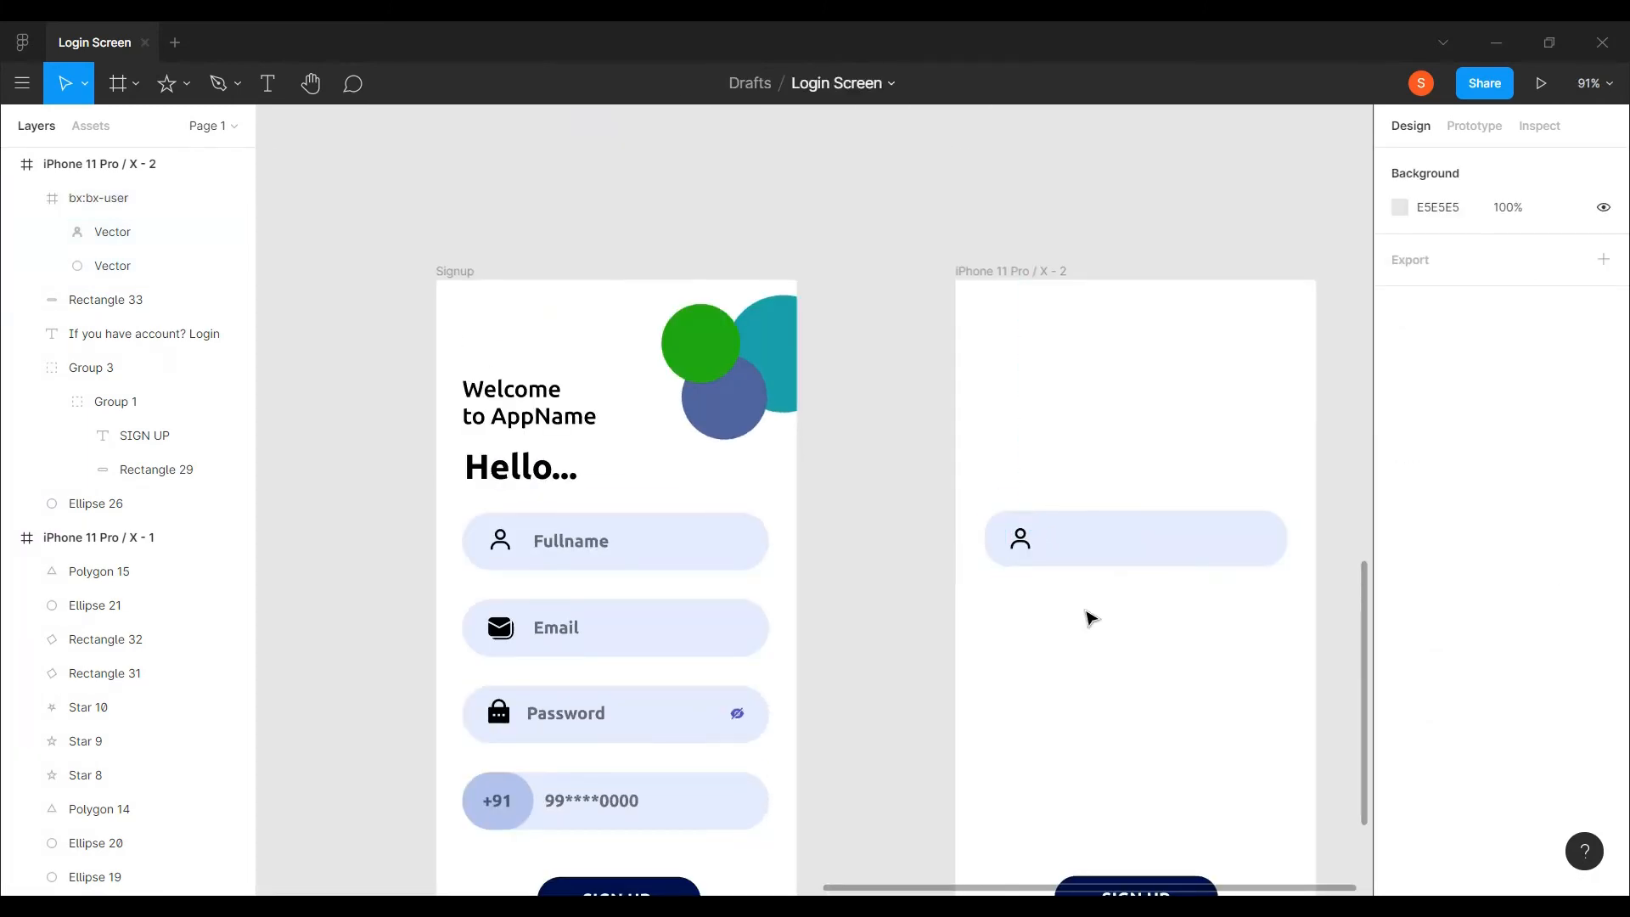
- Duplicate an Email label into the user-icon field of iPhone 11 Pro / X - 2 at X 105, Y 258 and change its text to "Fullname"
scroll(552, 634, down, 5)
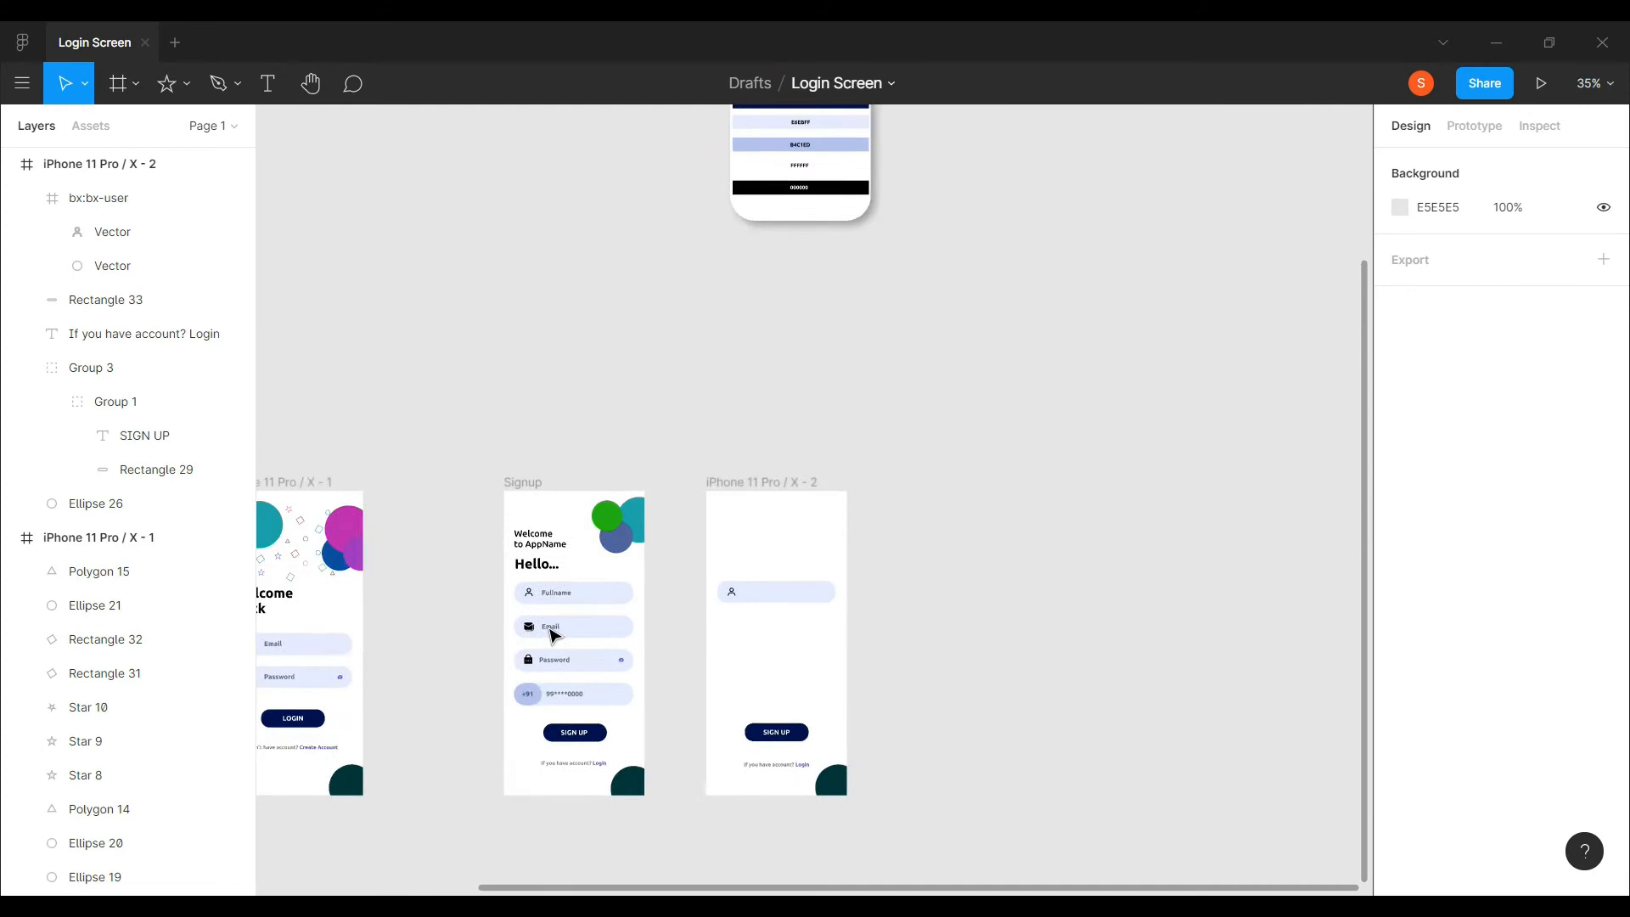
scroll(491, 647, up, 5)
click(490, 649)
key(ctrl+d)
drag(517, 653, 1134, 528)
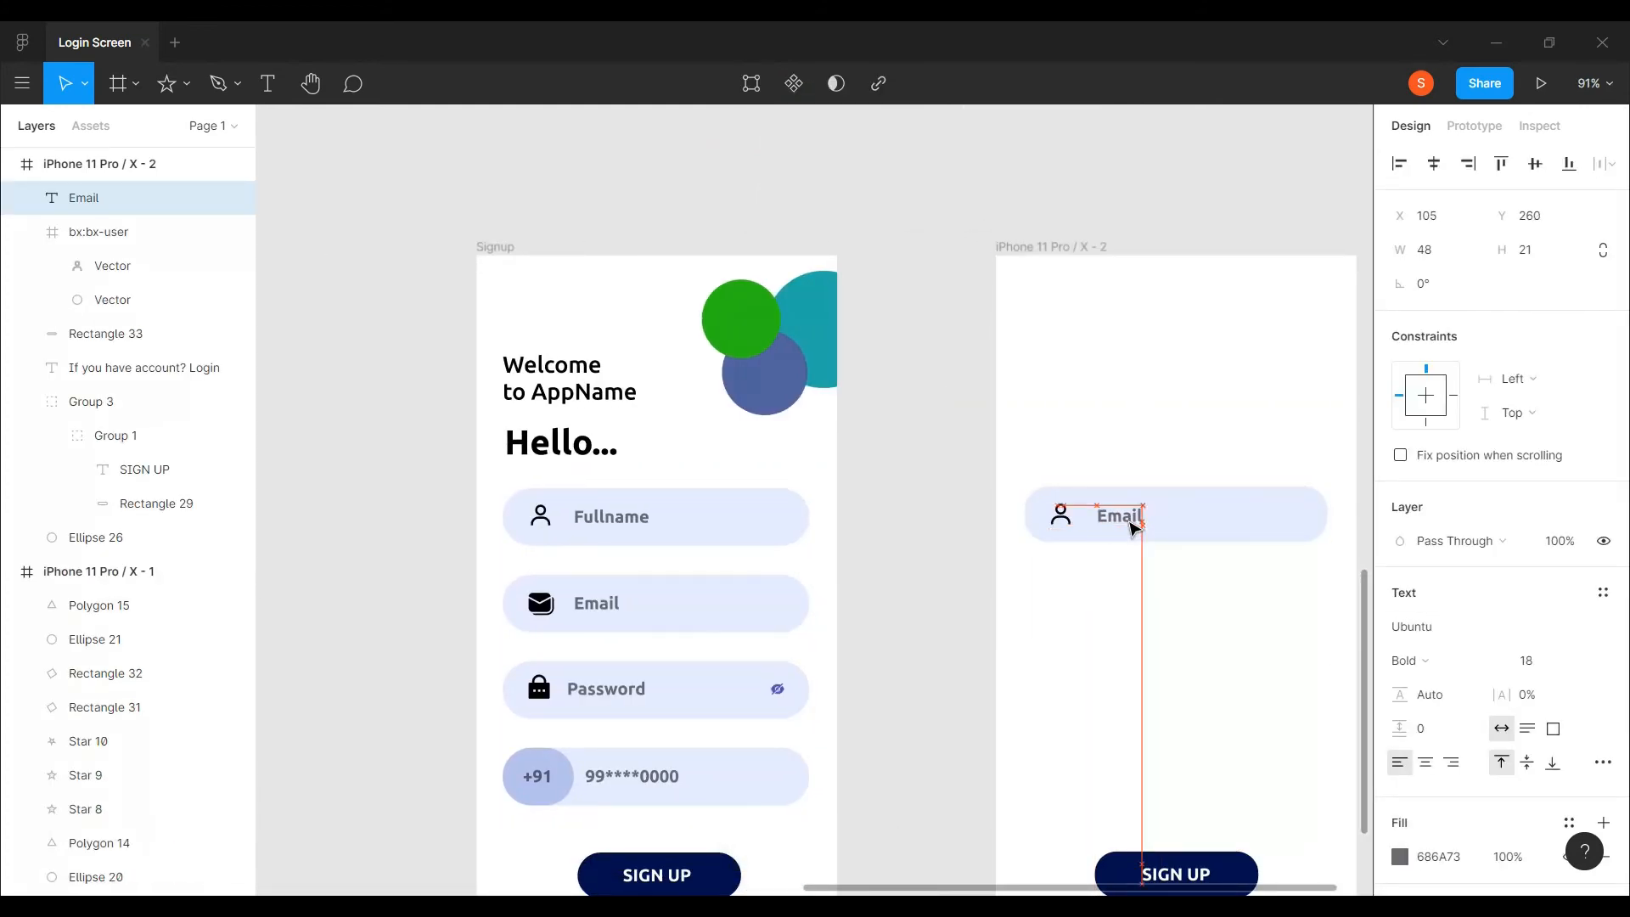
double_click(1126, 516)
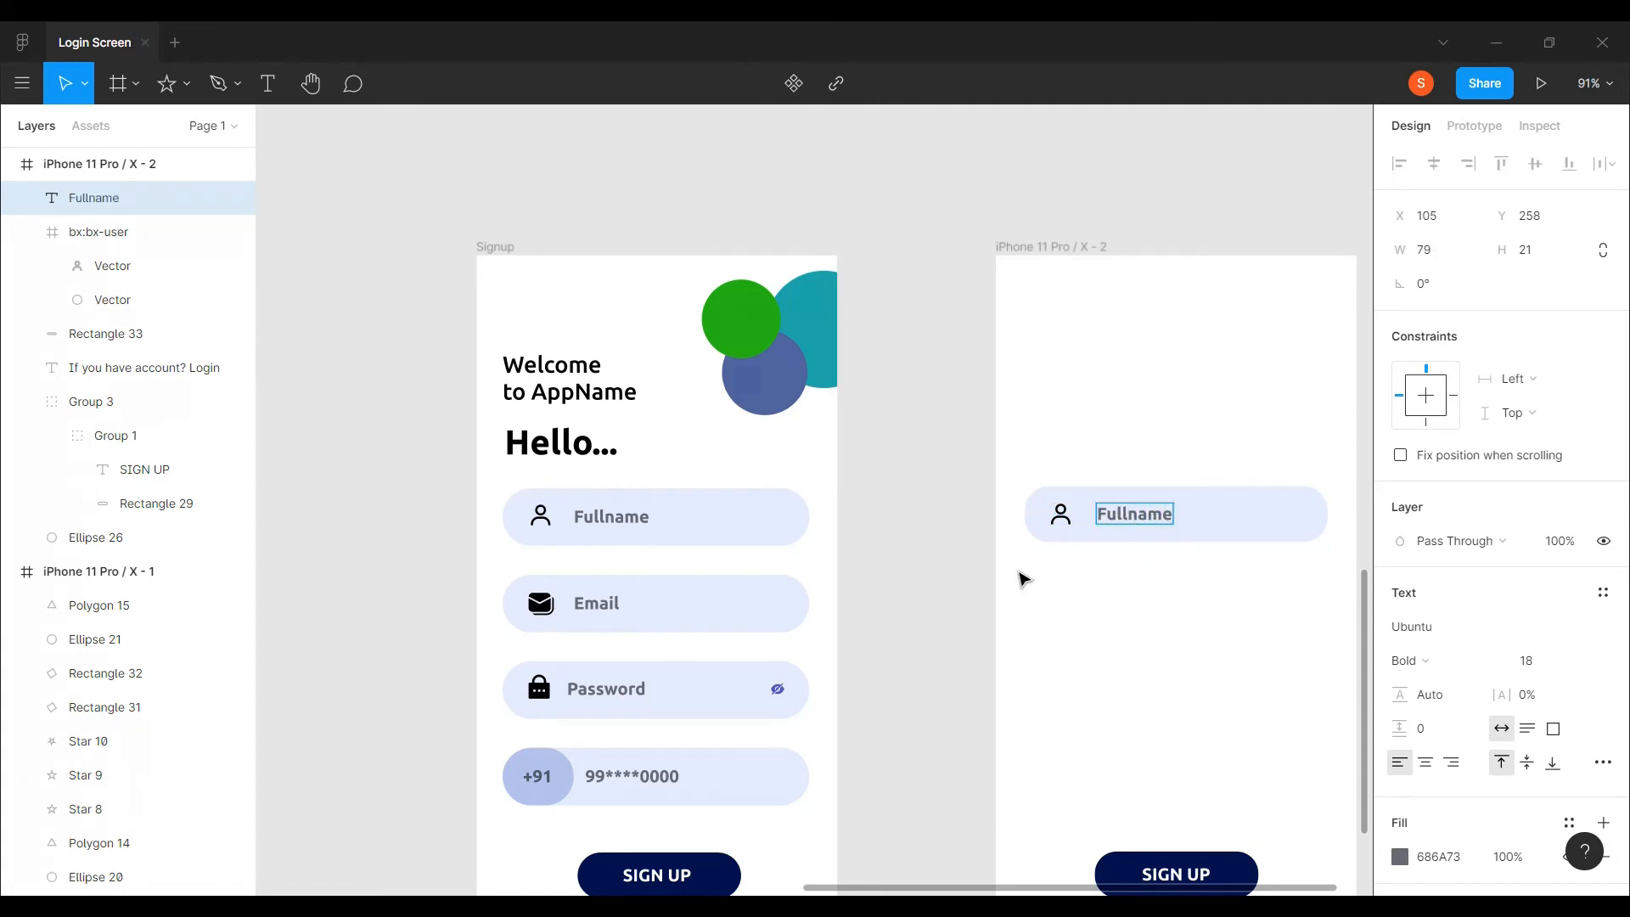
click(1125, 631)
scroll(1209, 588, up, 4)
scroll(1125, 581, down, 4)
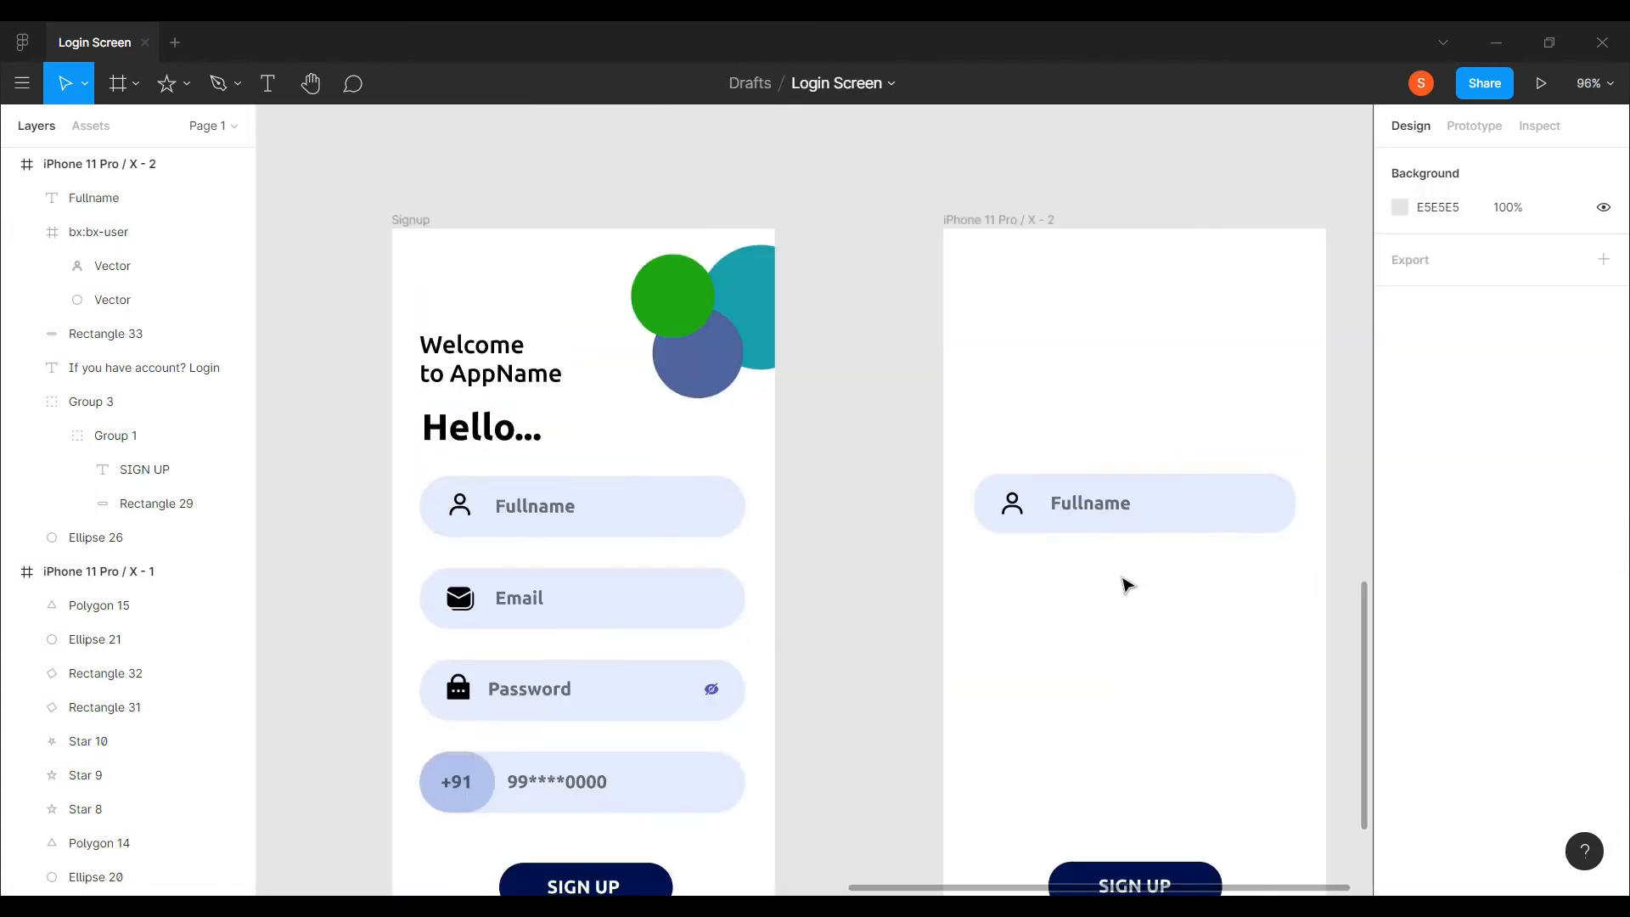
- Copy the Email and Password fields with their icons from iPhone 11 Pro / X - 1 to below the Fullname field in iPhone 11 Pro / X - 2
scroll(1052, 577, down, 5)
scroll(566, 558, up, 6)
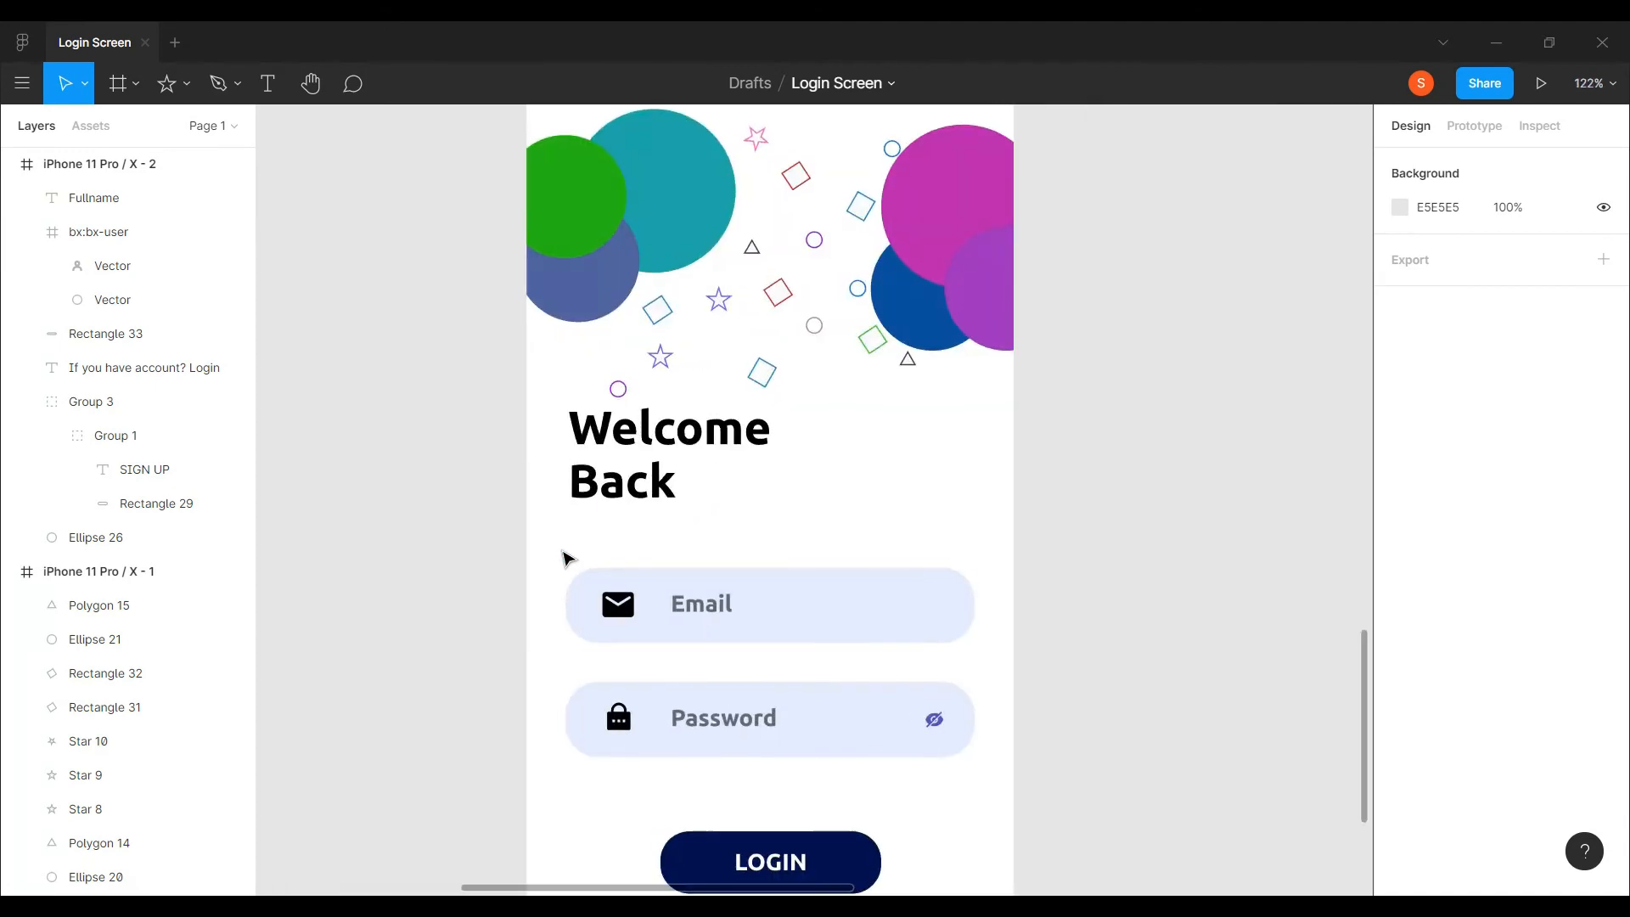
drag(567, 543, 1000, 781)
scroll(984, 774, down, 5)
drag(919, 707, 1082, 689)
scroll(1251, 707, right, 5)
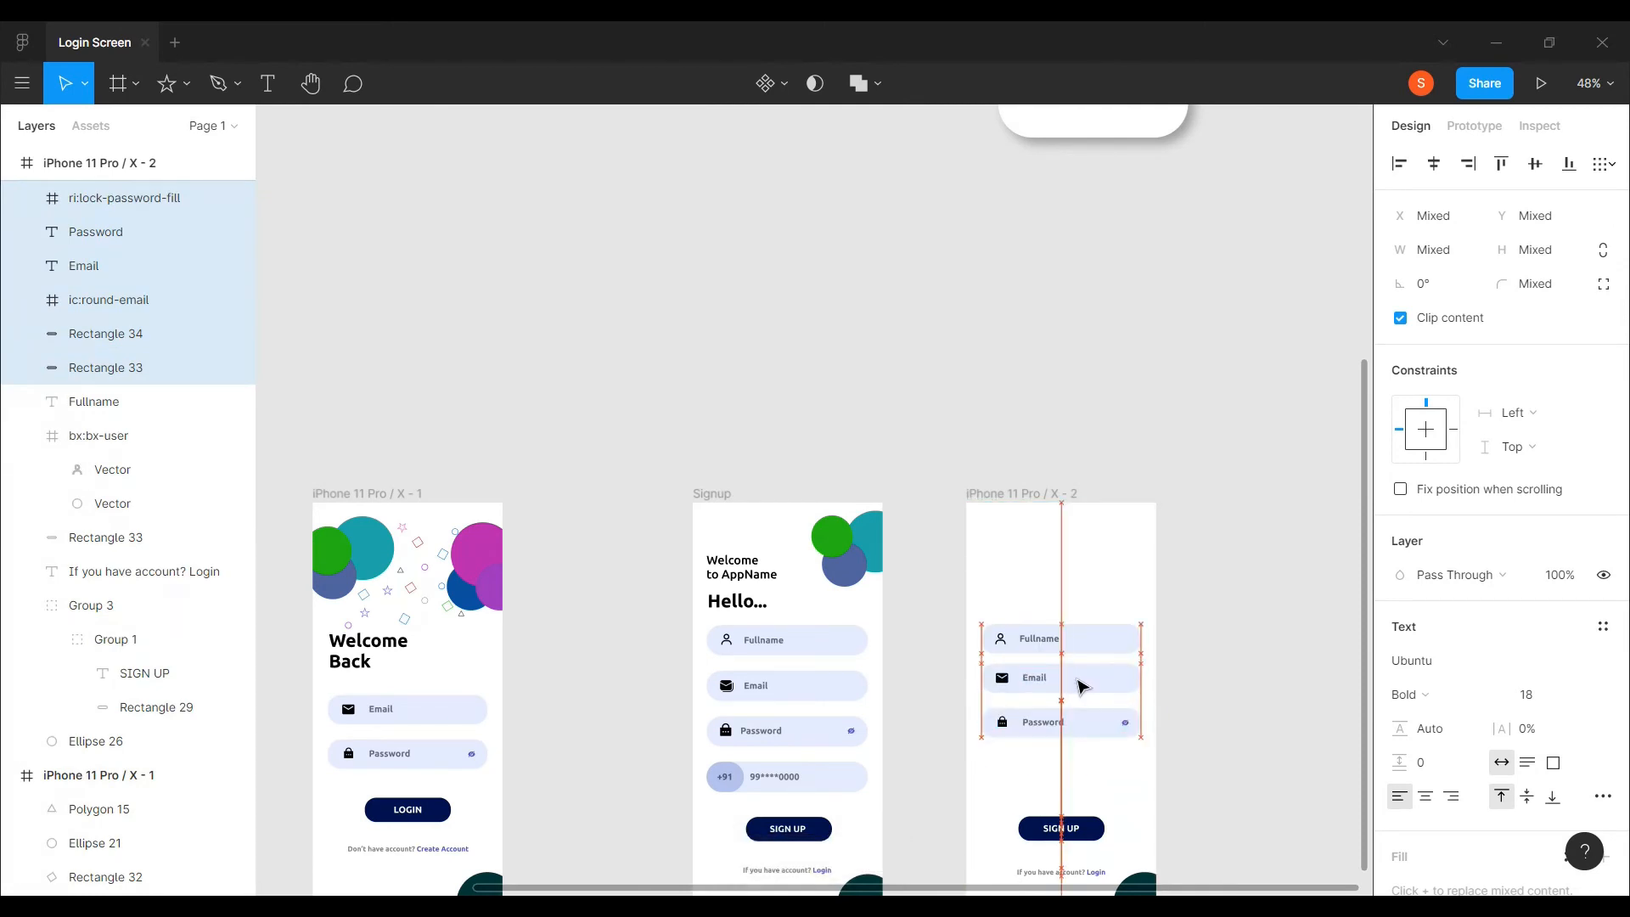
click(1186, 720)
- Adjust the vertical spacing of the copied Email and Password fields beneath the Fullname field
scroll(1103, 736, down, 3)
scroll(1101, 741, up, 5)
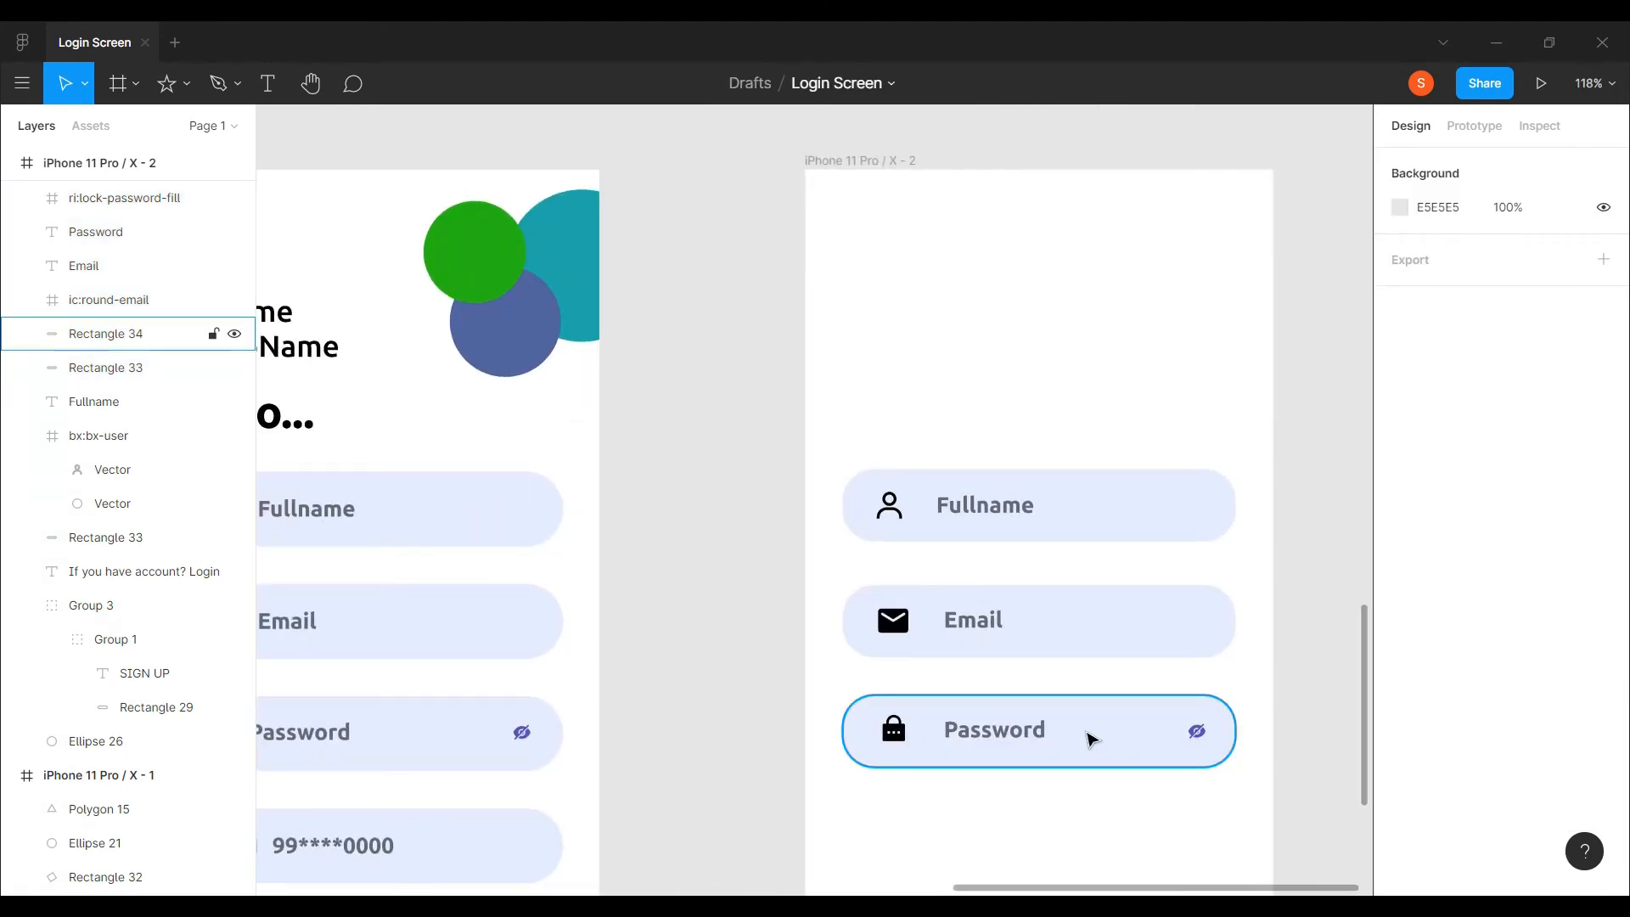
click(1149, 662)
drag(1149, 662, 1071, 632)
click(1115, 816)
scroll(1090, 794, down, 4)
scroll(1076, 789, down, 2)
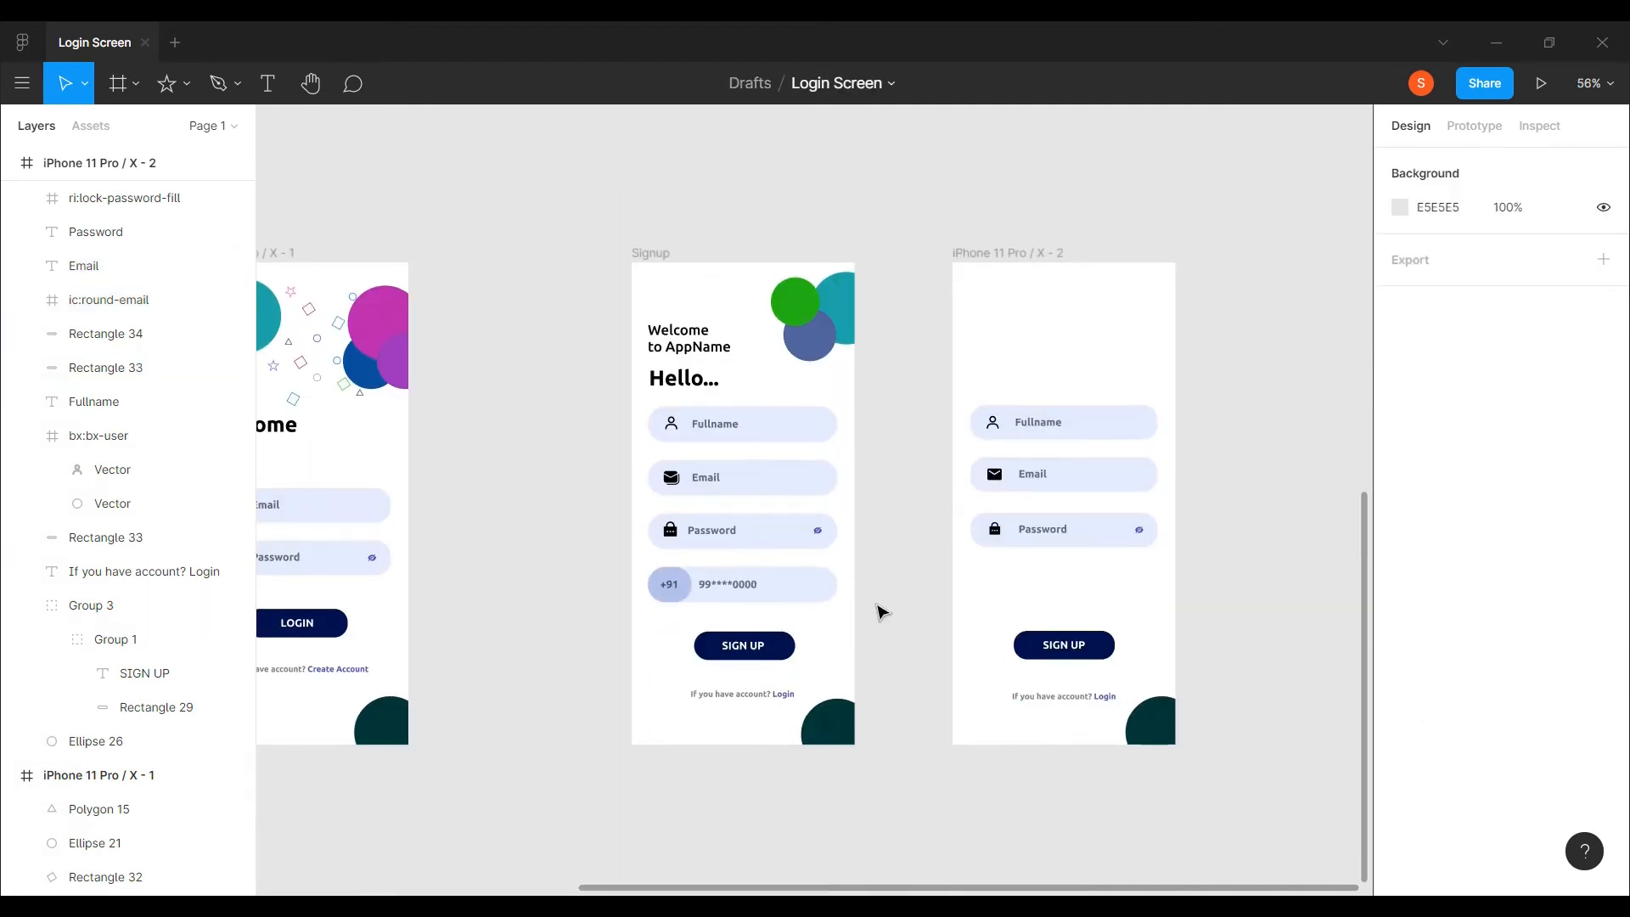
- Duplicate a field background rectangle in iPhone 11 Pro / X - 2 and place the copy below the Password field at X 30, Y 510
scroll(879, 607, up, 3)
click(1256, 487)
key(ctrl+d)
drag(1255, 487, 1252, 590)
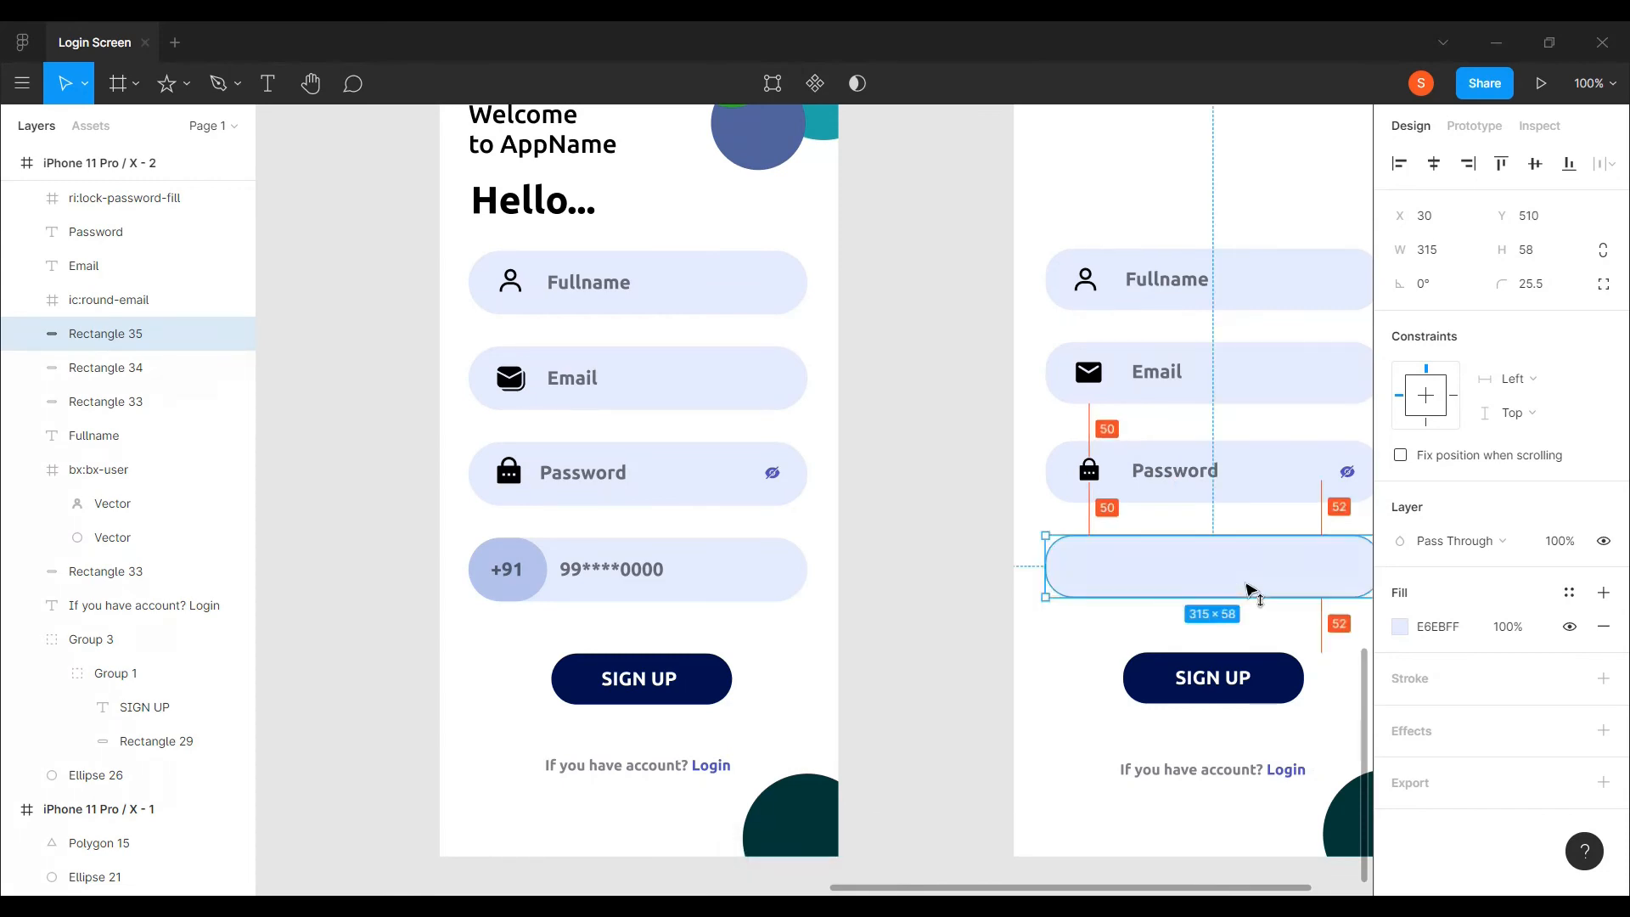
click(848, 638)
scroll(840, 636, right, 2)
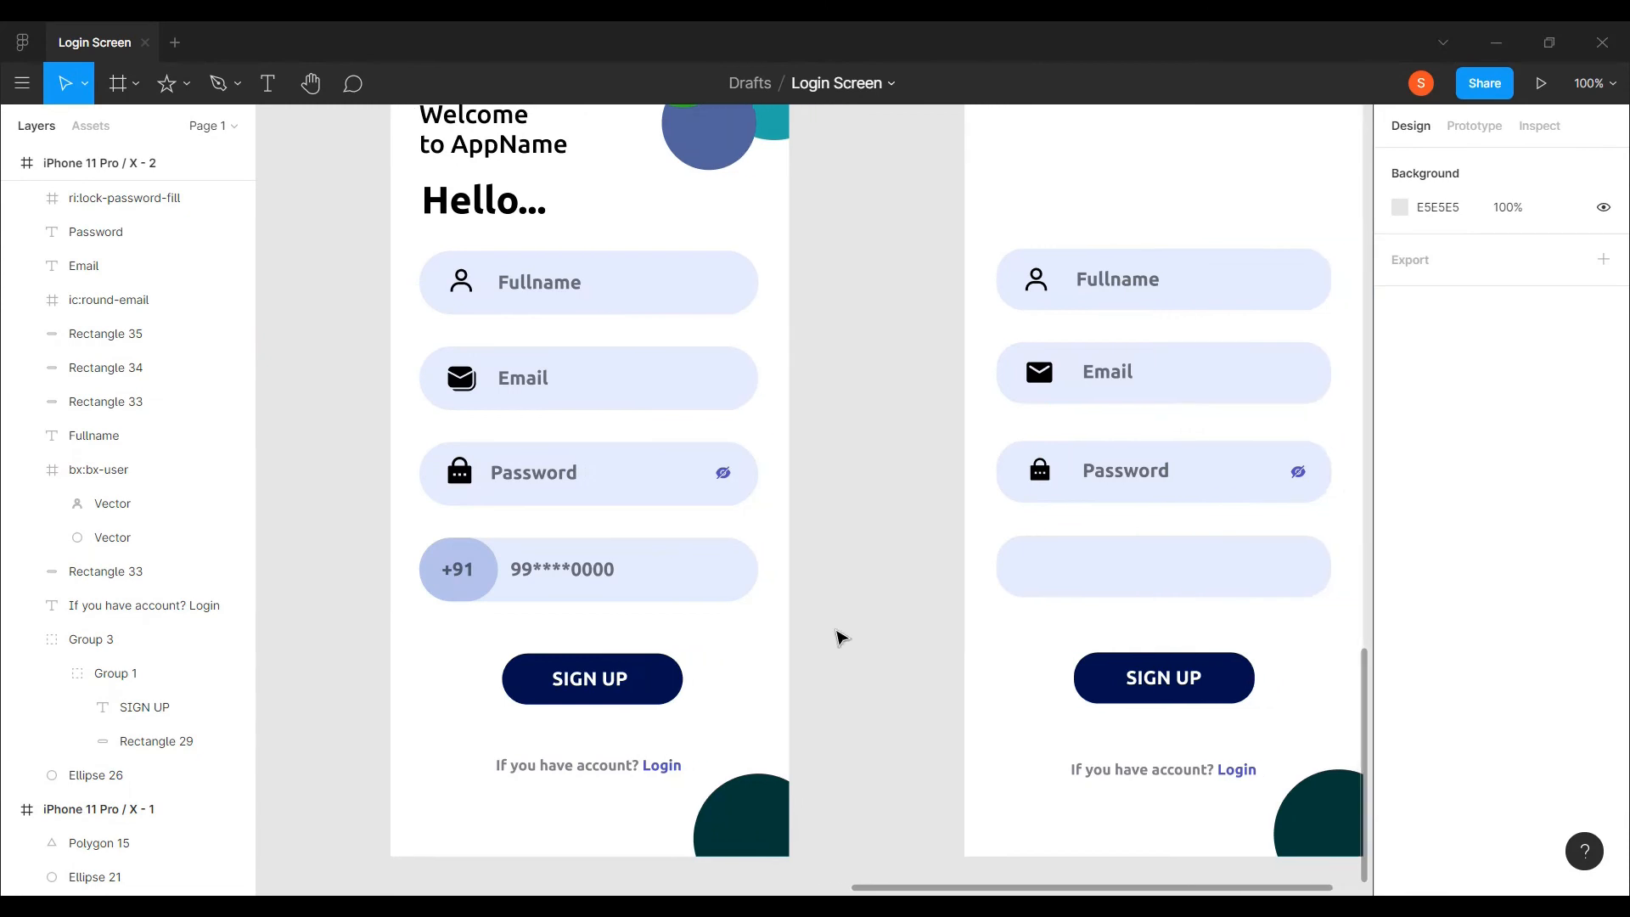
- Duplicate the fourth field's background rectangle and narrow the copy to 81 wide, keeping its left edge at X 30
click(1129, 570)
key(ctrl+d)
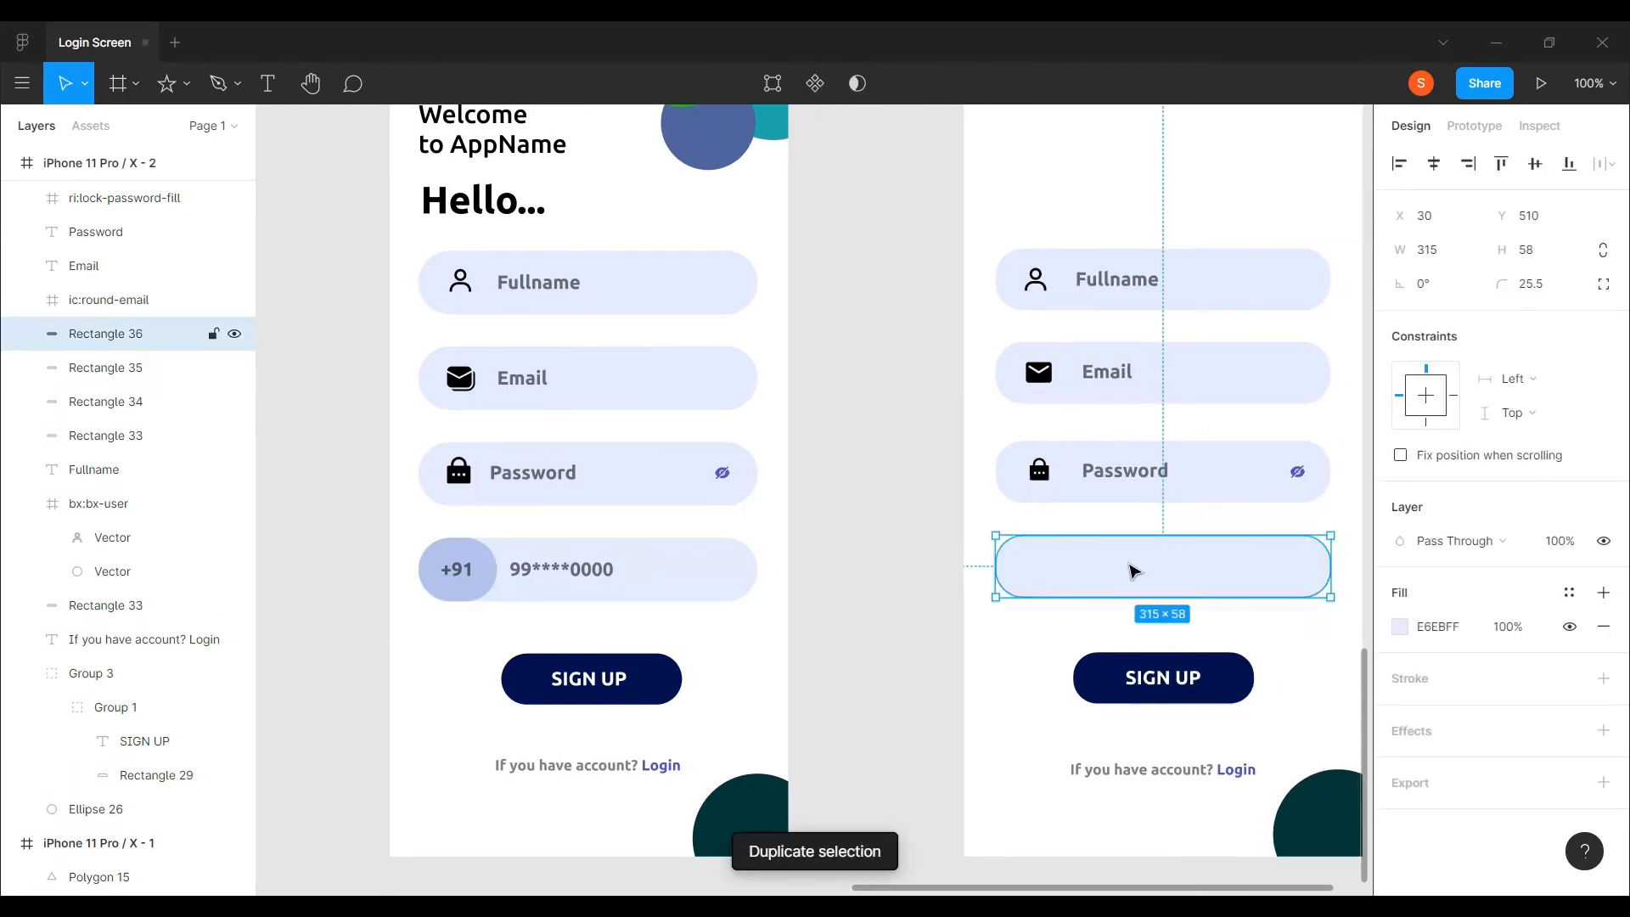
drag(1330, 565, 975, 568)
scroll(1075, 570, up, 5)
scroll(976, 577, down, 5)
scroll(1053, 573, left, 3)
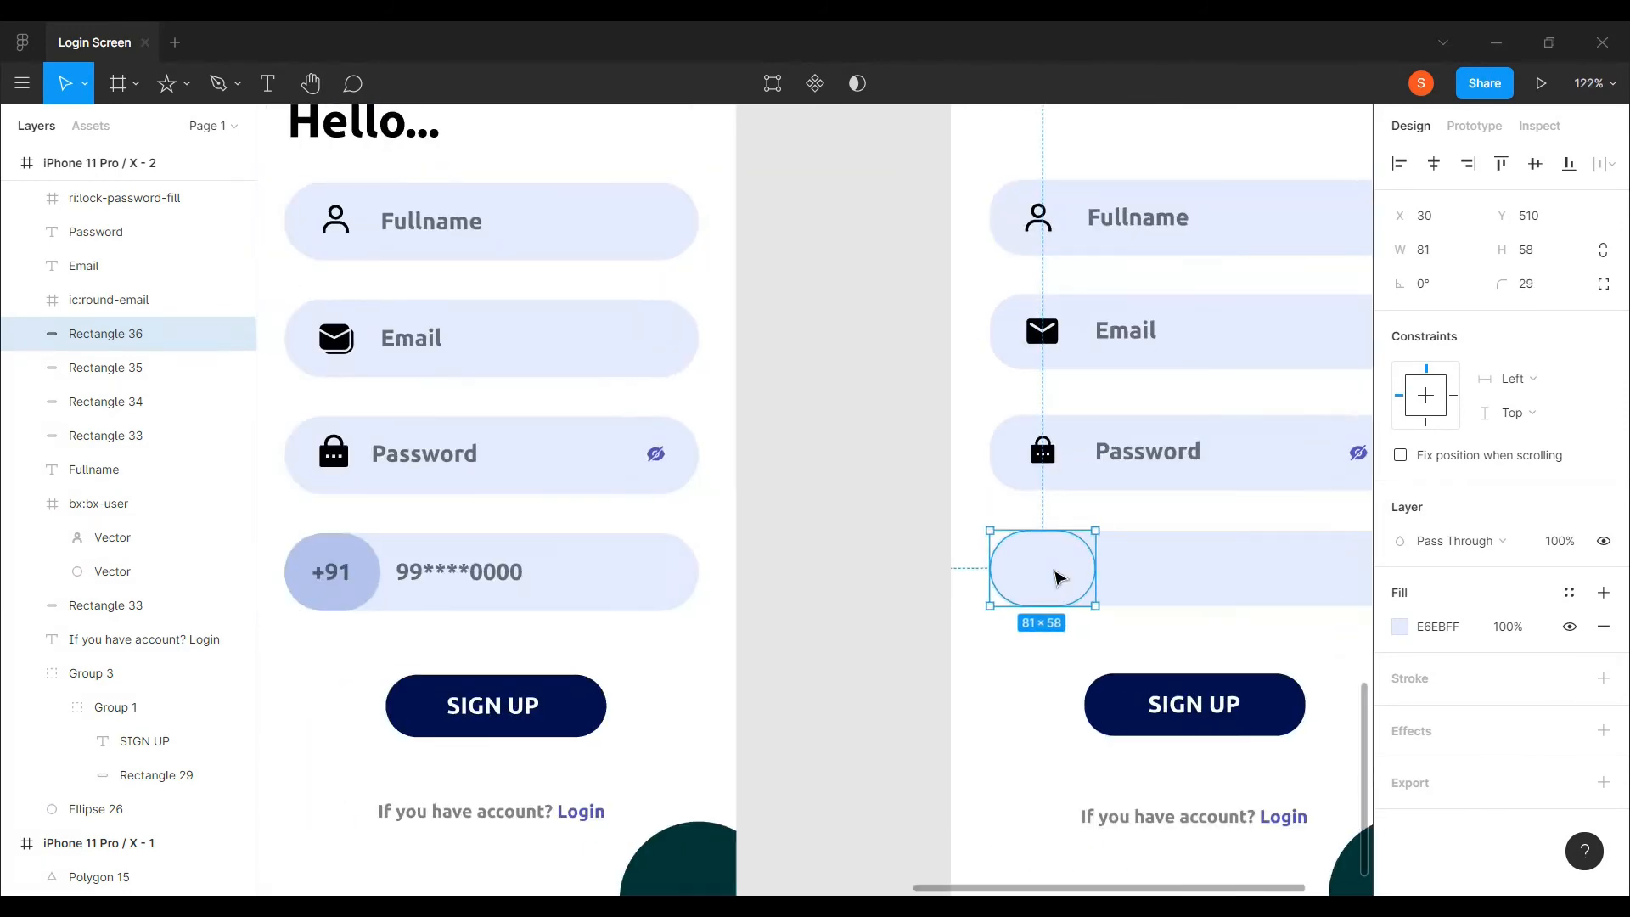
- Fill the narrow rectangle with the colour sampled from the country-code badge in the Signup frame
click(1230, 451)
click(1123, 567)
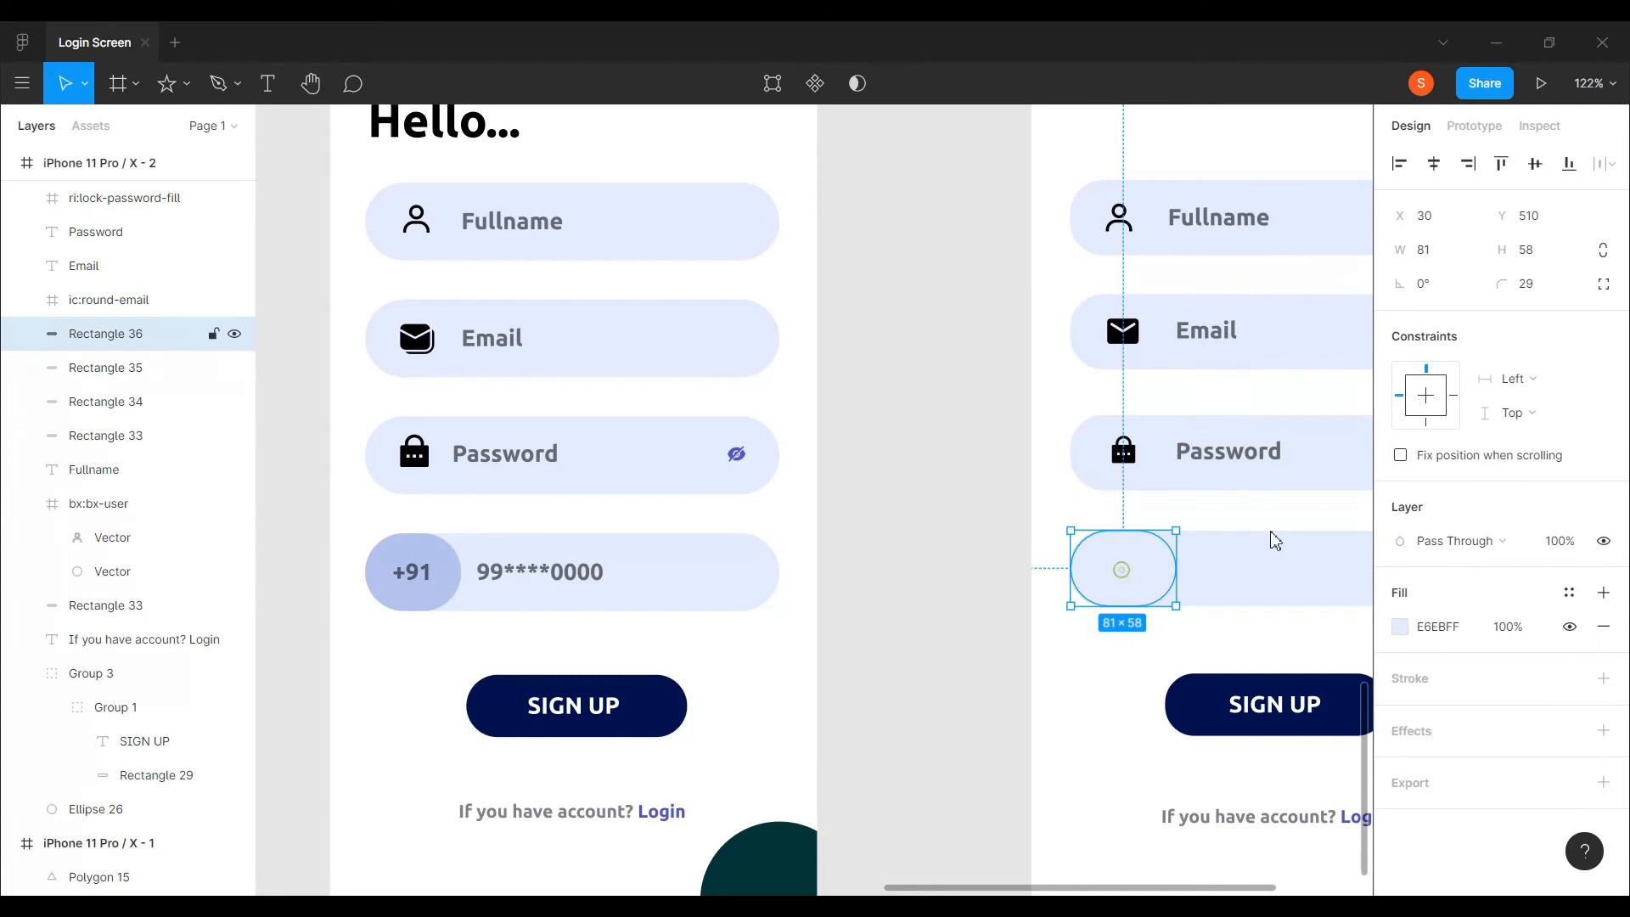
click(1400, 626)
click(1149, 659)
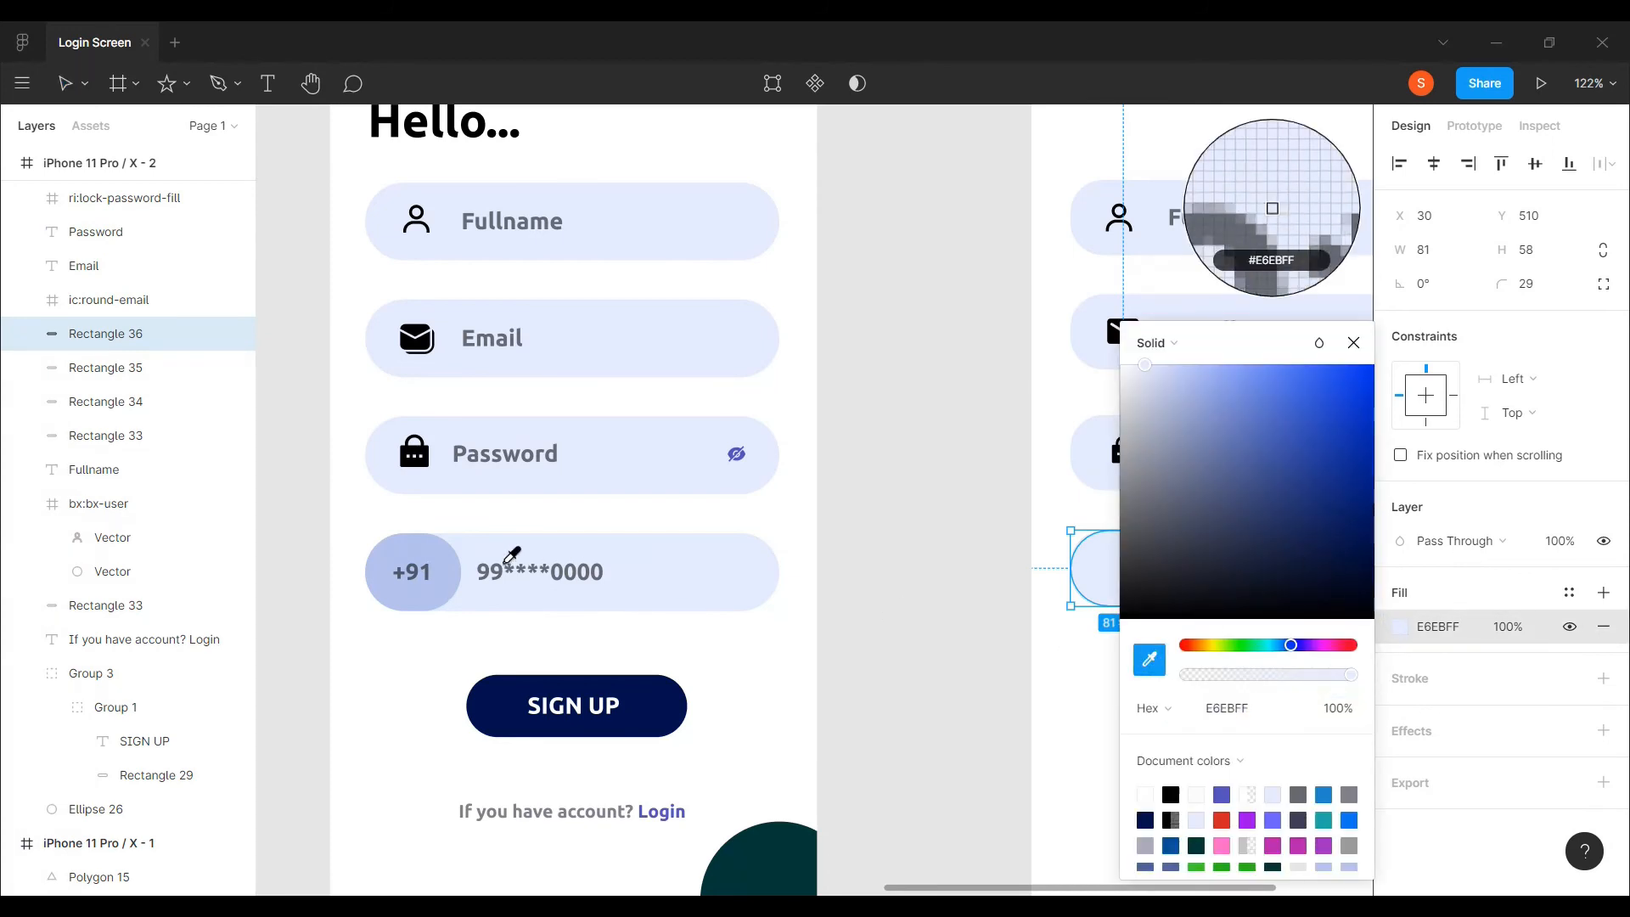
click(445, 581)
click(1075, 667)
- Duplicate the Password label, replace its text with "+91" and place it in the country-code badge at X 52, Y 529
click(1230, 451)
key(ctrl+d)
drag(1230, 447, 1265, 569)
key(ctrl+z)
double_click(1251, 568)
text(+)
key(Escape)
drag(1205, 571, 1129, 570)
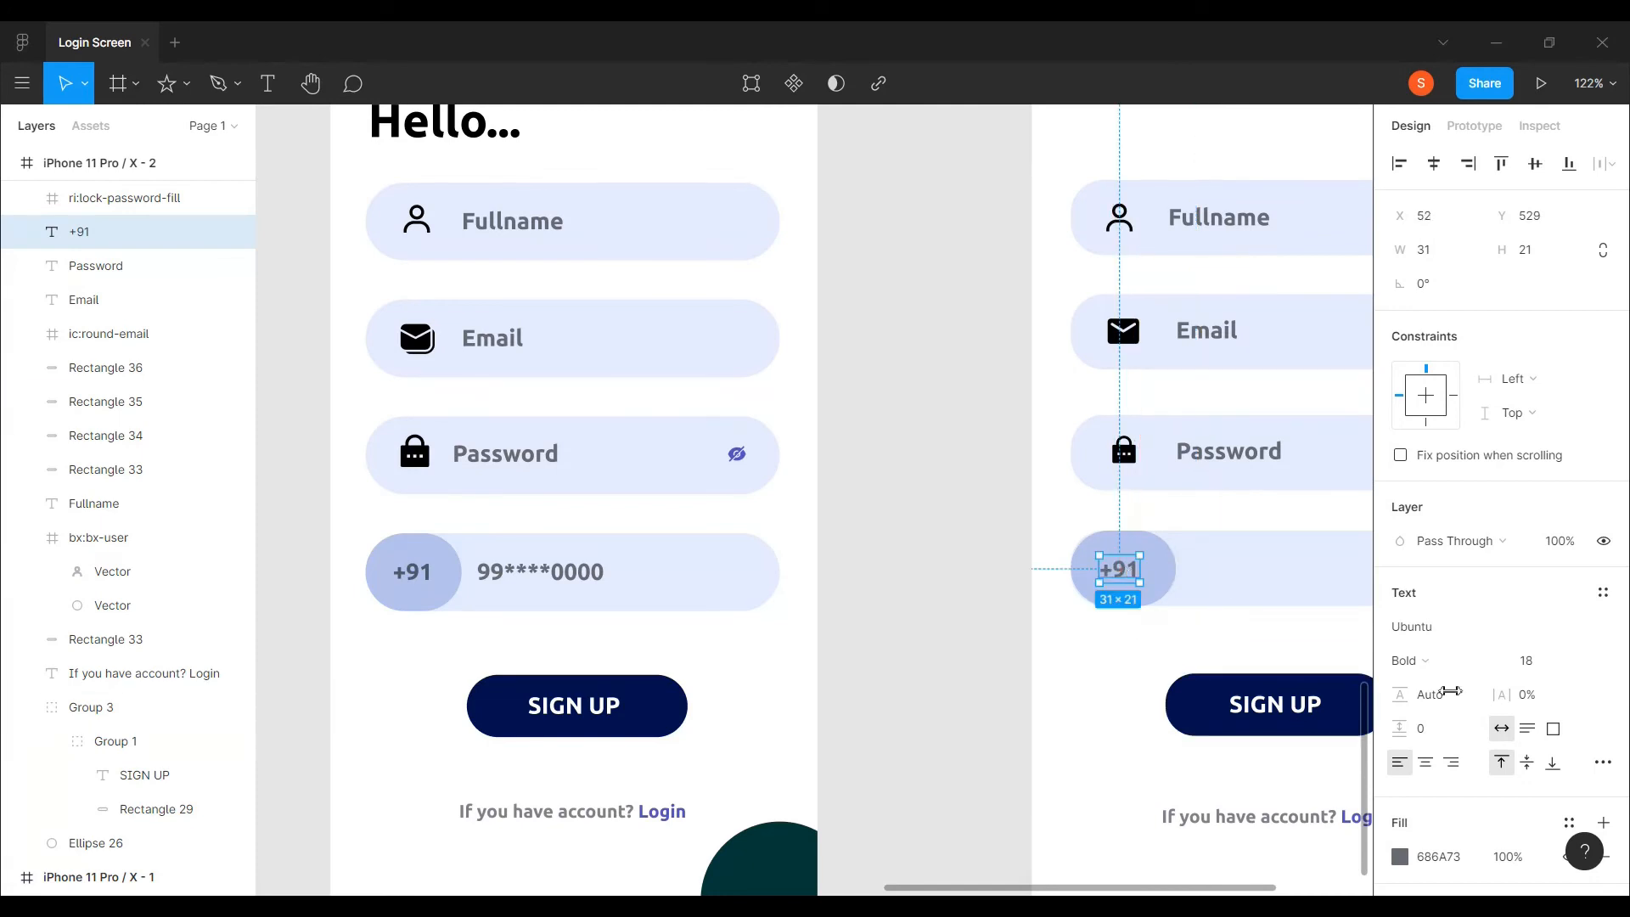
- Recolour the copied "+91" text to 51576B by sampling the matching text in the Signup frame
click(1400, 857)
key(i)
scroll(376, 543, up, 3)
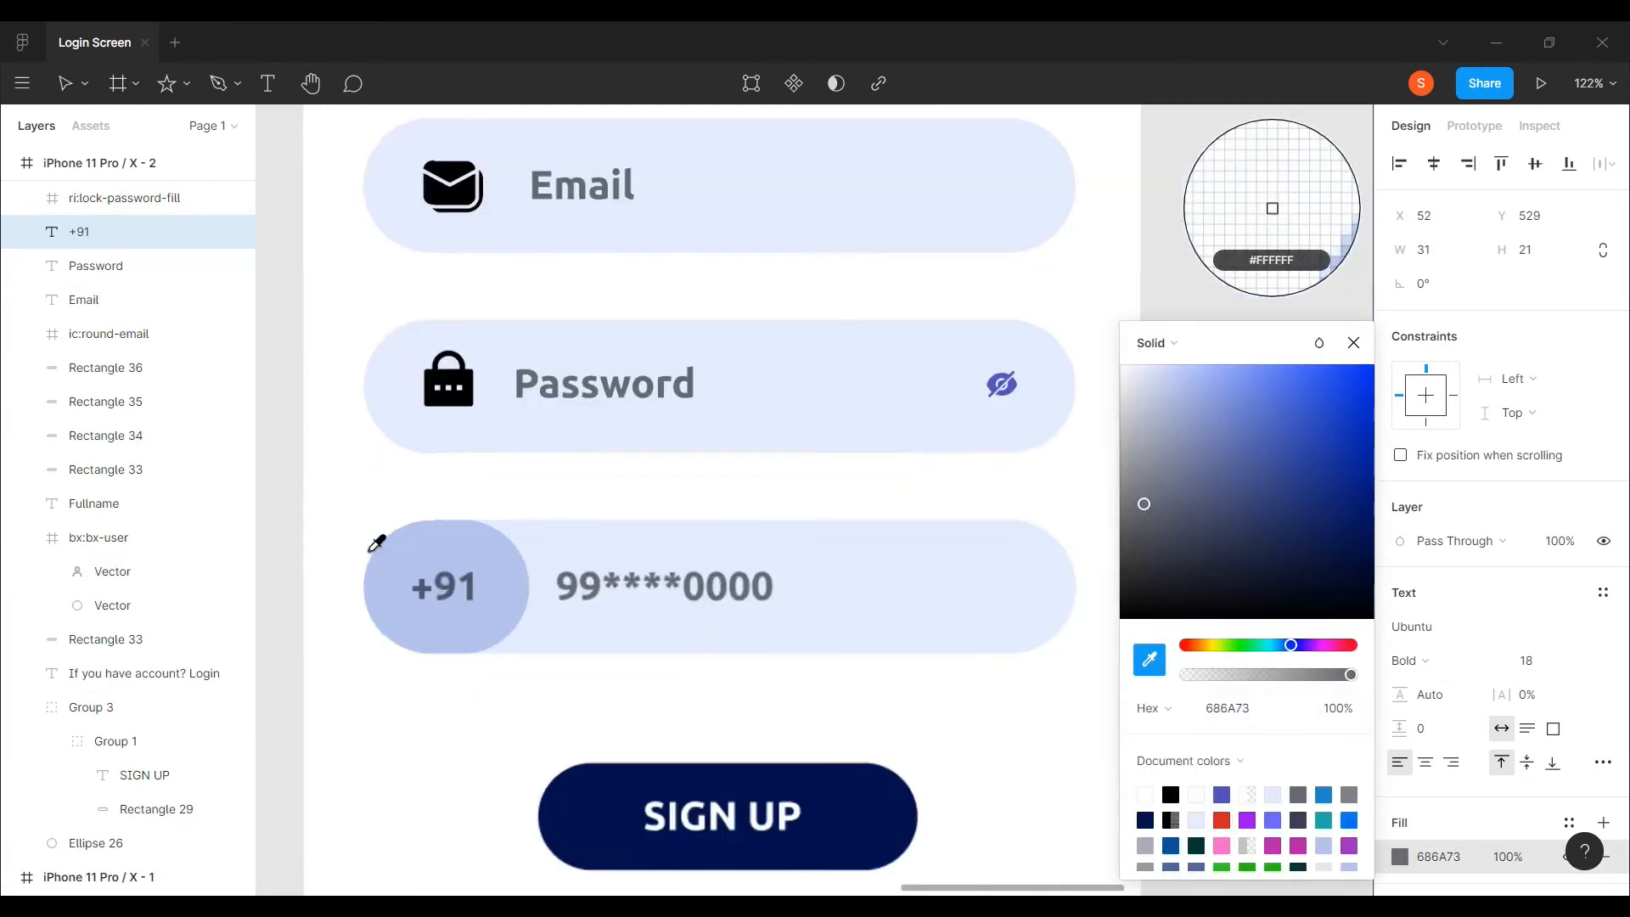
click(444, 584)
scroll(915, 658, down, 3)
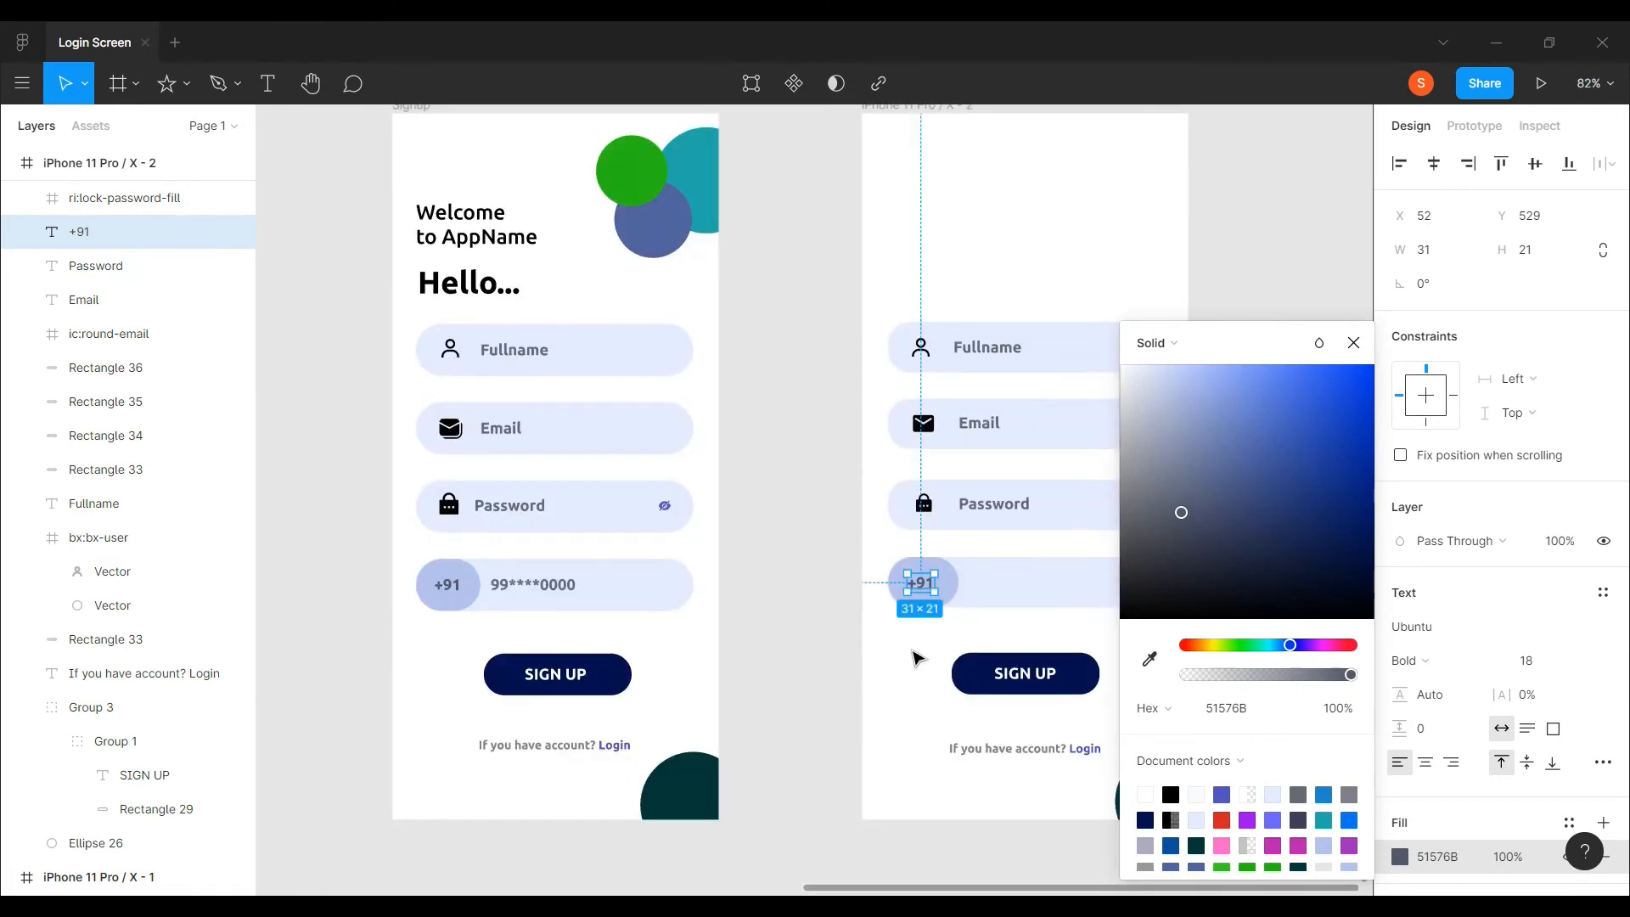
click(914, 657)
- Duplicate the Password label into the fourth field at X 128, Y 529 and replace its text with the masked phone number placeholder
scroll(941, 636, up, 3)
click(1042, 455)
key(ctrl+d)
drag(1044, 455, 1046, 568)
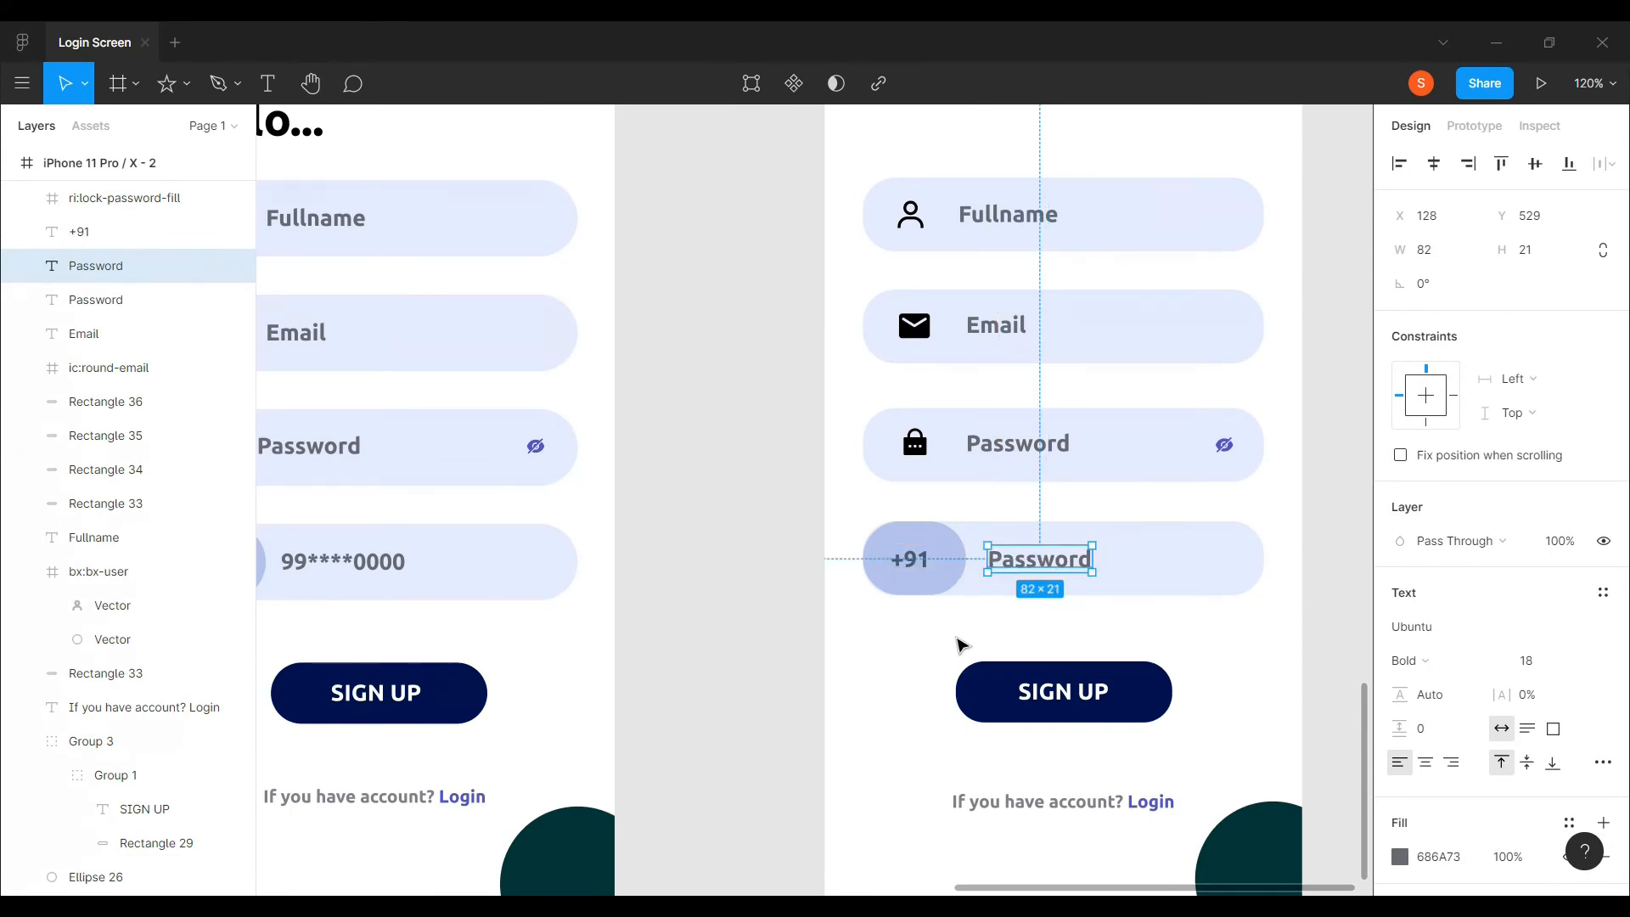
double_click(1053, 560)
text(99****000)
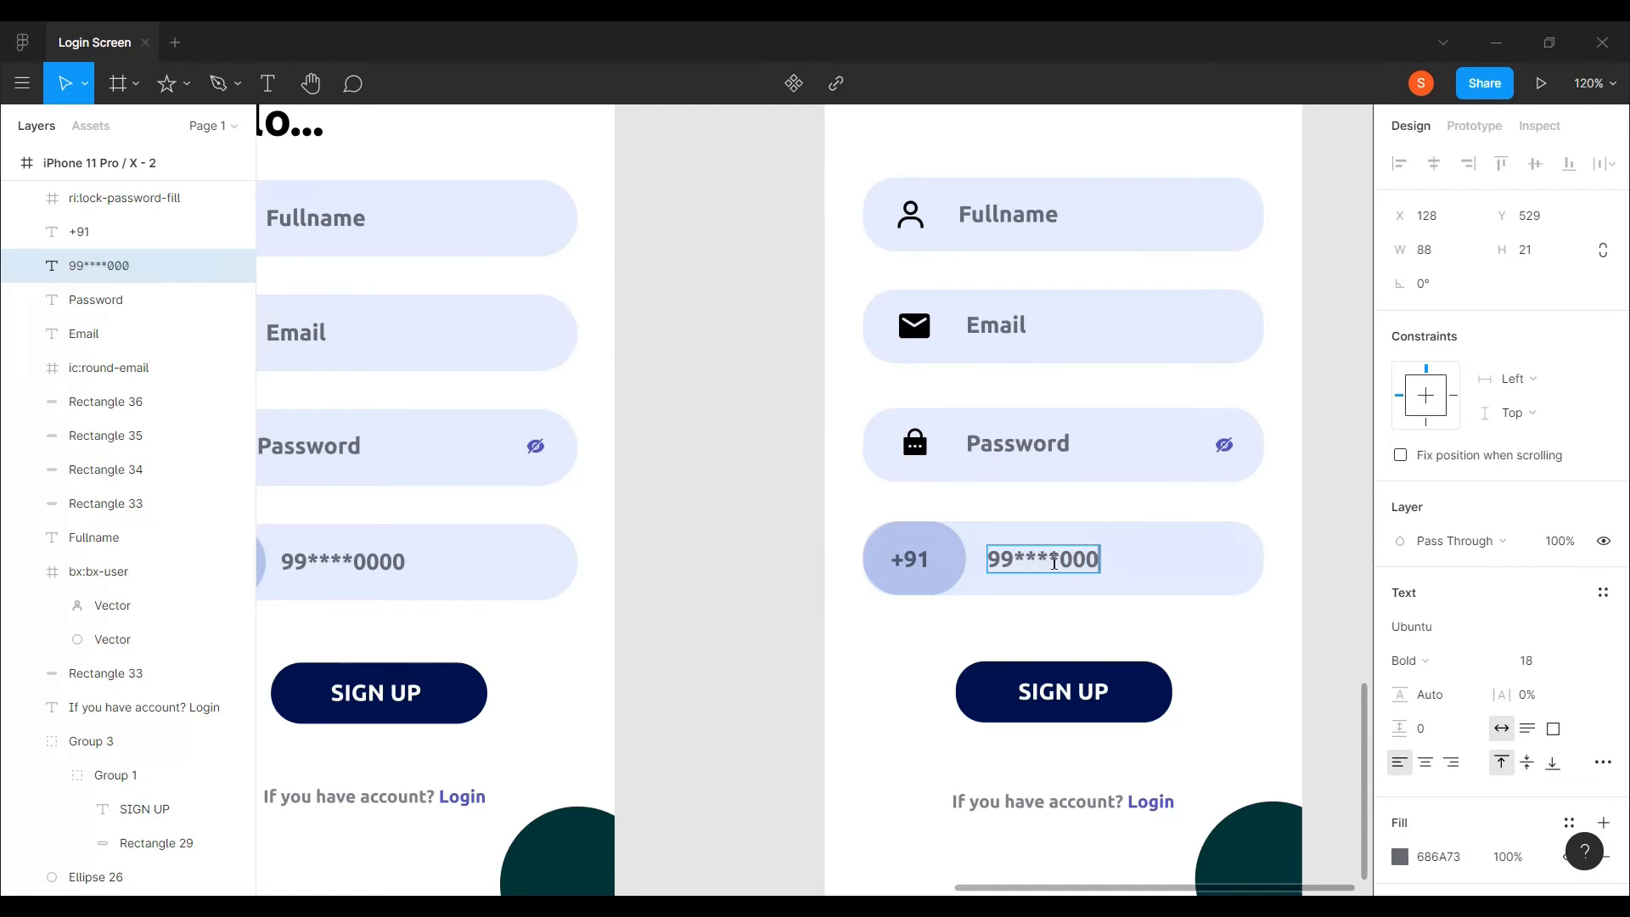
scroll(912, 648, down, 3)
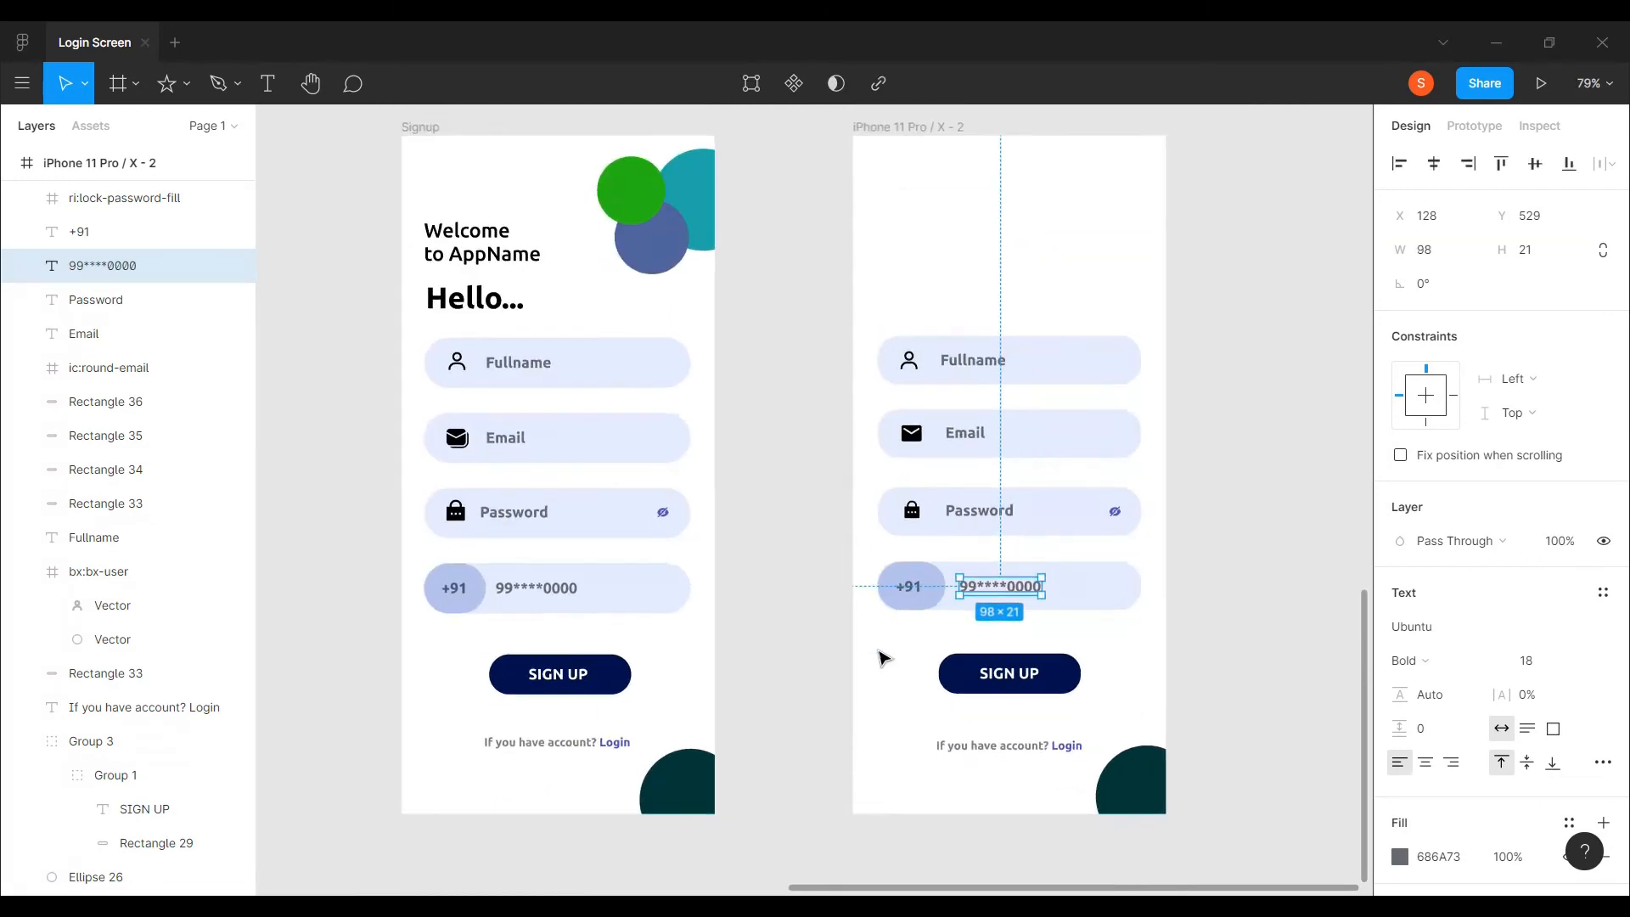
click(907, 666)
- Duplicate the "Welcome Back" heading into iPhone 11 Pro / X - 2 above the Fullname field and change its text to "Hello..."
scroll(888, 633, up, 1)
scroll(885, 632, up, 2)
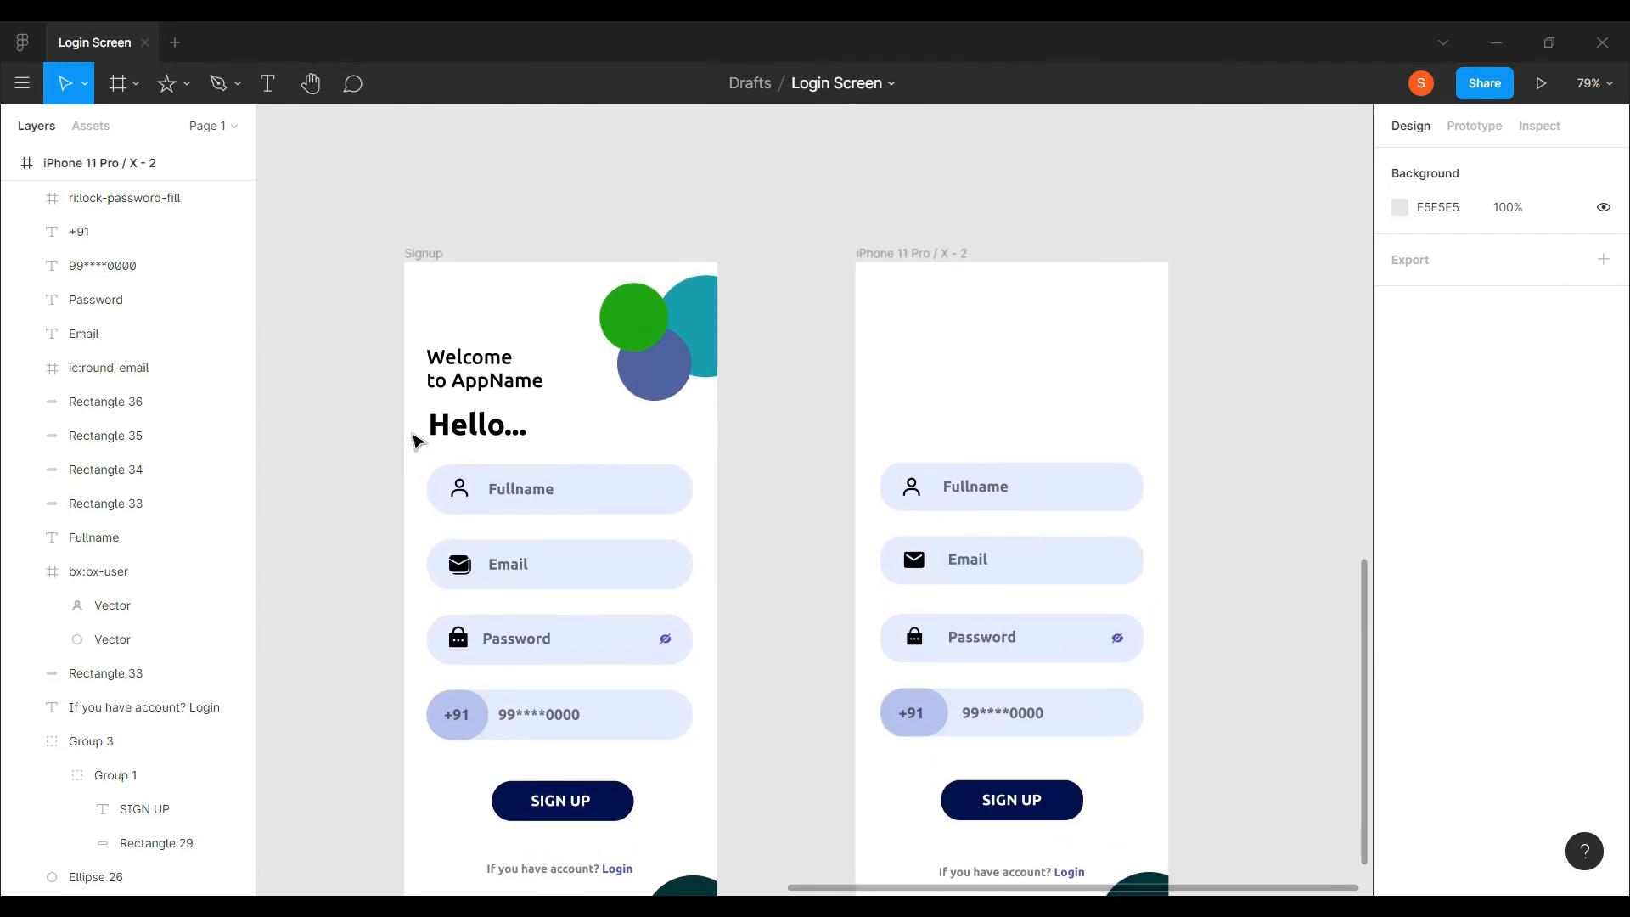
scroll(535, 498, left, 5)
click(354, 491)
key(ctrl+d)
drag(357, 494, 1100, 416)
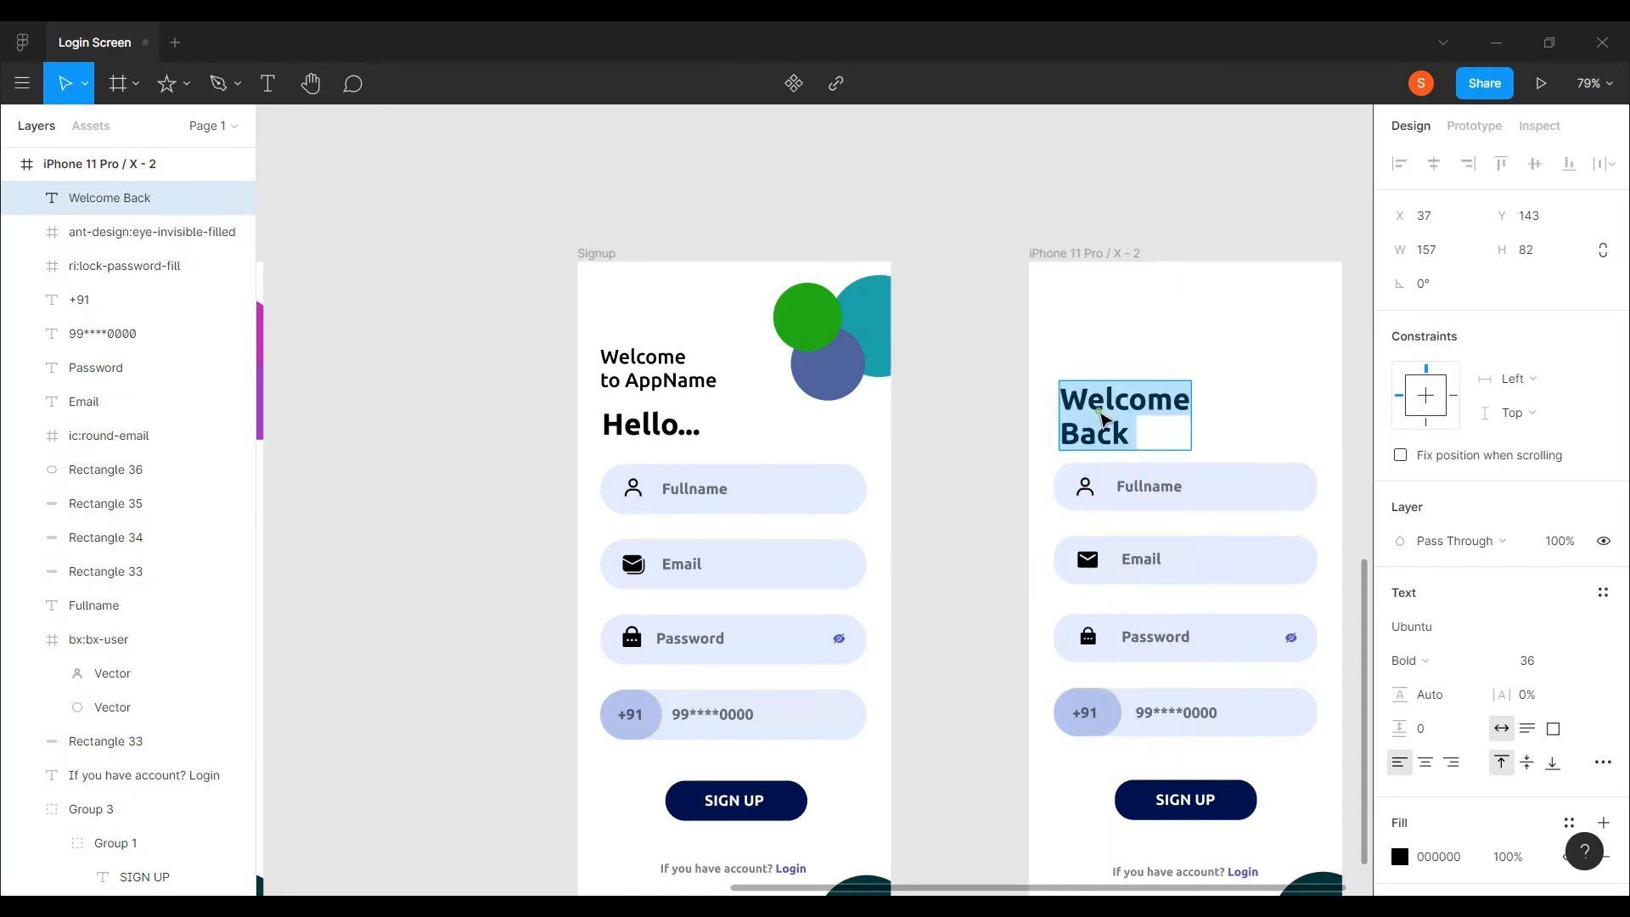
text(HE)
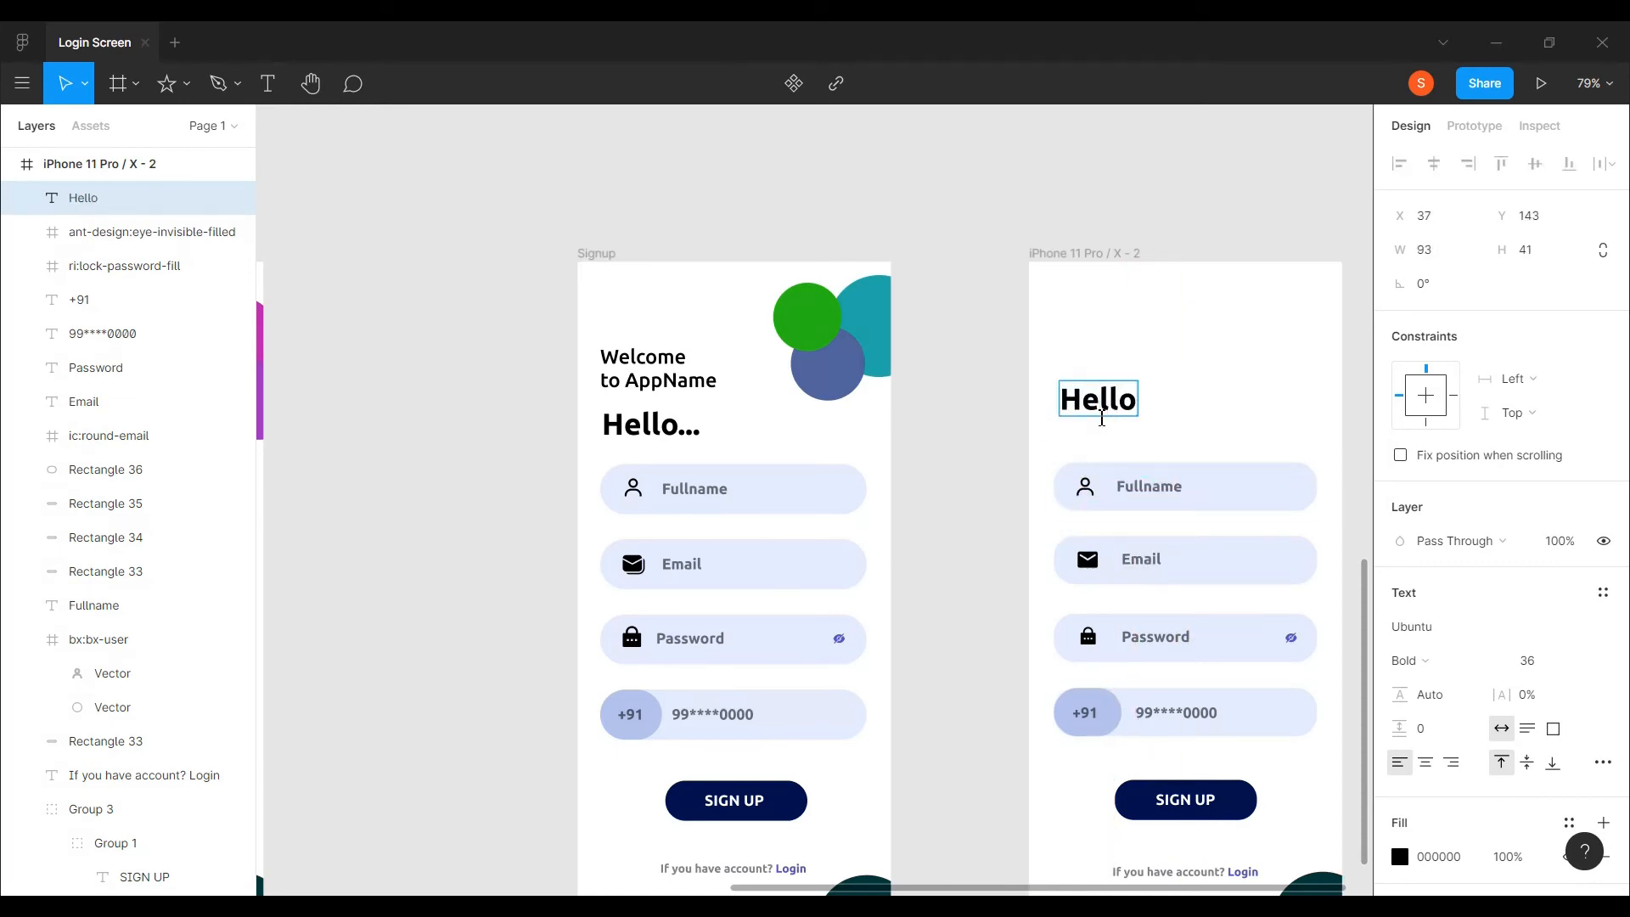
key(Escape)
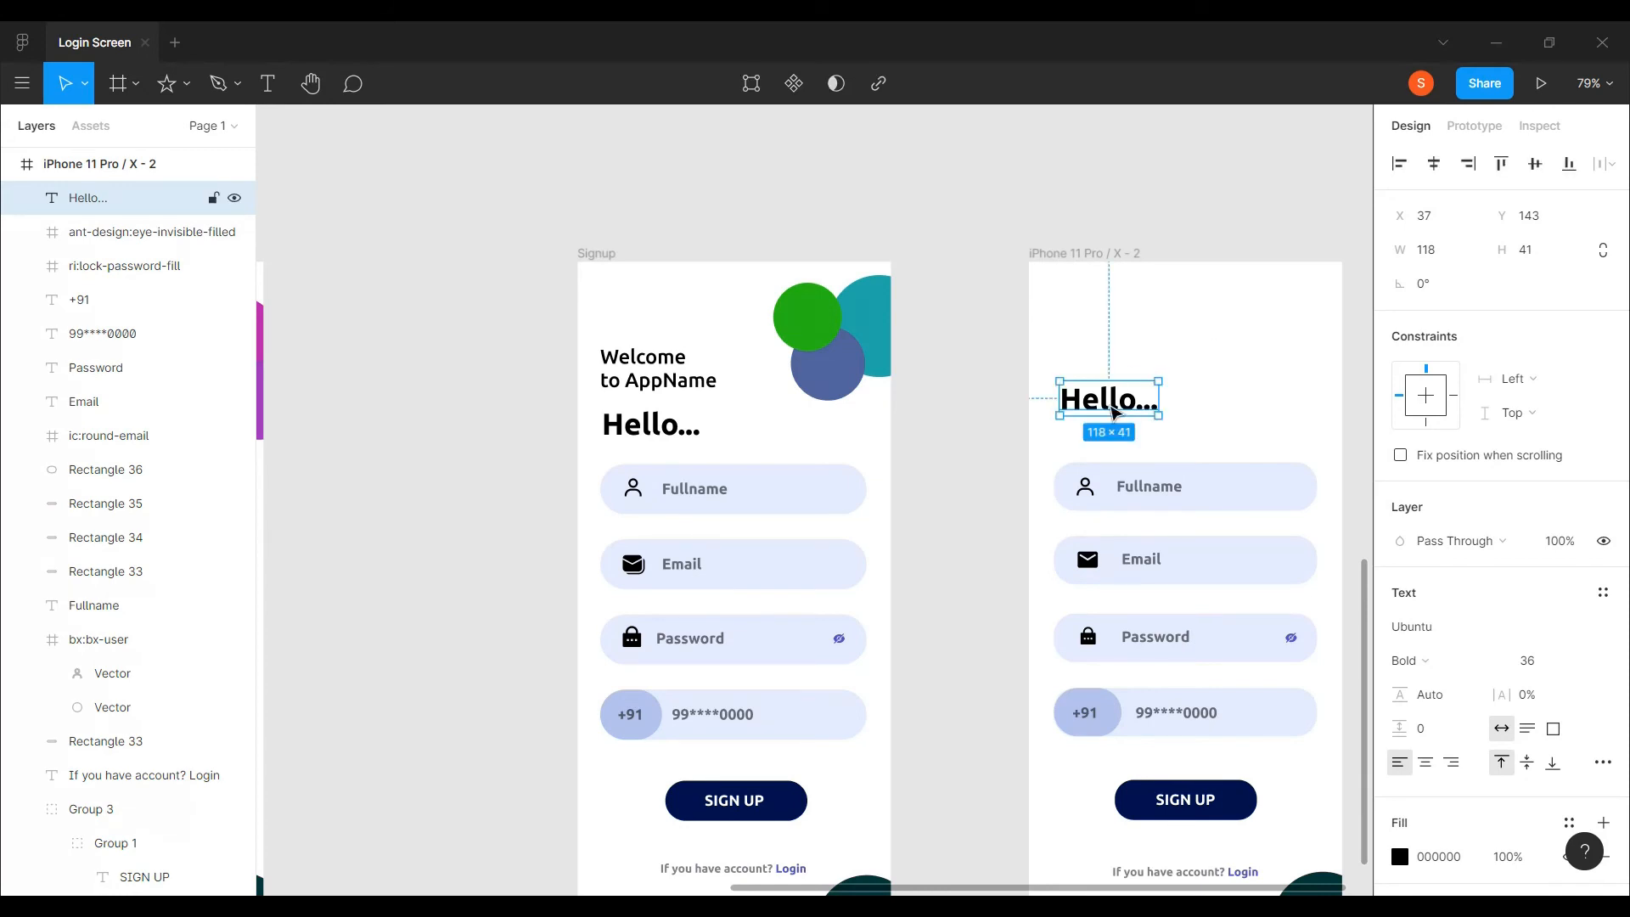
- Move the "Hello..." heading to just above the Fullname field, aligned with the field's left edge
drag(1114, 414, 1107, 440)
click(1211, 422)
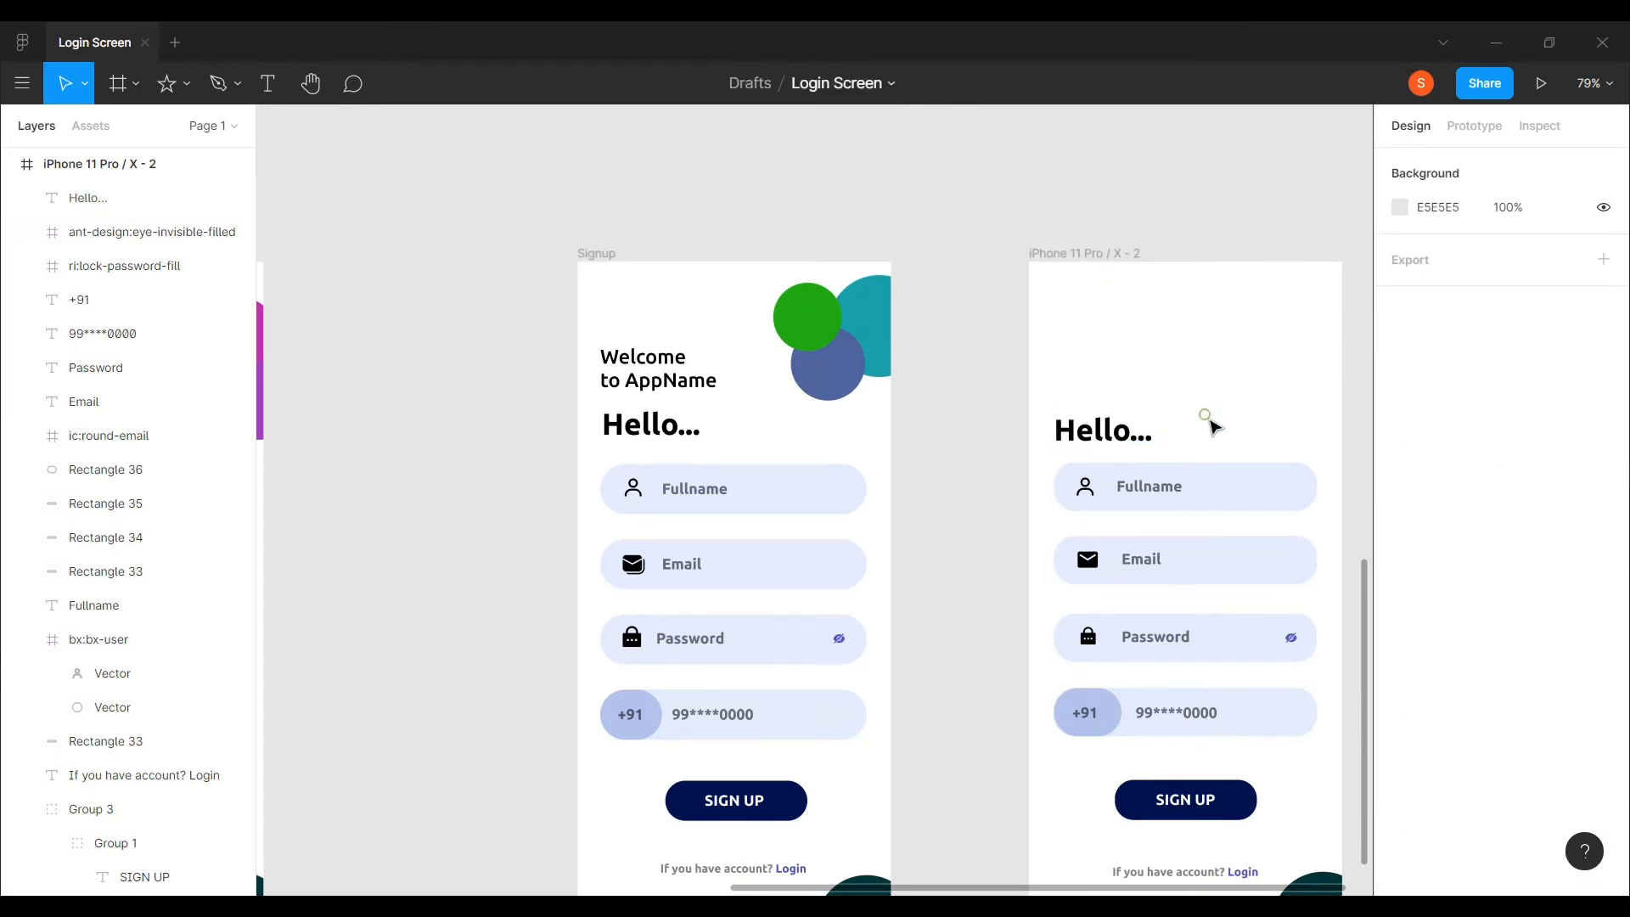
mouse_move(1092, 429)
mouse_down()
mouse_move(719, 424)
mouse_move(1109, 437)
mouse_move(1092, 430)
mouse_up()
click(1185, 418)
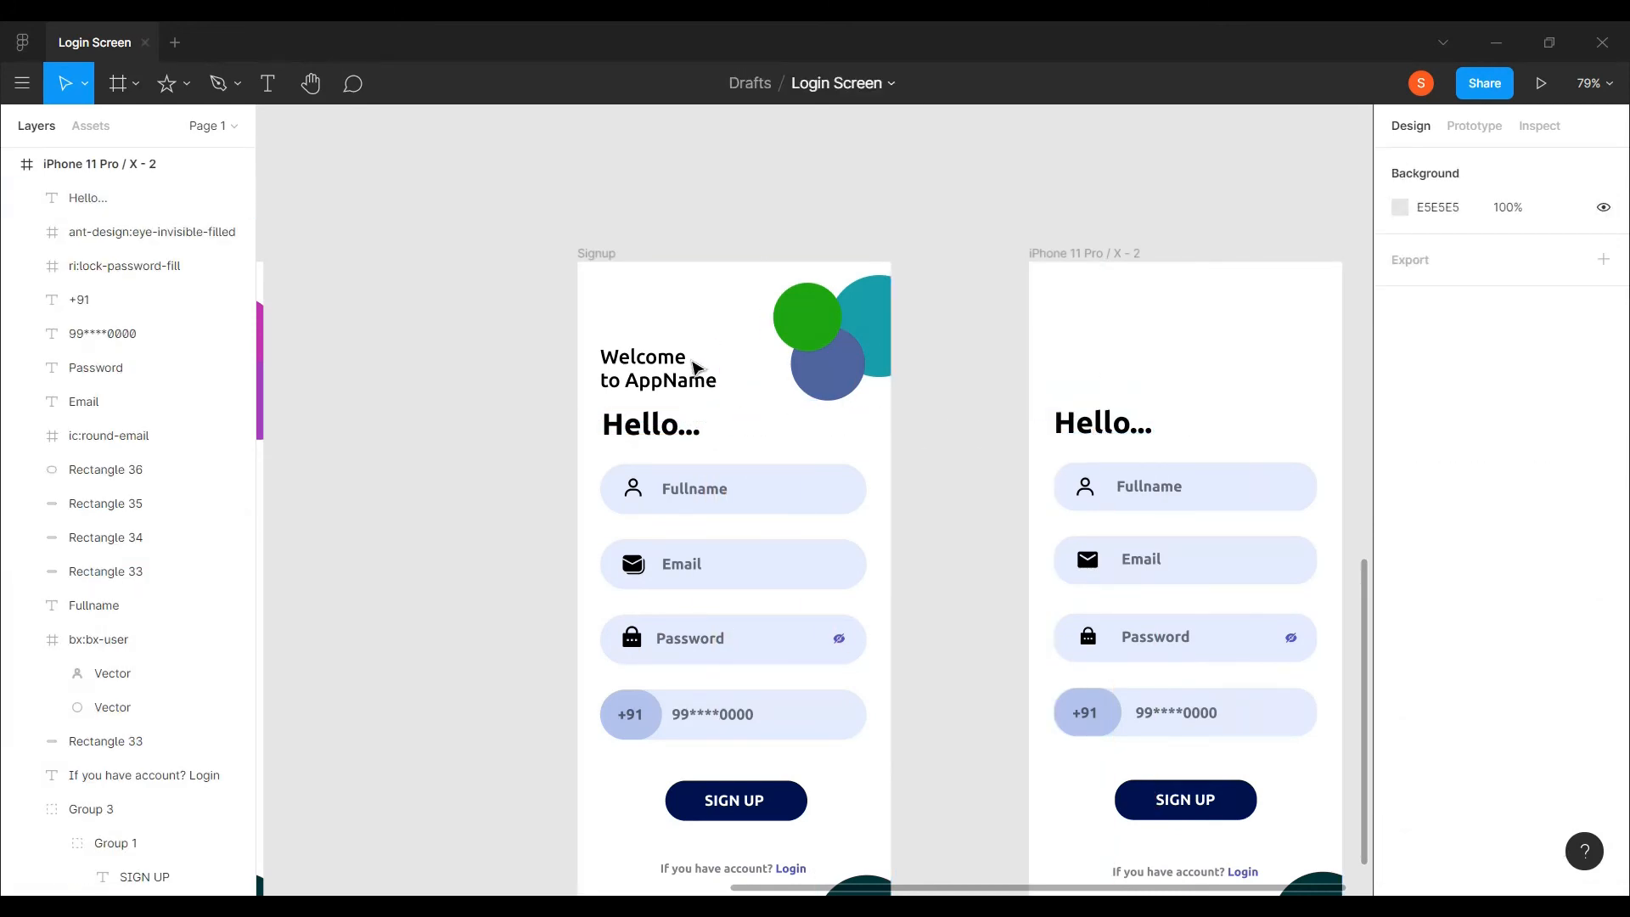
- Copy the "Welcome Back" heading into iPhone 11 Pro / X - 2 at X 30, Y 74 and set its font size to 24
key(t)
scroll(673, 393, left, 6)
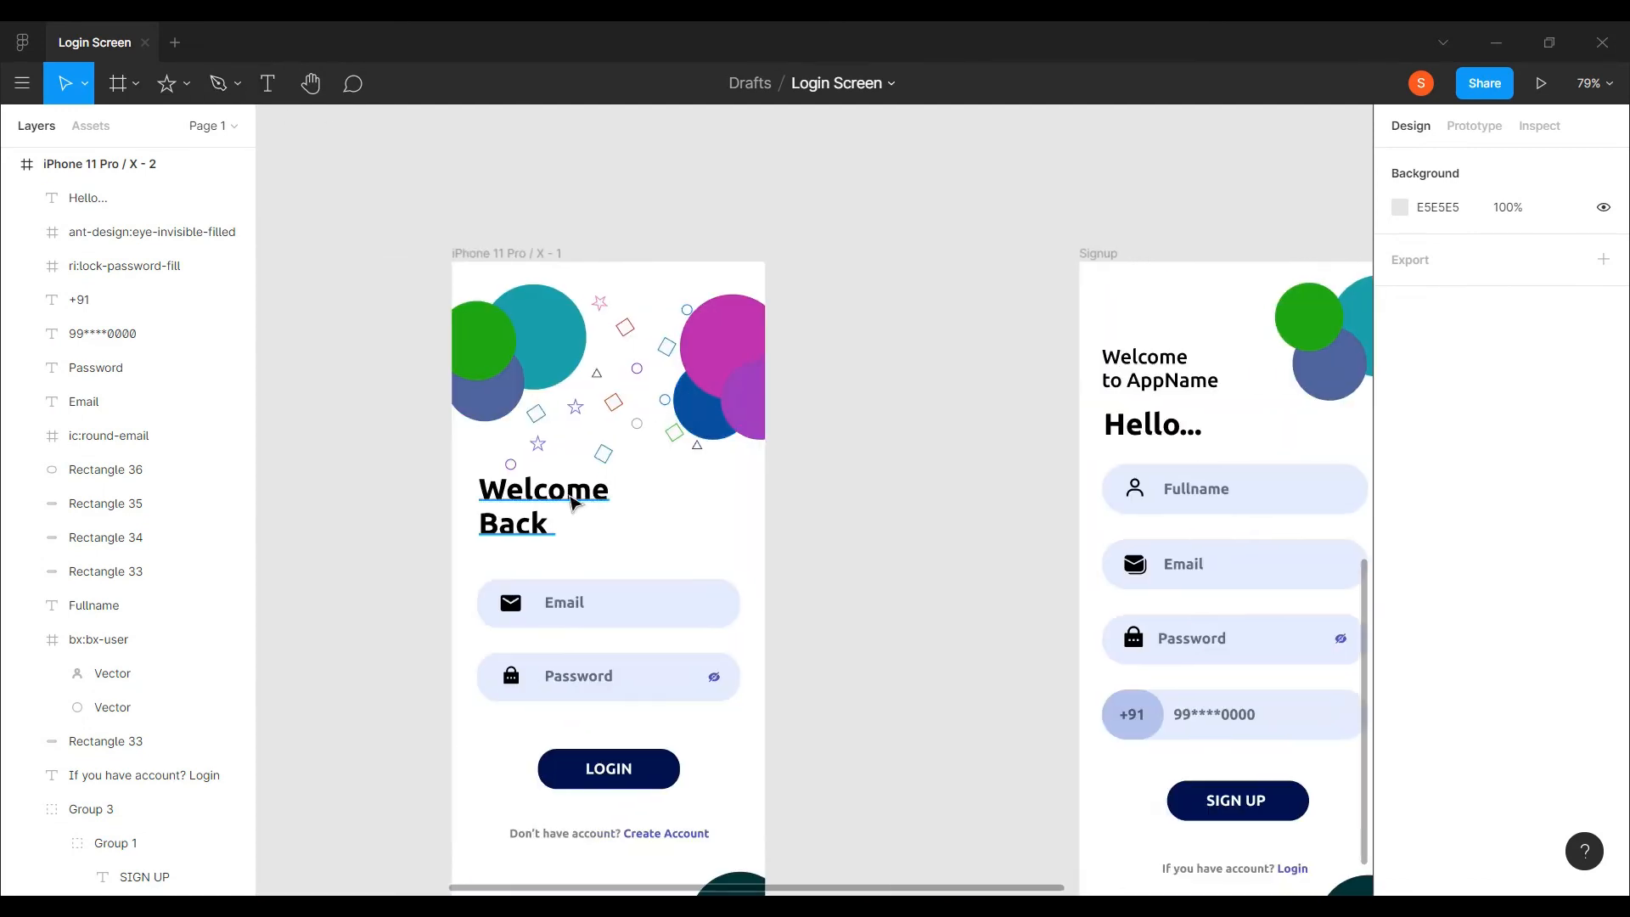
click(562, 492)
drag(562, 493, 1076, 339)
click(526, 381)
click(1076, 370)
click(1566, 661)
click(1560, 634)
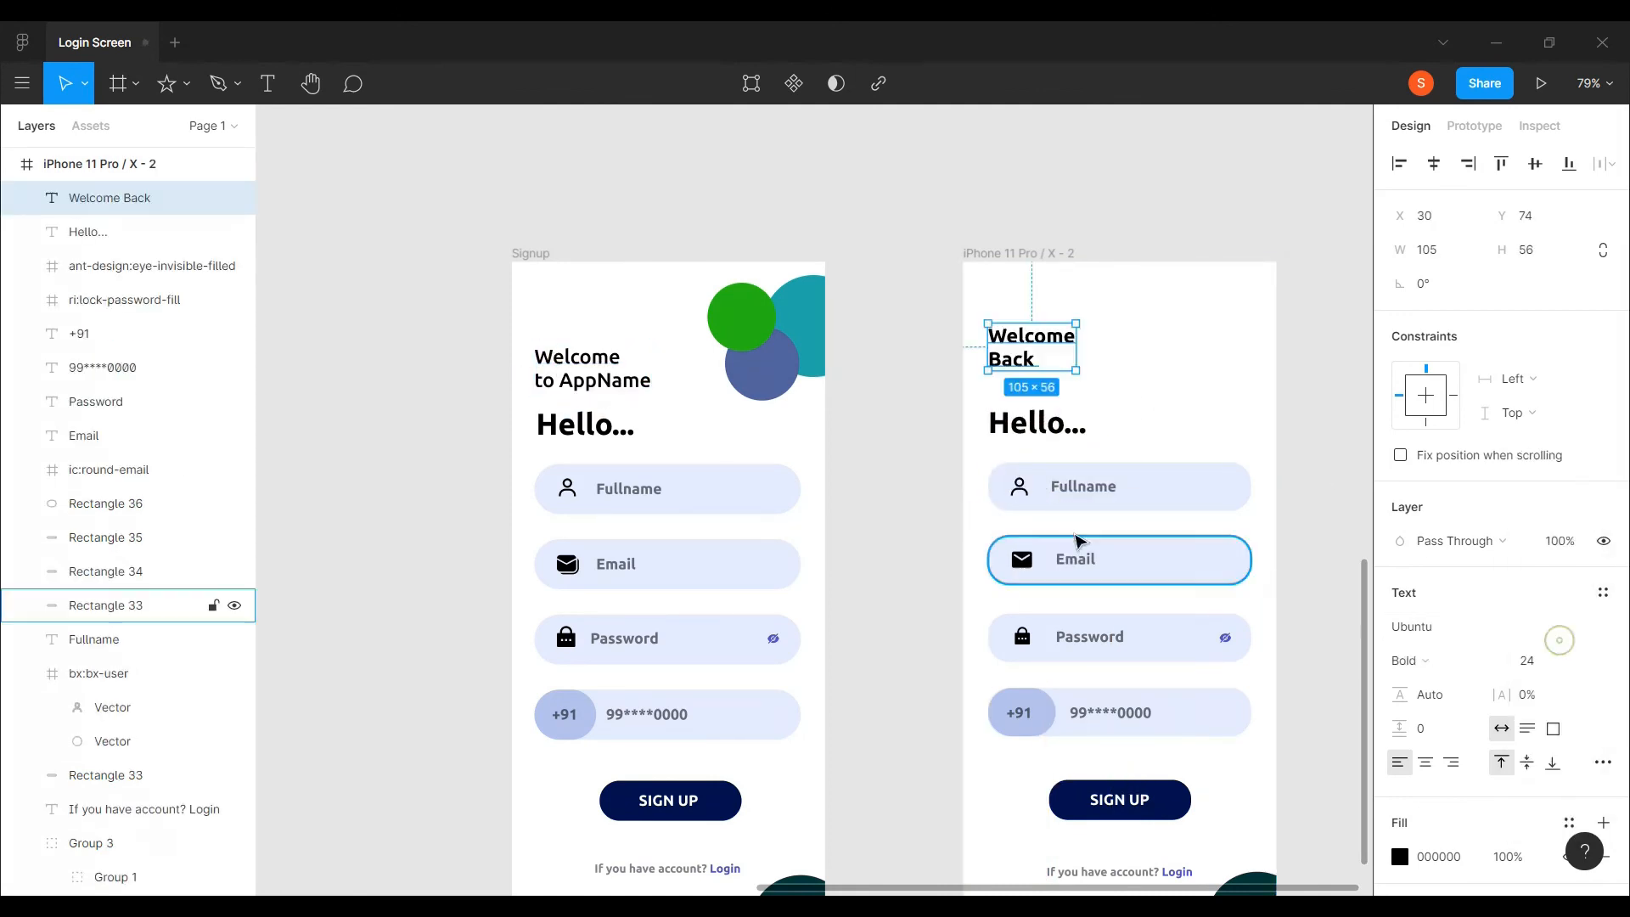
- Set the copied "Welcome Back" heading's font weight to Medium
click(595, 378)
click(1024, 343)
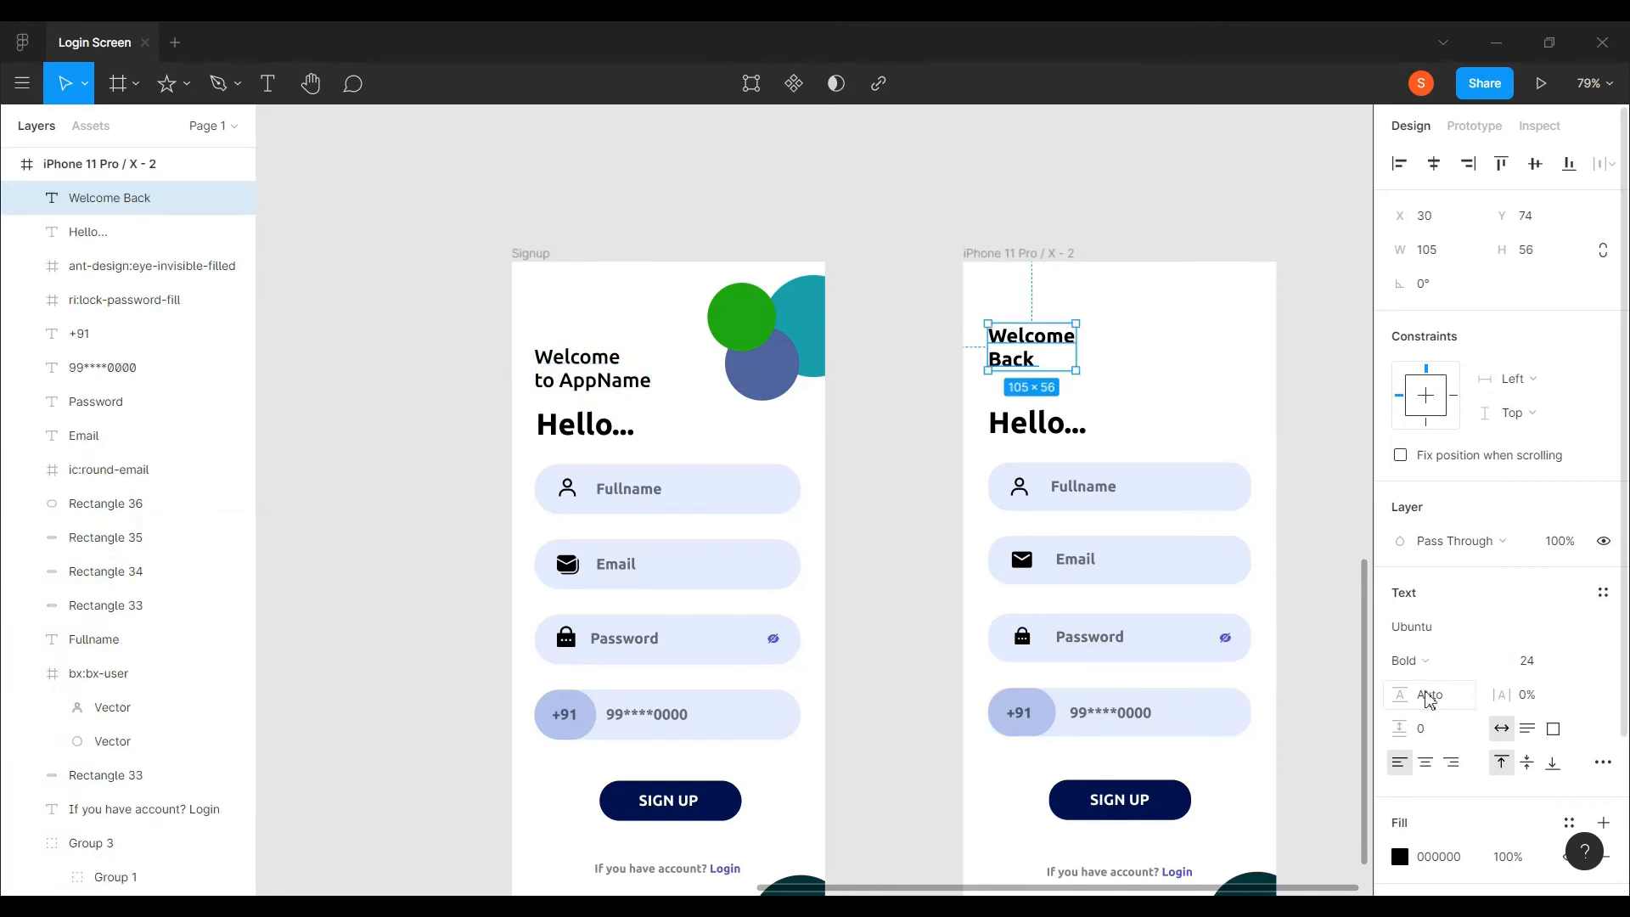
click(1414, 662)
click(1425, 633)
click(1290, 374)
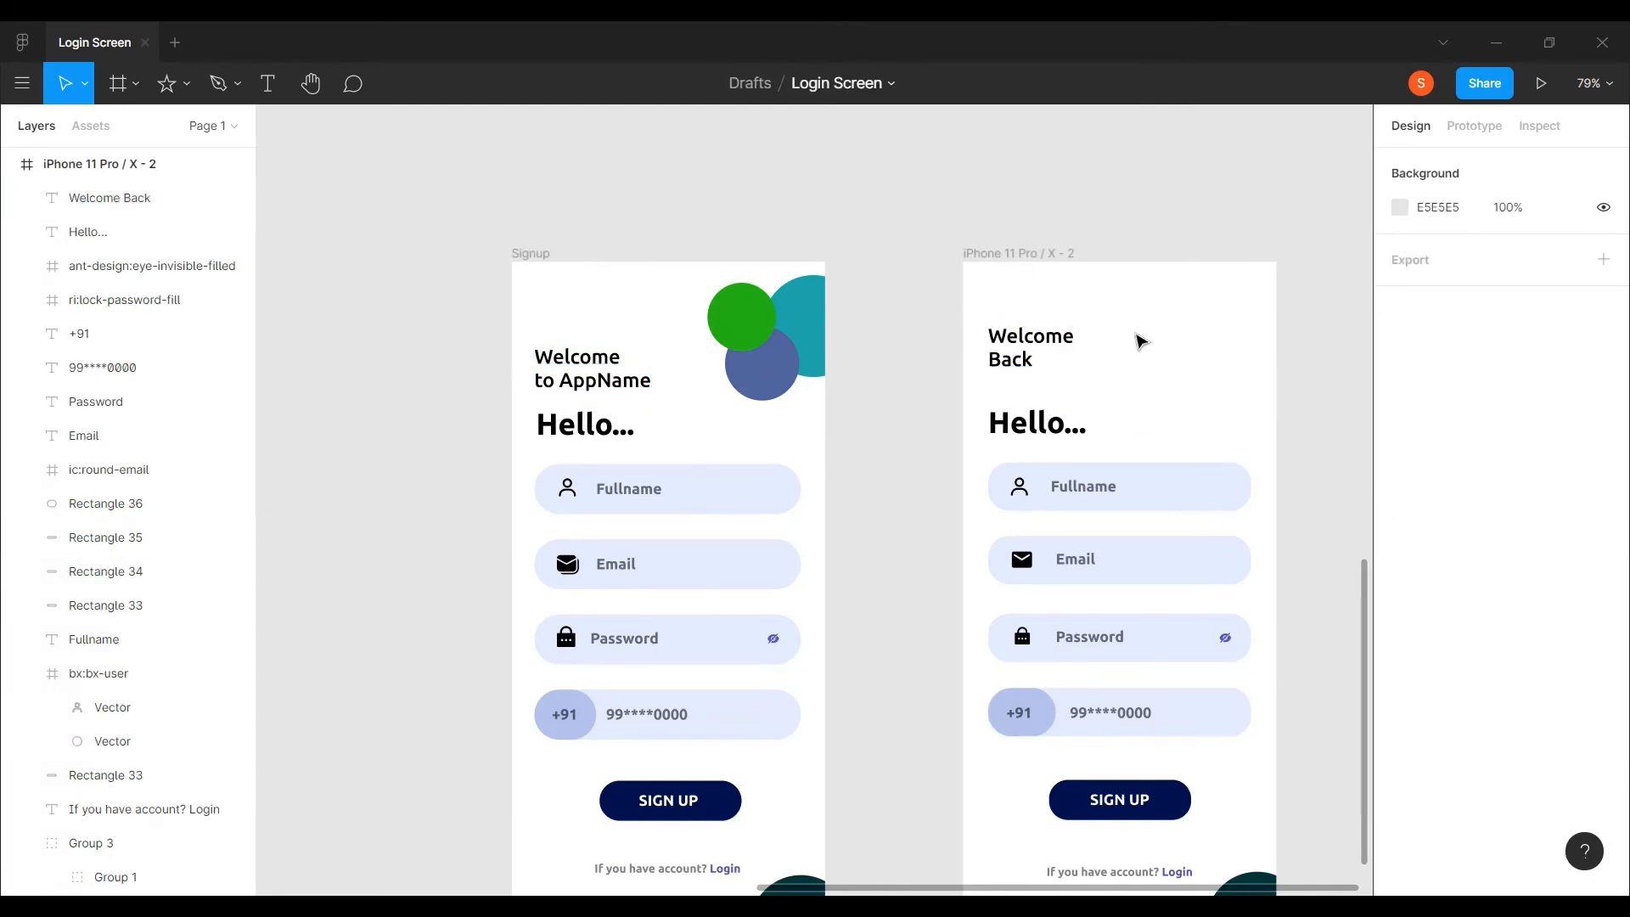
- Replace "Back" with "to AppName" in the second line of the copied welcome heading
scroll(1138, 339, up, 2)
double_click(1006, 367)
text(to AppName)
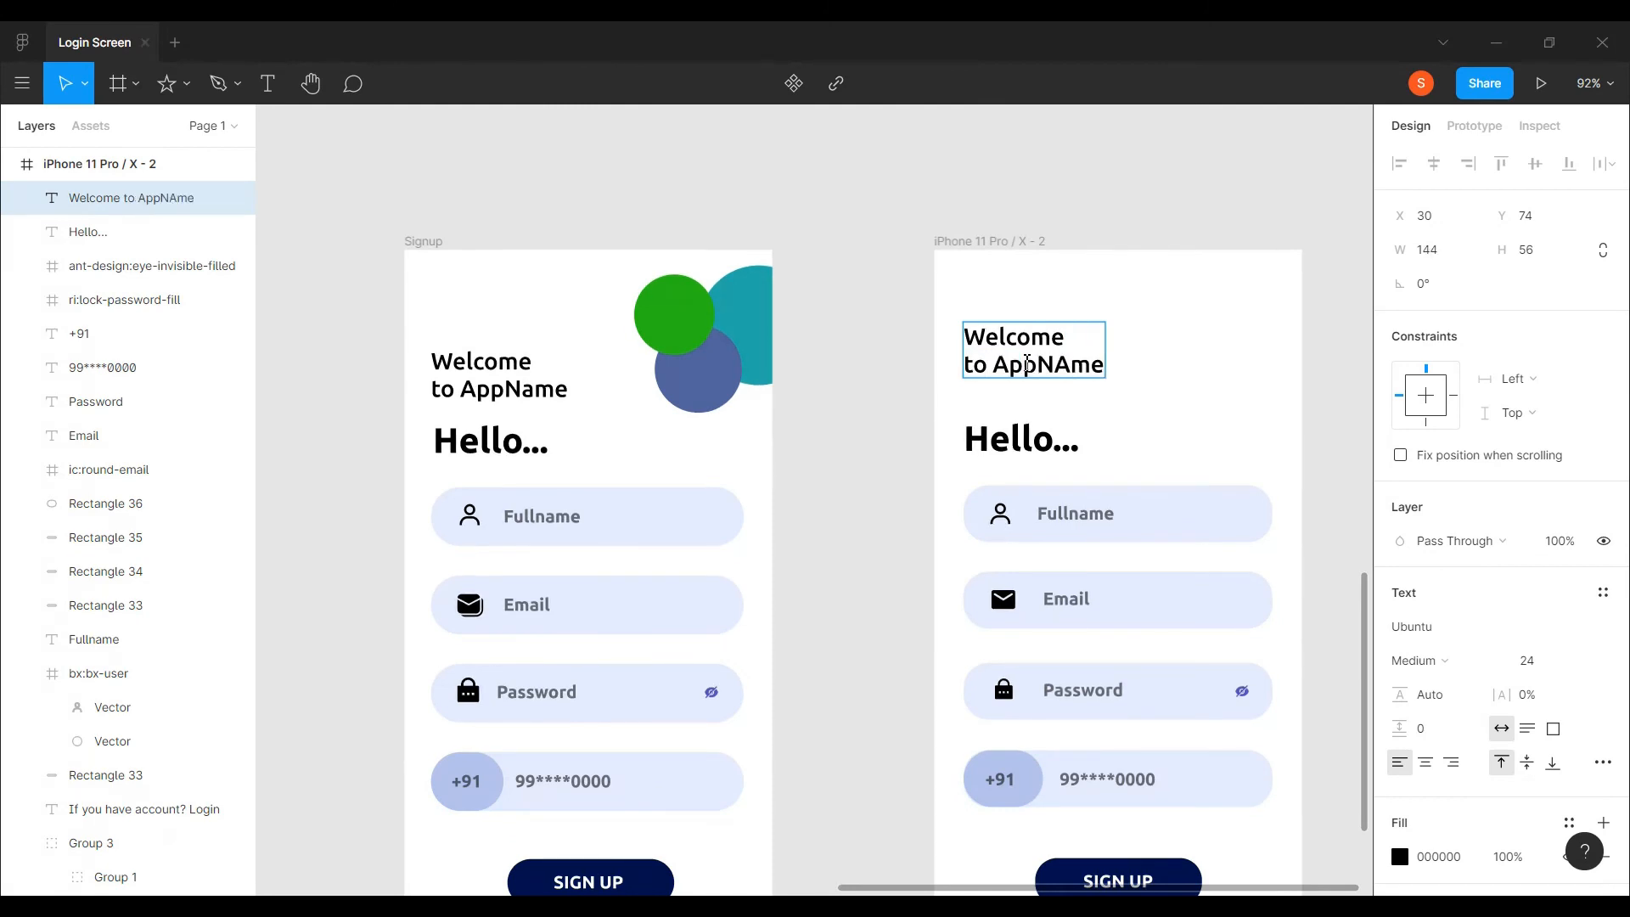
key(Escape)
click(1183, 392)
click(1027, 348)
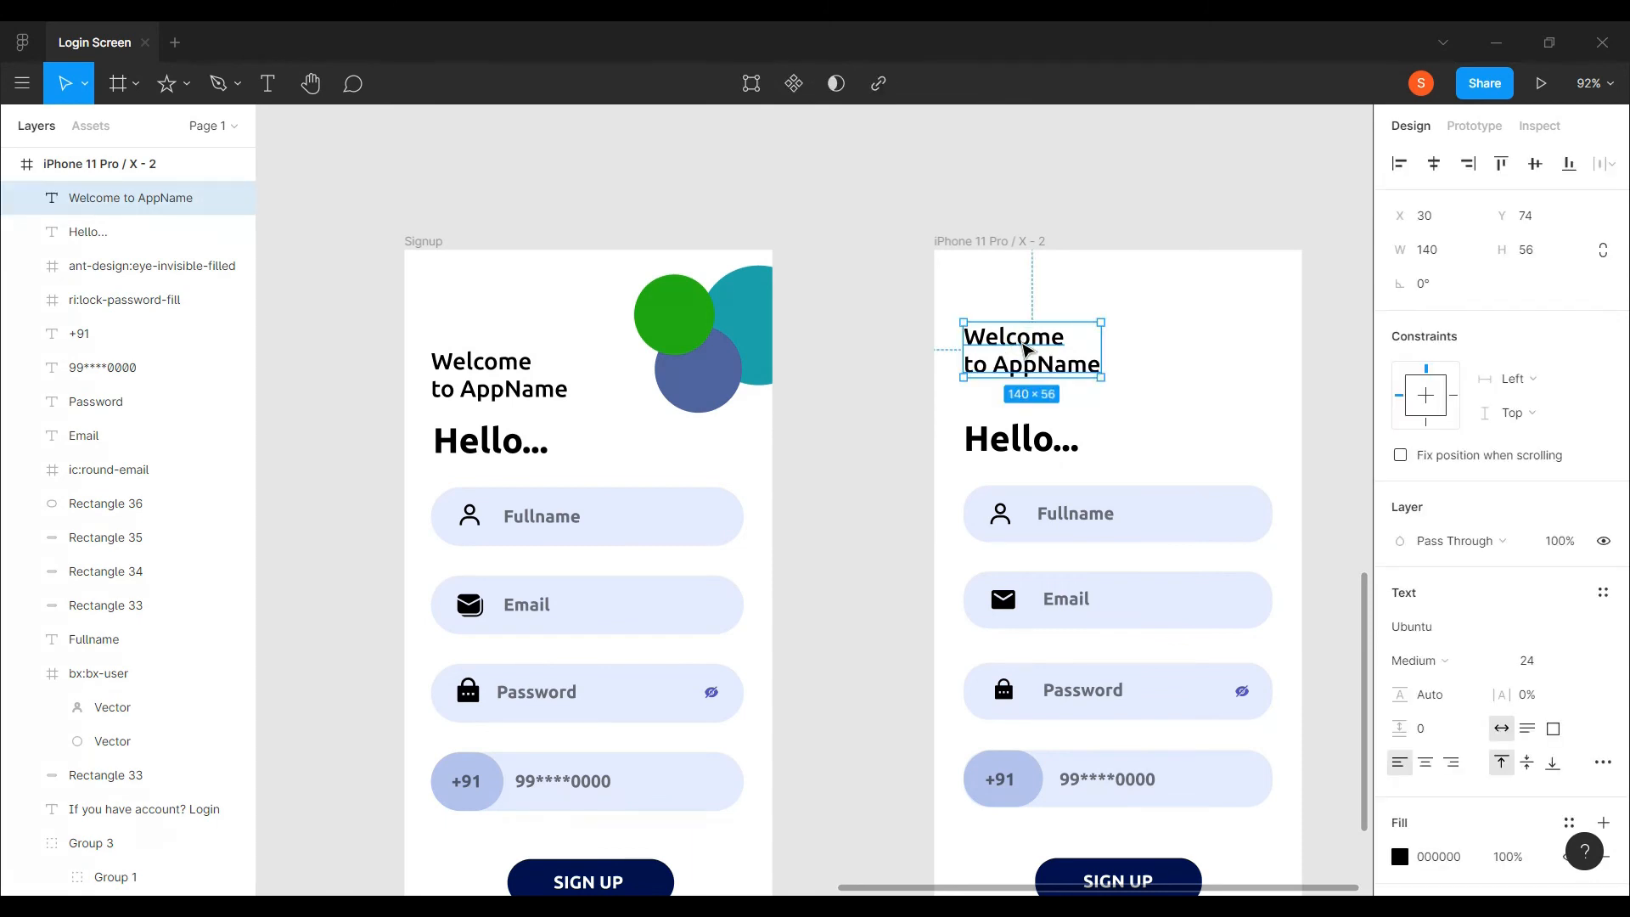
- Move the "Welcome to AppName" heading in iPhone 11 Pro / X - 2 down to just above the "Hello..." heading
drag(1027, 352, 1024, 391)
click(1124, 363)
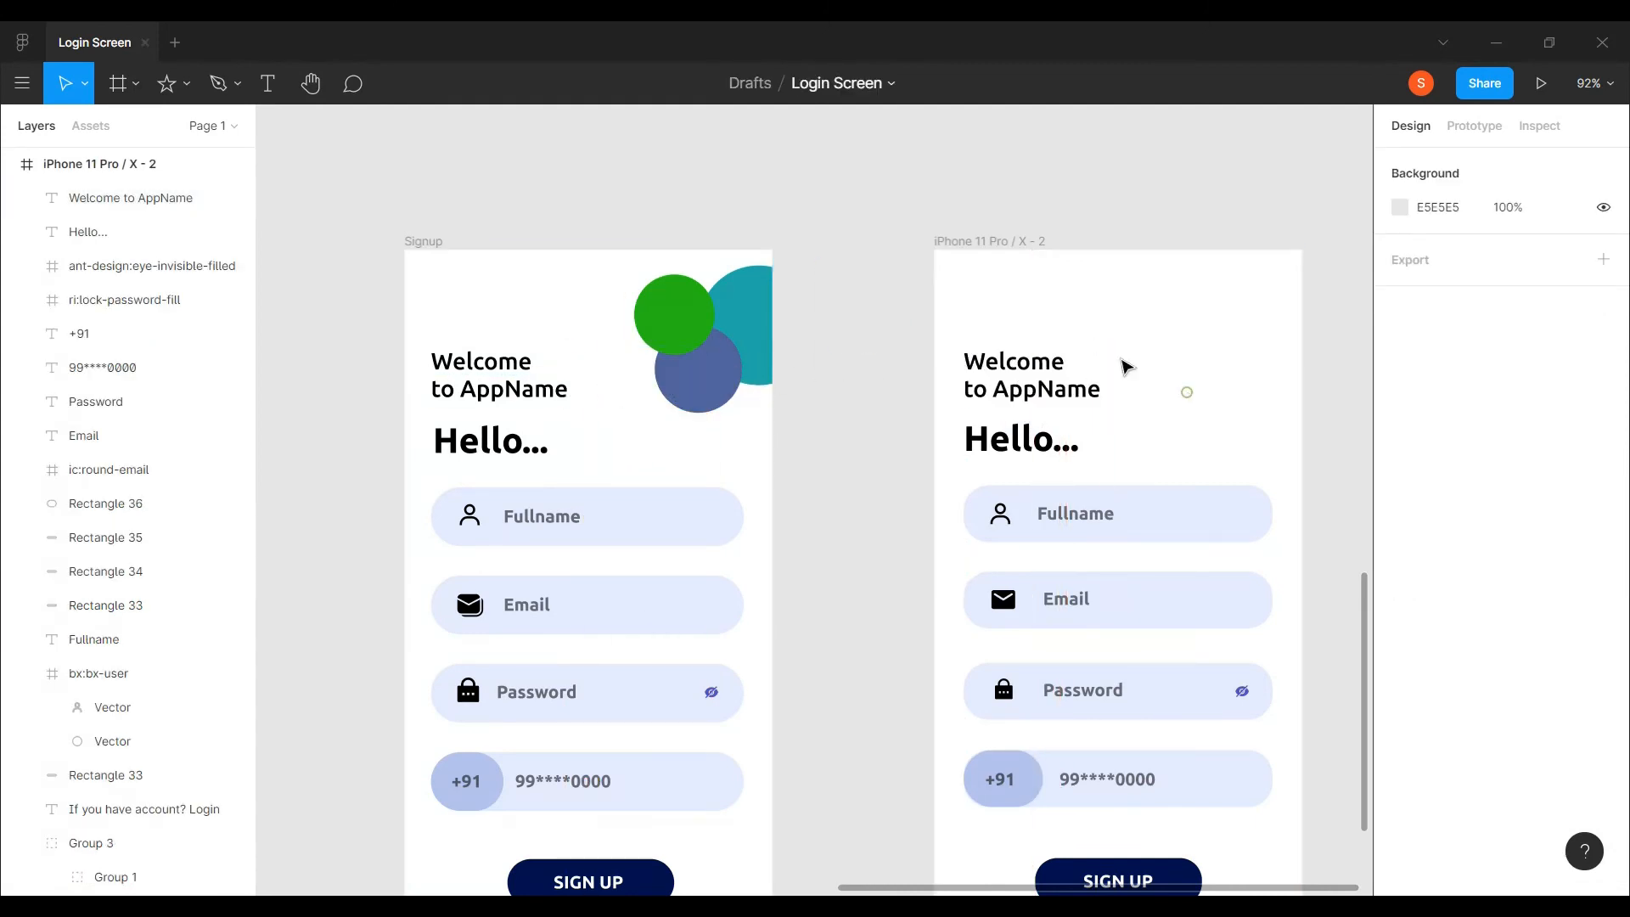
- Copy the 126 px teal circle from iPhone 11 Pro / X - 1 into the upper-right corner of iPhone 11 Pro / X - 2
click(741, 317)
scroll(742, 316, down, 5)
click(370, 320)
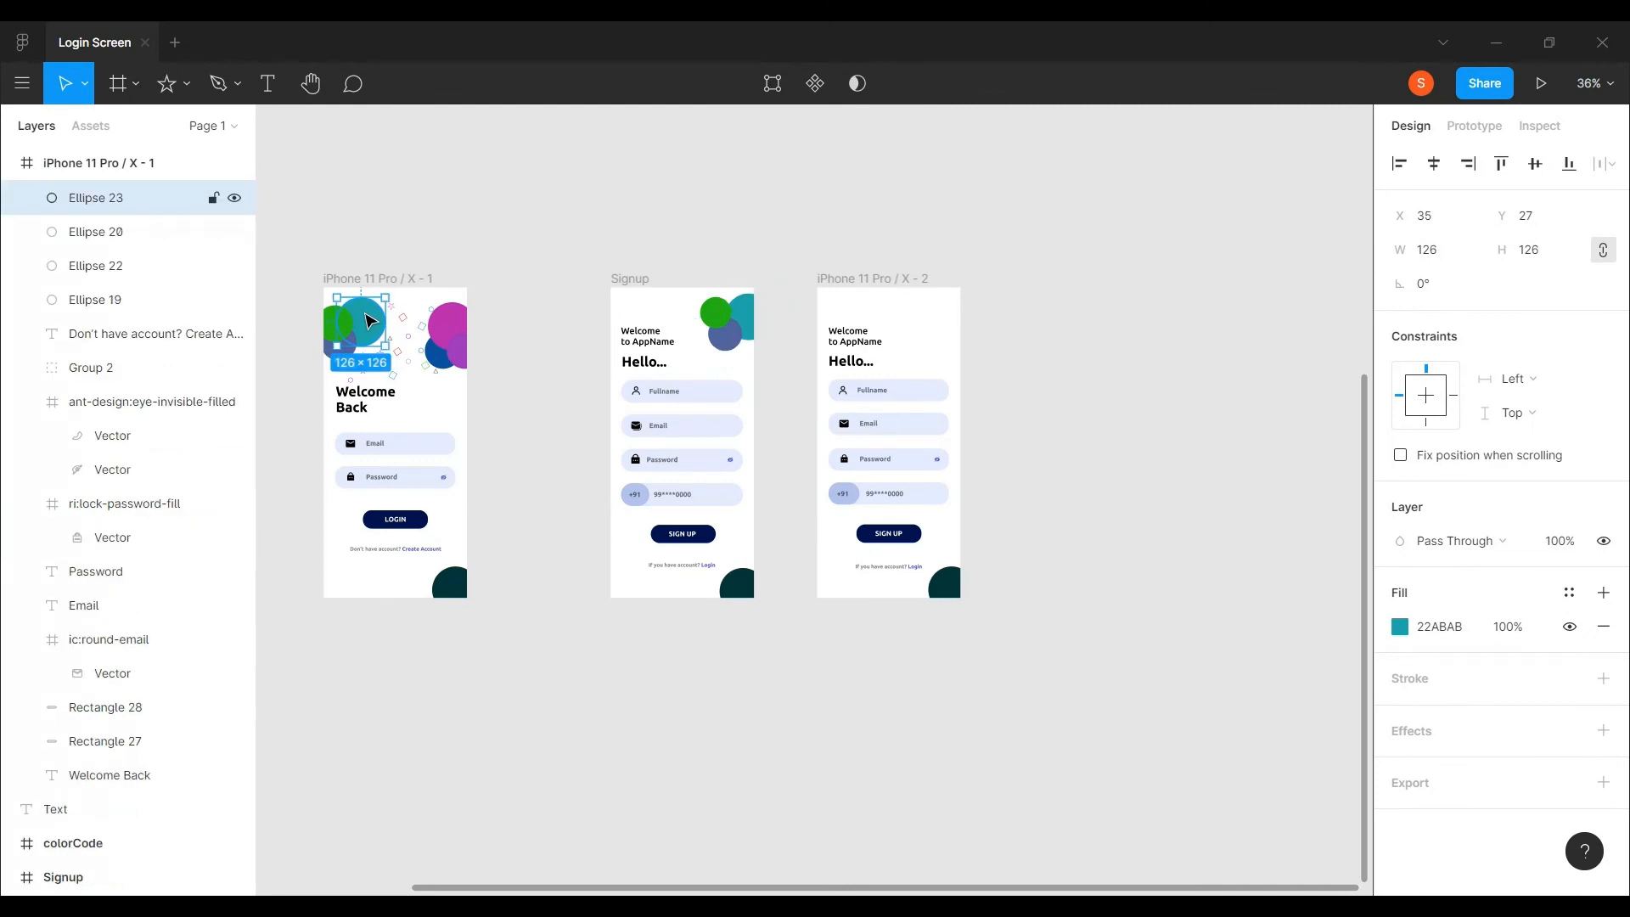
key(ctrl+d)
drag(370, 320, 954, 340)
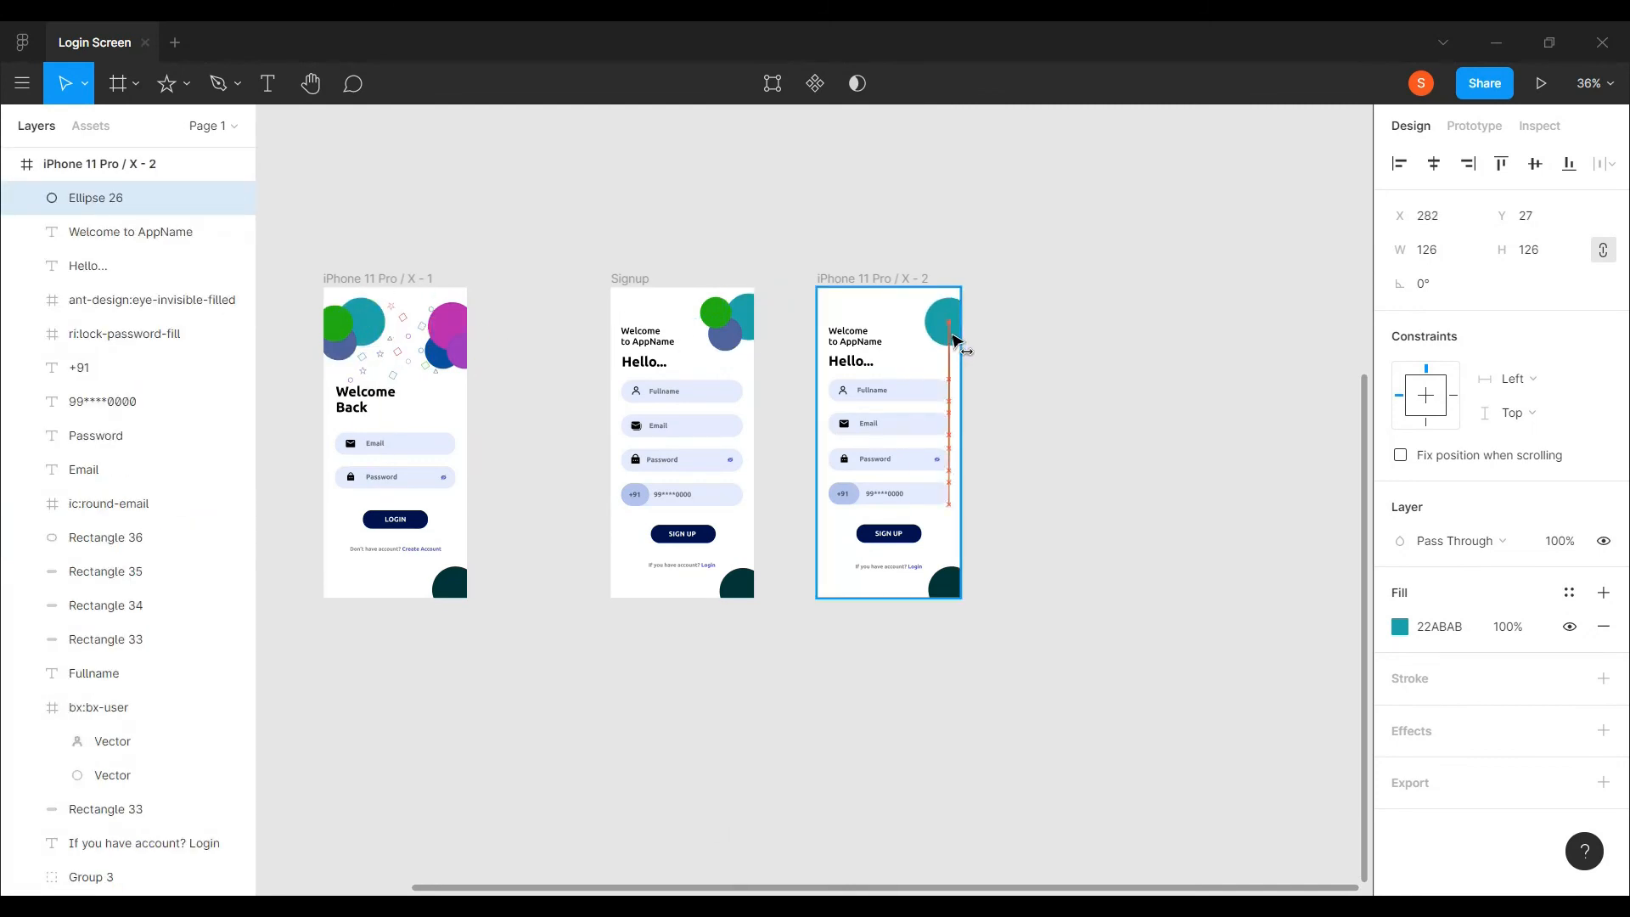
click(1072, 331)
scroll(871, 338, up, 5)
click(947, 333)
drag(1016, 331, 1027, 328)
key(Escape)
scroll(1032, 331, down, 4)
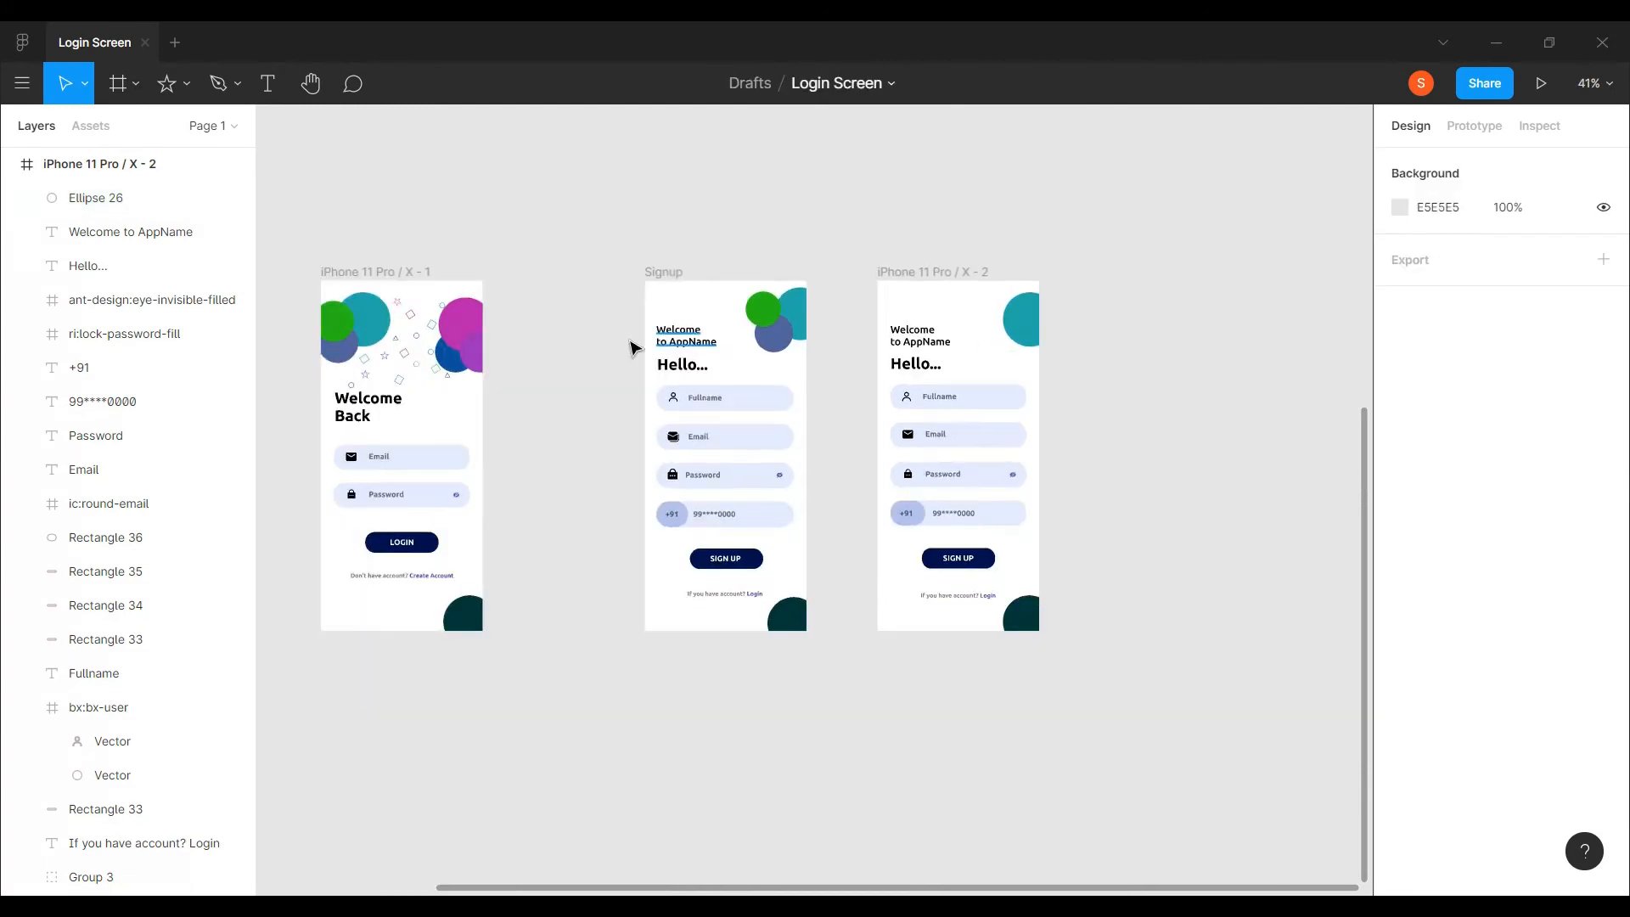
- Copy the slate-blue 5163A0 circle from iPhone 11 Pro / X - 1 into iPhone 11 Pro / X - 2 at X 243, Y 96
click(339, 346)
scroll(344, 357, up, 5)
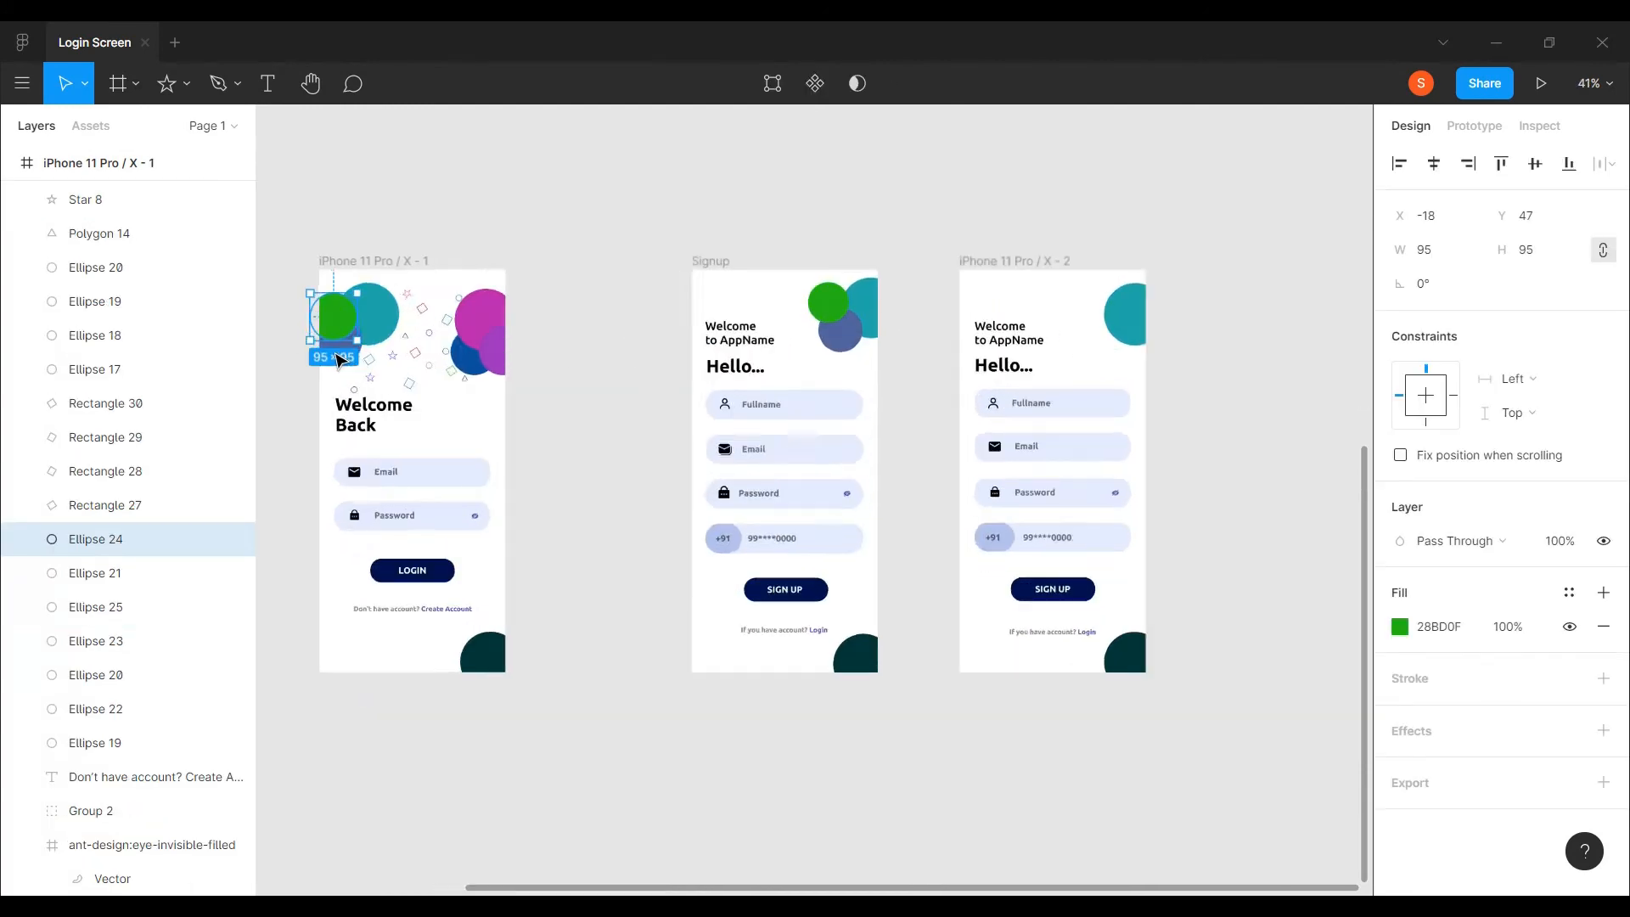
key(ctrl+d)
scroll(357, 369, down, 5)
scroll(356, 366, left, 3)
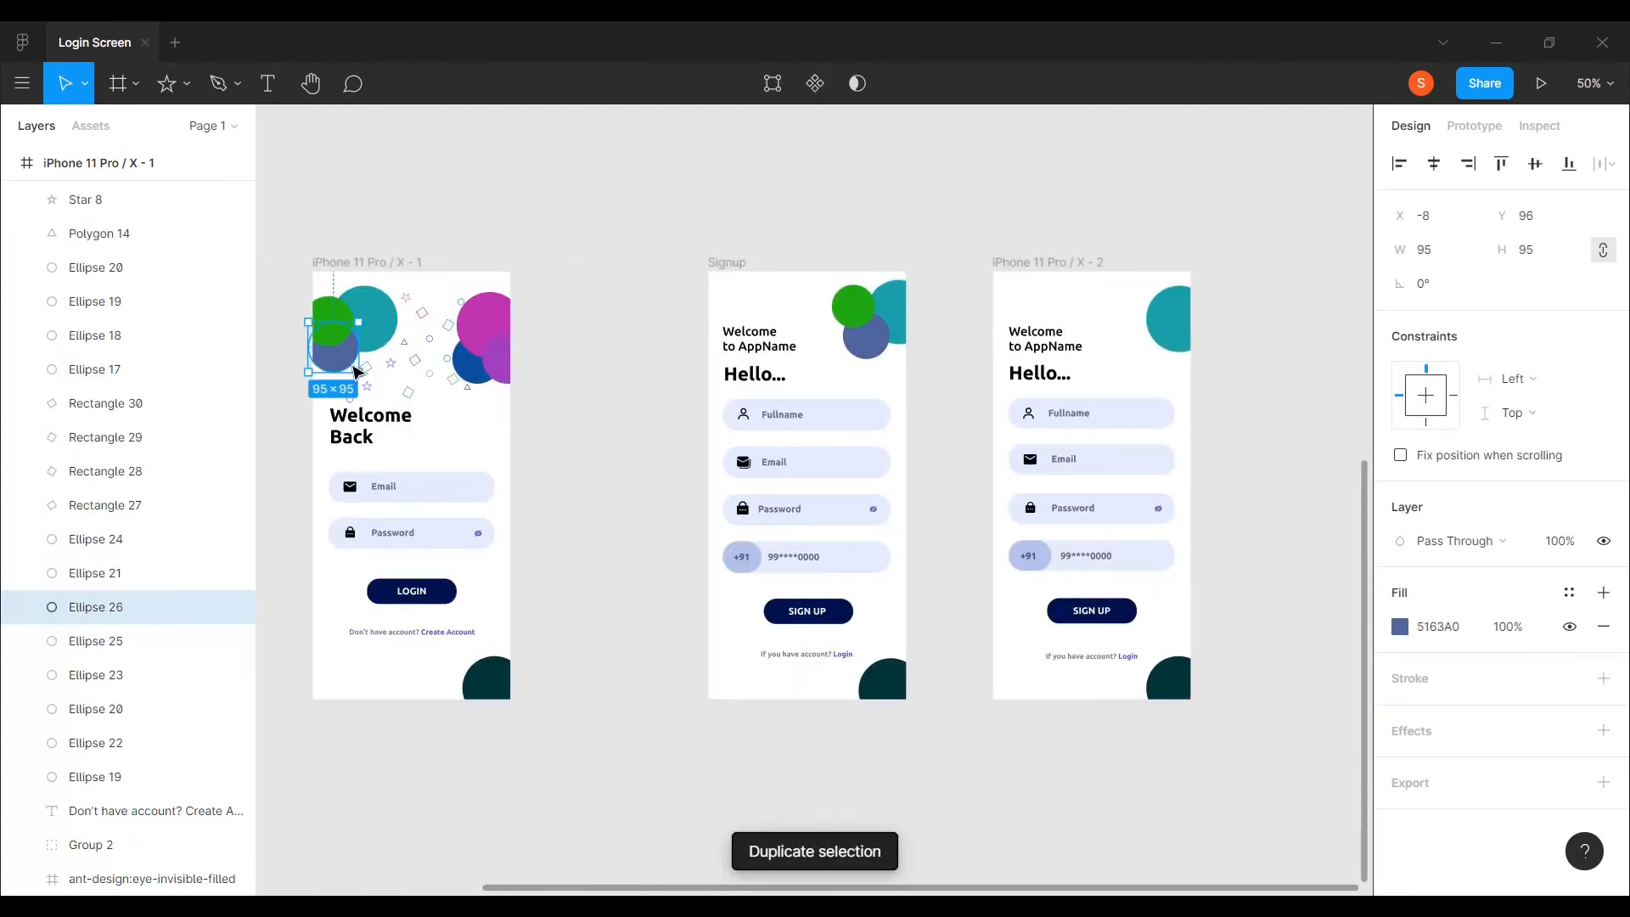
drag(356, 369, 1137, 371)
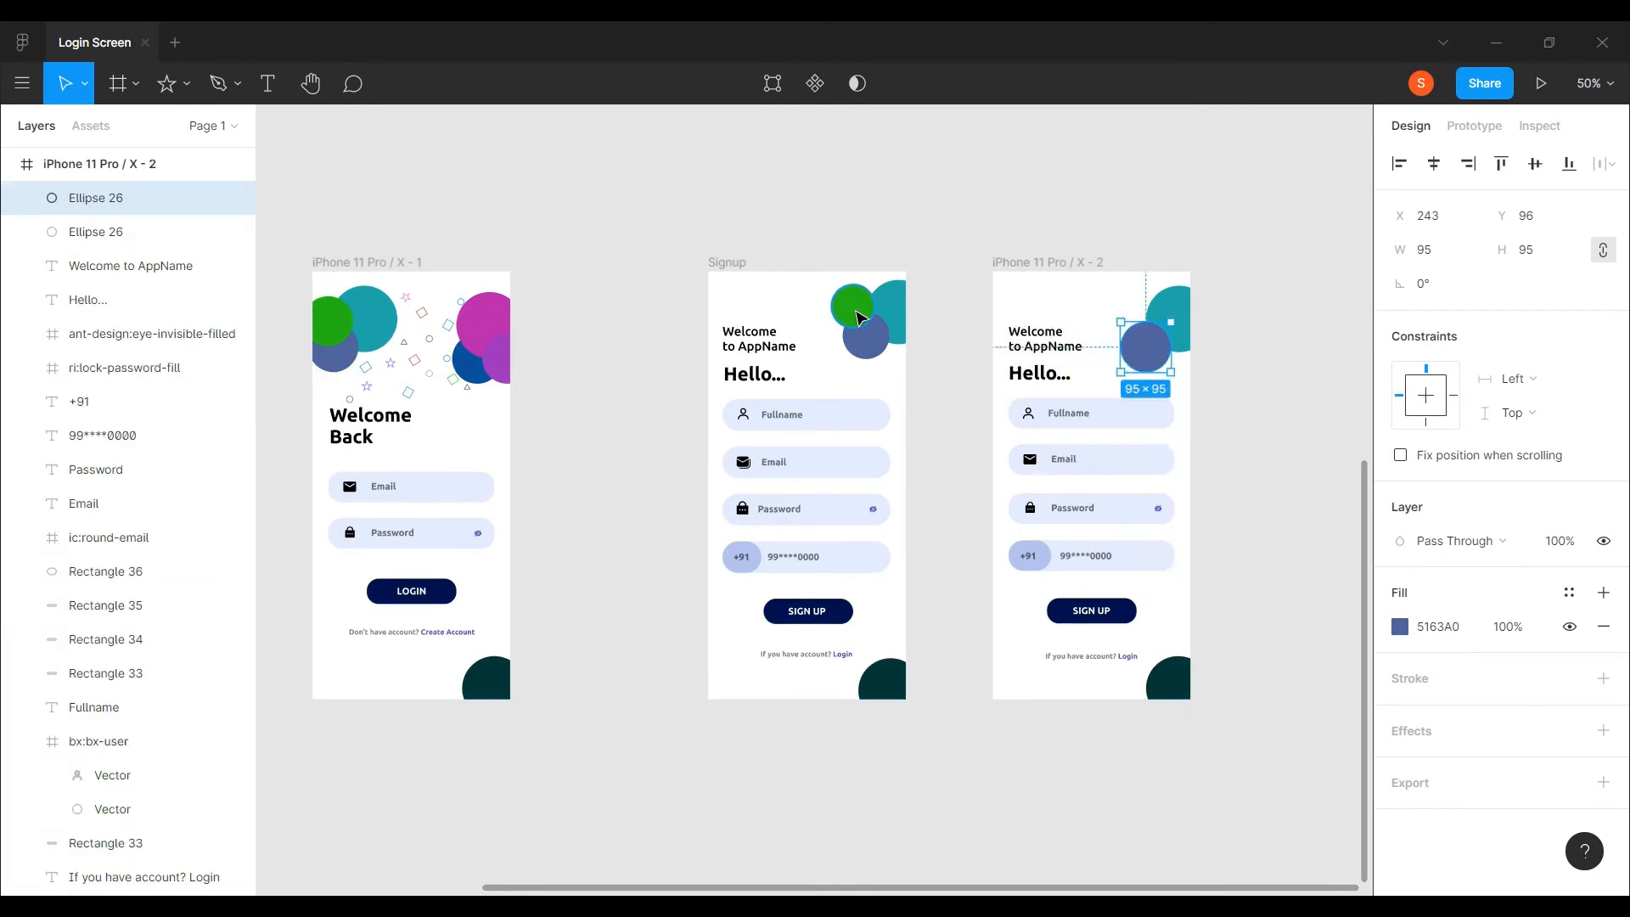
- Copy the green circle from iPhone 11 Pro / X - 1 into iPhone 11 Pro / X - 2, overlapping the teal and slate-blue circles
click(859, 315)
click(333, 327)
key(ctrl+d)
drag(333, 330, 1177, 328)
scroll(1141, 331, up, 4)
scroll(1151, 313, down, 2)
click(618, 284)
- Try to resize the copied green circle by setting its width to 82 and its height to 82
click(1158, 311)
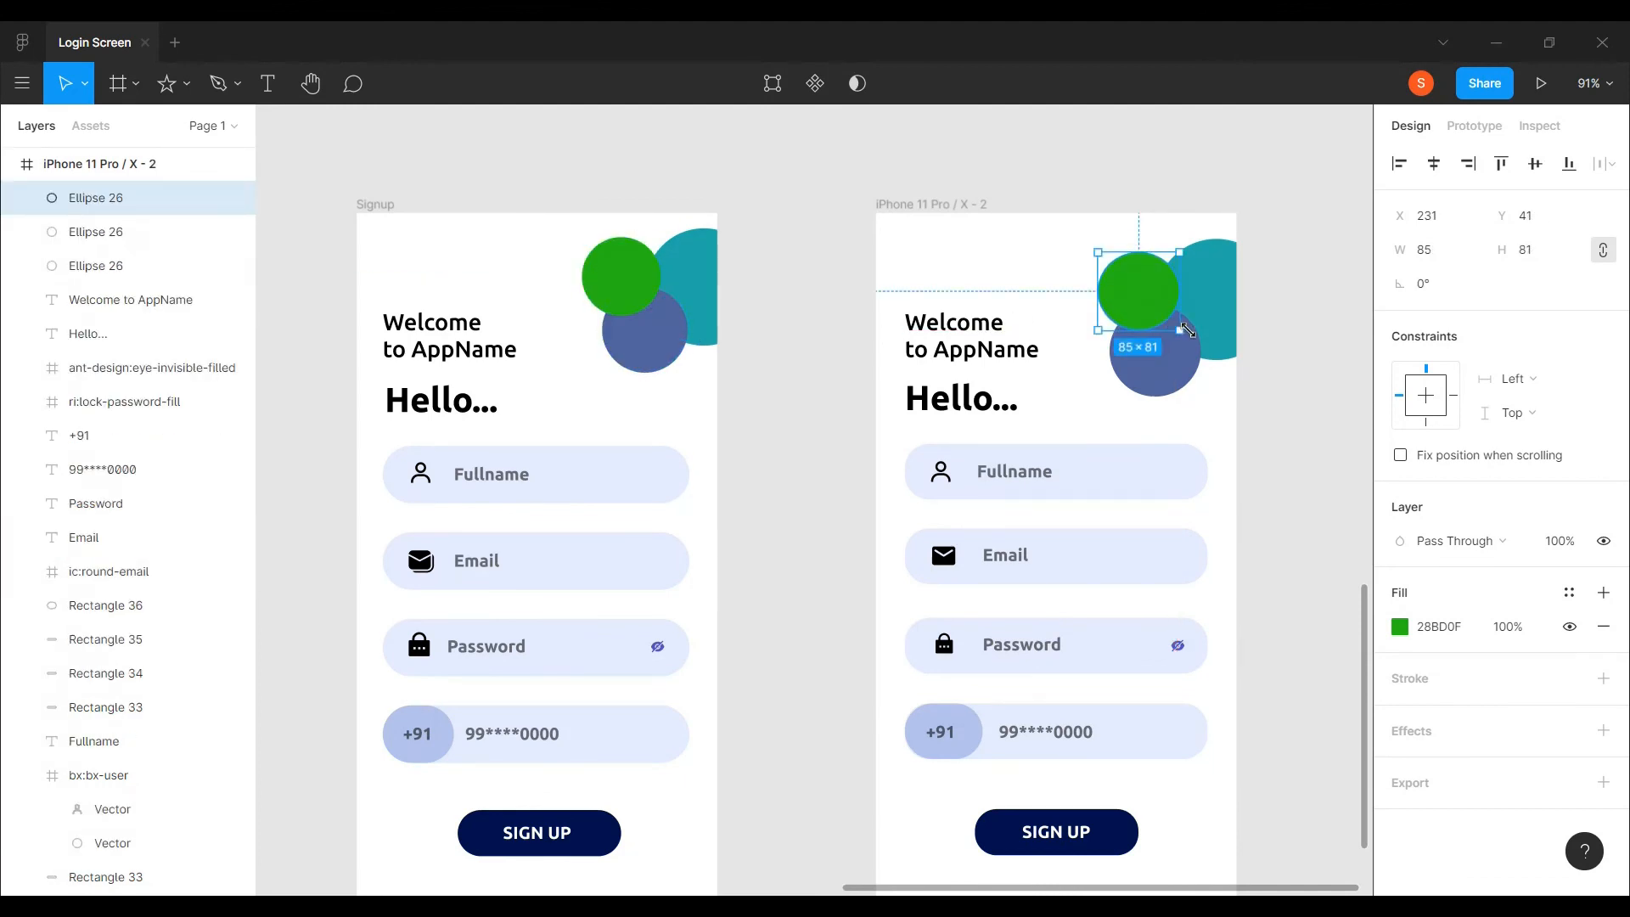
text(82)
key(Return)
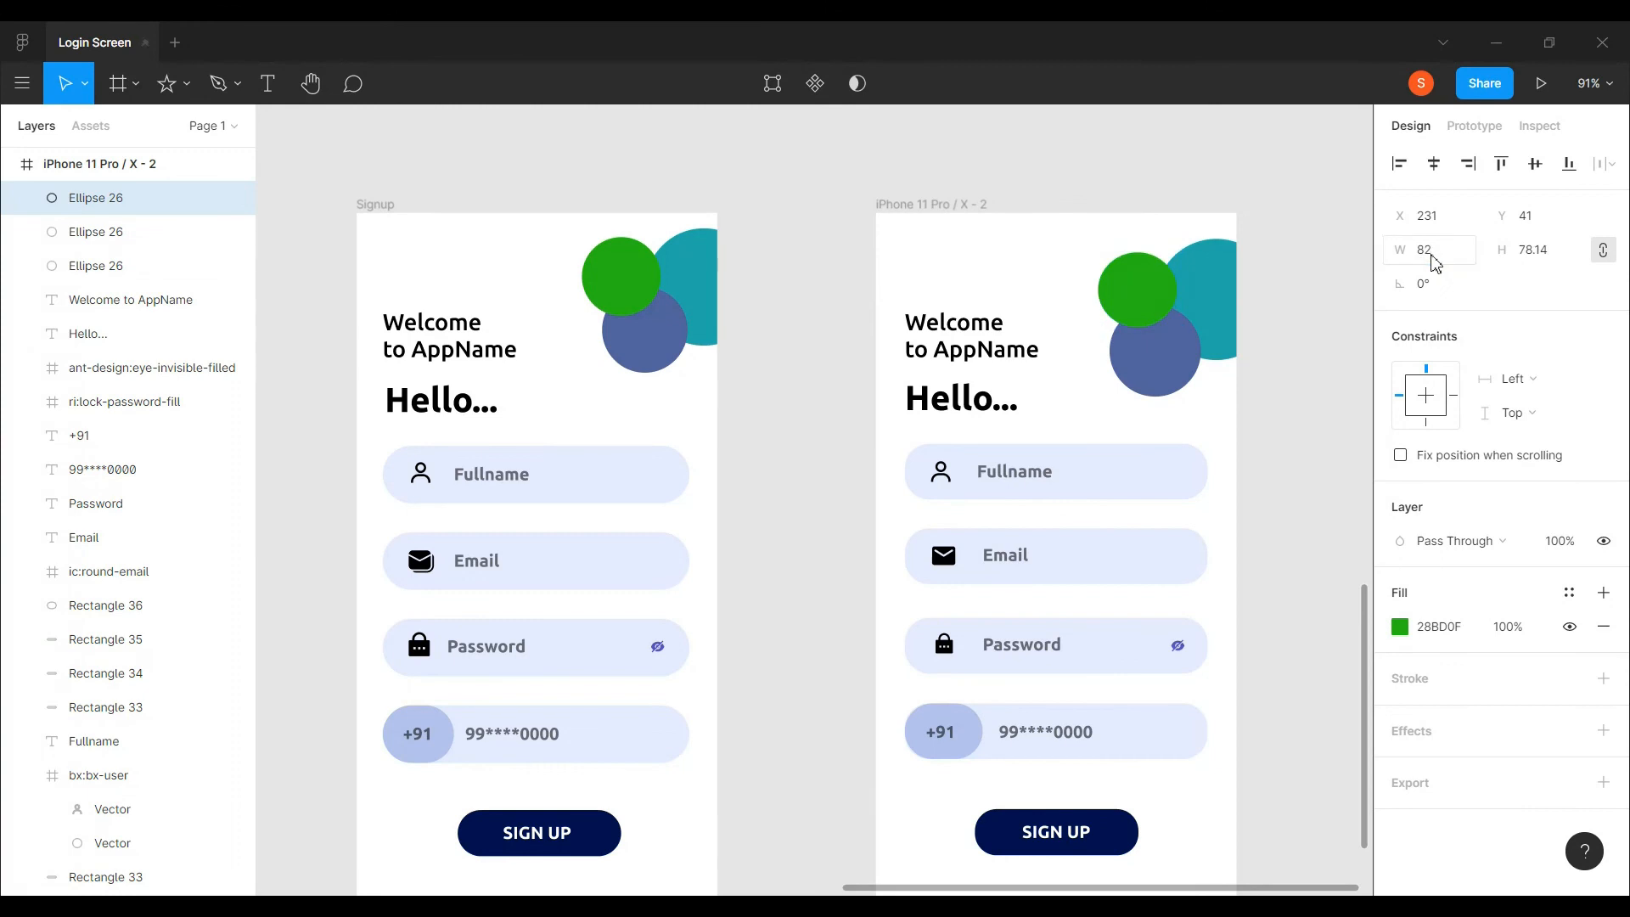
click(1530, 255)
text(82)
key(Return)
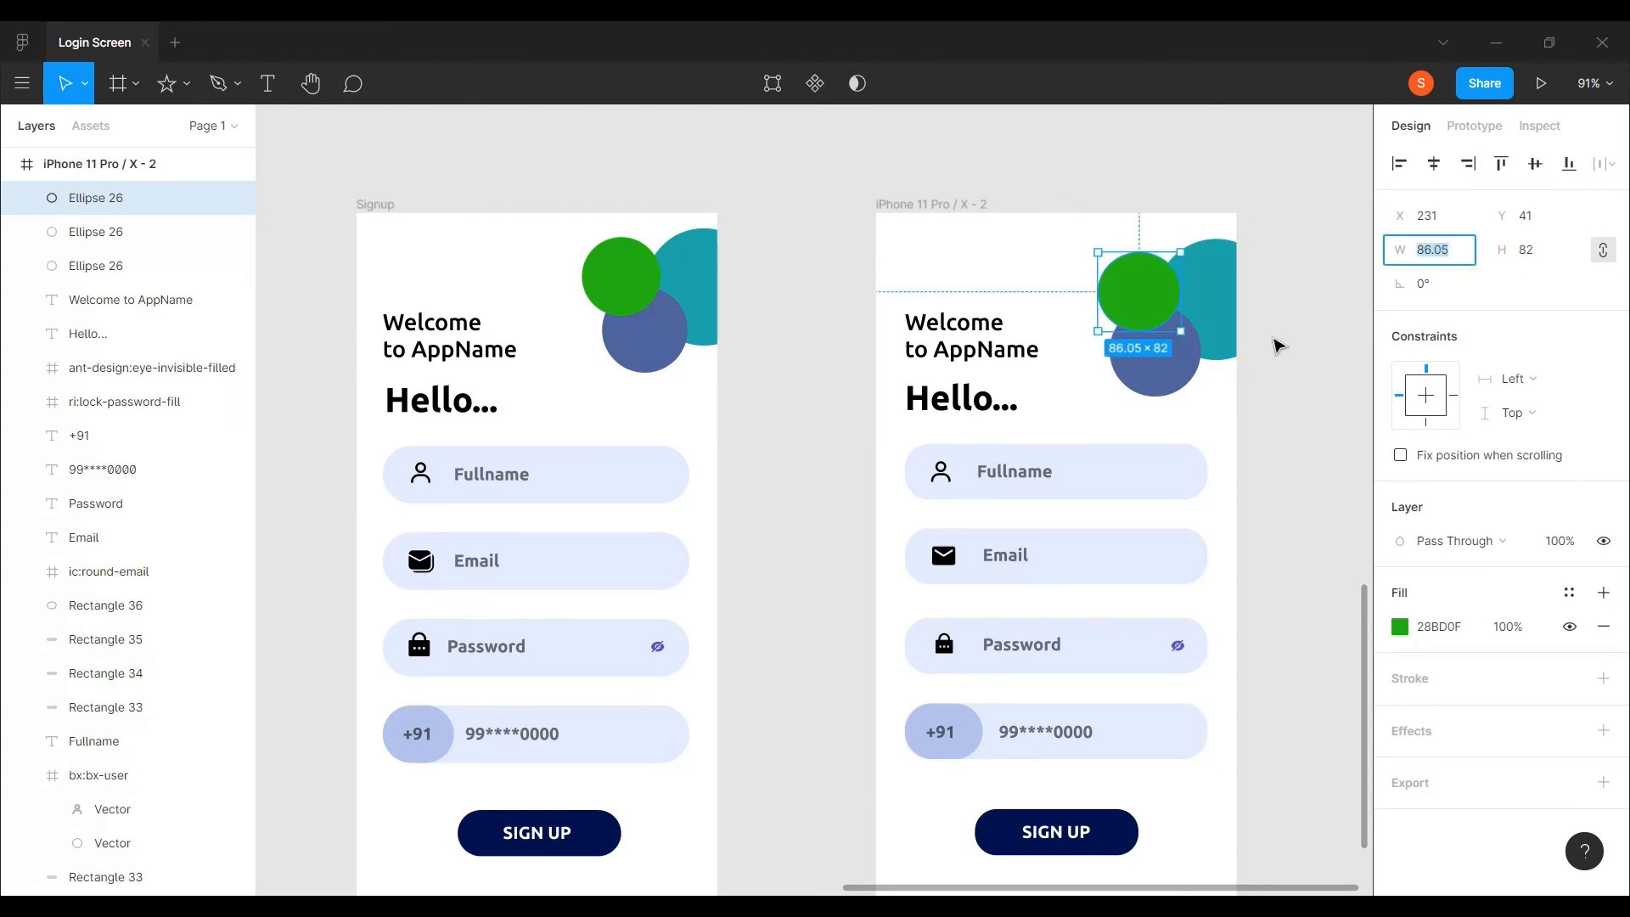
- Resize the copied green circle freehand to an evenly round shape slightly smaller than the slate-blue circle
click(1159, 339)
drag(1183, 332, 1180, 338)
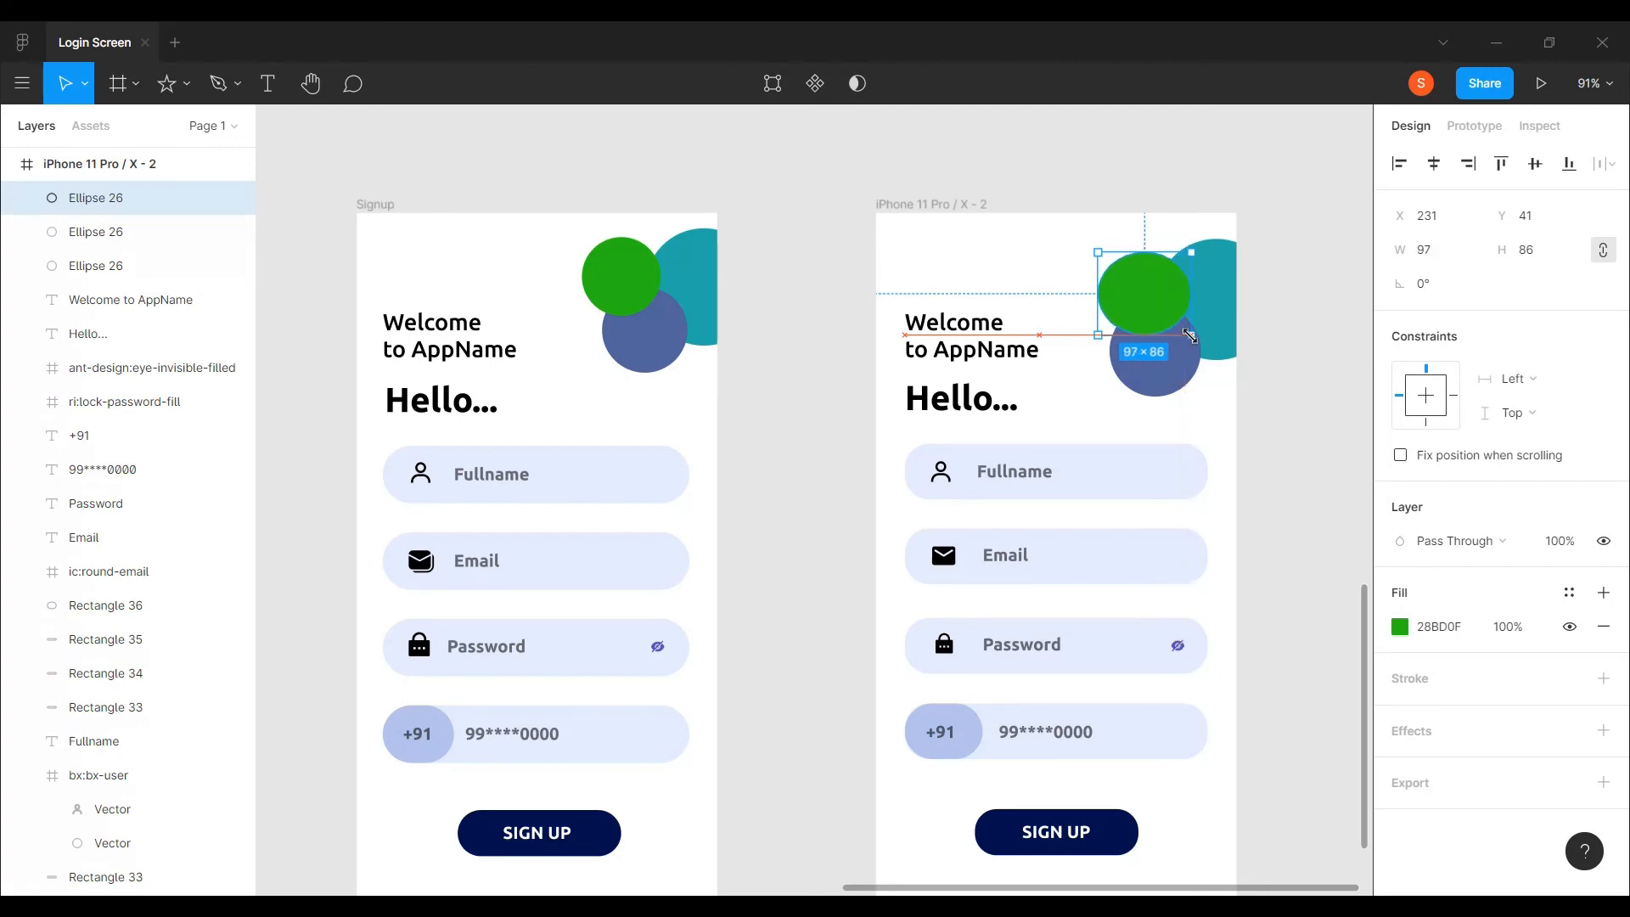
drag(1180, 334, 1184, 338)
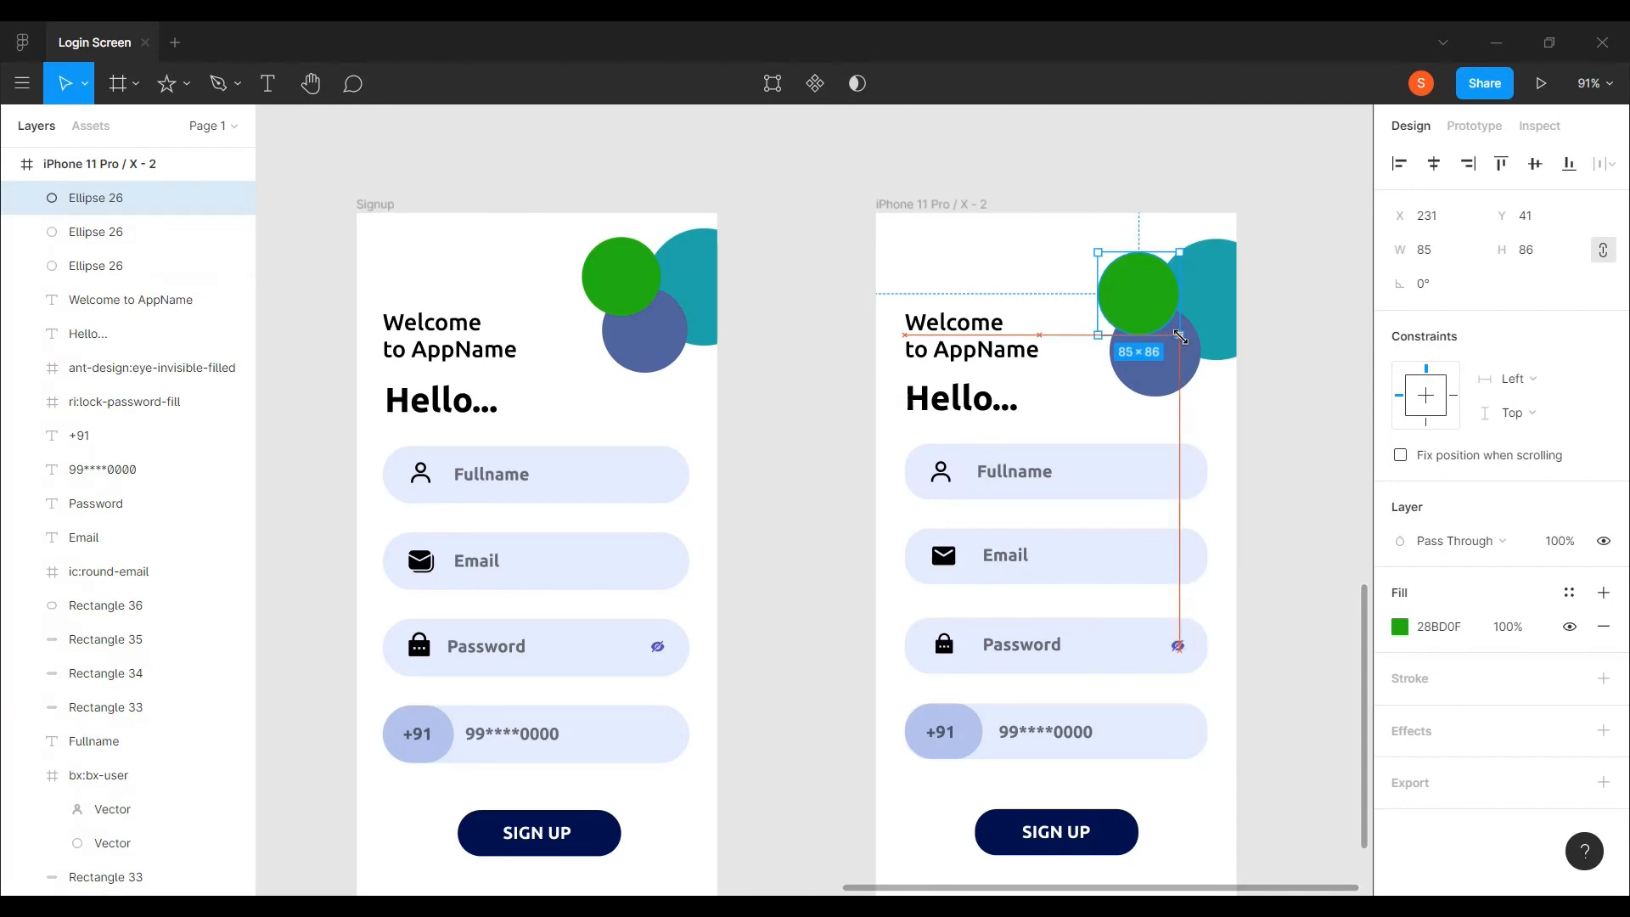
drag(1176, 337, 1182, 335)
drag(1177, 332, 1174, 329)
key(Escape)
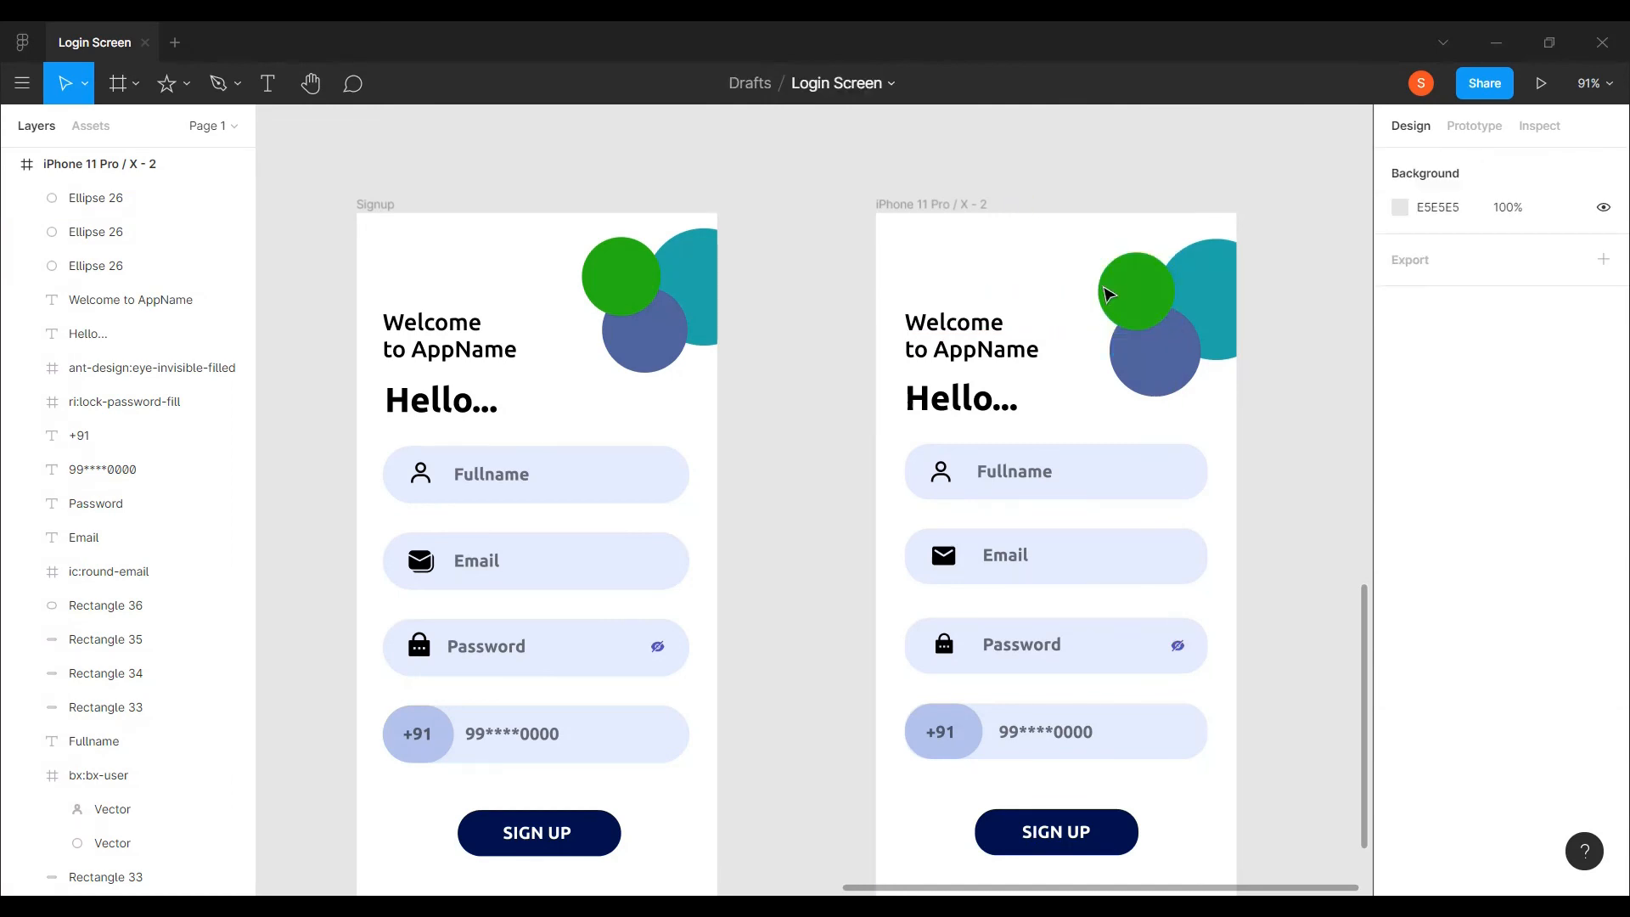
- Add a text layer above the Signup frame reading "Done Signup" and begin a second line
scroll(1280, 318, down, 5)
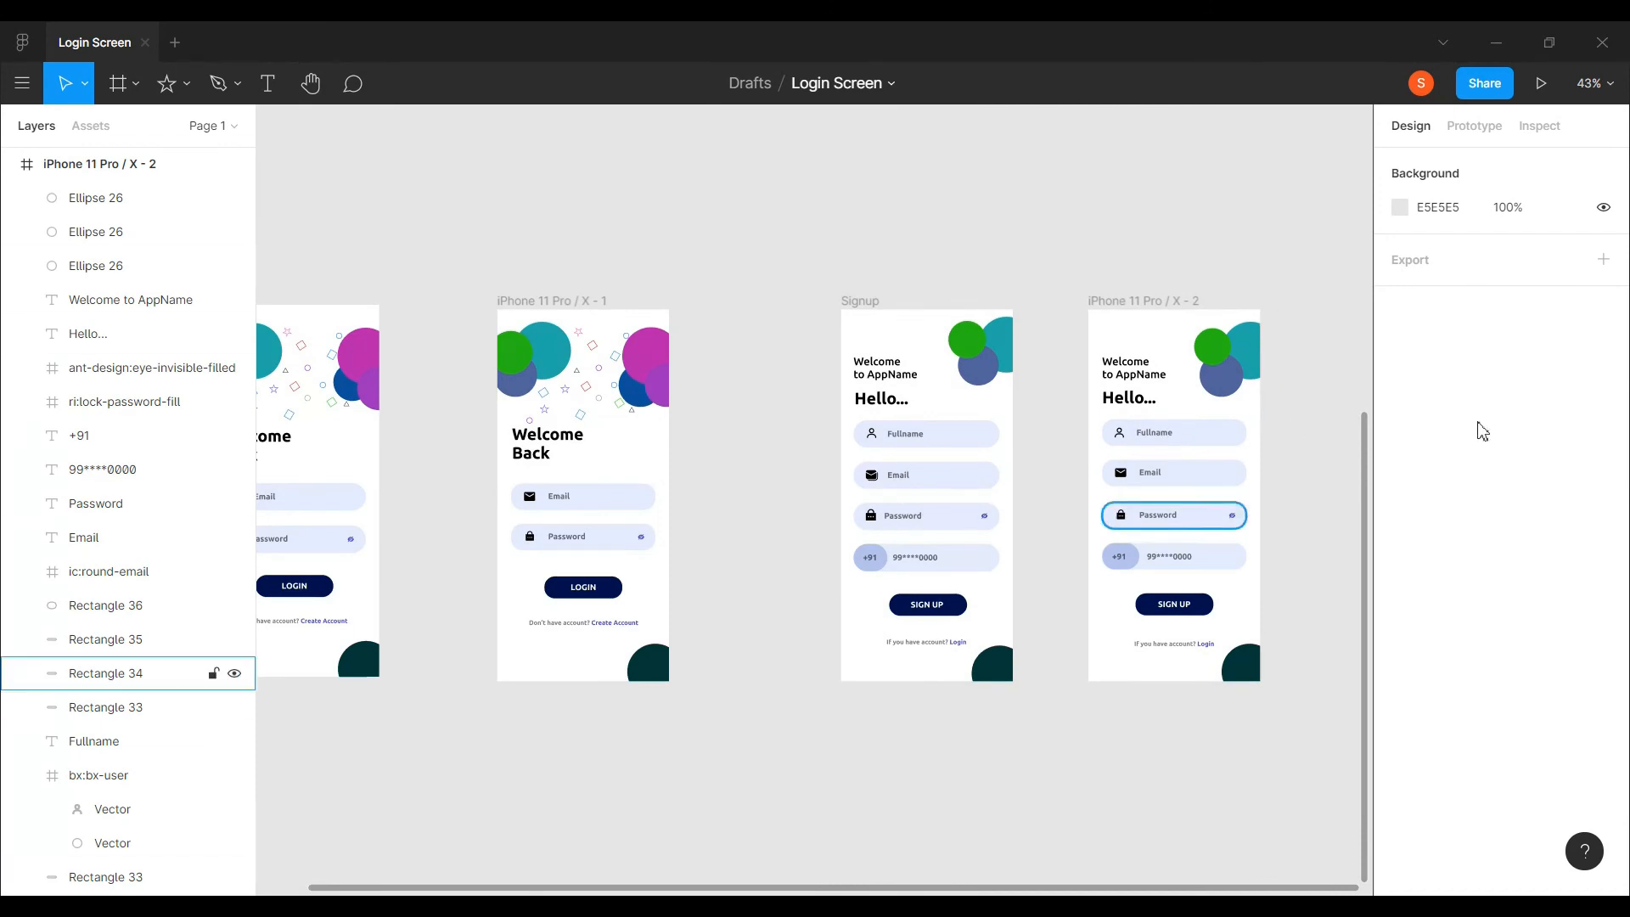
click(280, 85)
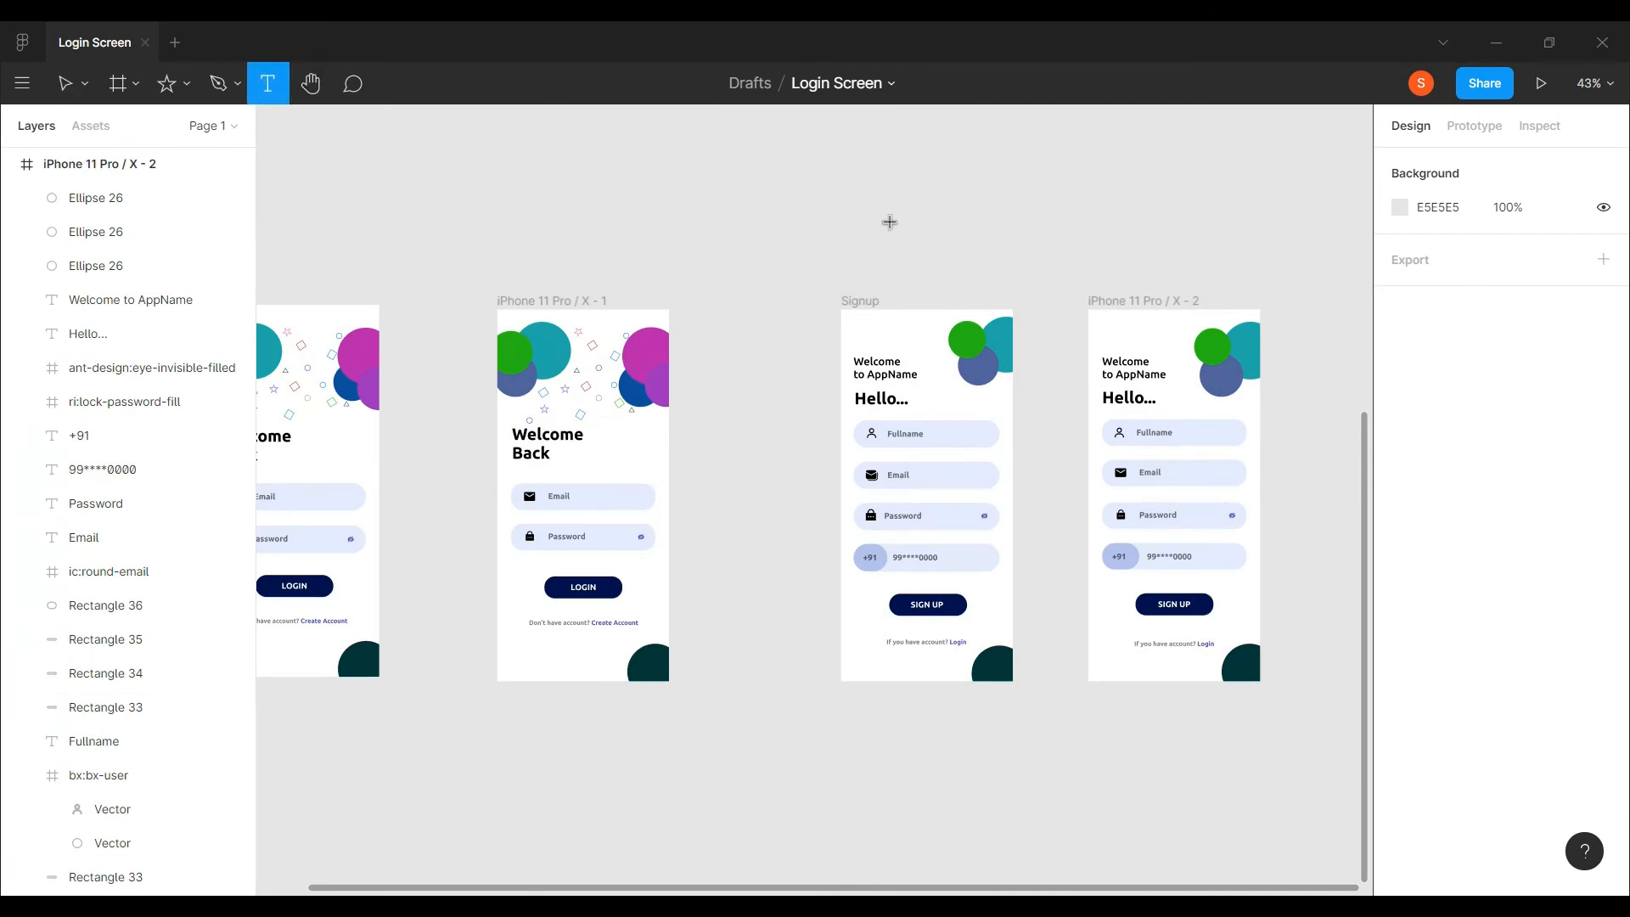
click(888, 222)
scroll(889, 224, up, 8)
text(Done Signup)
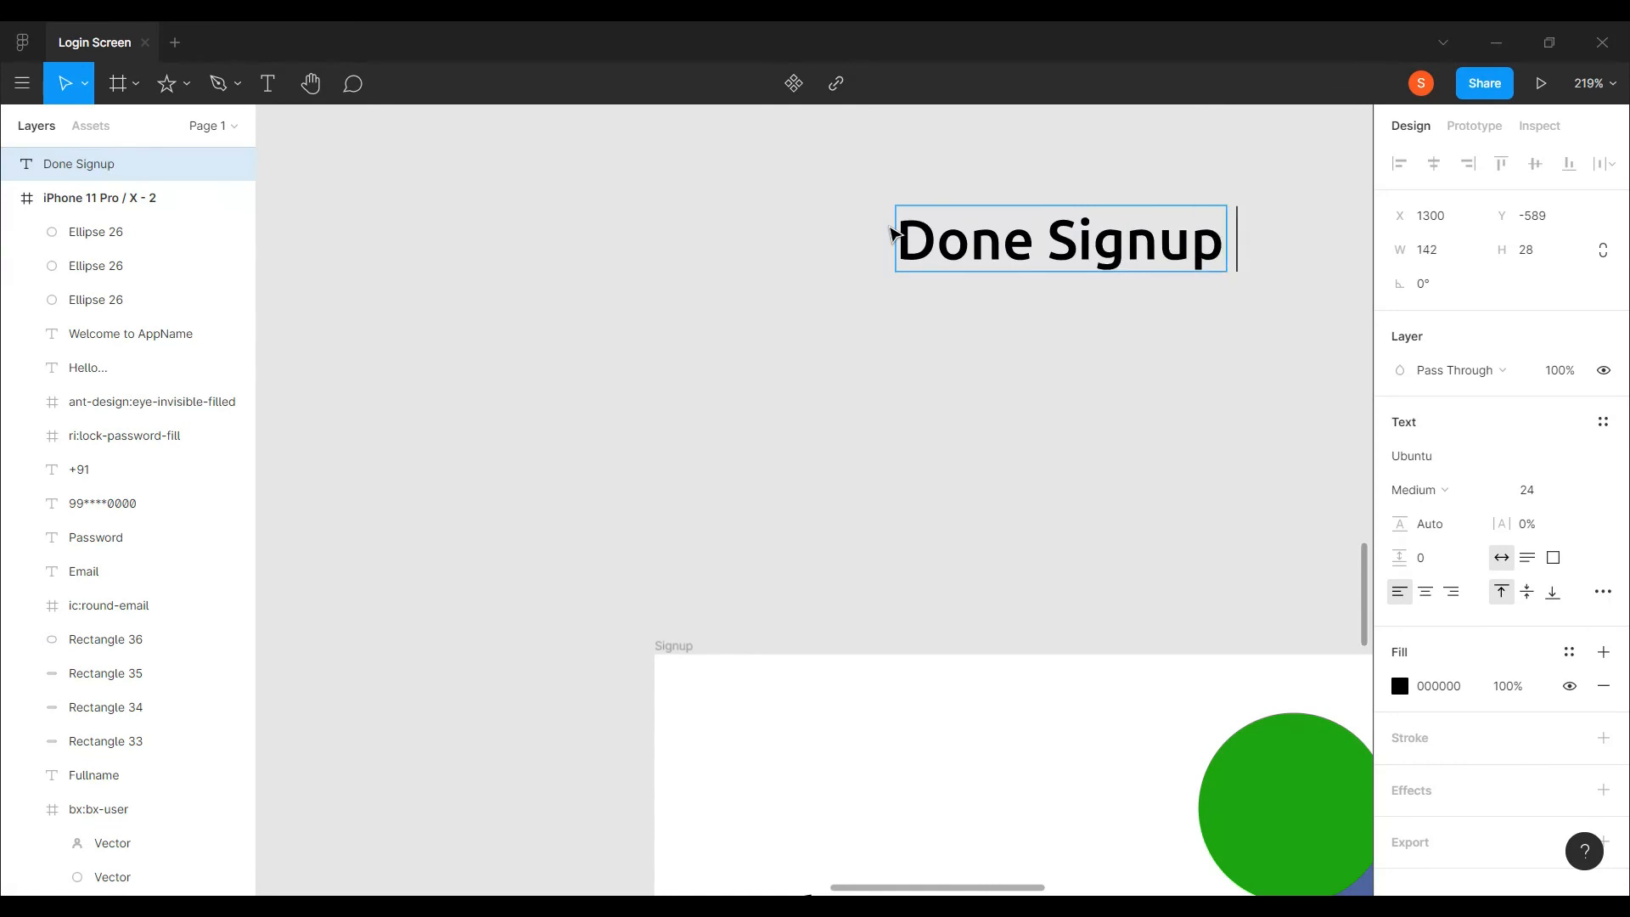
key(Return)
text(e)
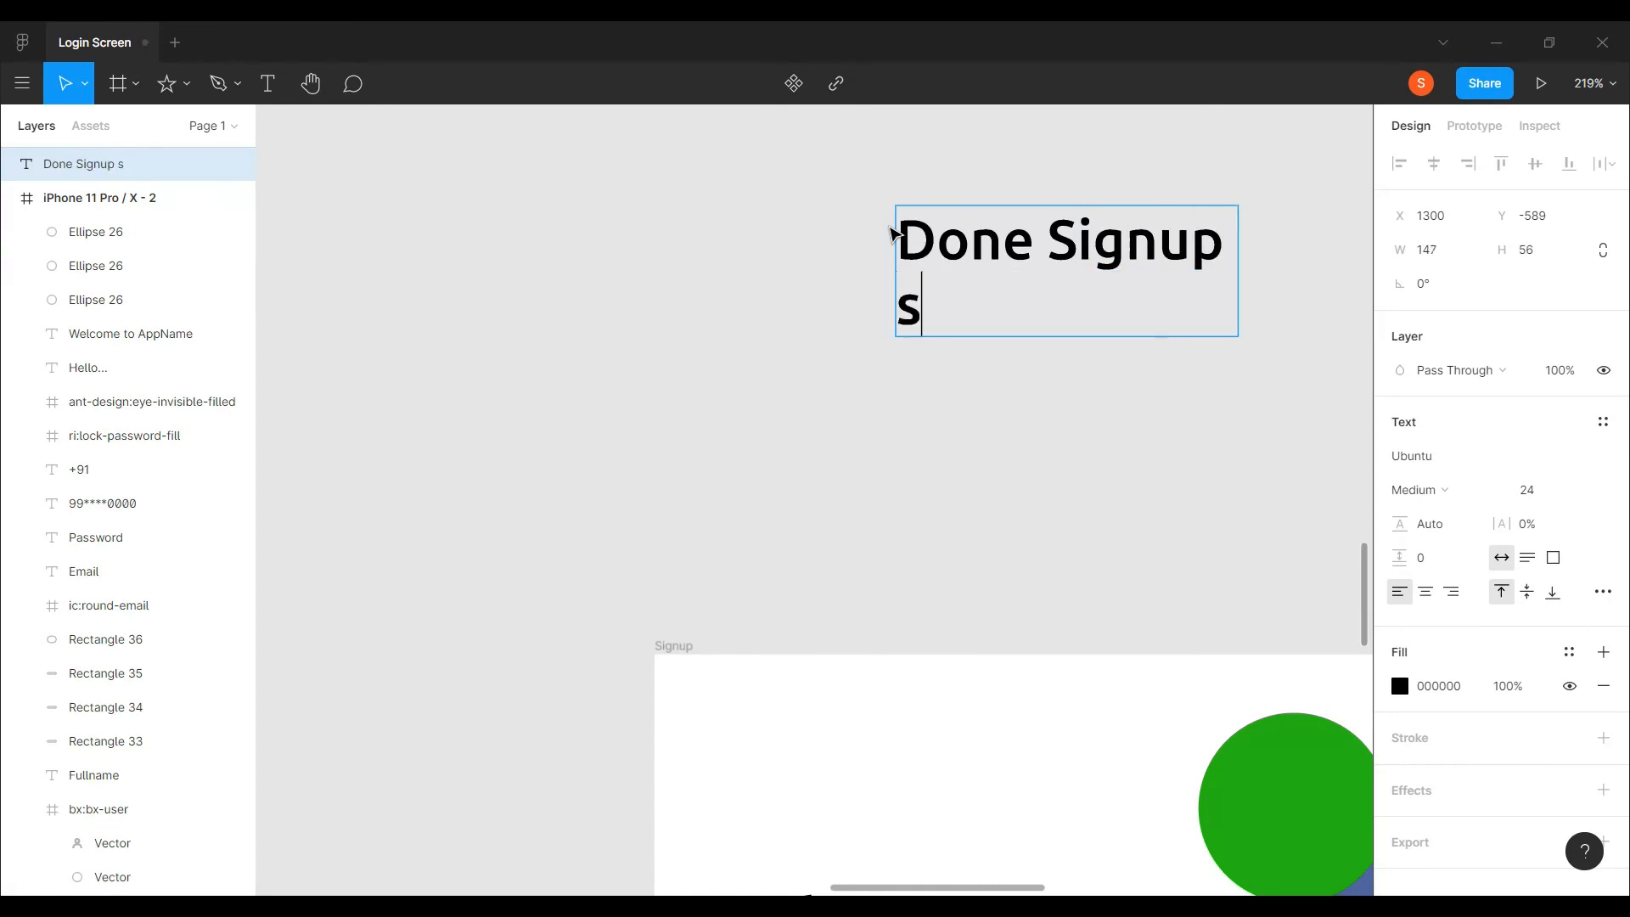
text(creem)
- Replace the entire text above the Signup frame with "Thank you for watch this video"
key(ctrl+a)
key(BackSpace)
text(Thank you)
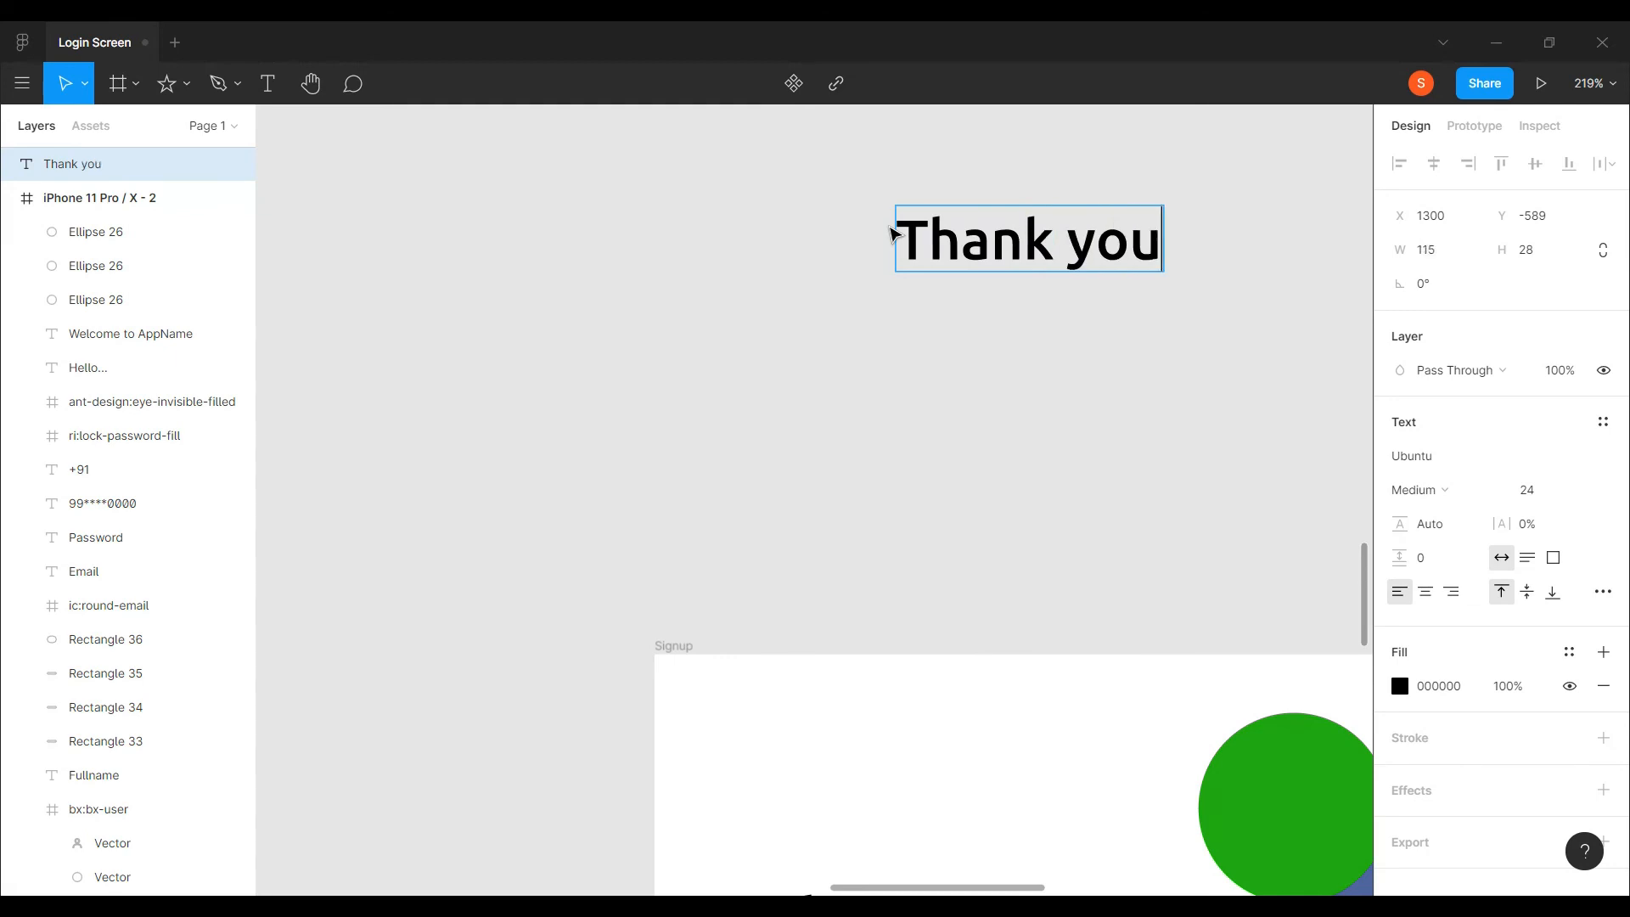
text( for watch this v)
scroll(877, 412, right, 3)
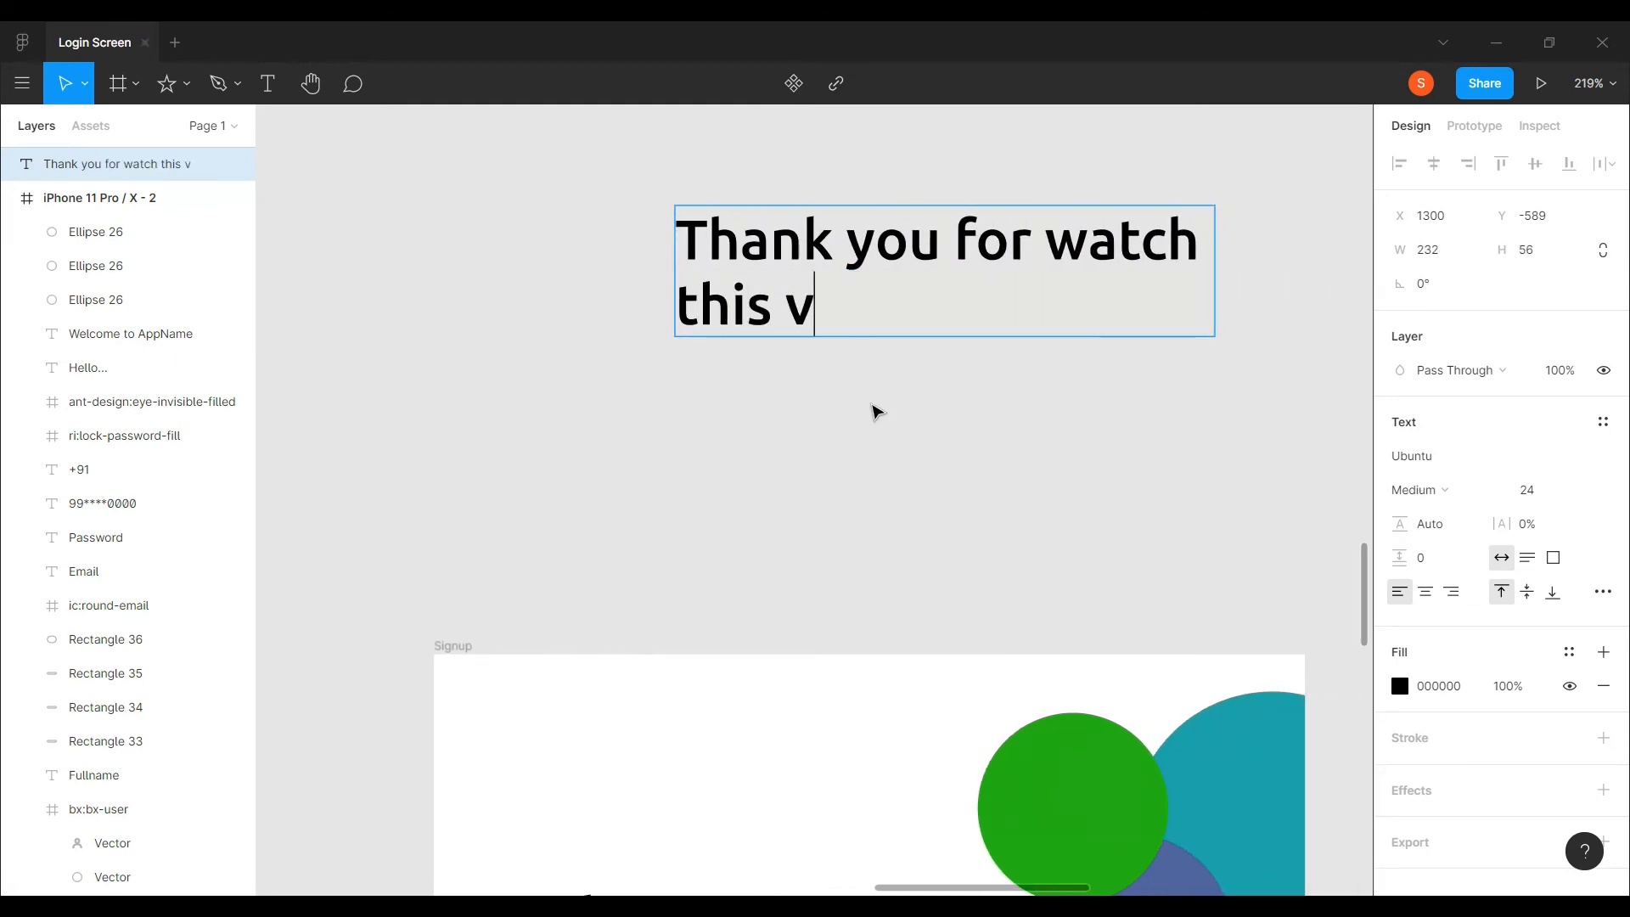
text(ideo)
- Add the lines "for more update like", "share and subscribe.." and "Thank you." below the thank-you text
key(Return)
text(for mo)
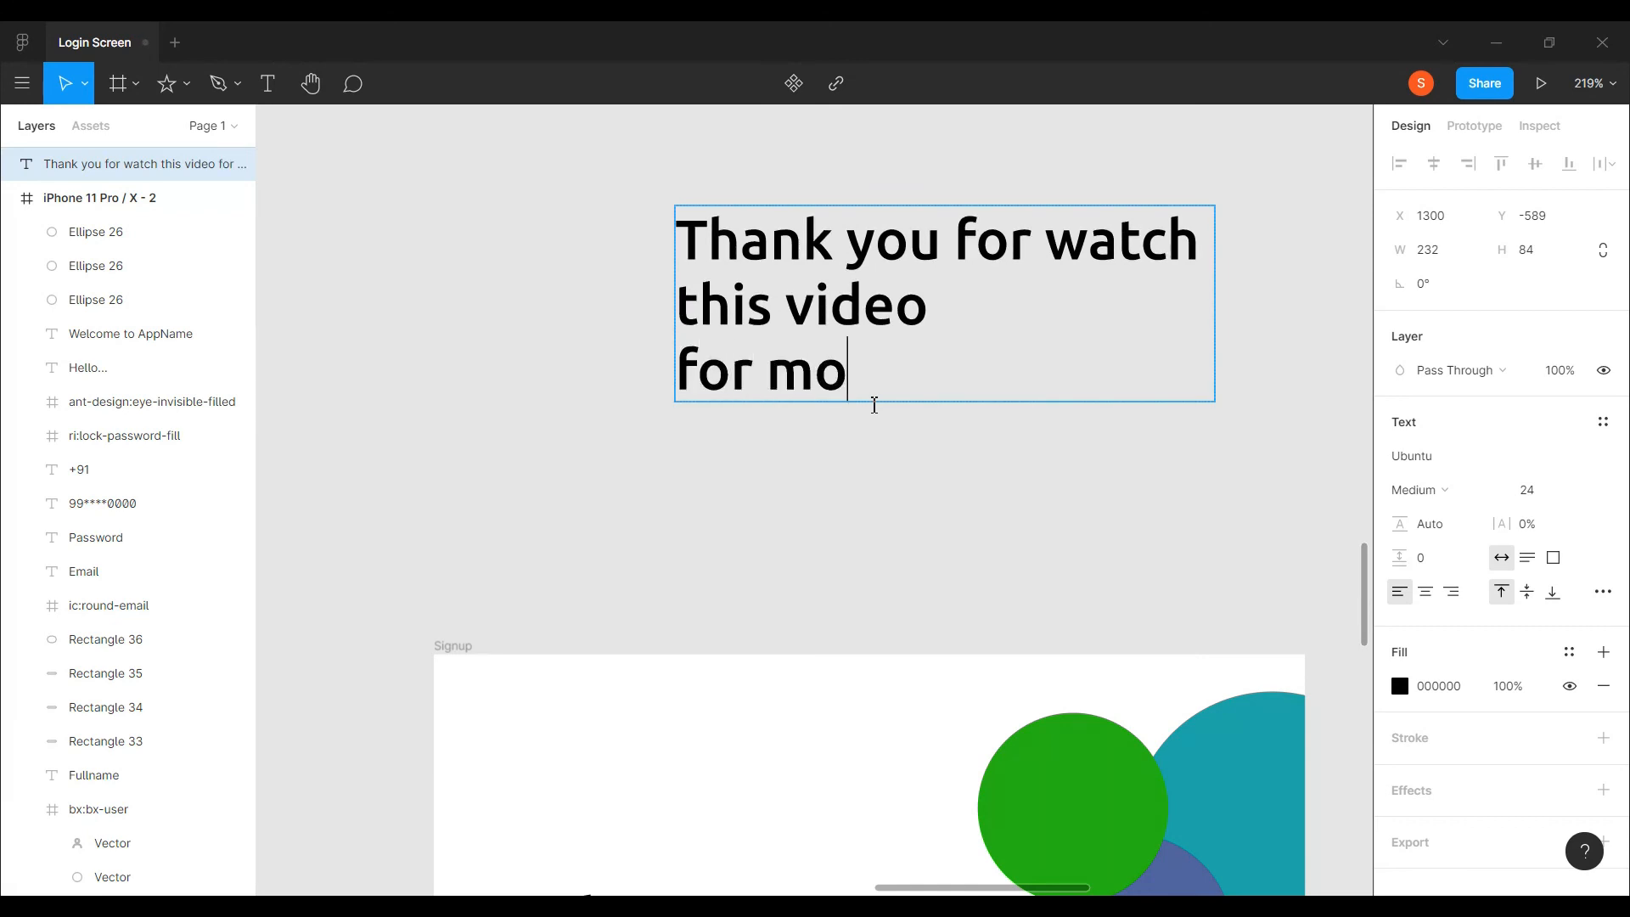
text(re update like)
key(Return)
text(share and scribe)
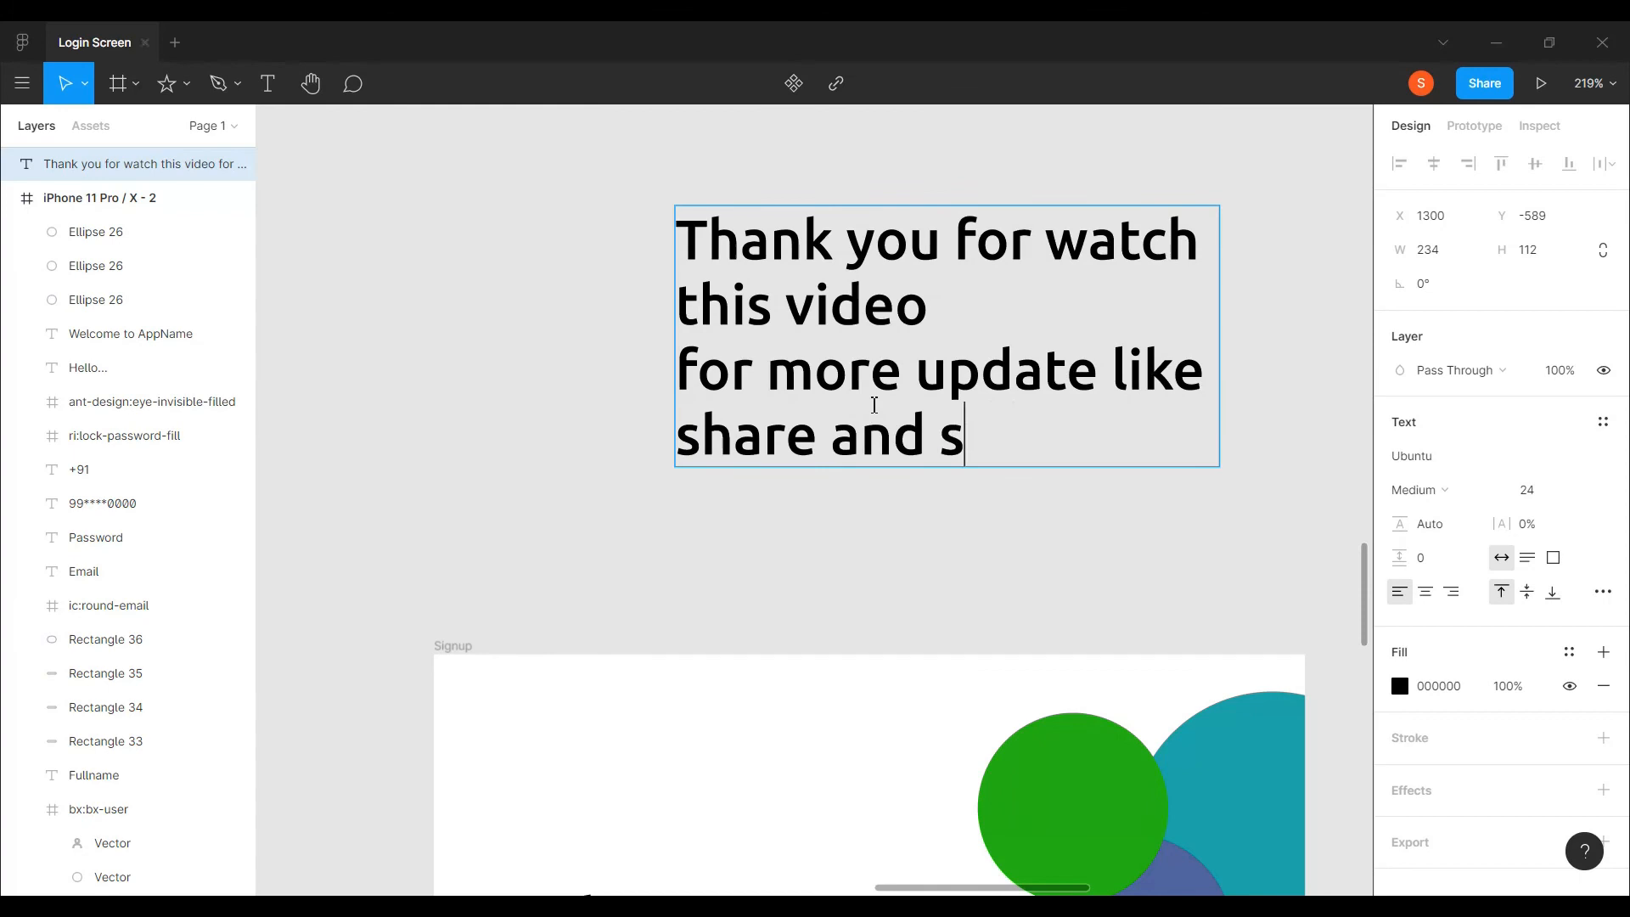
key(BackSpace)
key(BackSpace)
key(BackSpace)
key(BackSpace)
text(ubscribe..)
key(Return)
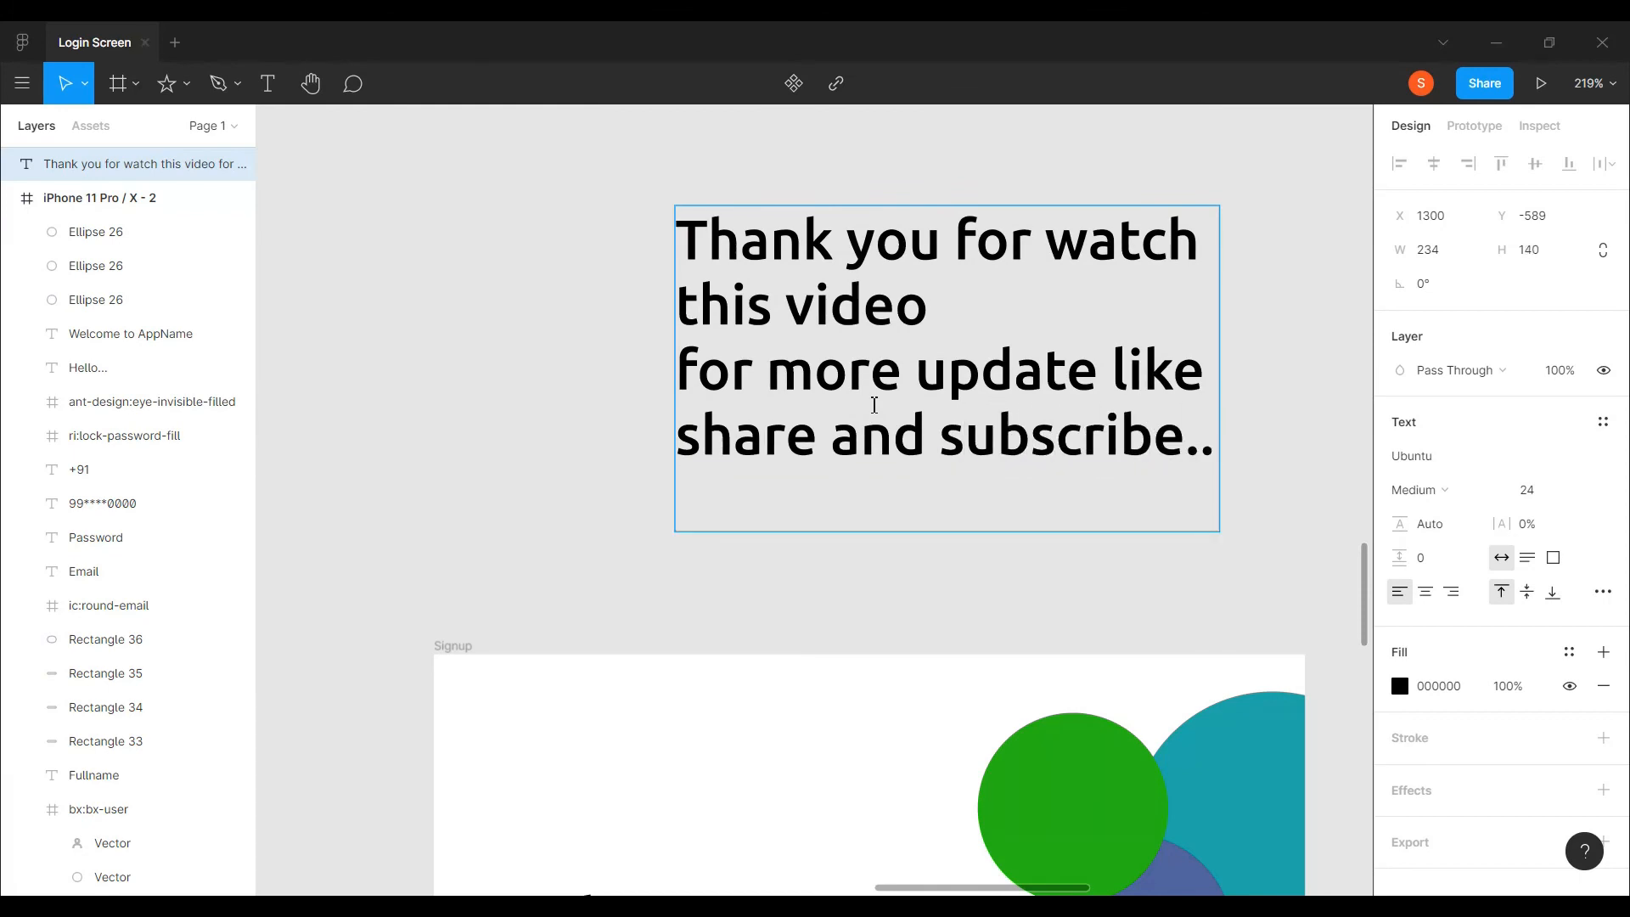
text(Thank you.)
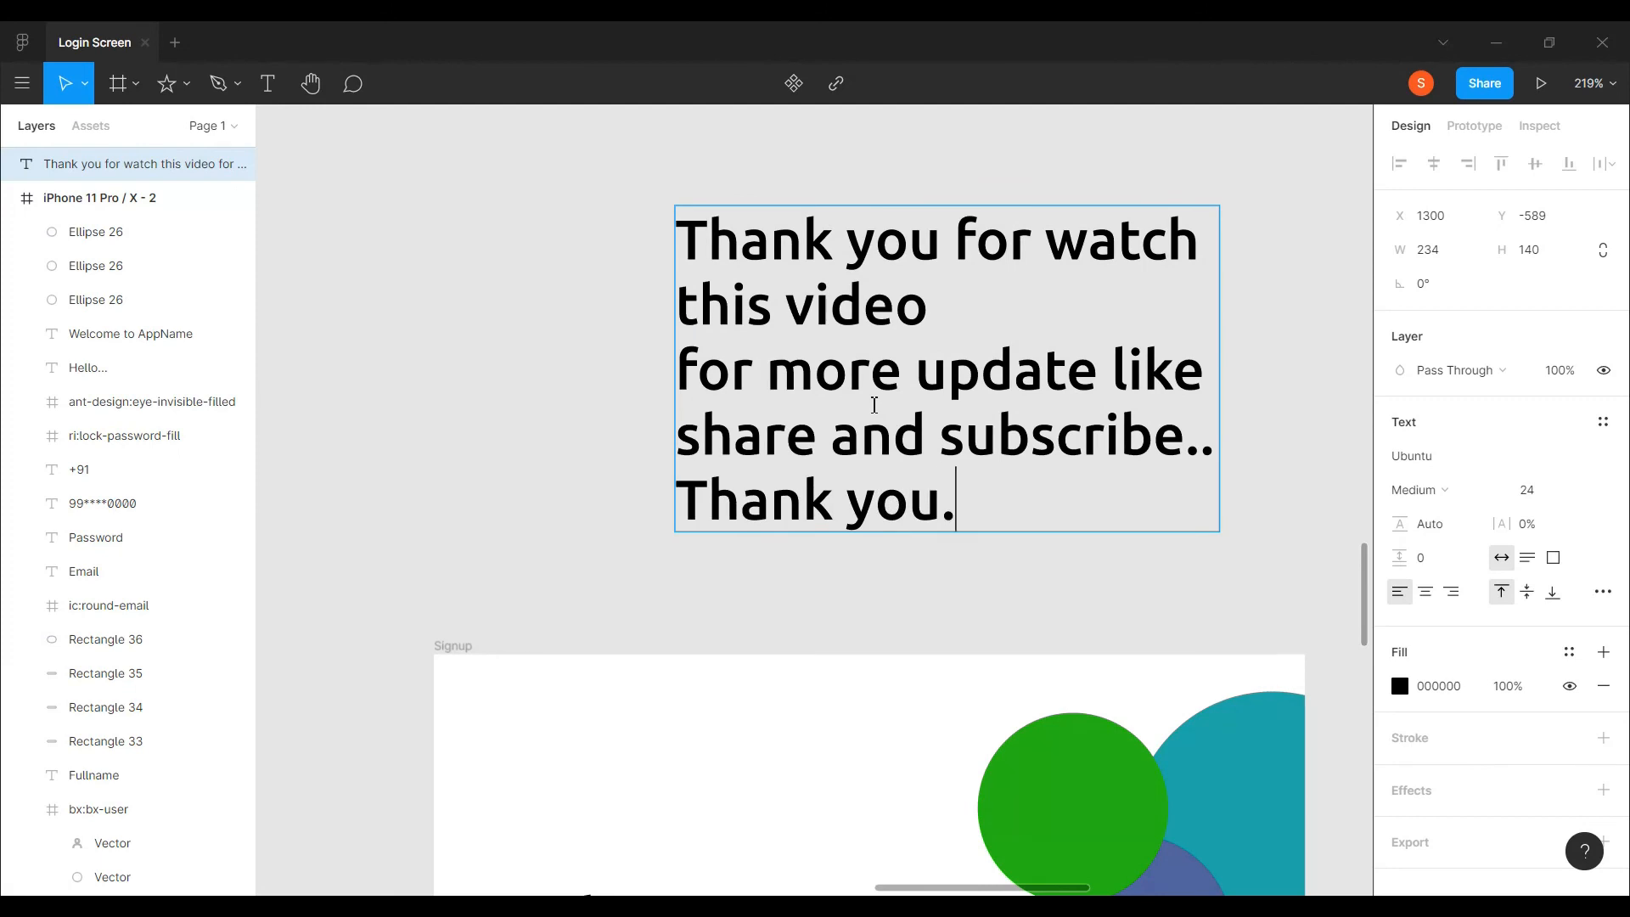